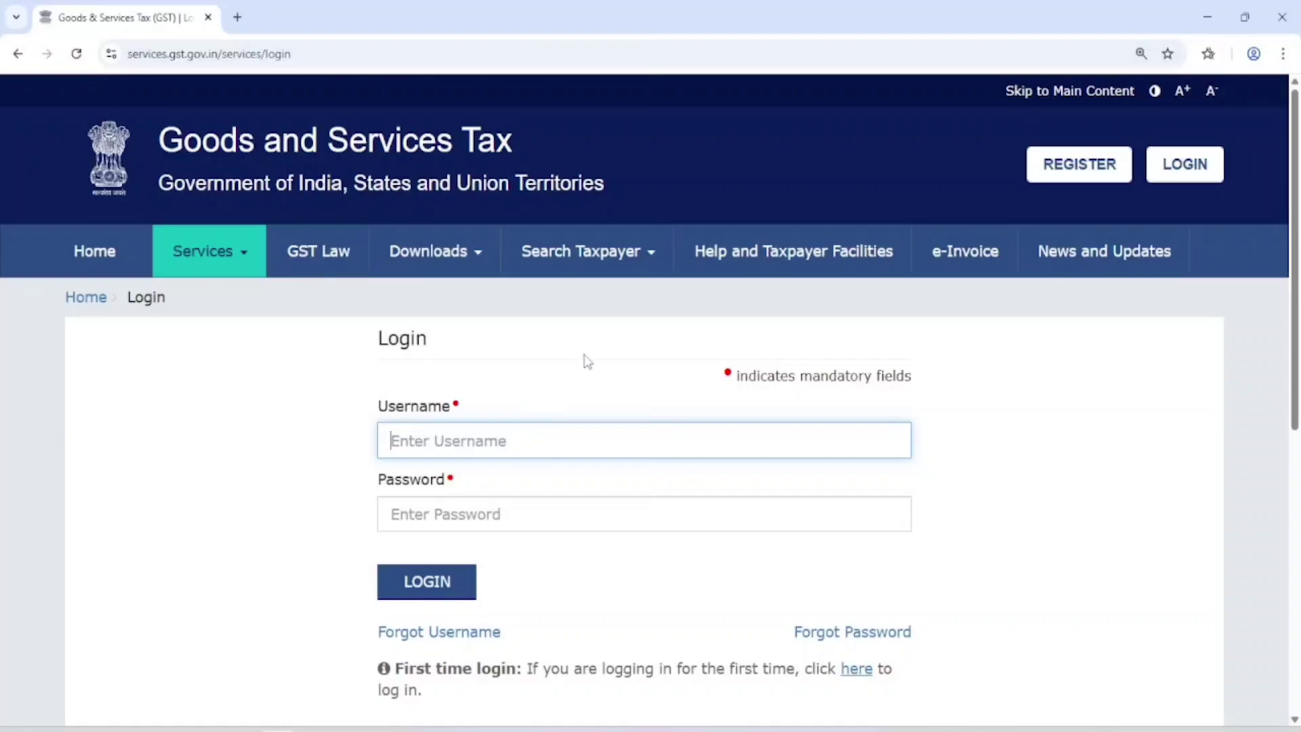
Step: Log in to the GST Portal with the saved username, the account password and the captcha
scroll(585, 359, down, 1)
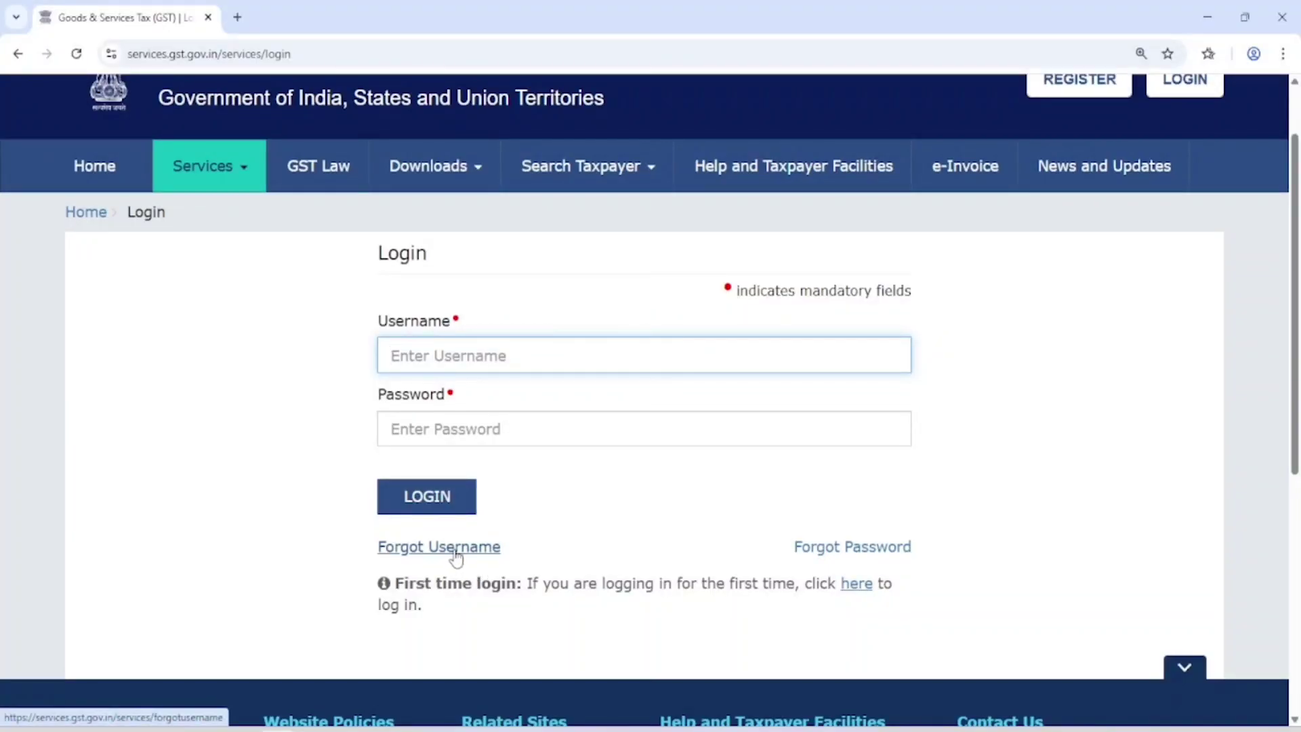
scroll(1028, 411, up, 1)
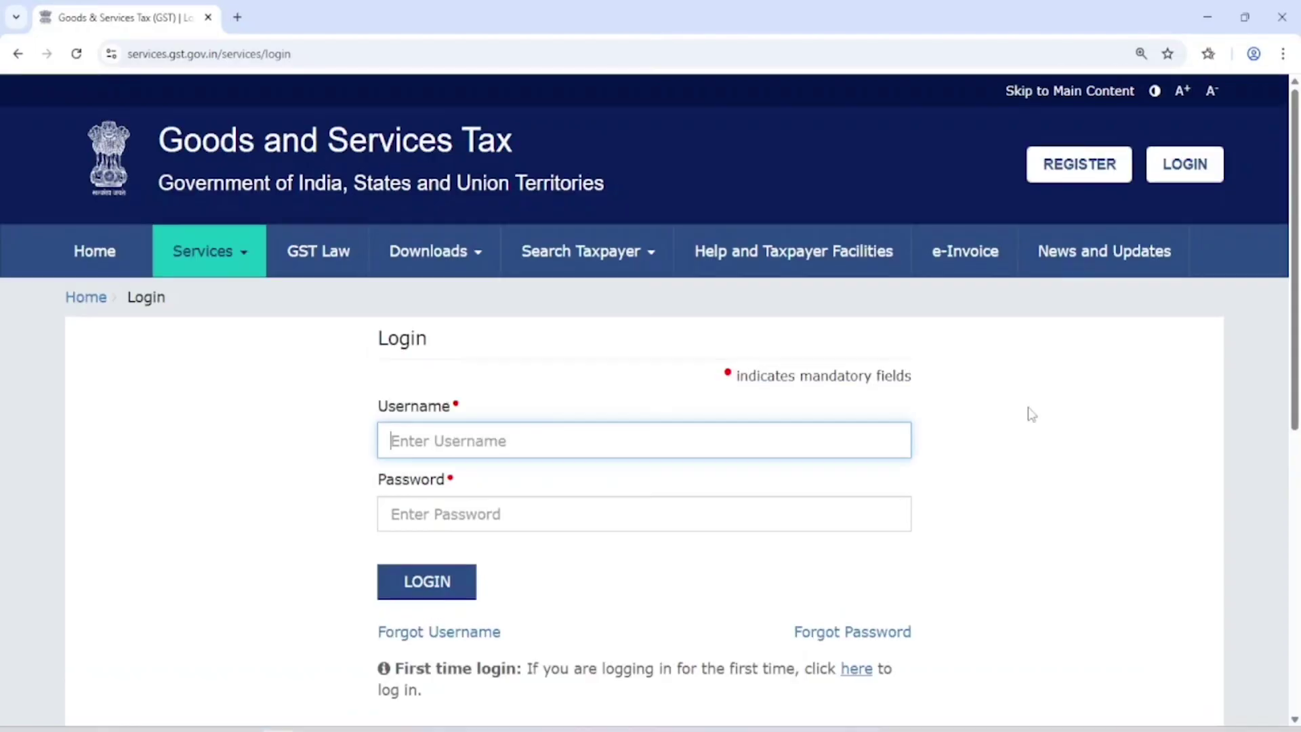
key(ctrl+v)
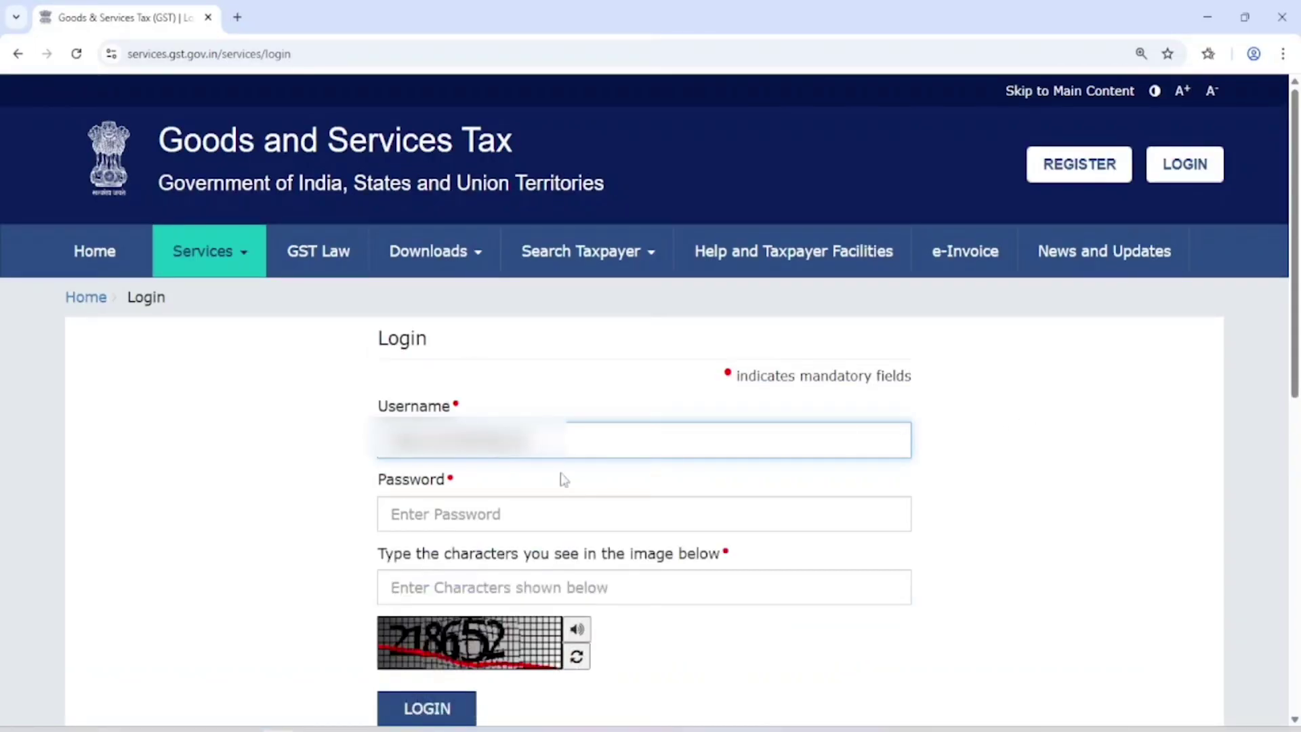
click(502, 514)
text(••••••••••••)
click(454, 584)
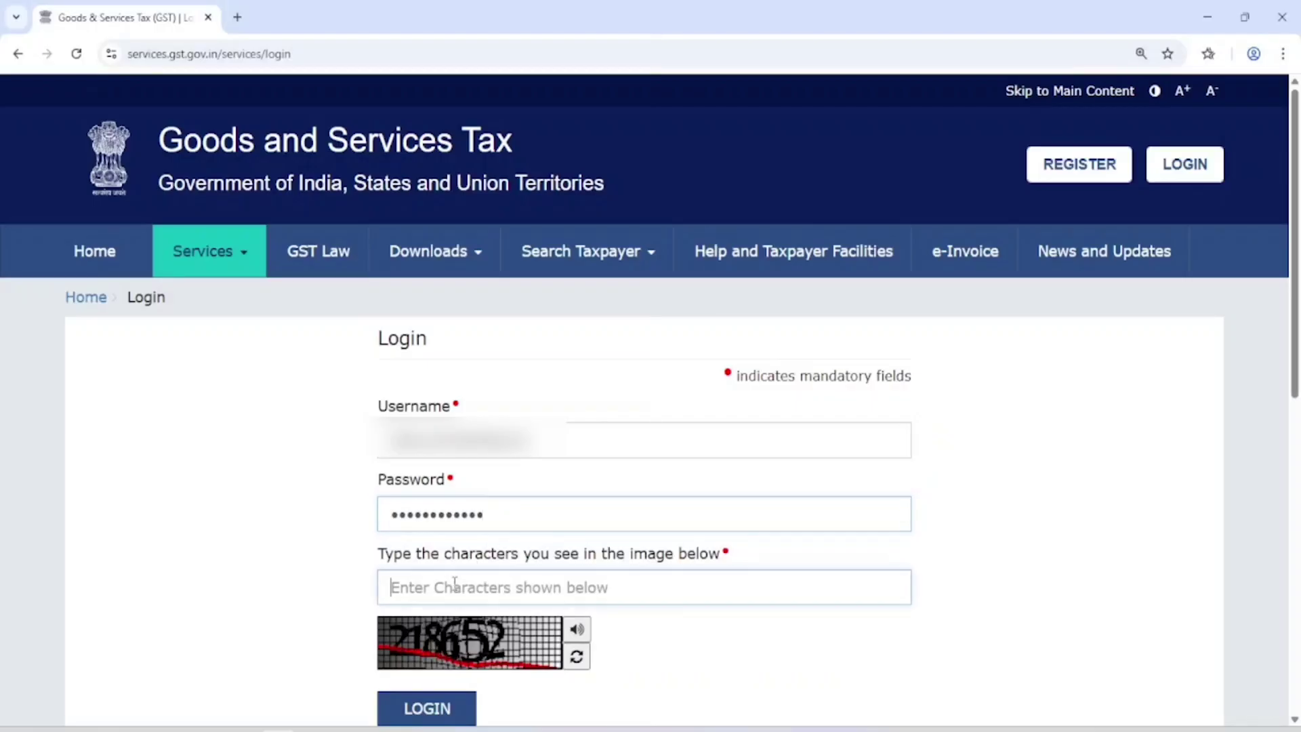
text(218652)
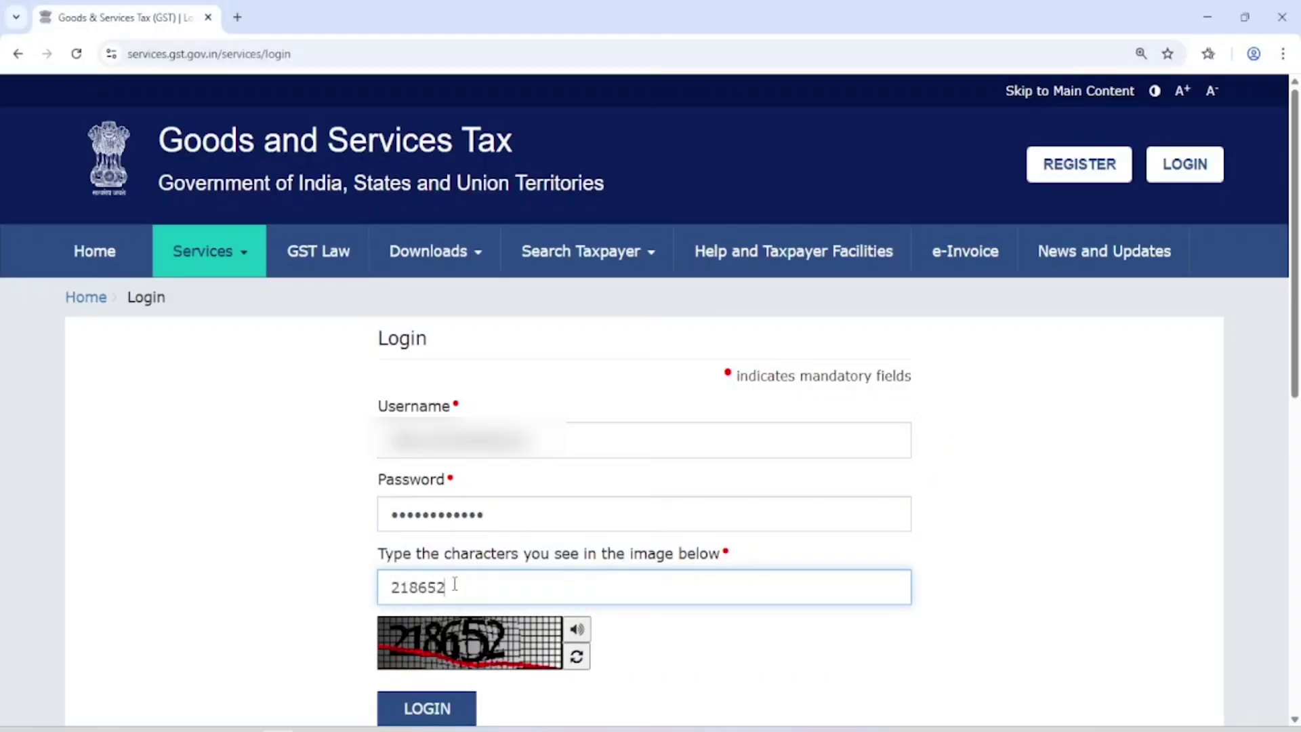
click(450, 710)
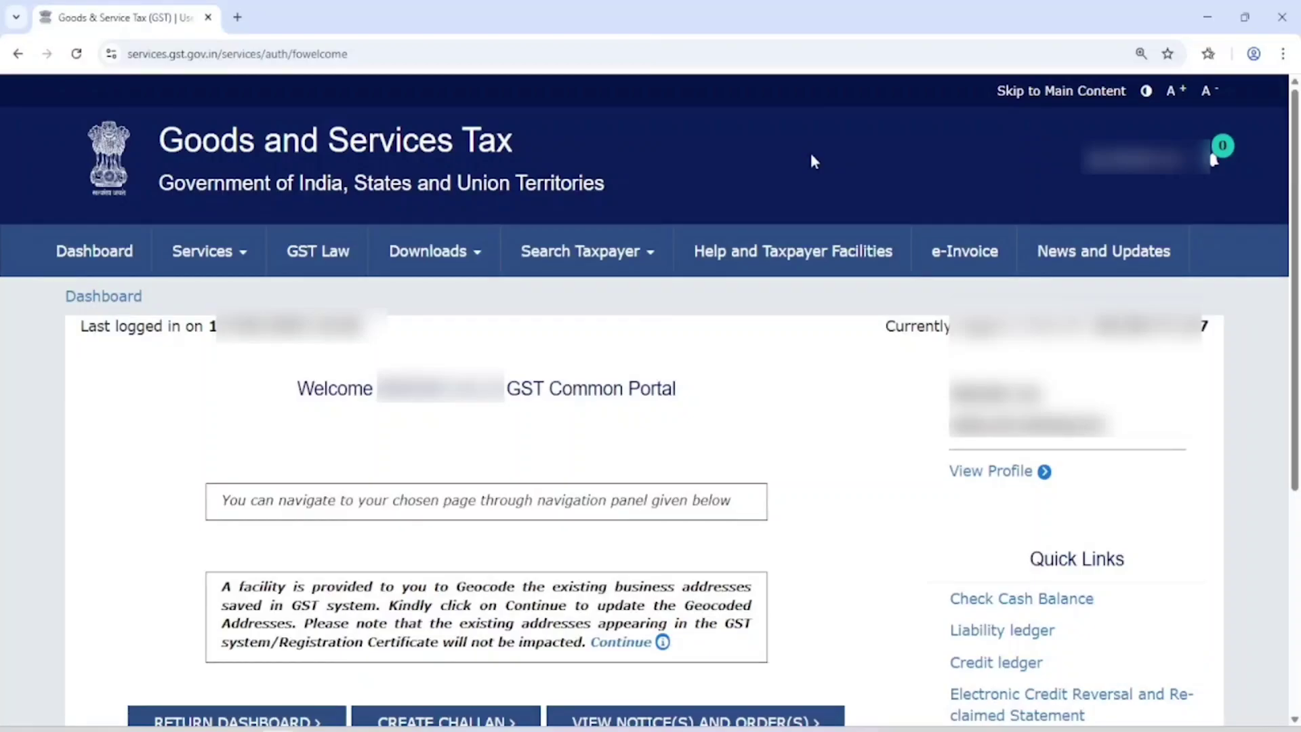
Step: Go from the taxpayer dashboard to the File Annual Returns page via ANNUAL RETURN
mouse_move(210, 254)
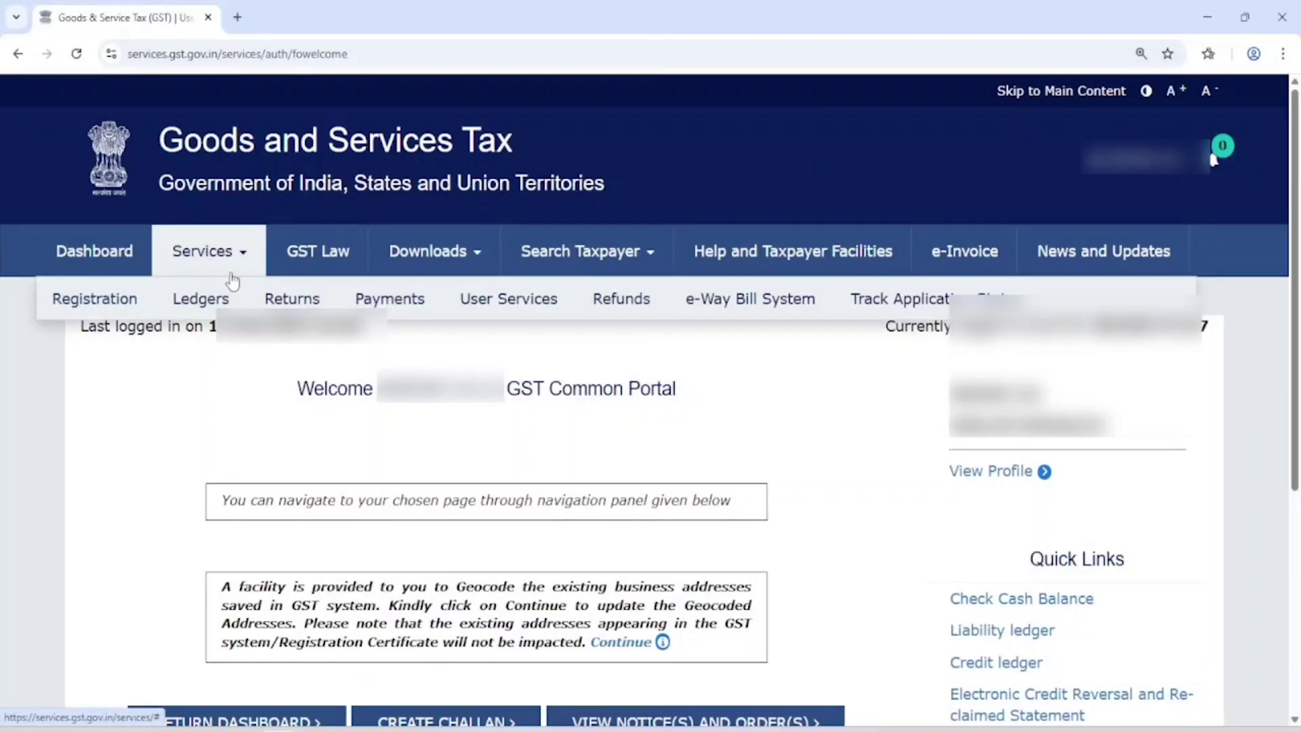
mouse_move(288, 300)
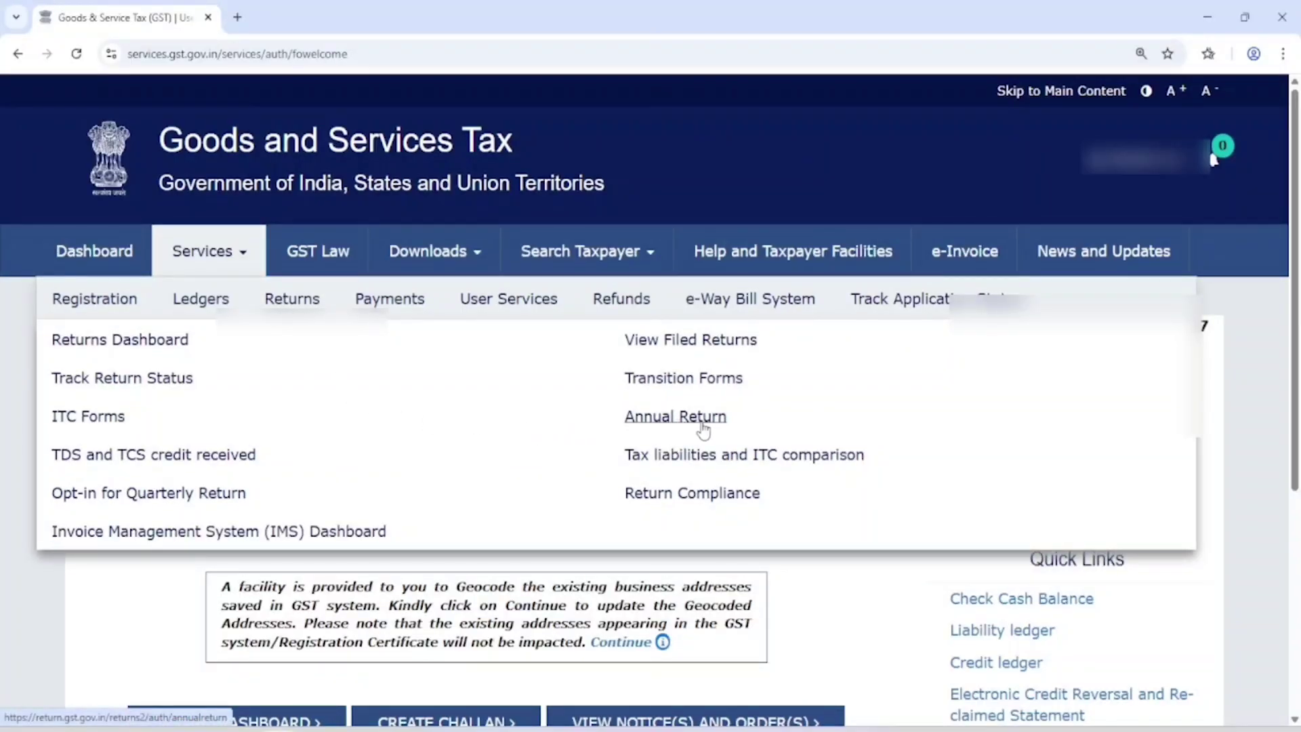
scroll(1212, 395, down, 5)
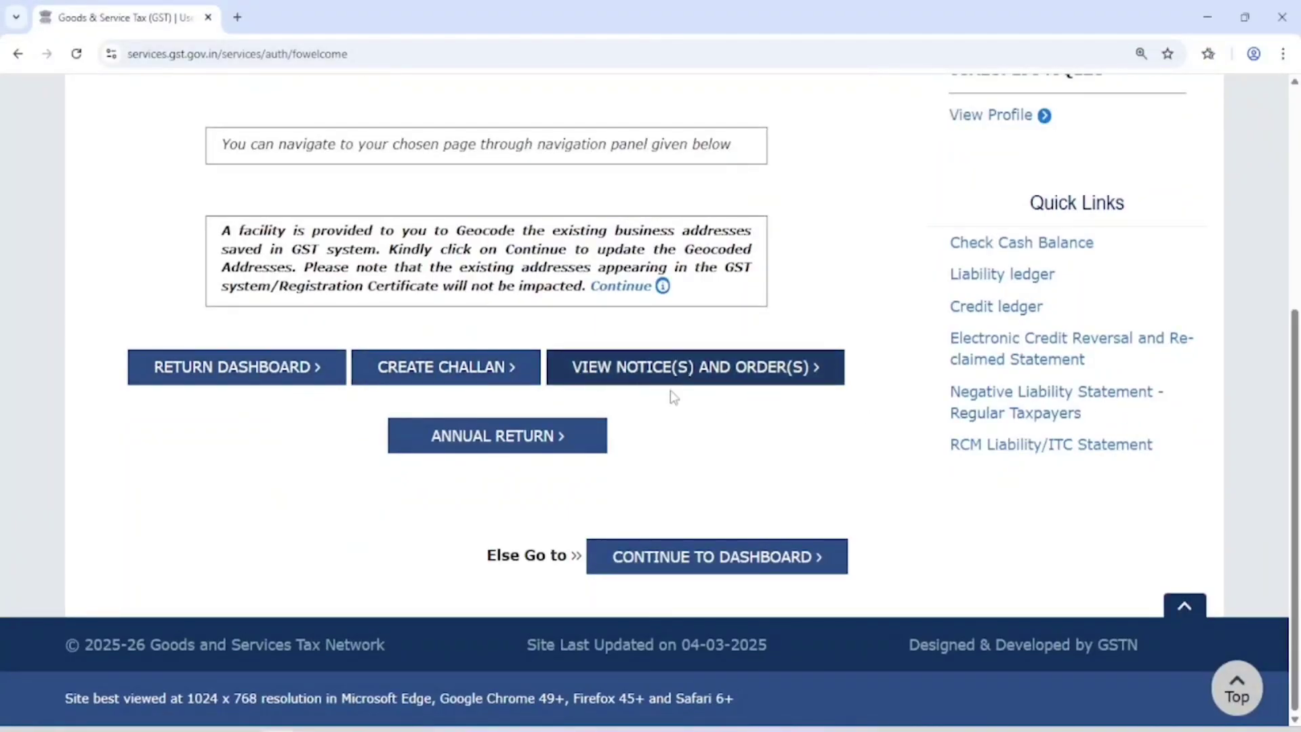
click(475, 447)
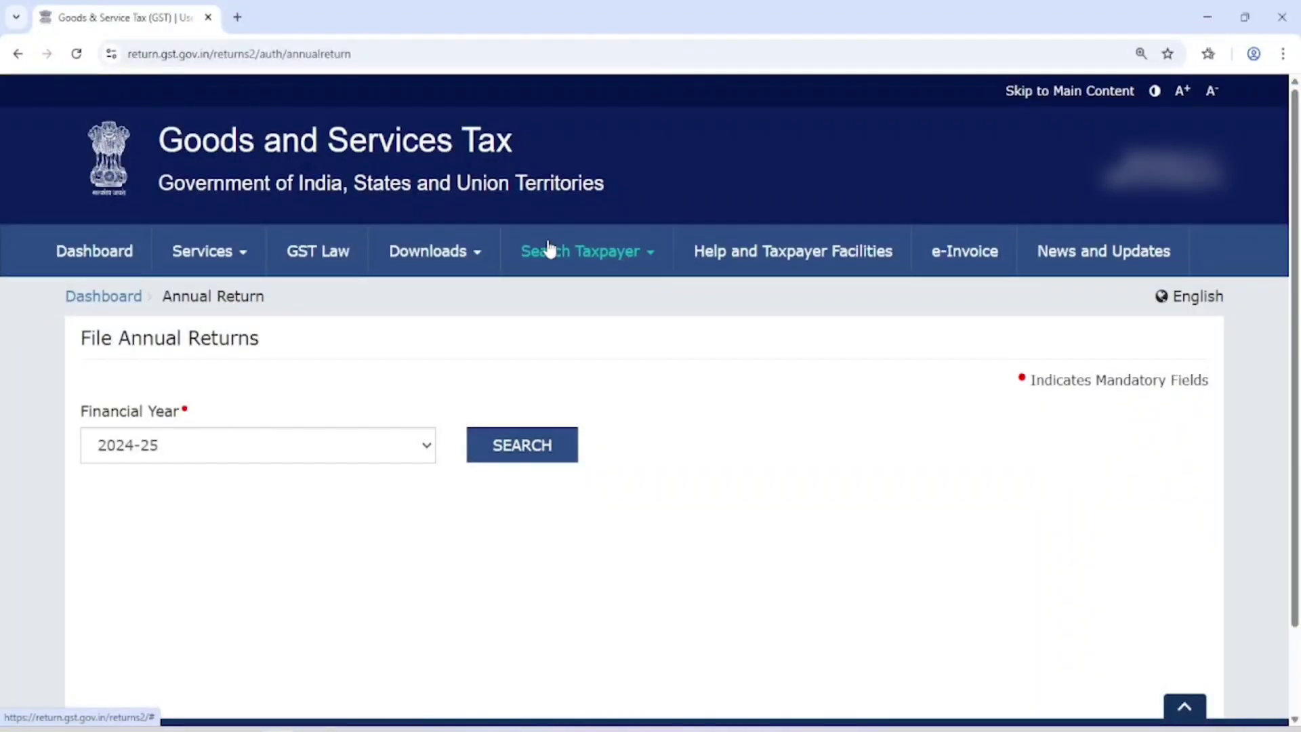
Step: Search the annual returns for financial year 2024-25
click(226, 455)
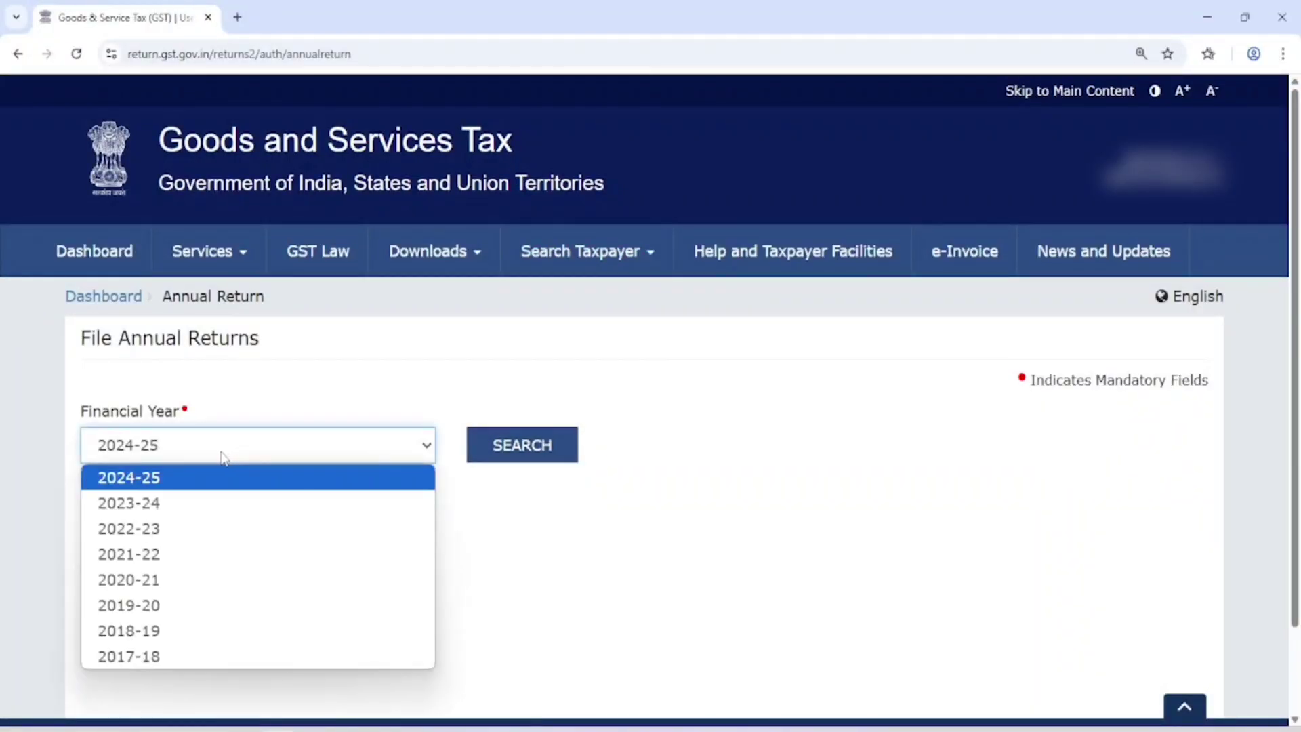
click(176, 485)
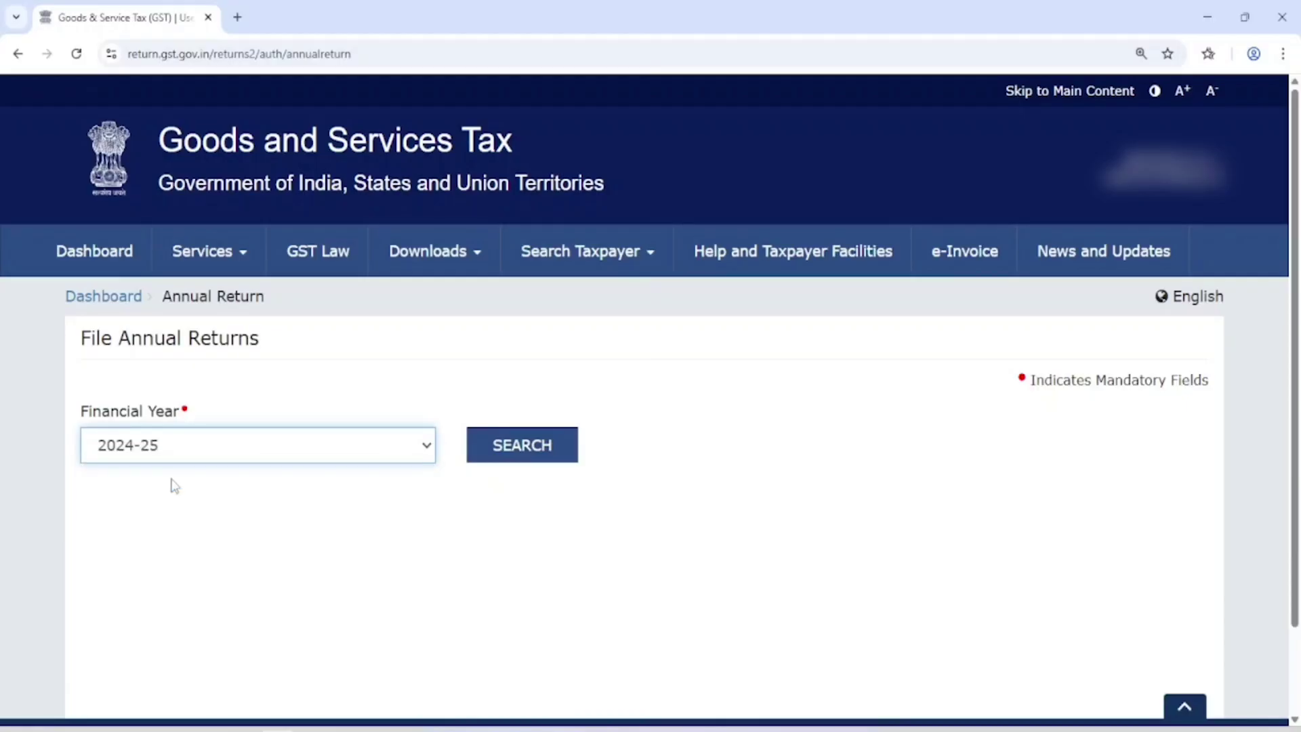
click(528, 440)
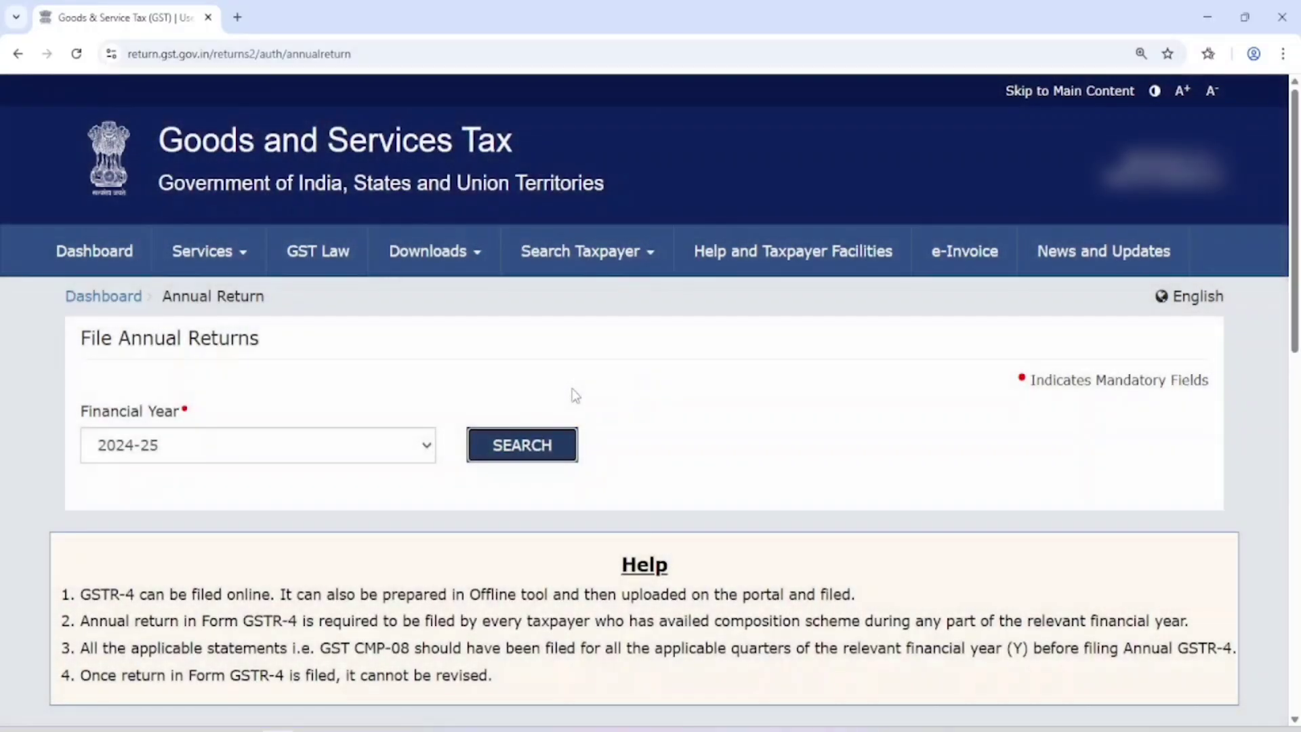
Step: Check the GSTR-4 tile's 30/06/2025 due date and start preparing it online
scroll(581, 407, down, 5)
scroll(590, 405, down, 1)
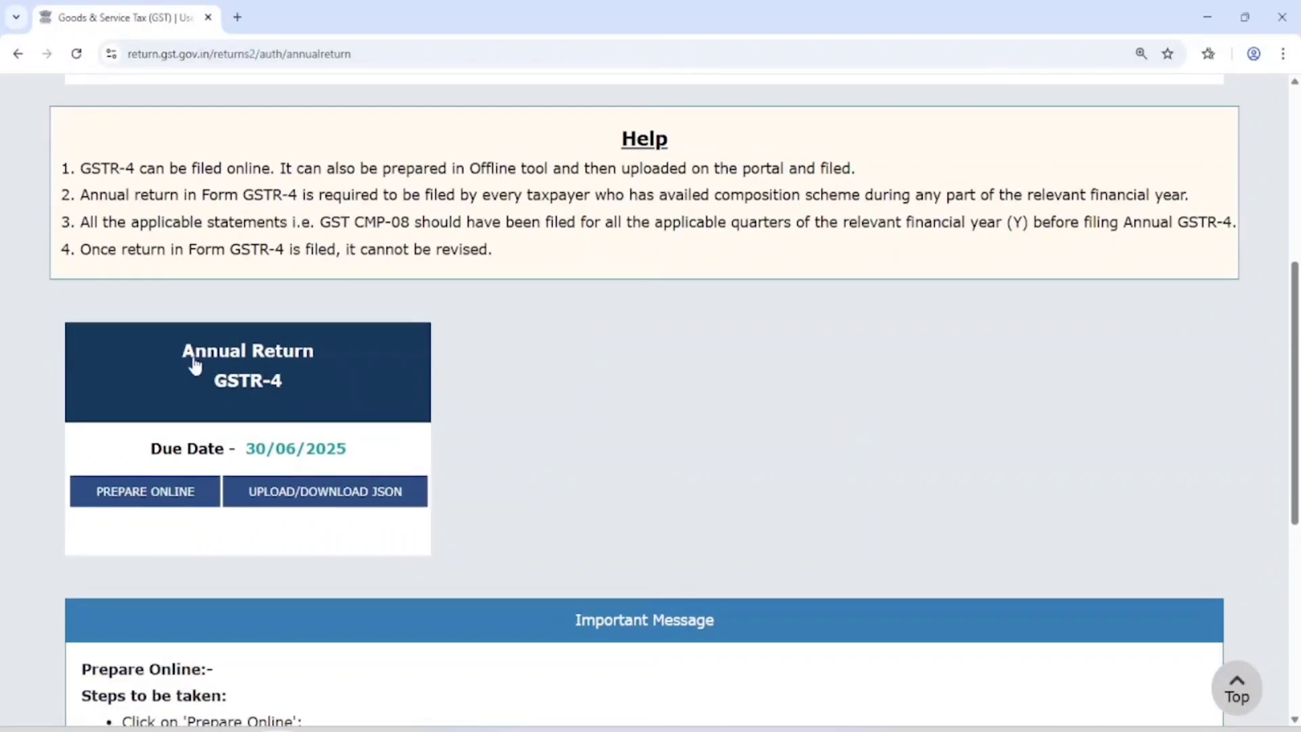
drag(241, 447, 348, 449)
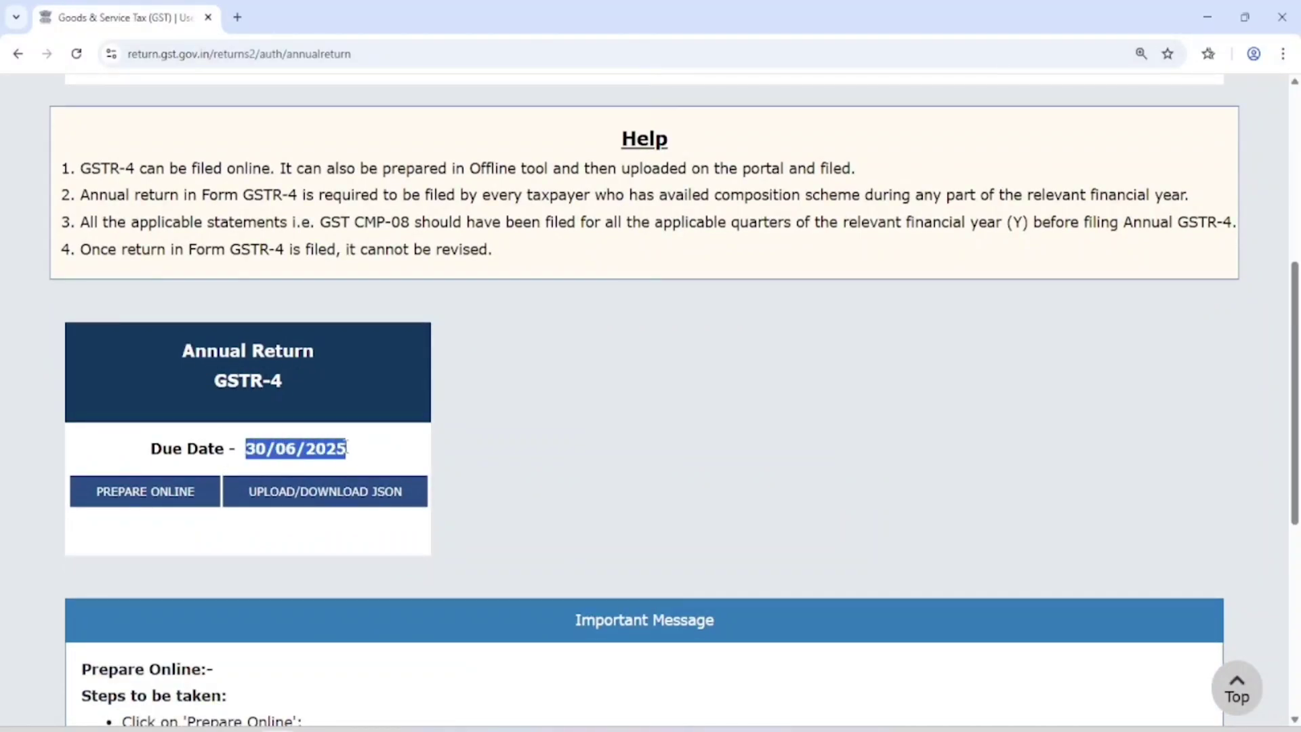
click(530, 428)
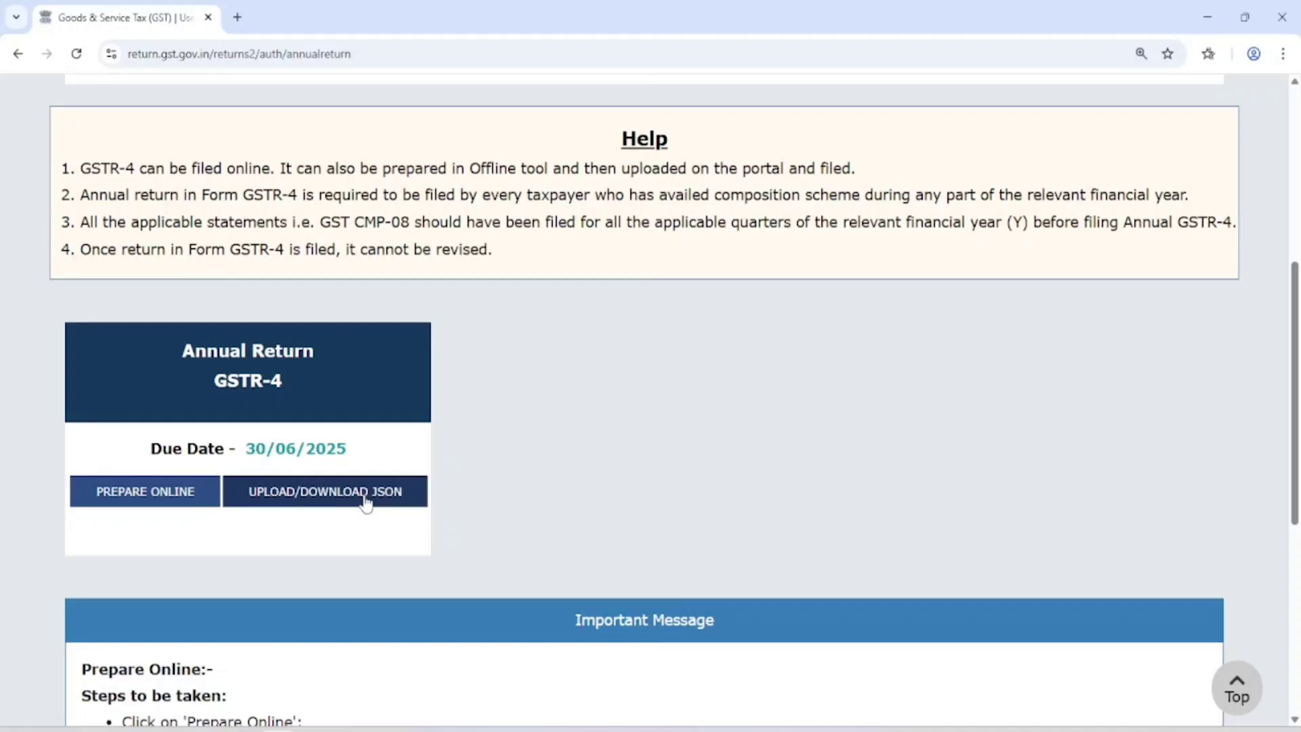
click(166, 498)
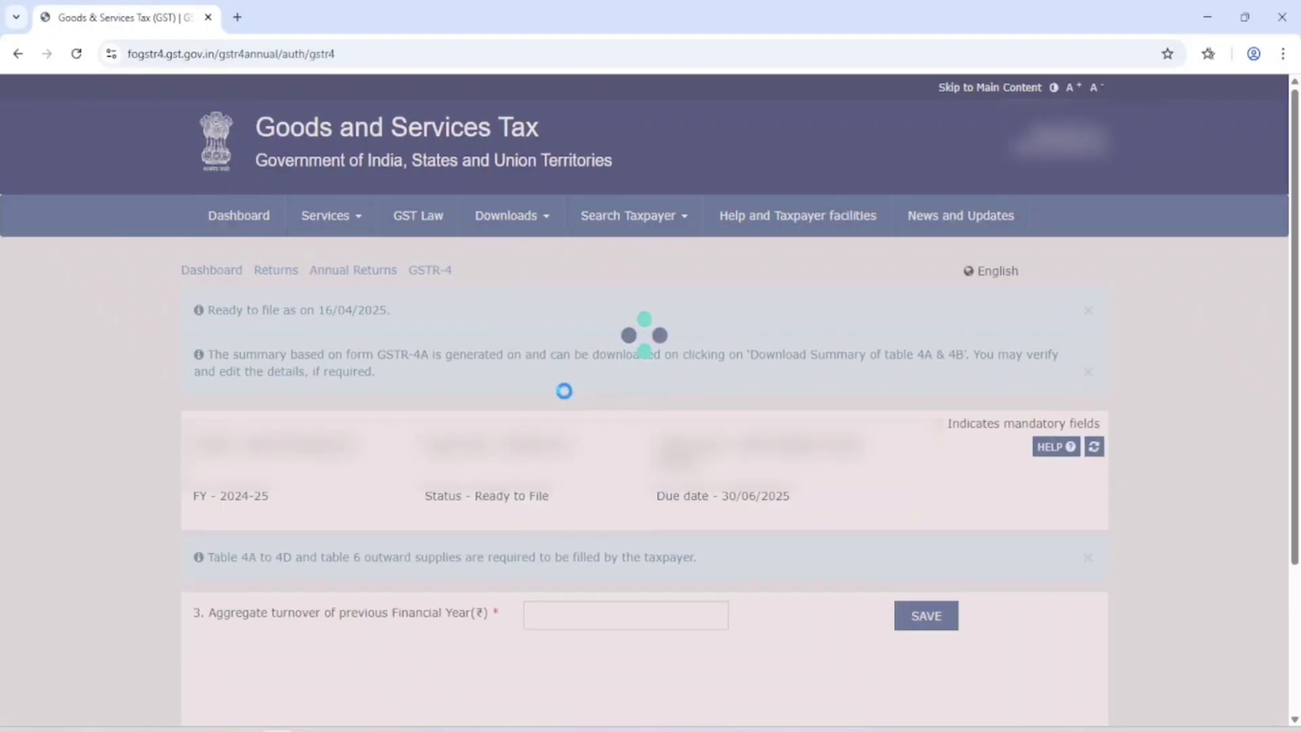
Step: Review the FY 2024-25 GSTR-4 details and save aggregate turnover of 15,43,723.00
scroll(568, 380, down, 4)
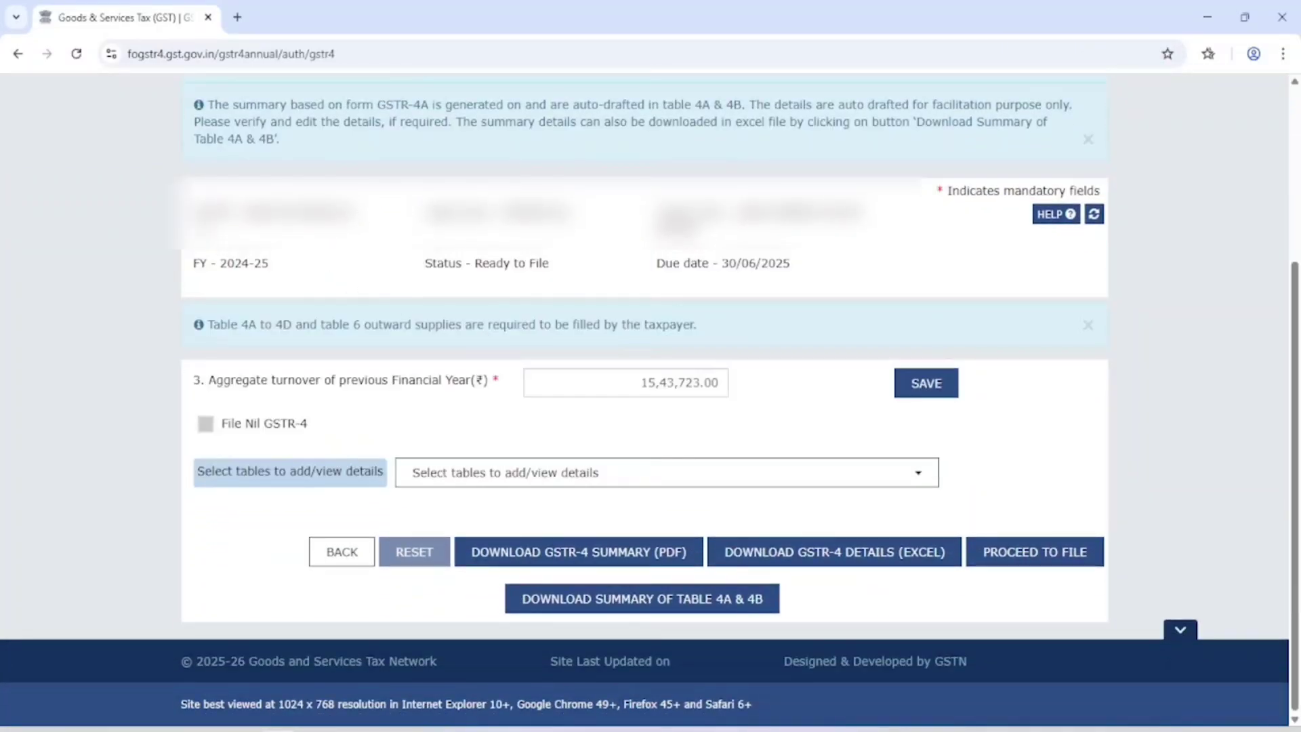
drag(193, 200, 839, 282)
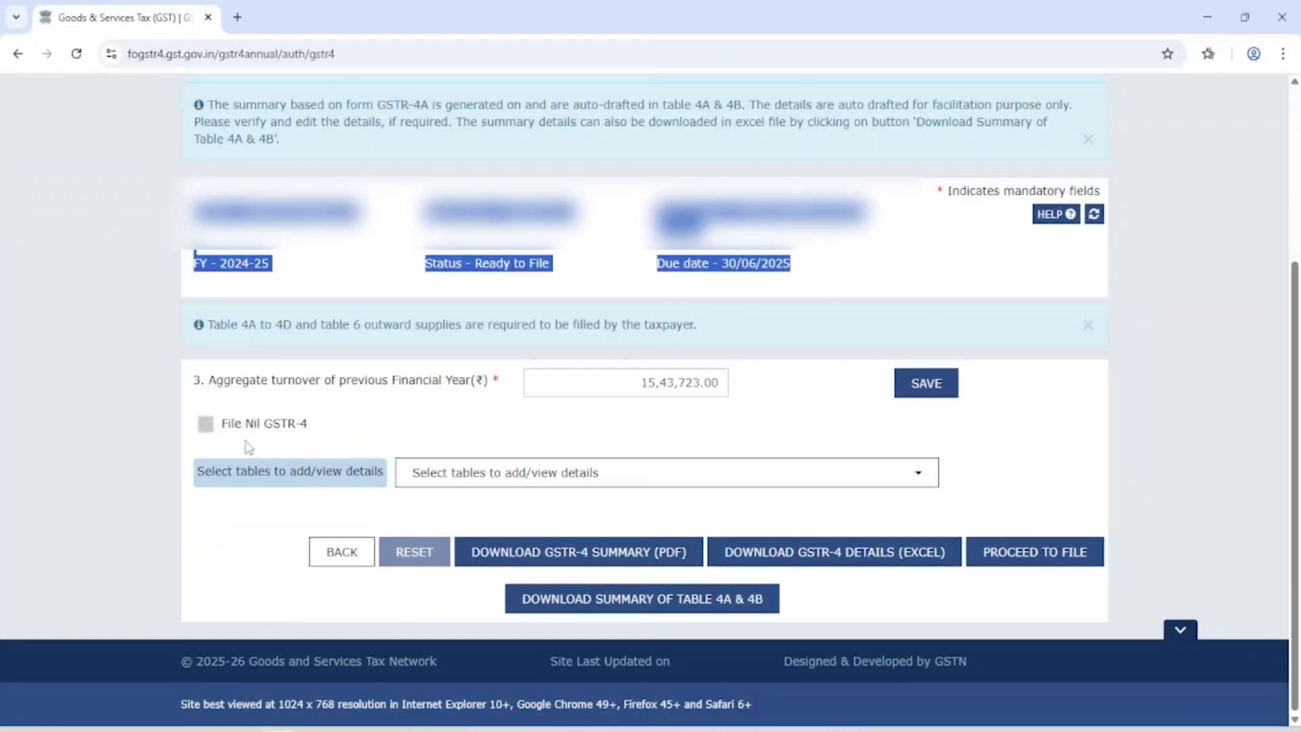
drag(209, 379, 467, 382)
click(502, 412)
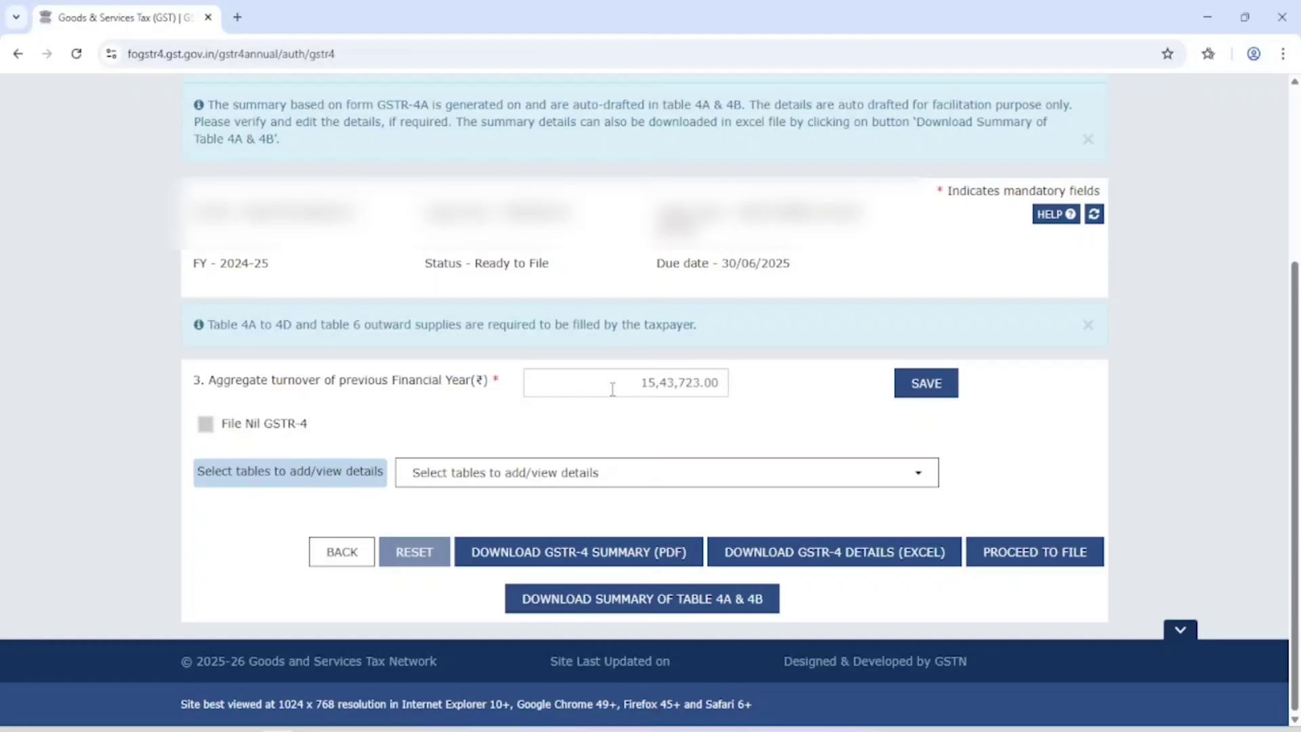
drag(613, 388, 727, 383)
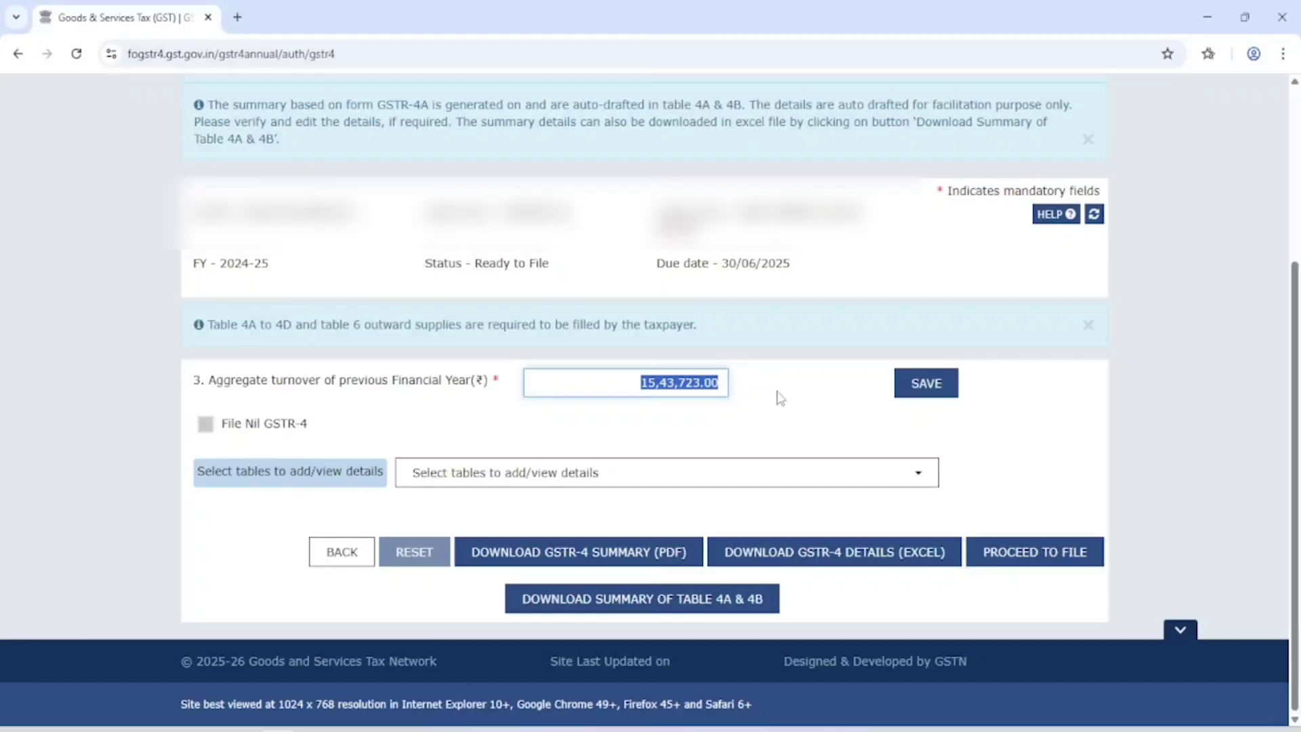
click(796, 397)
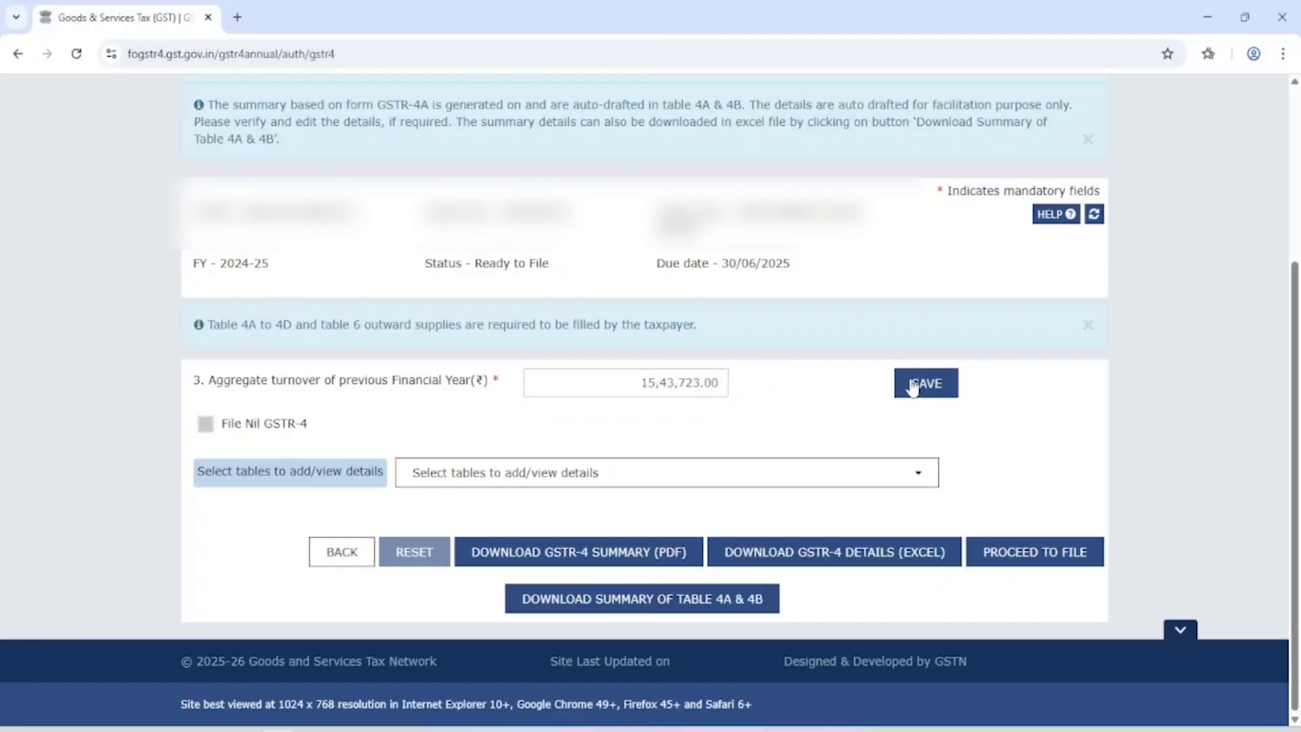
click(912, 384)
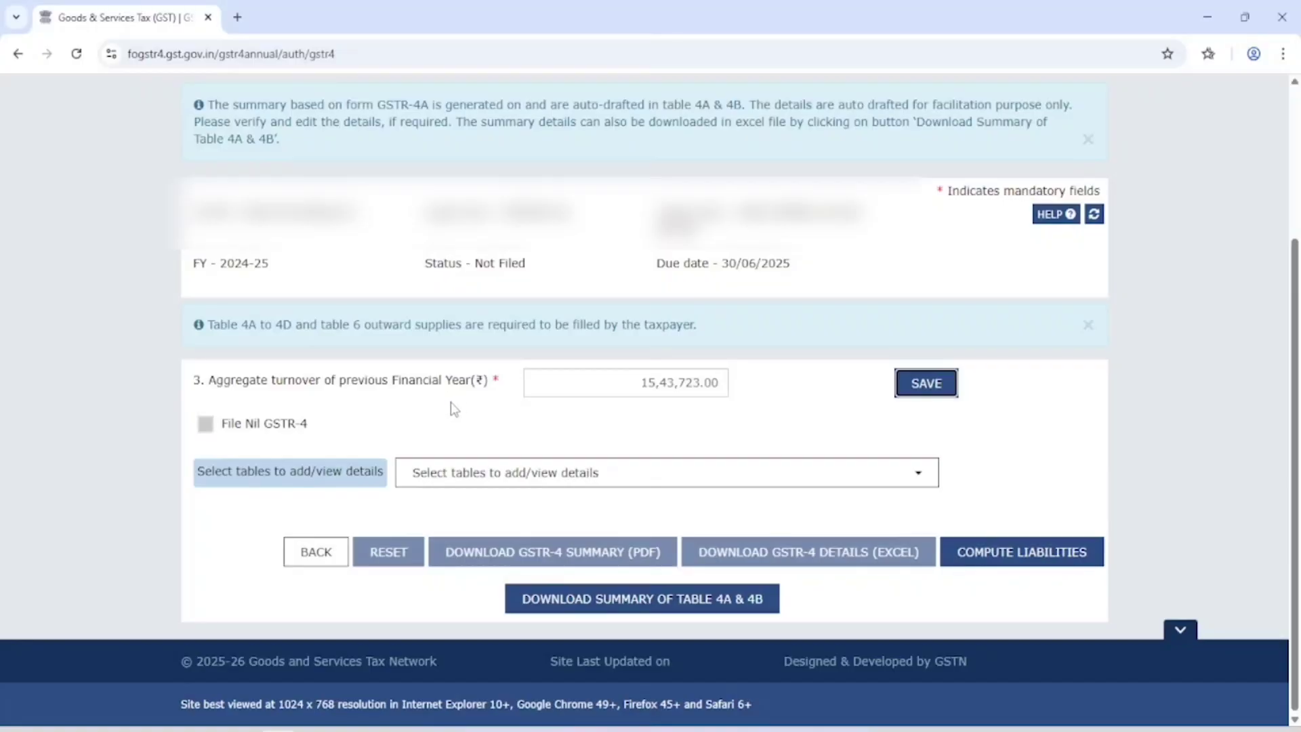
click(507, 483)
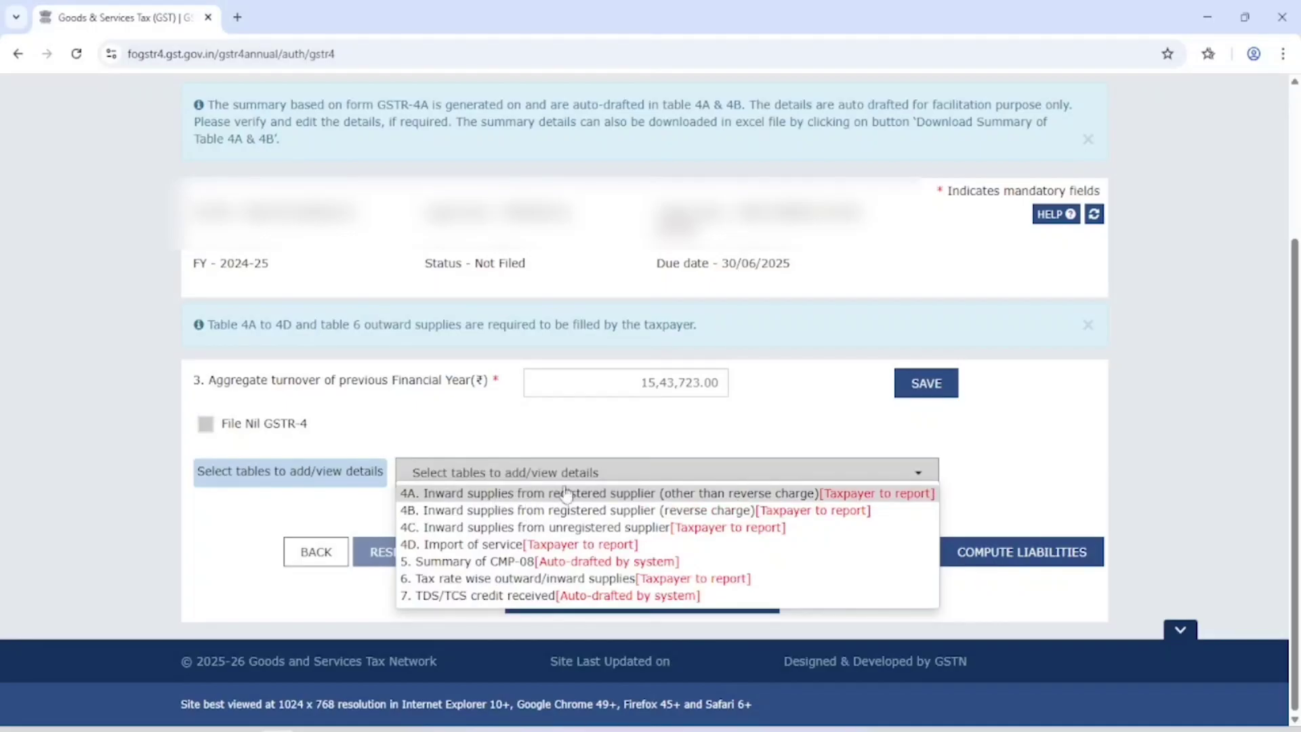
Step: Open Table 4A and add a registered supplier by GSTIN
click(667, 495)
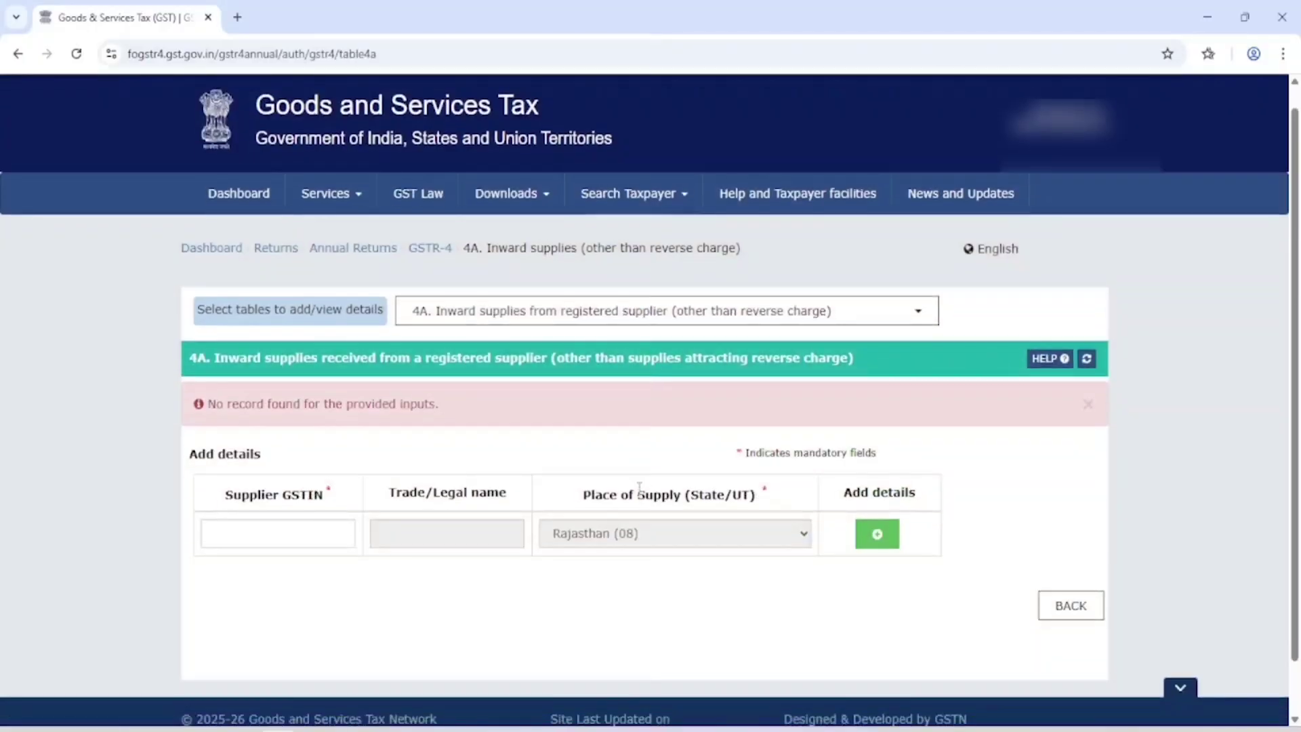
click(298, 537)
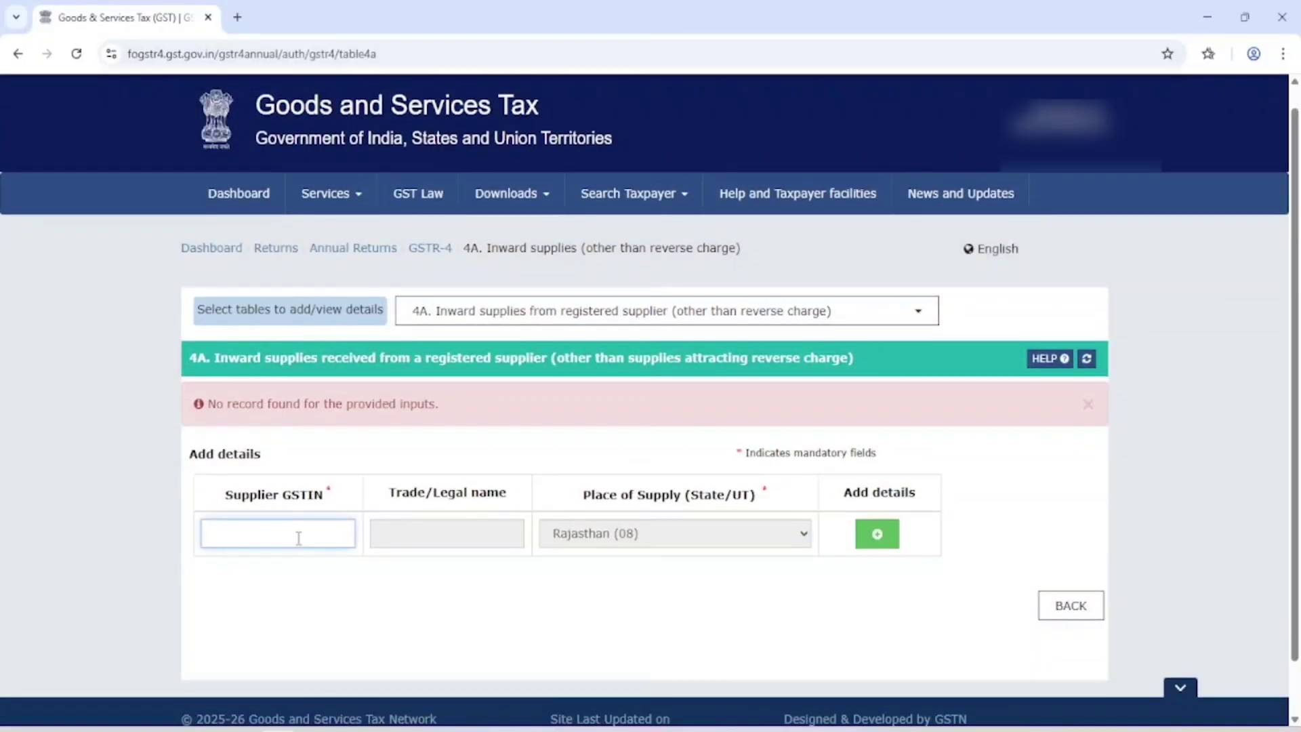
click(446, 533)
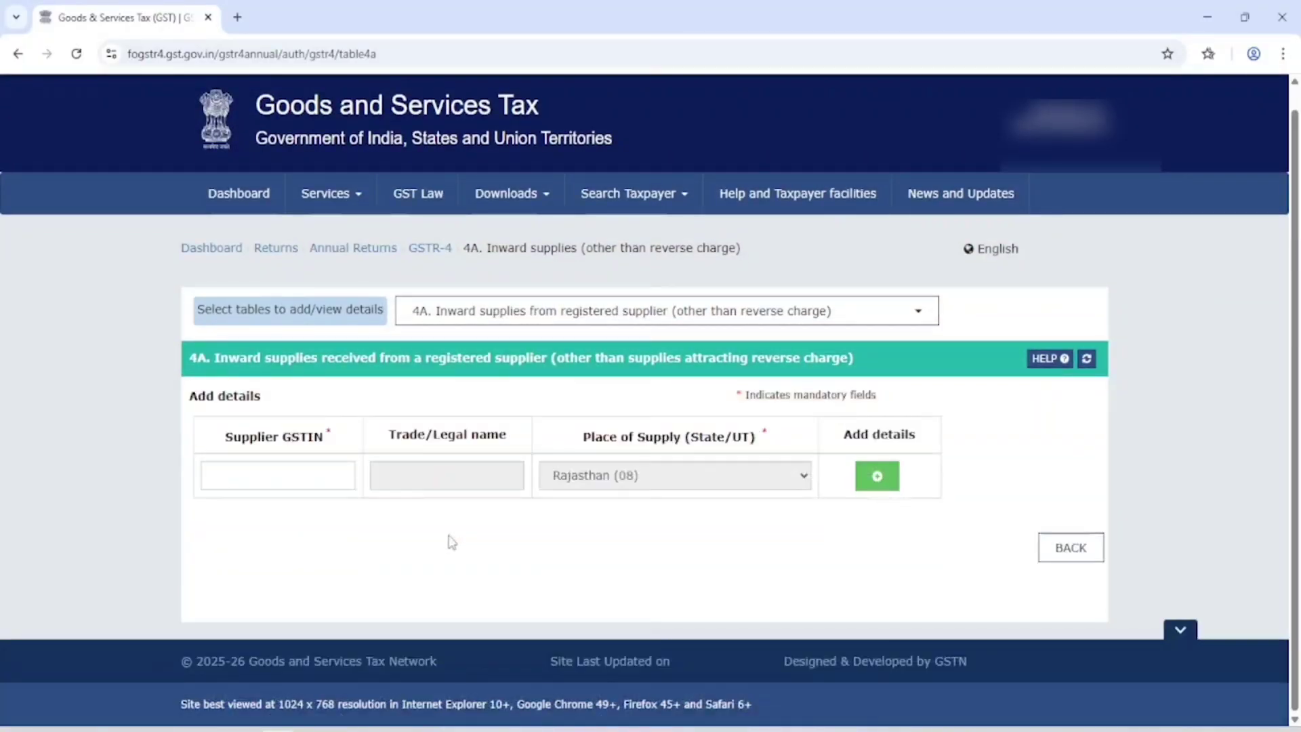
click(876, 478)
click(314, 474)
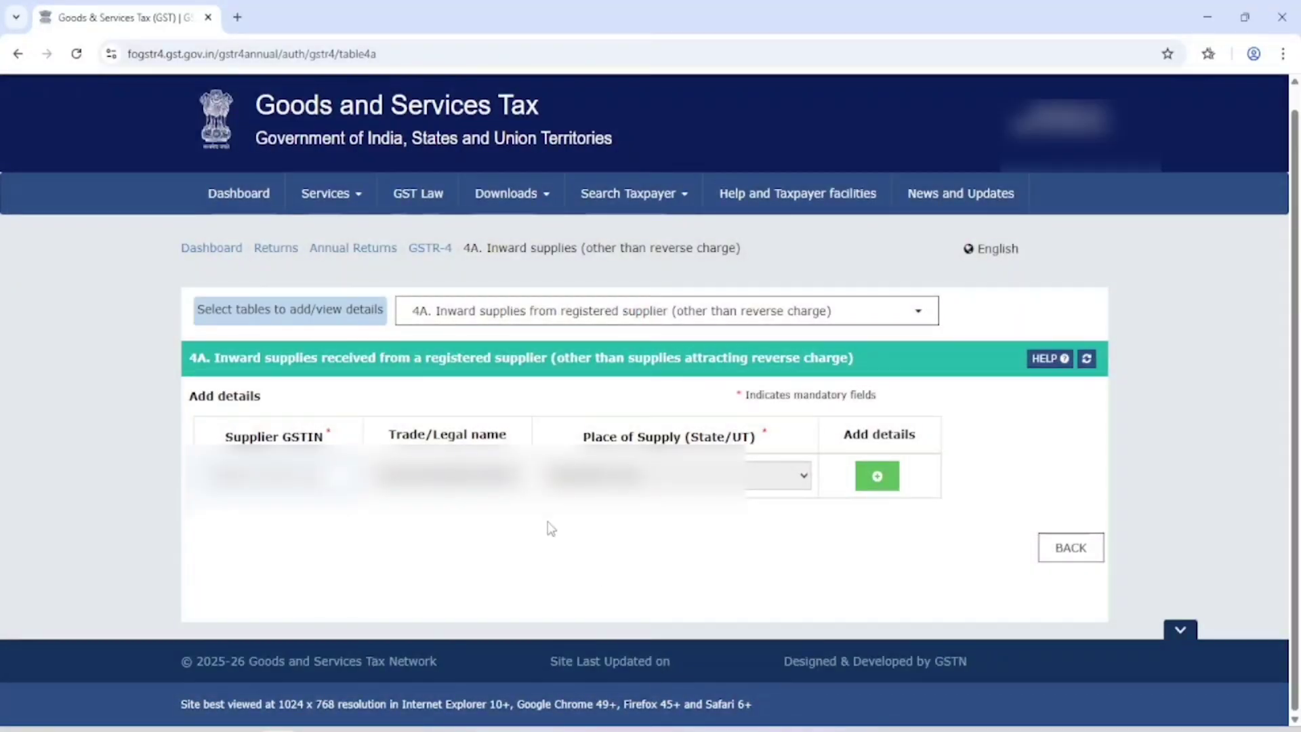
click(463, 476)
click(878, 477)
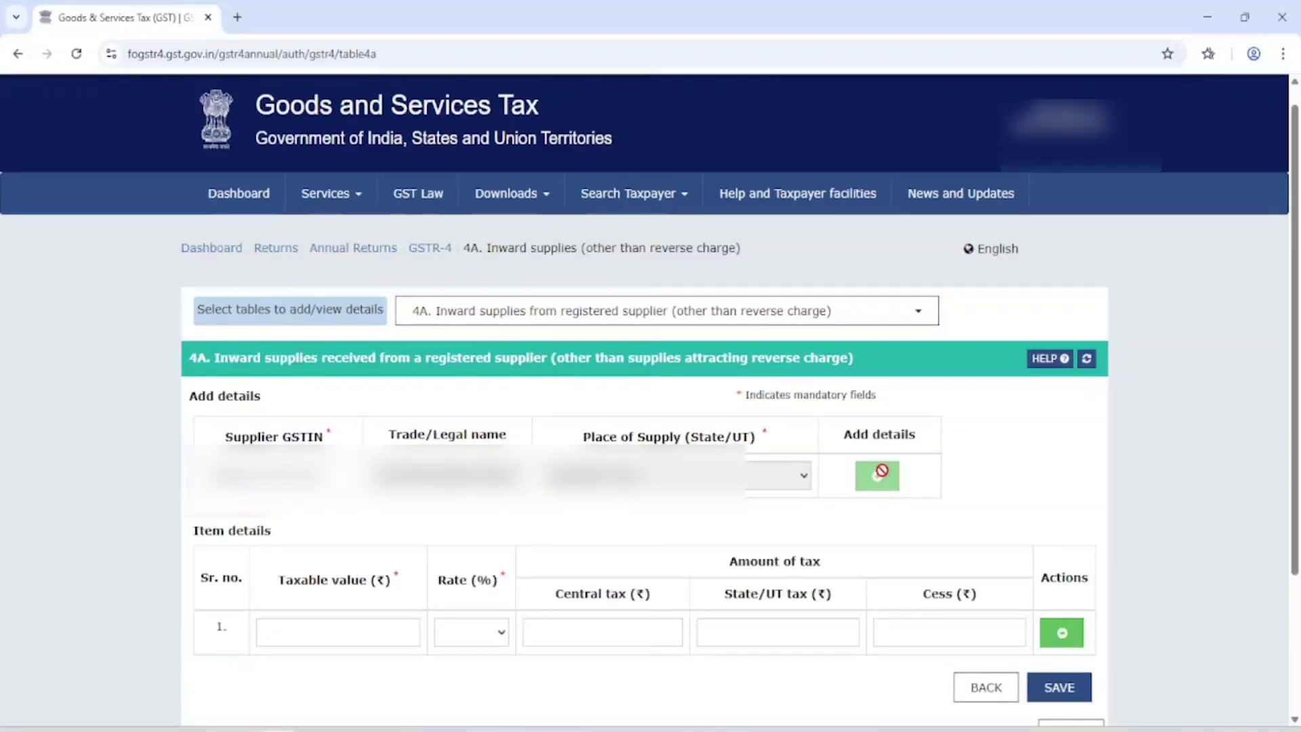
Step: Enter a 1,00,000 taxable value at 18%, save the record, then reopen it for editing
scroll(860, 384, down, 3)
click(407, 458)
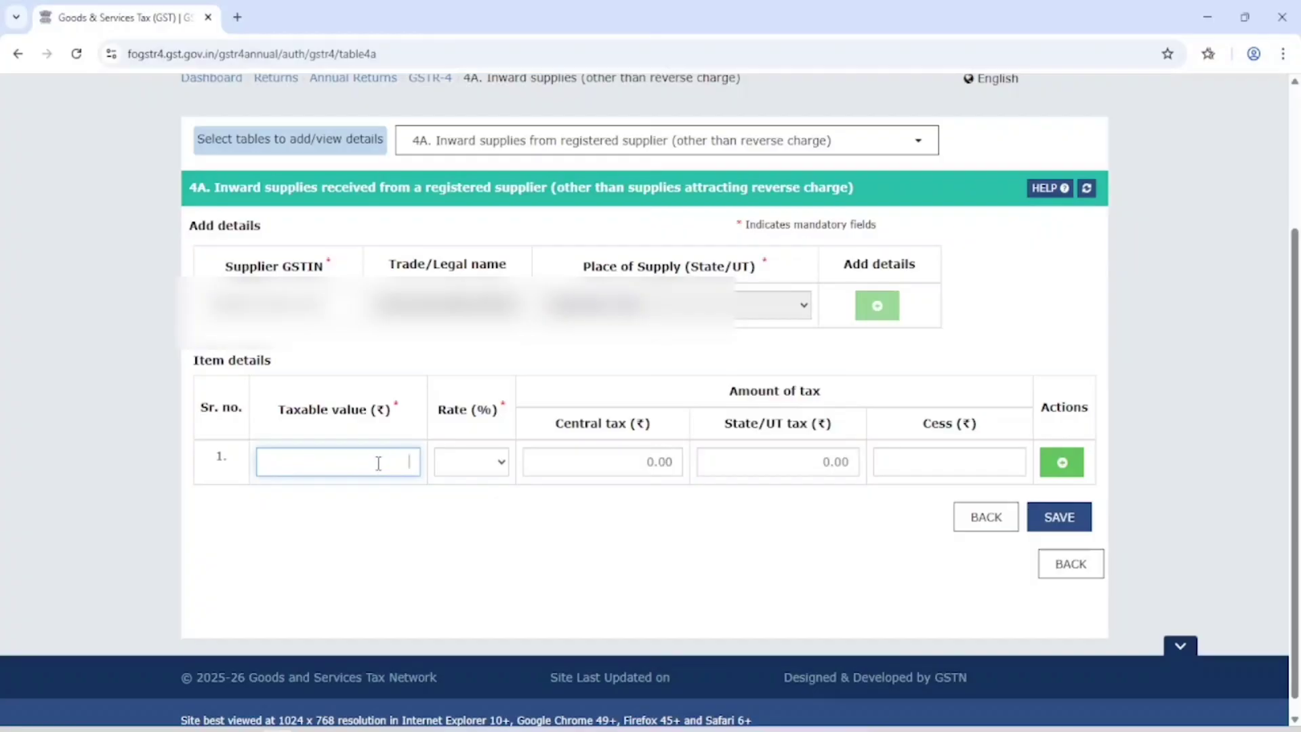
text(100000)
click(382, 550)
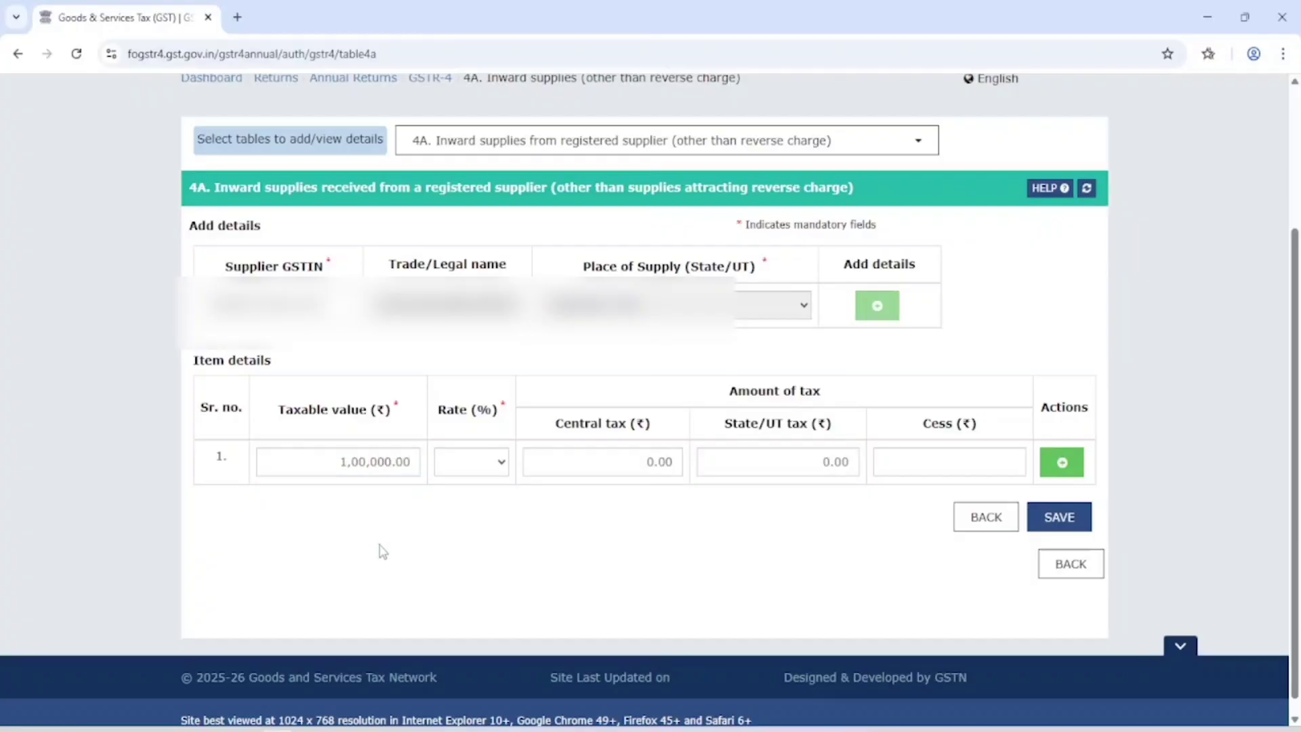
click(489, 460)
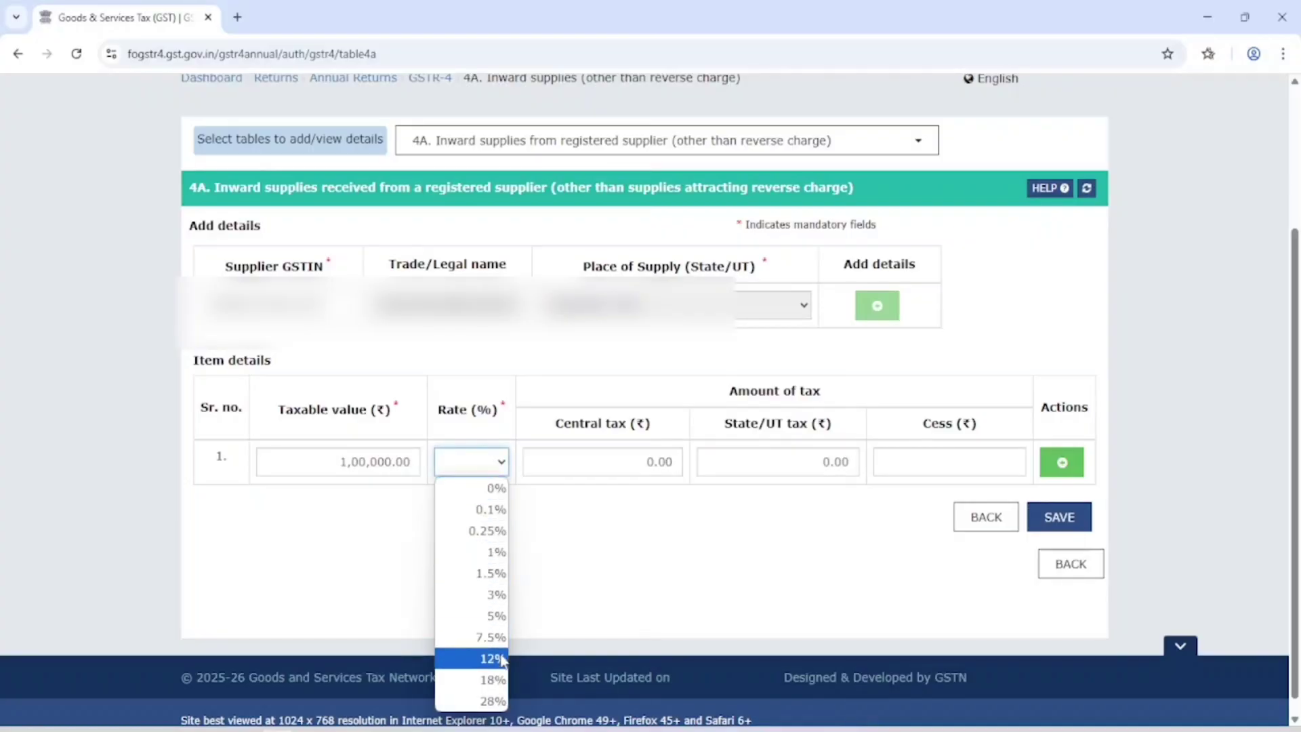
click(496, 680)
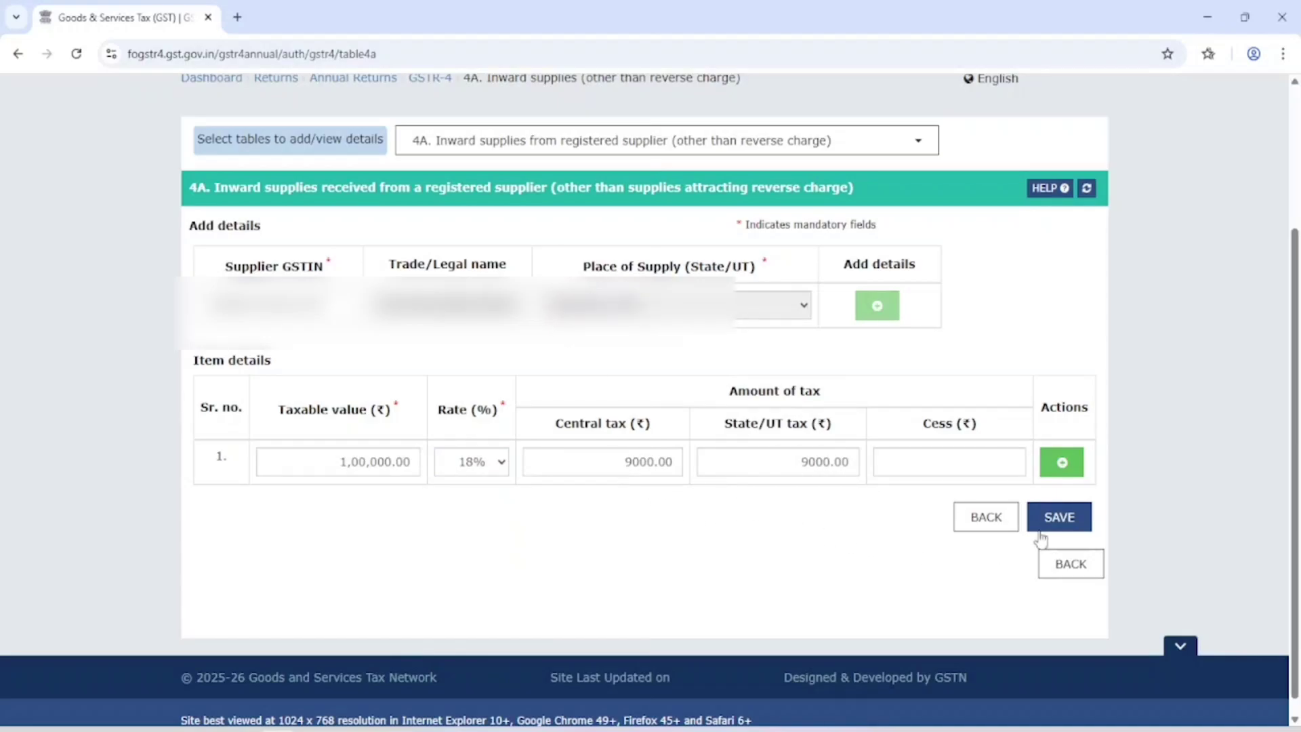
click(1059, 522)
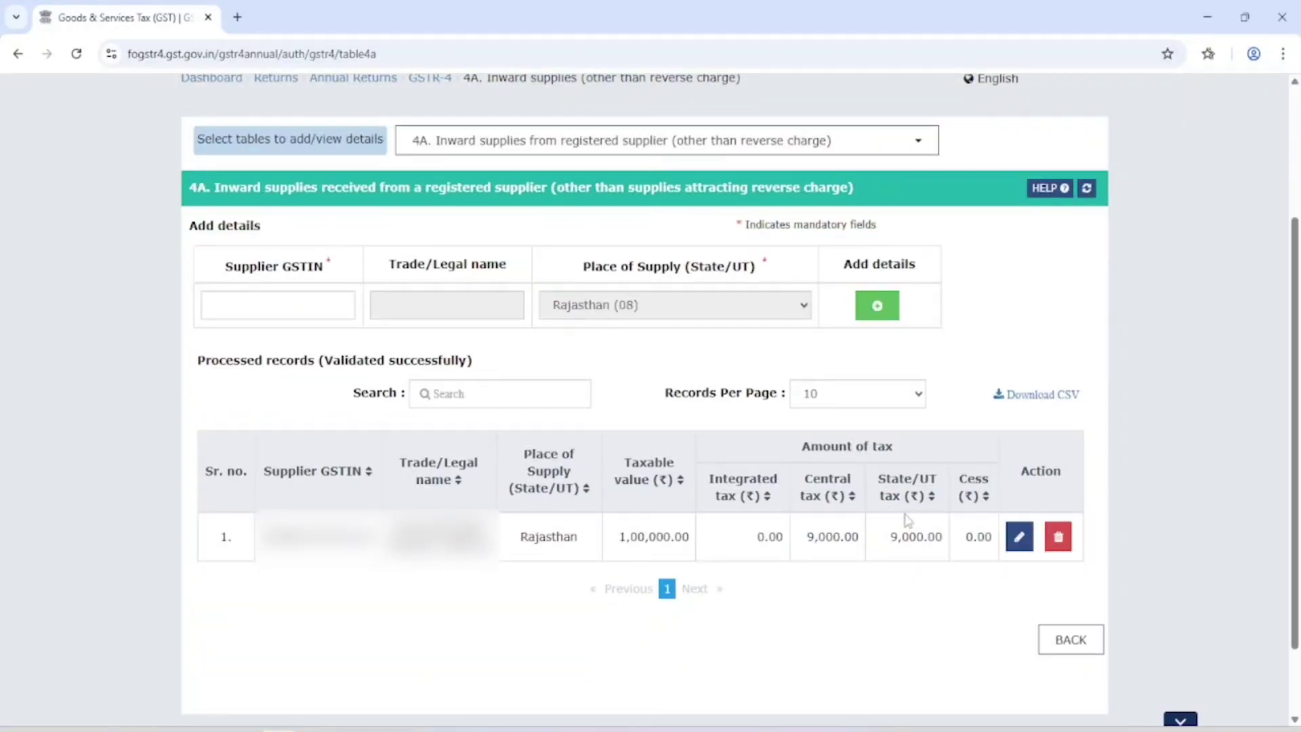
click(1019, 537)
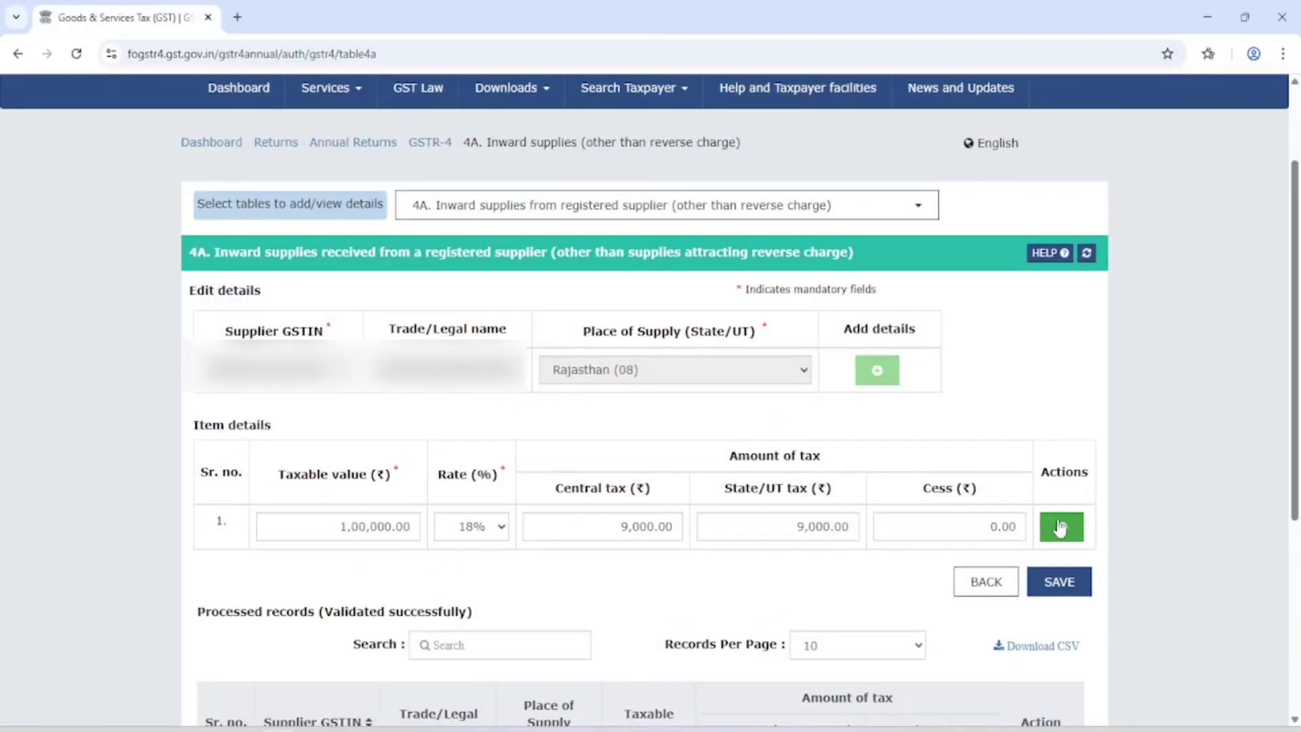
Step: Add a second item row of 1,00,000 at 5% to the supplier record and save it
click(1074, 535)
click(336, 571)
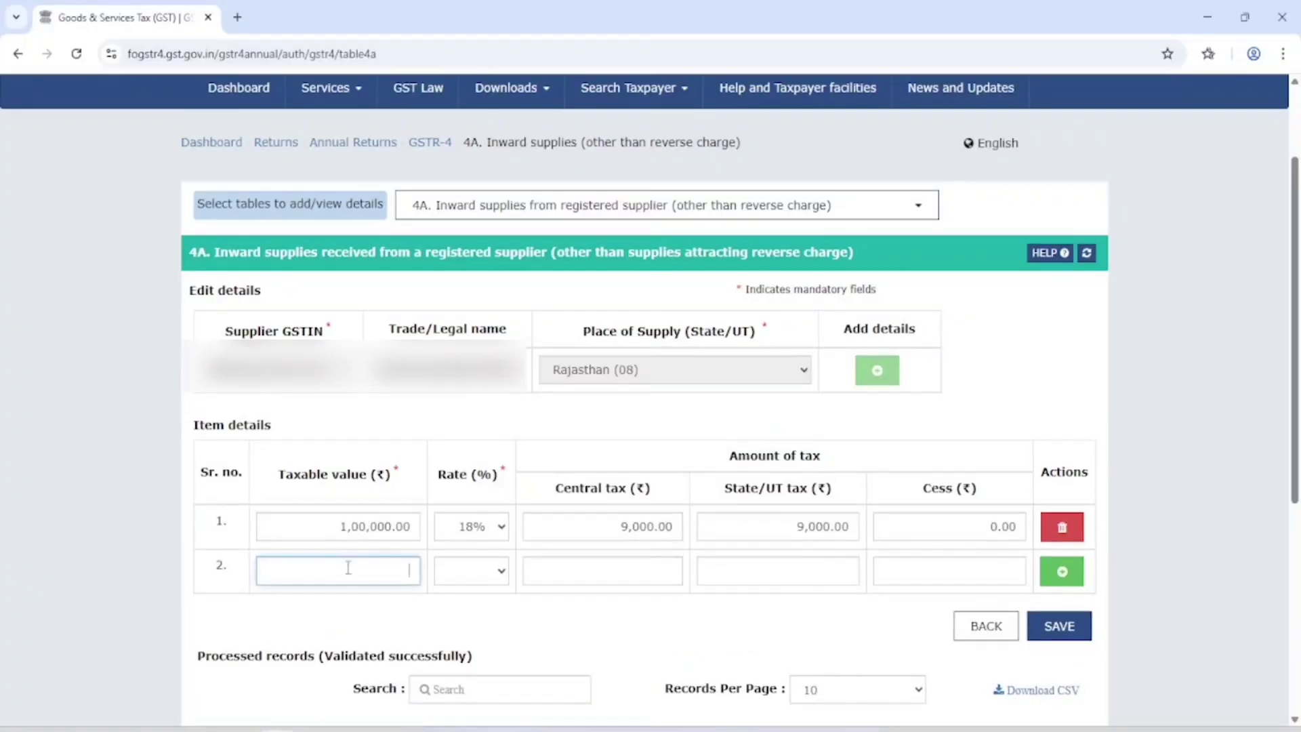
click(478, 572)
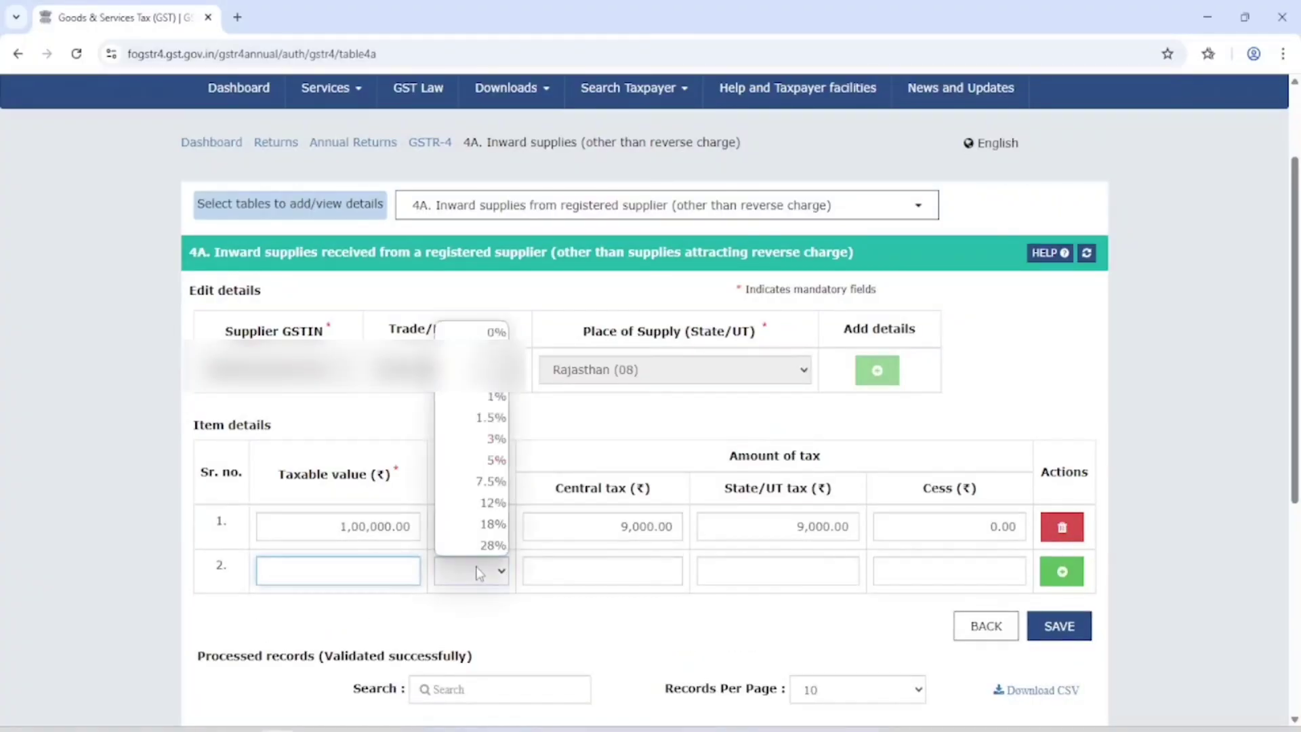
click(492, 460)
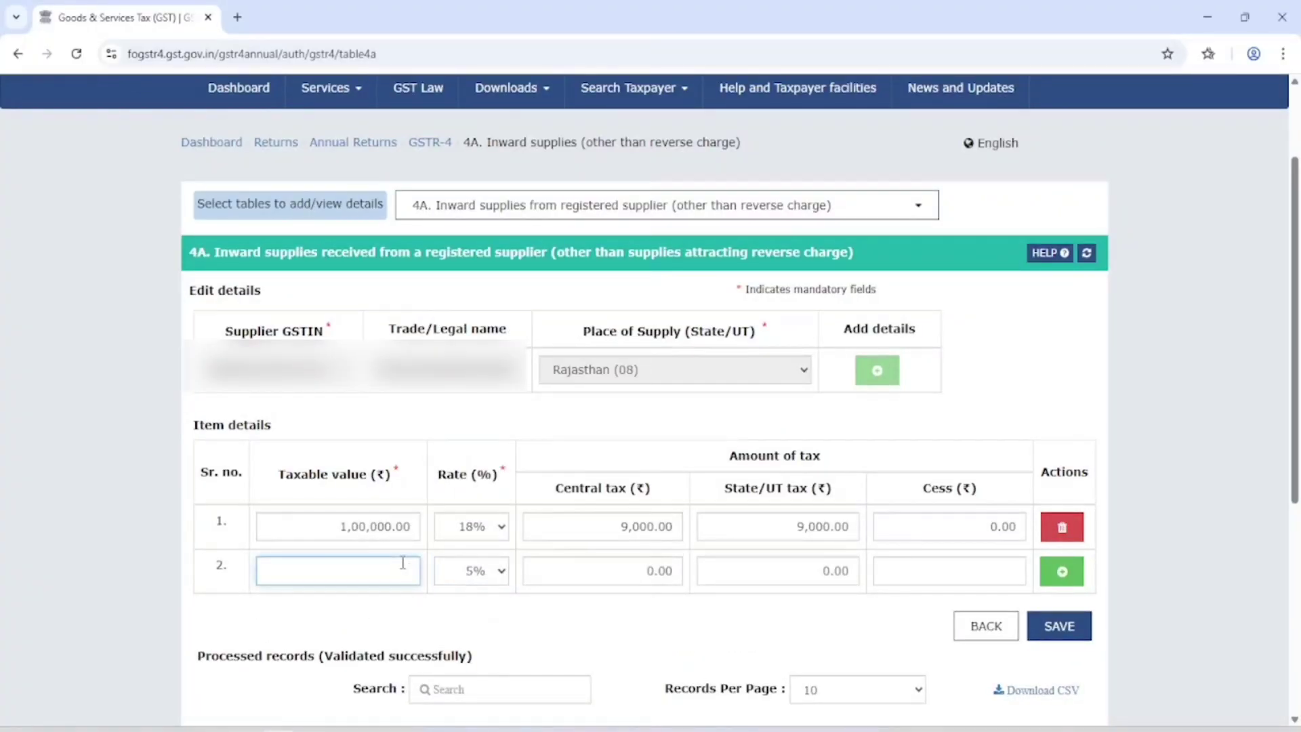
text(100000)
click(990, 563)
click(1014, 568)
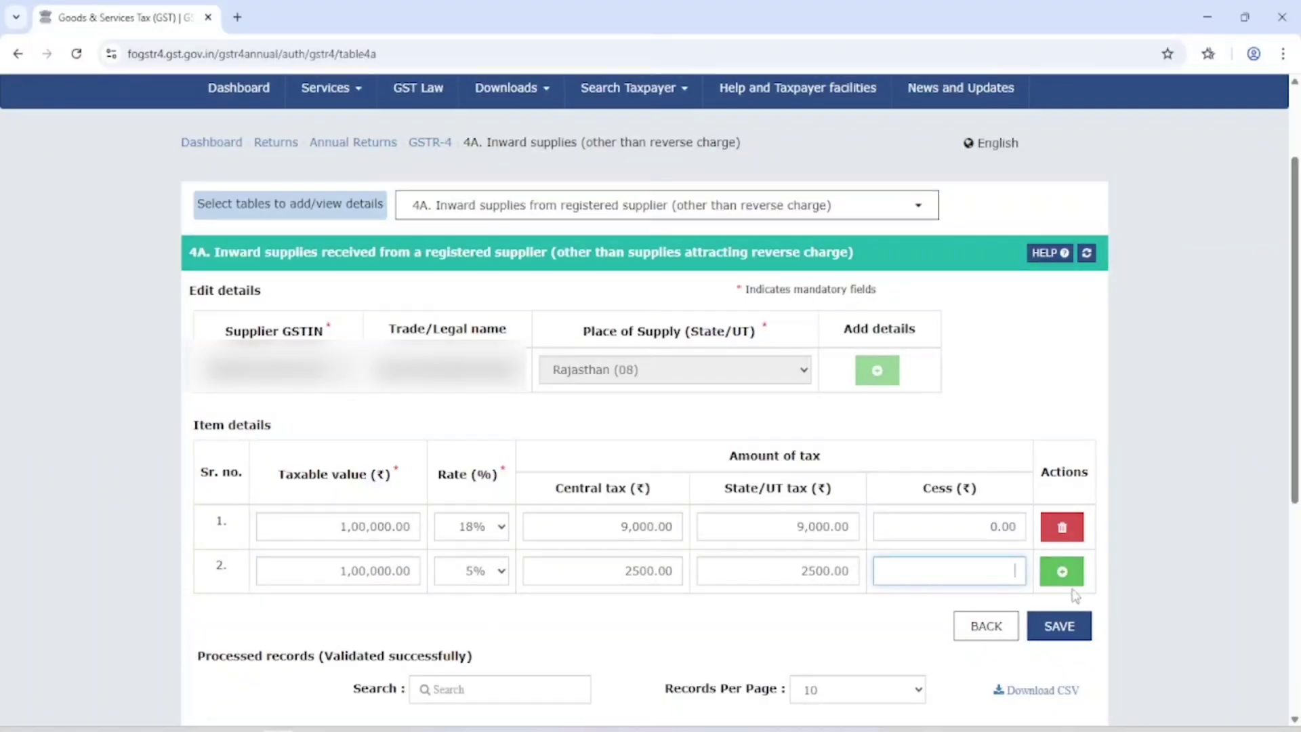
click(1069, 627)
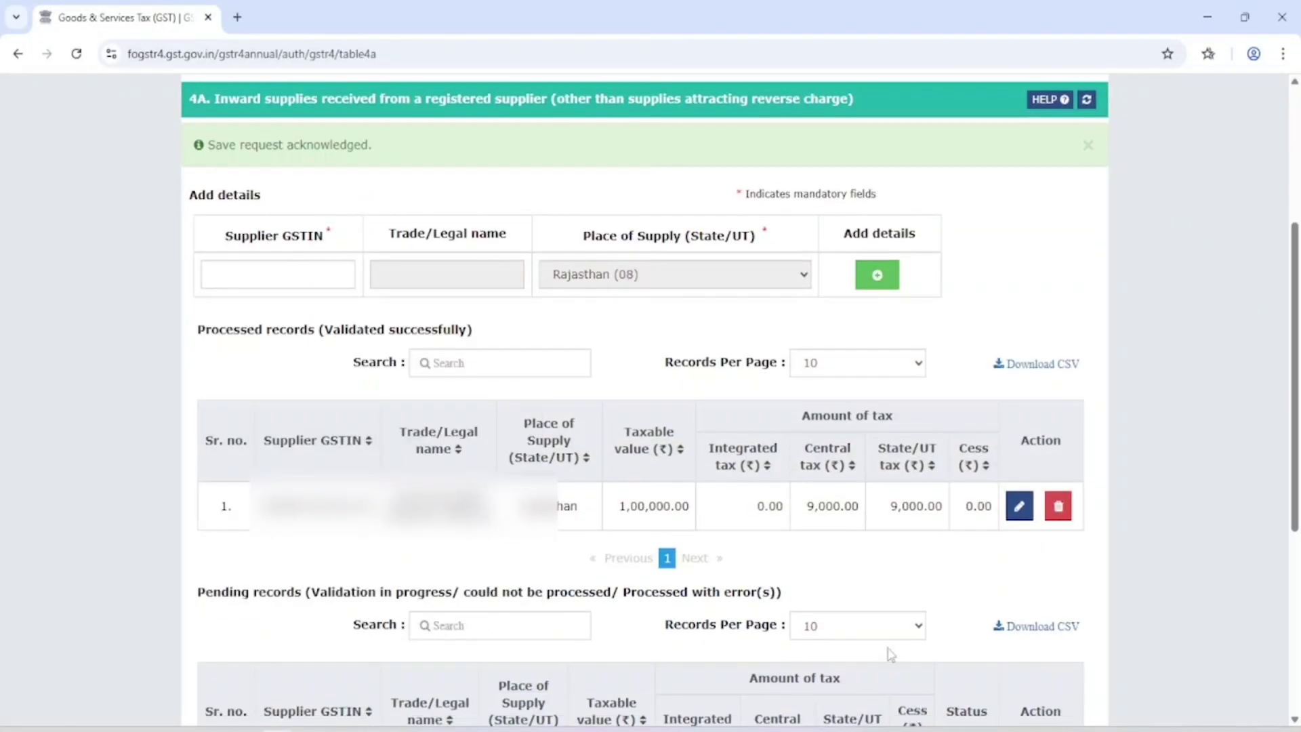
Step: Refresh the totals, go back to the GSTR-4 page and reopen Table 4A
scroll(852, 509, down, 3)
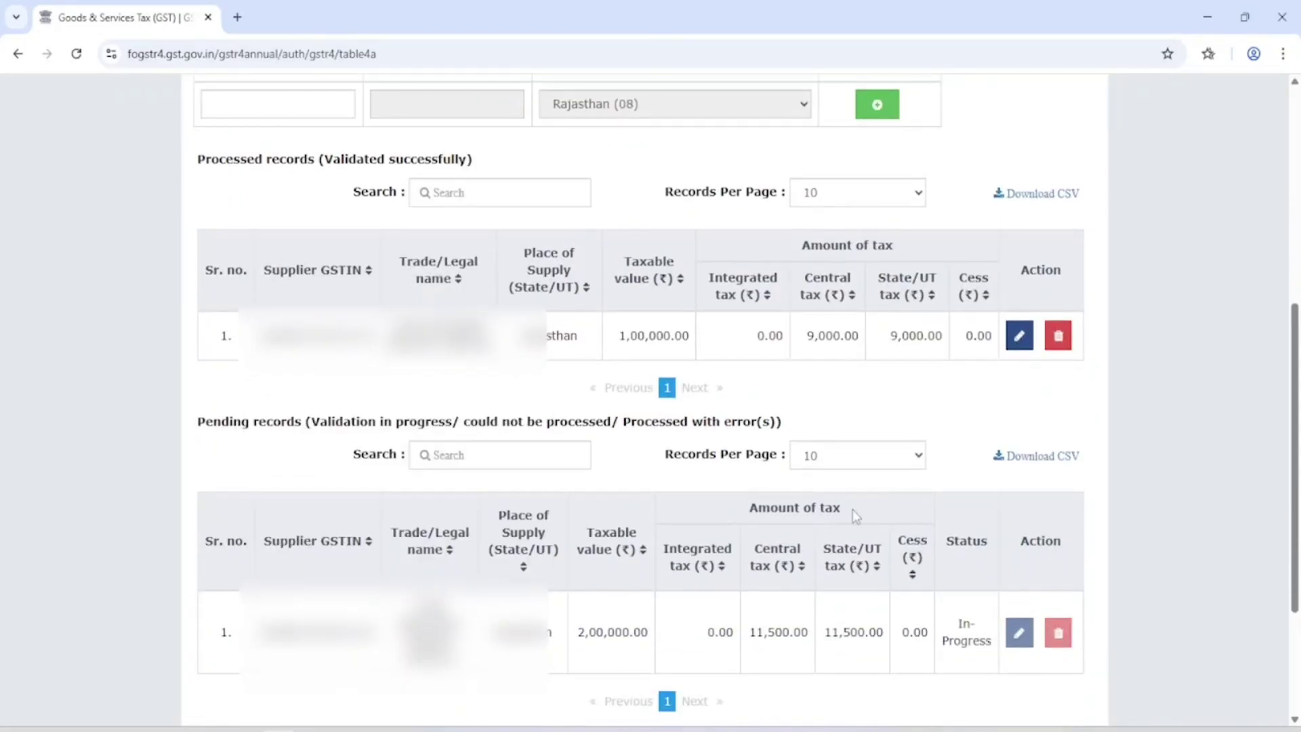
scroll(853, 509, up, 4)
click(1089, 183)
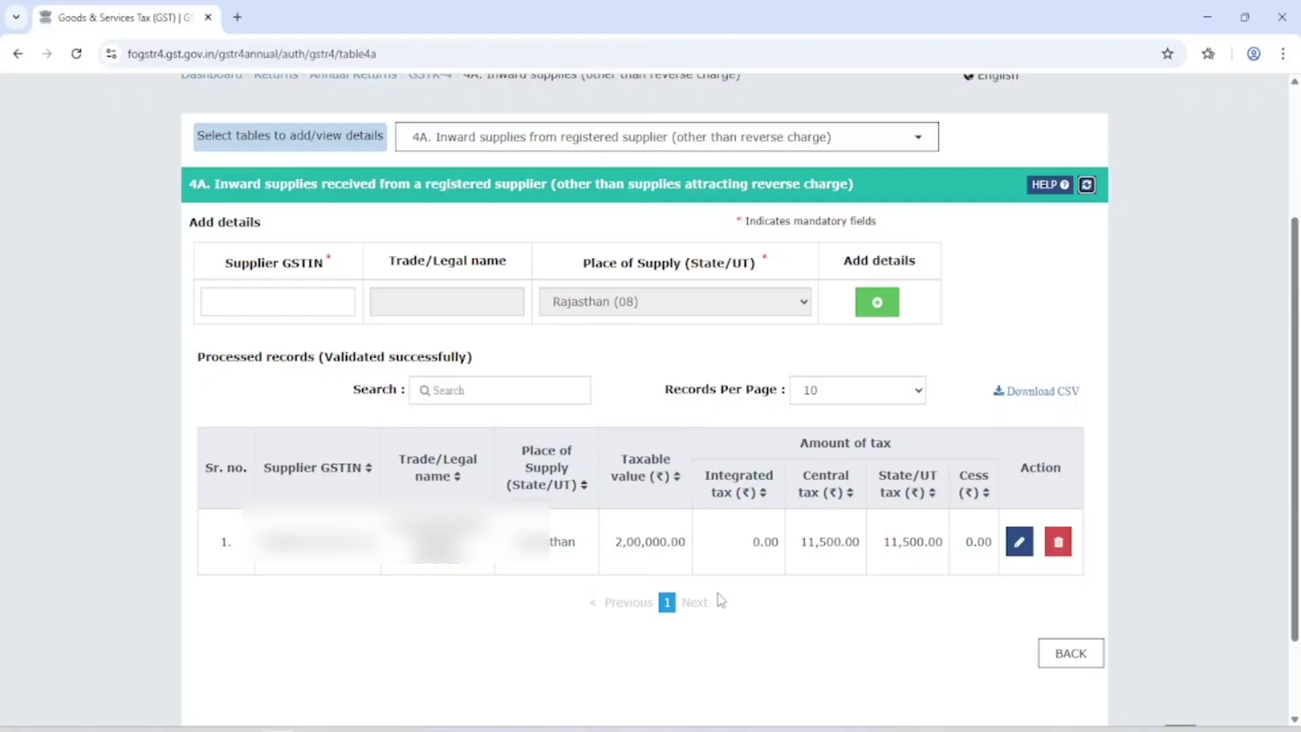
key(alt+Left)
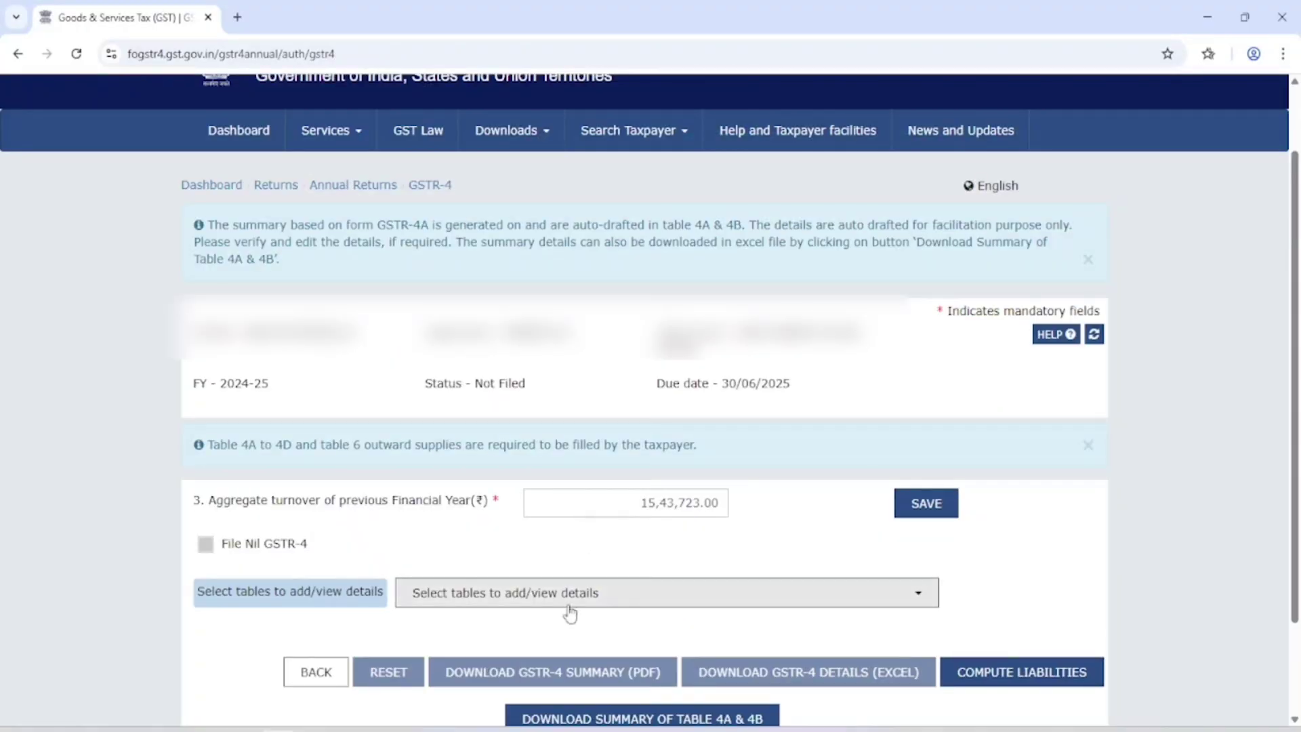
click(575, 594)
scroll(574, 594, down, 2)
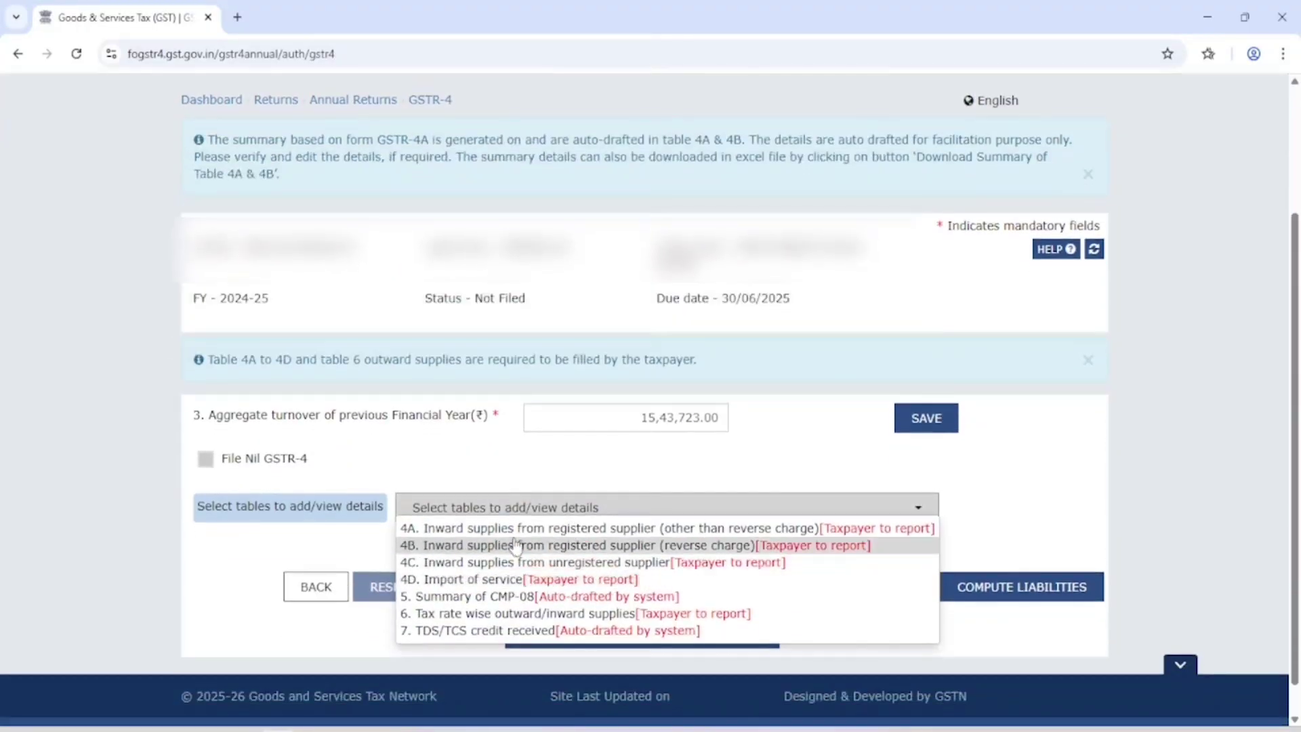
click(525, 530)
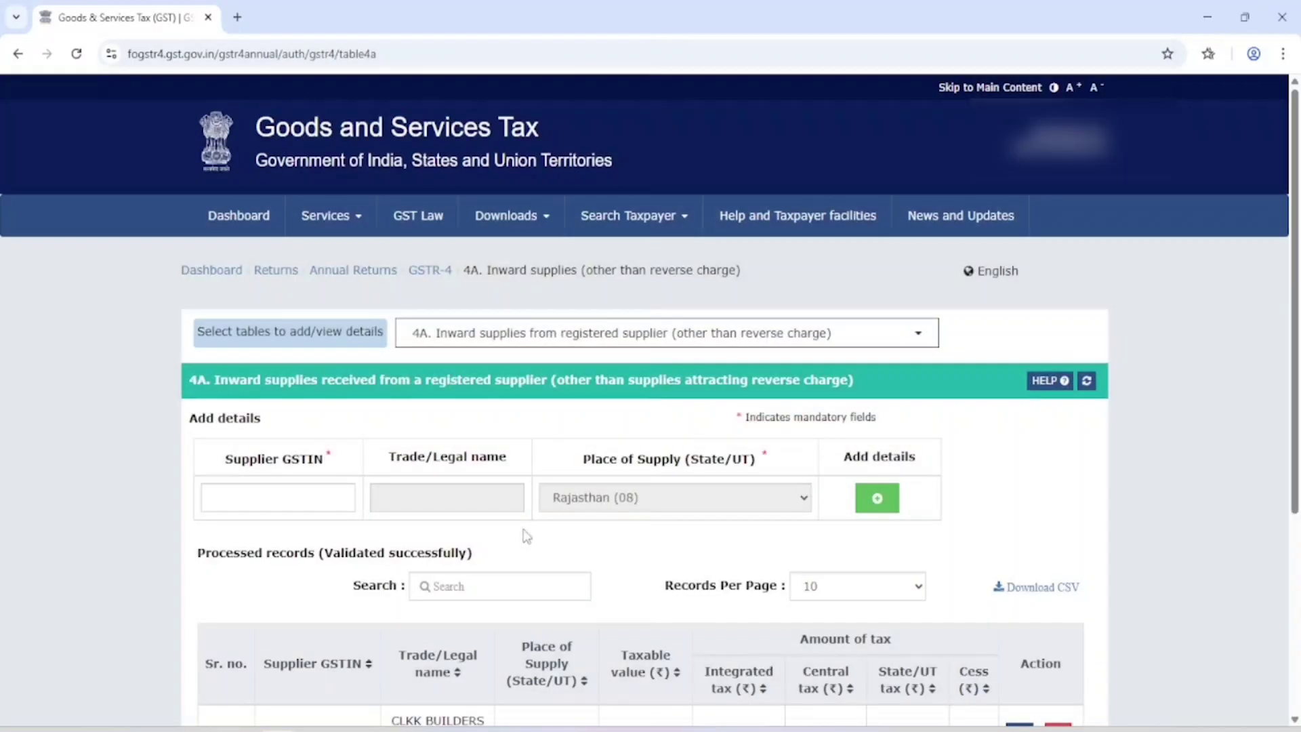
Step: Leave Table 4A for the GSTR-4 main page and list the return tables
click(301, 494)
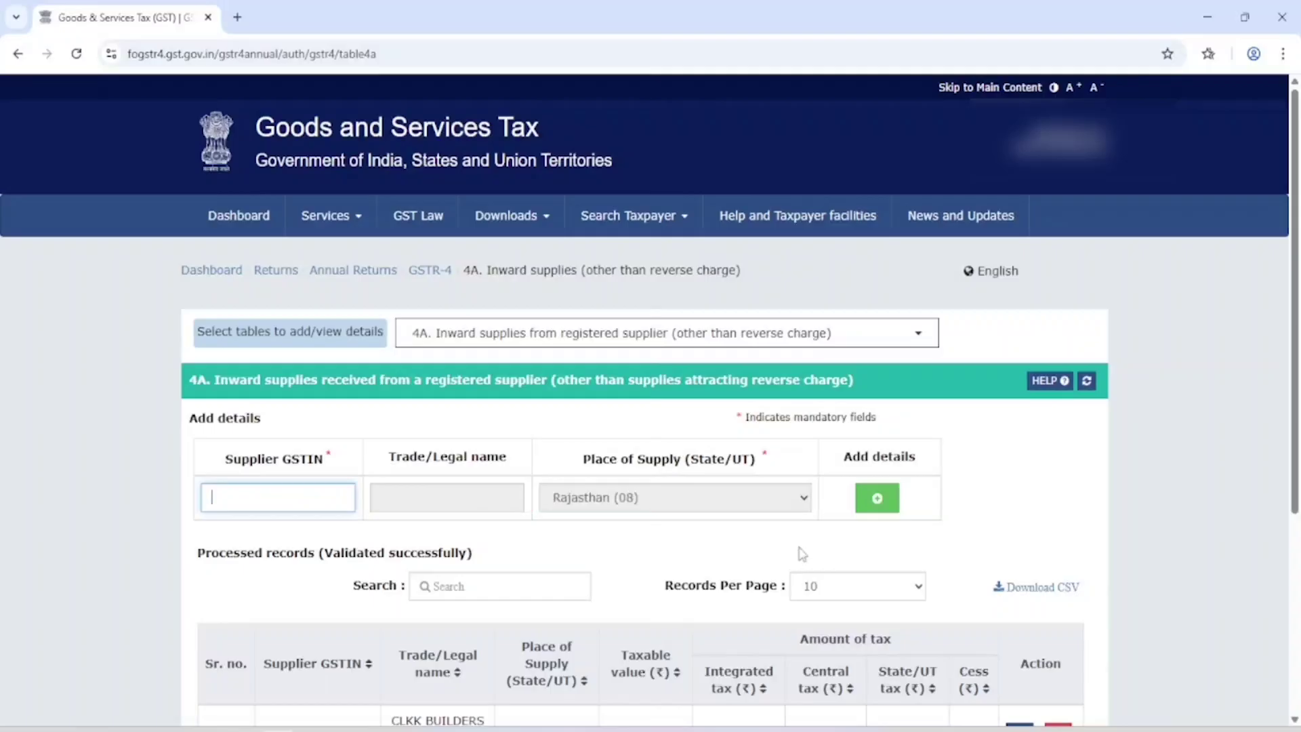
scroll(826, 518, down, 3)
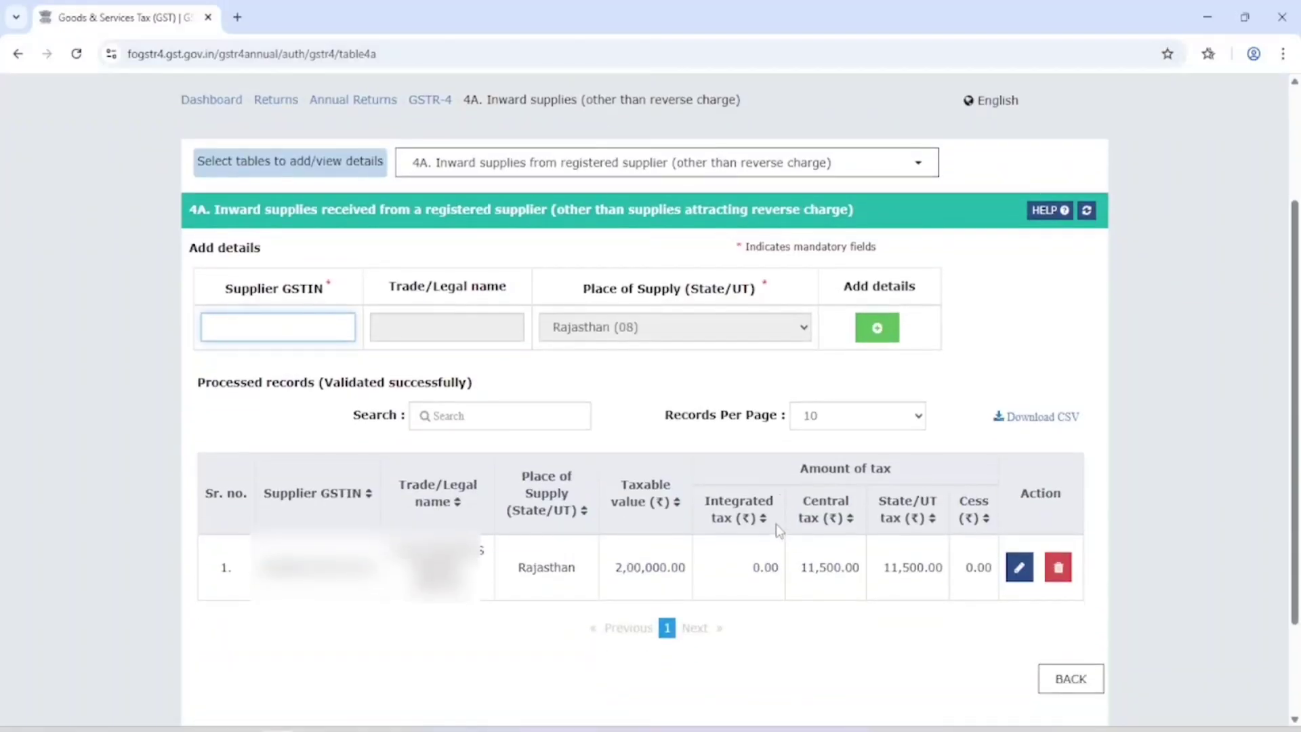
click(1077, 684)
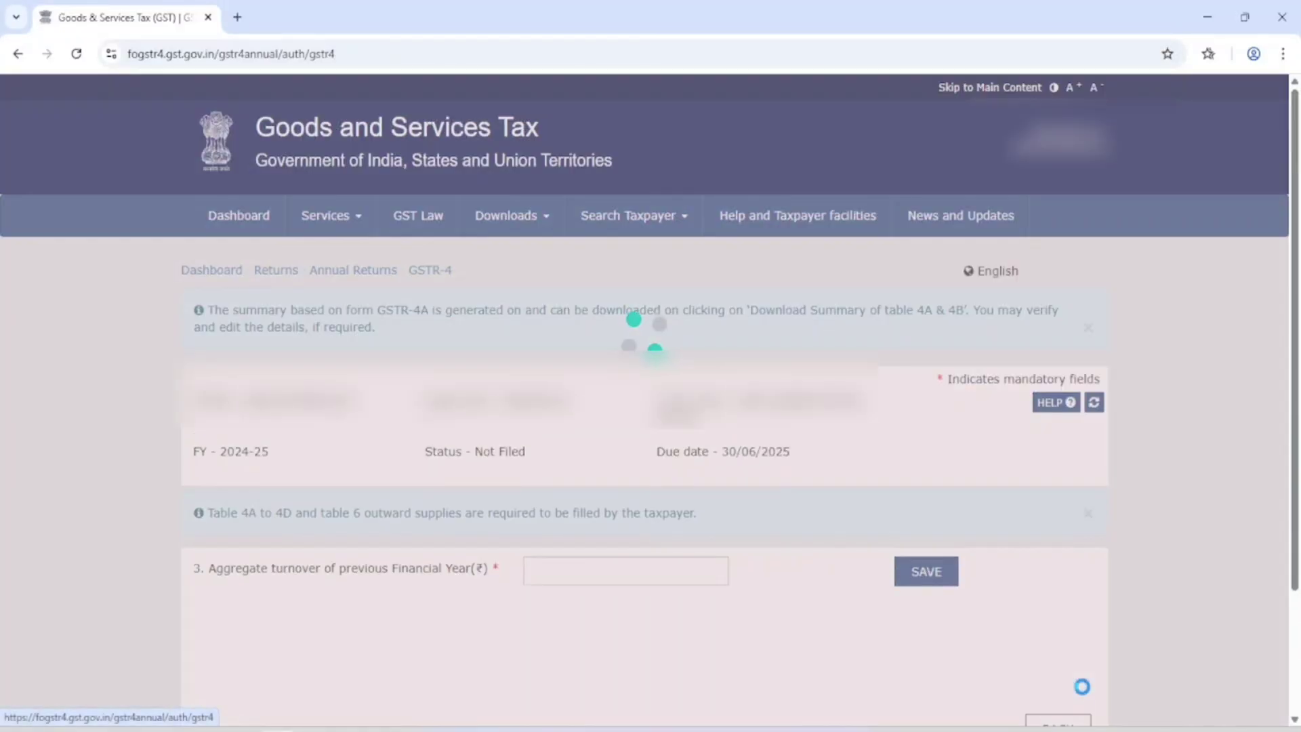
scroll(1061, 603, down, 3)
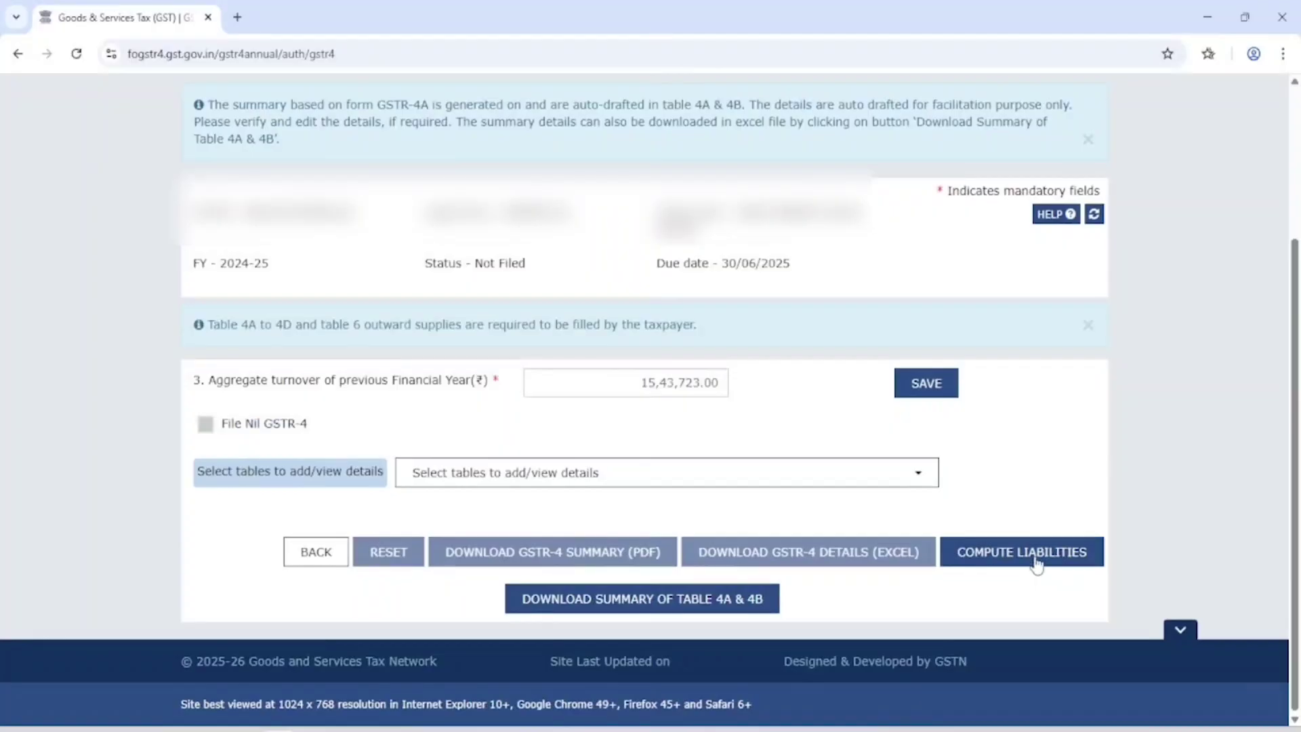
click(482, 482)
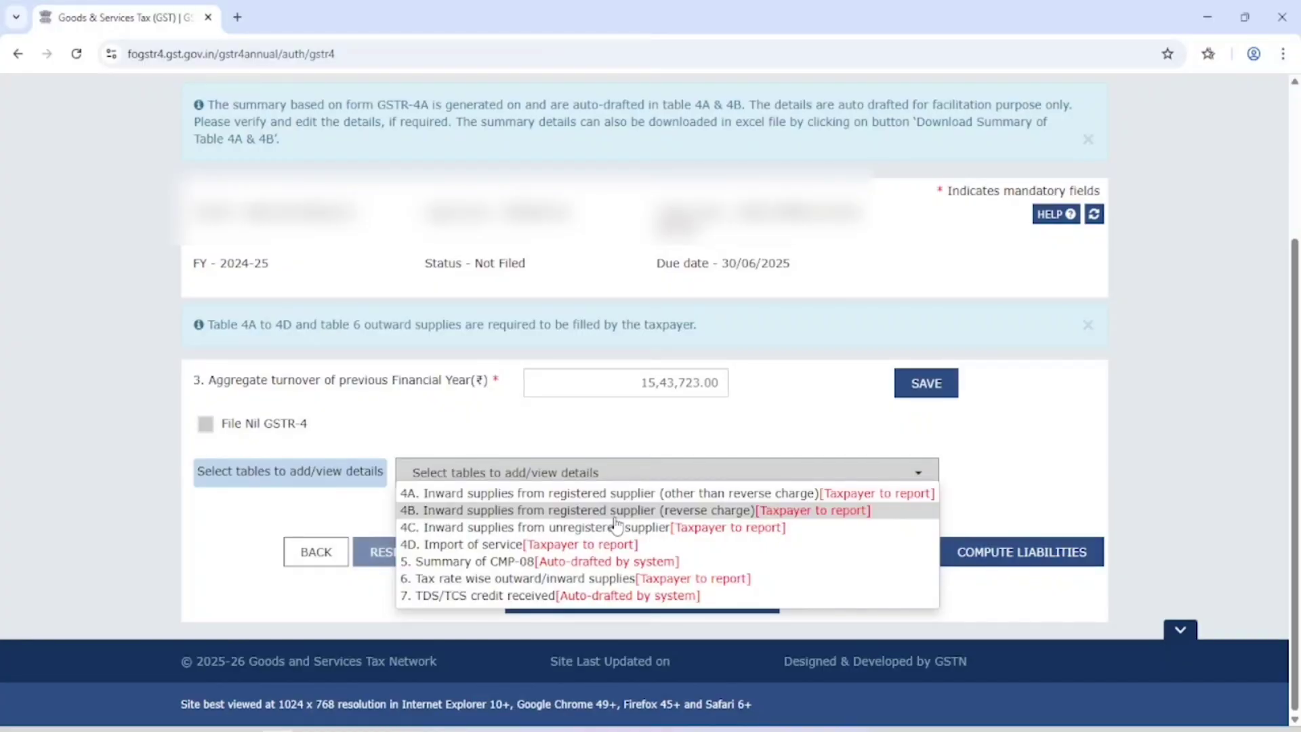
Step: Glance at Table 4B, return, and open Table 4C for unregistered-supplier purchases
click(614, 516)
click(304, 539)
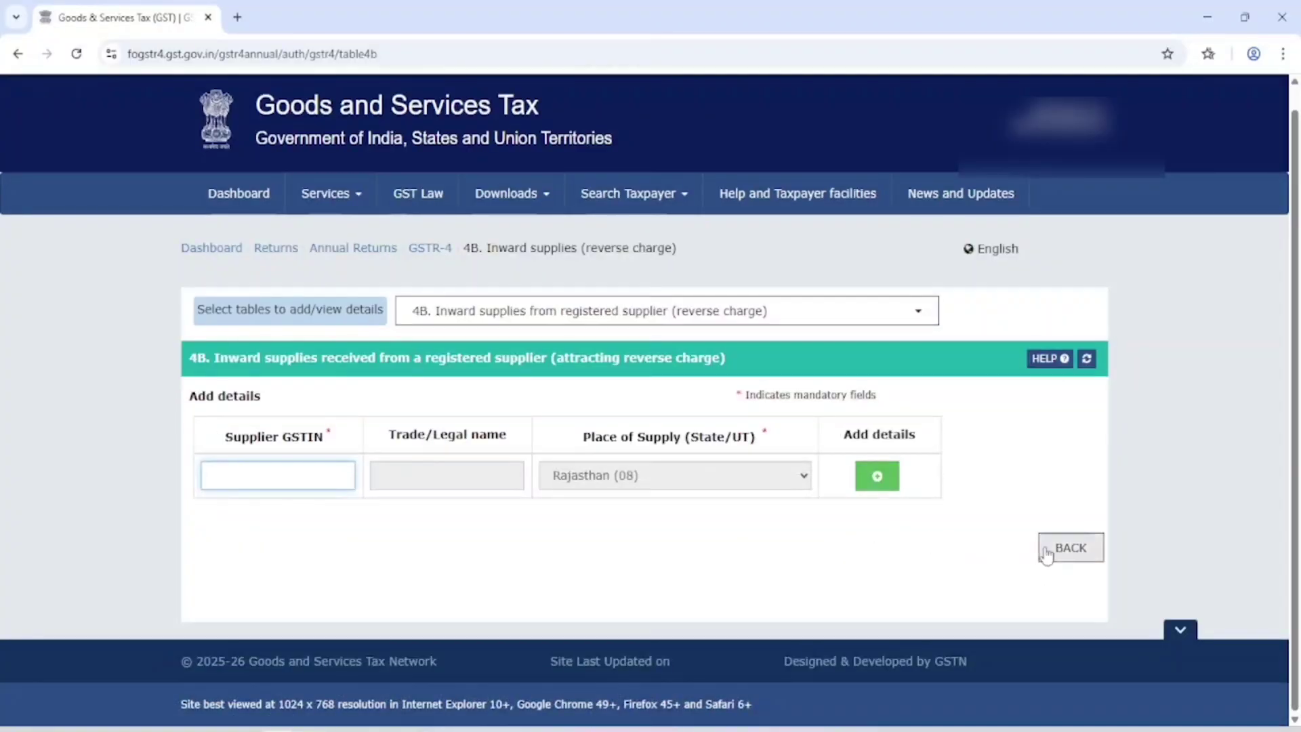
click(1055, 545)
scroll(860, 476, down, 2)
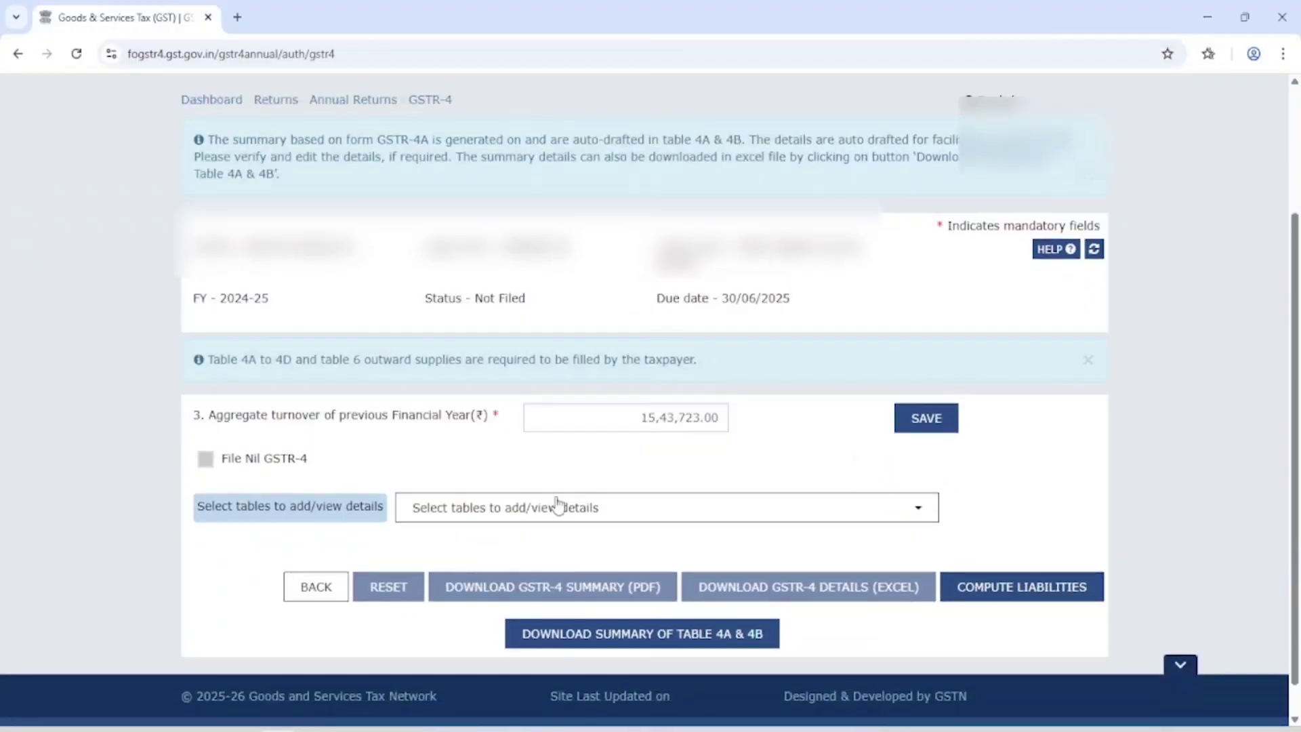
click(536, 507)
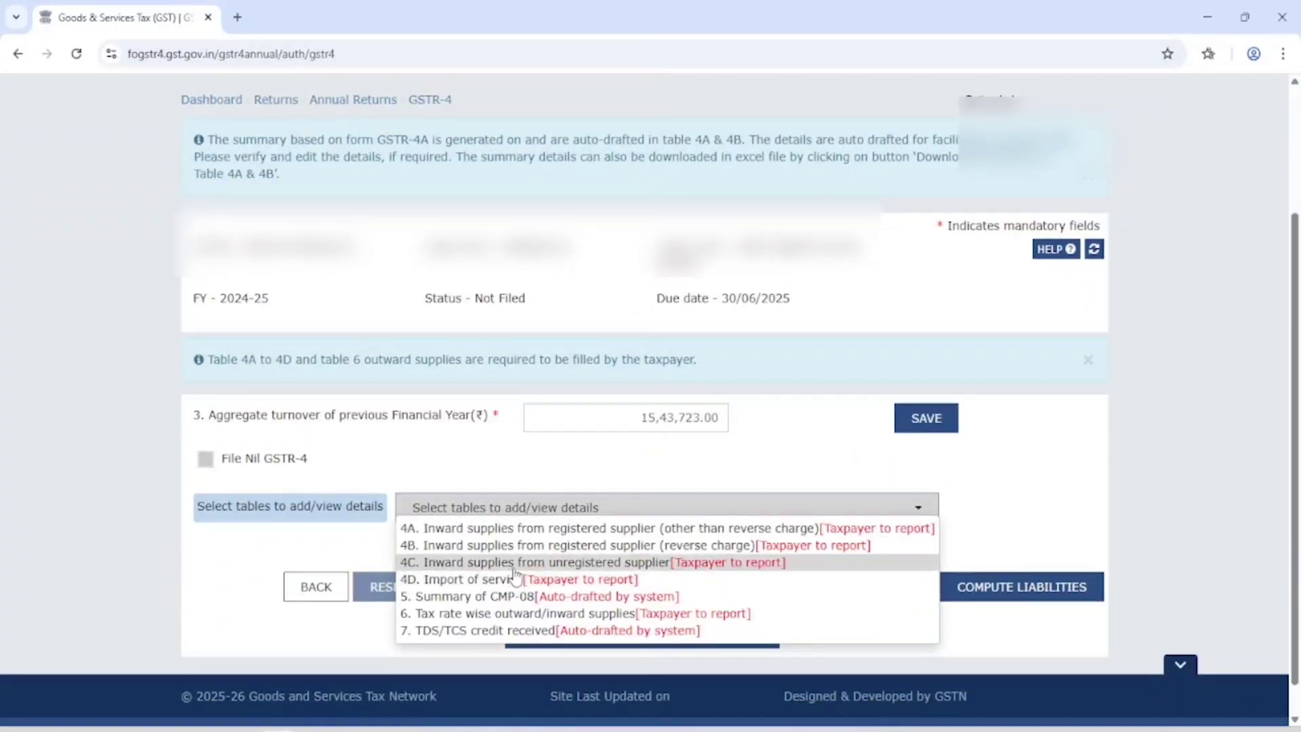
click(536, 562)
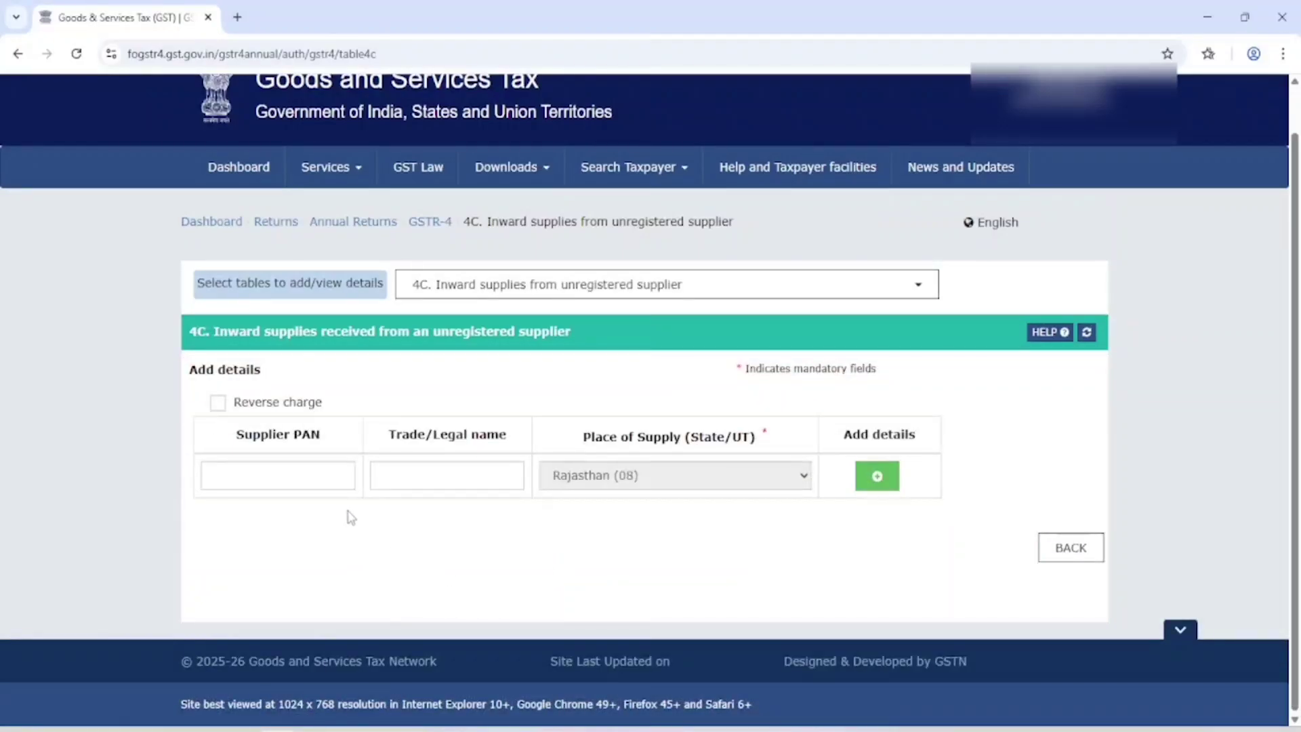
click(217, 404)
Step: Save a Table 4C unregistered-supplier entry of 1,00,000 taxable value without reverse charge
click(217, 404)
click(264, 474)
click(605, 460)
click(879, 476)
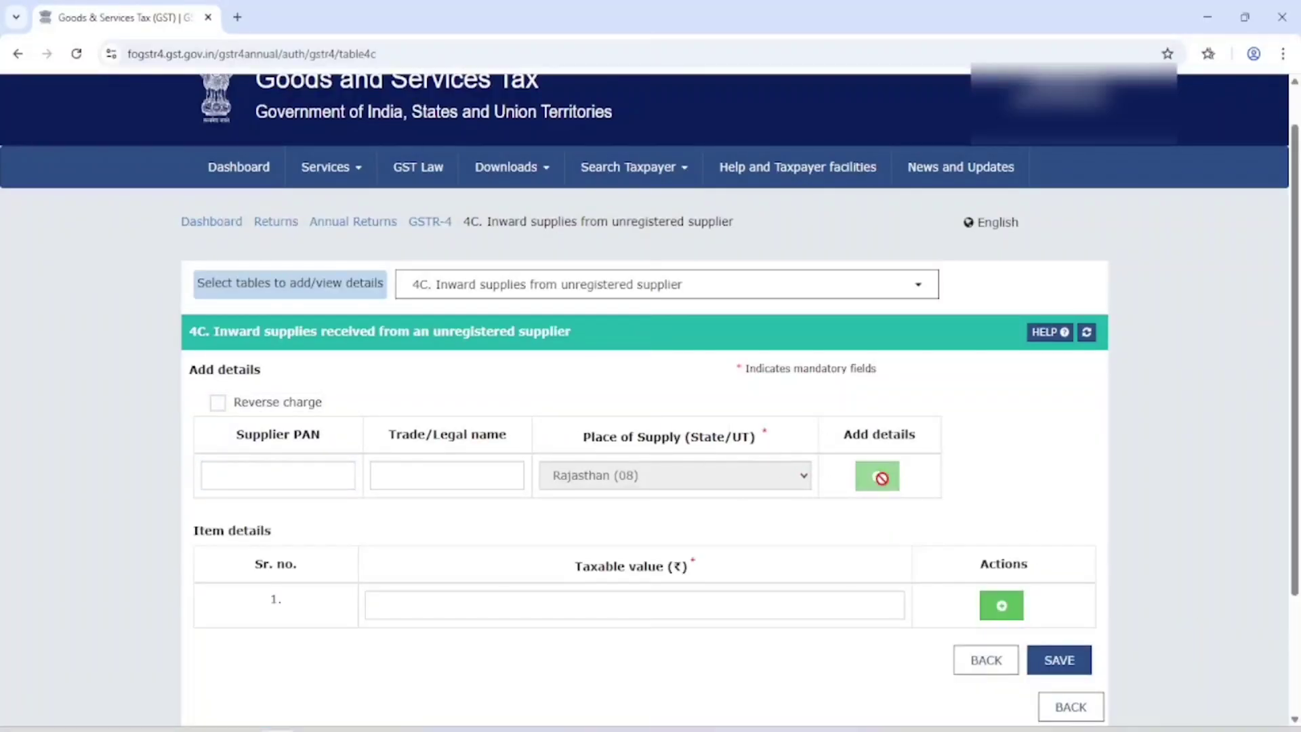
click(431, 604)
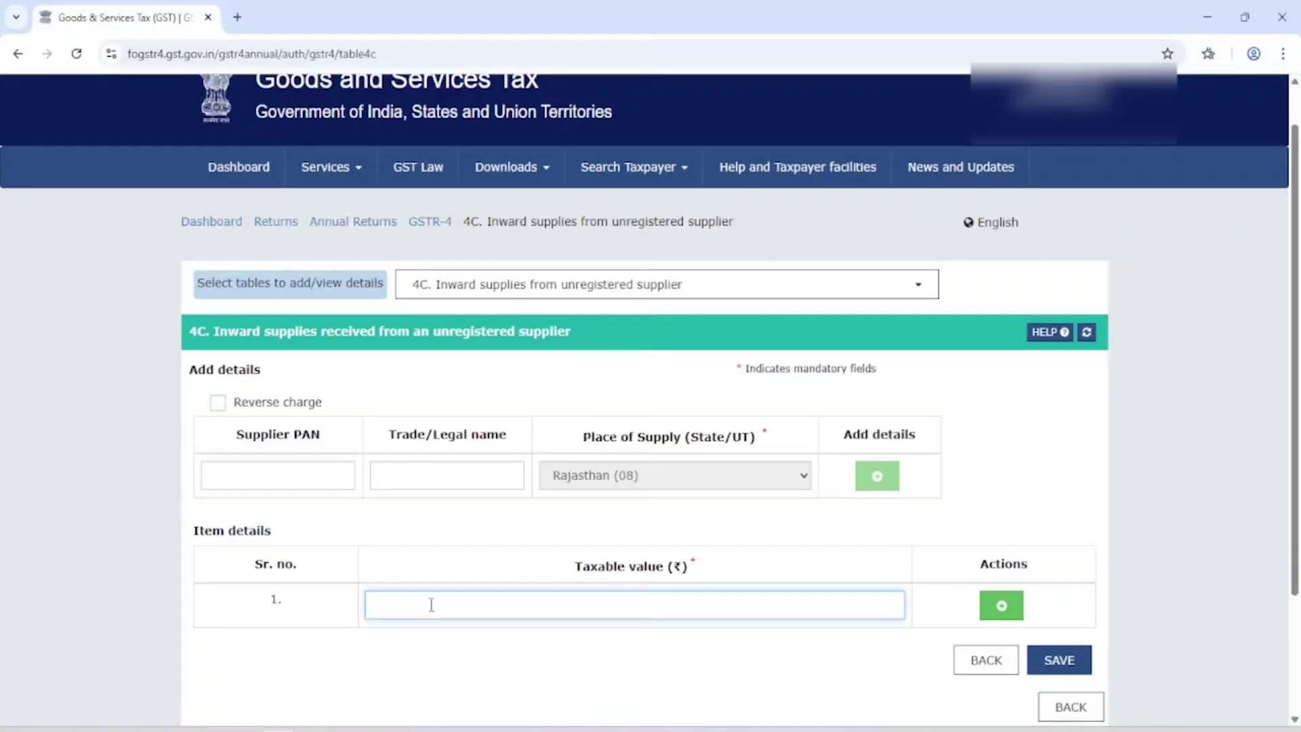
text(100000)
right_click(447, 700)
click(1059, 662)
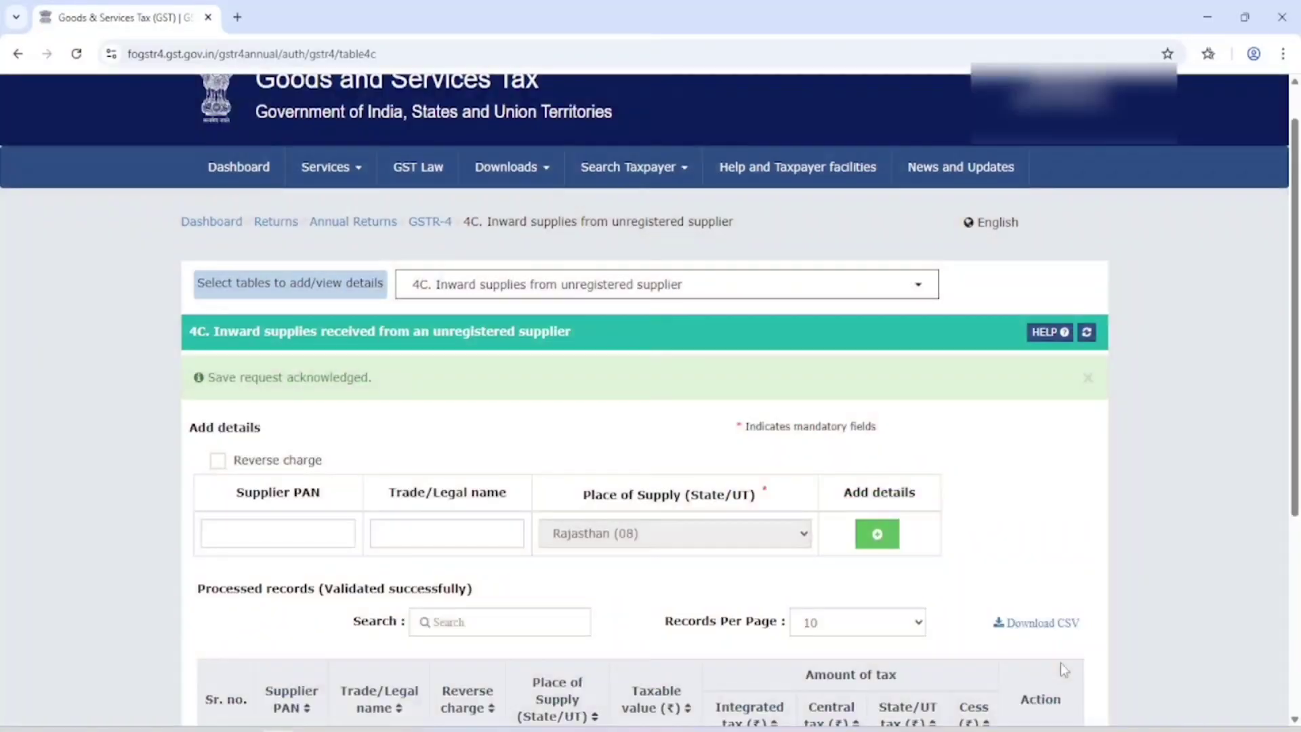
Step: Switch to Table 4D for import of services
scroll(857, 540, down, 2)
scroll(623, 196, up, 1)
click(563, 199)
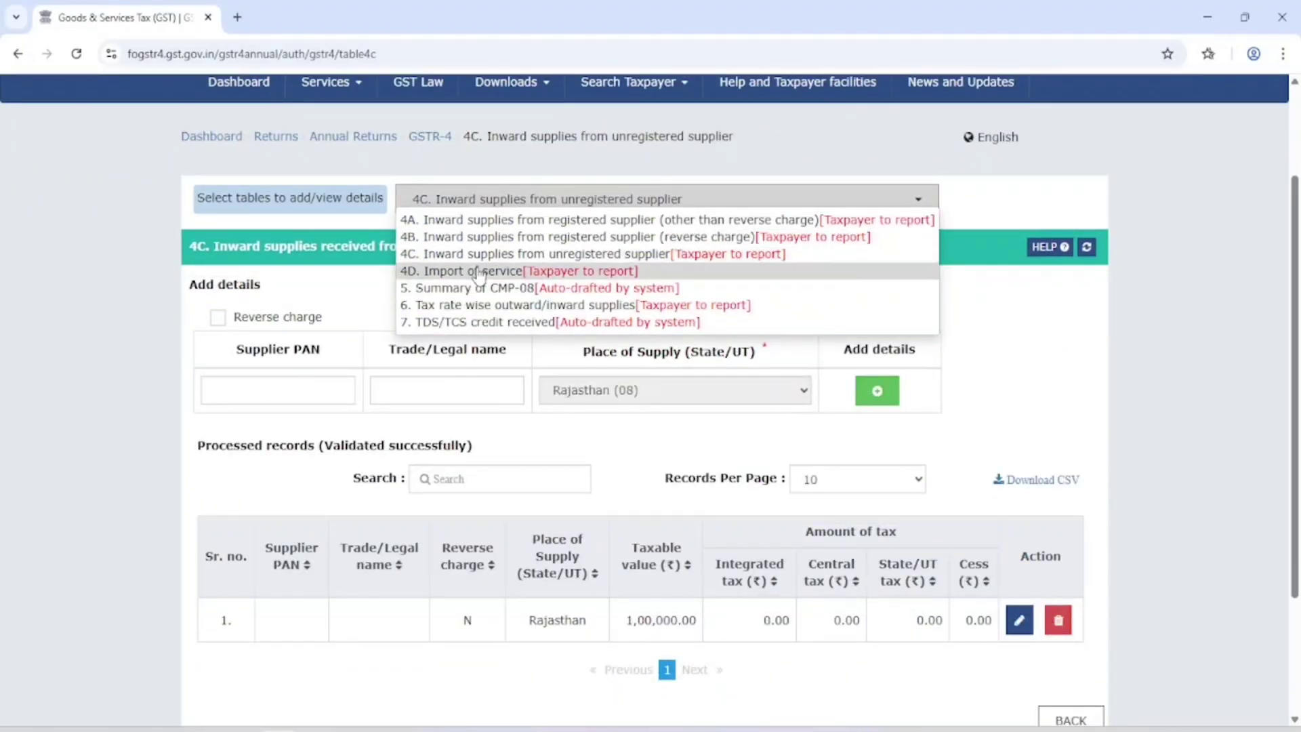
click(478, 271)
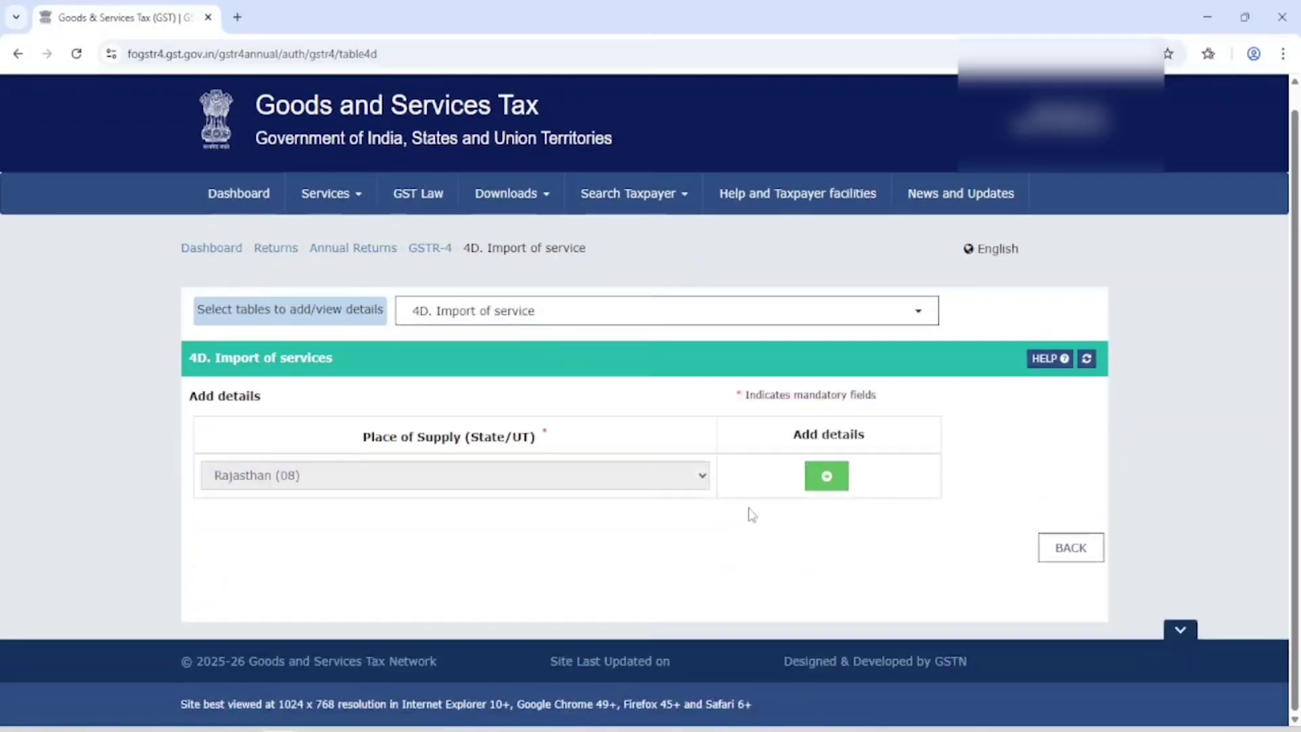
Step: Add a blank Table 4D item row for imported services, then list the return tables
click(827, 478)
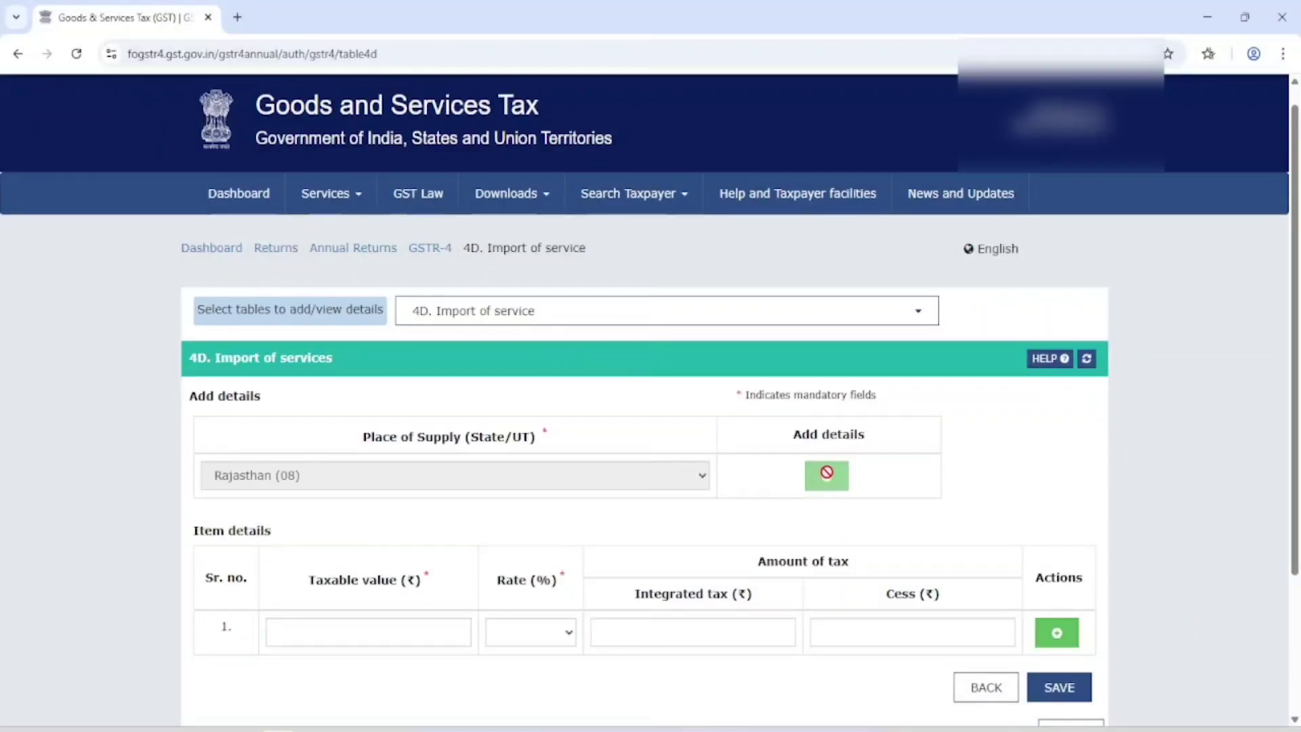
click(360, 628)
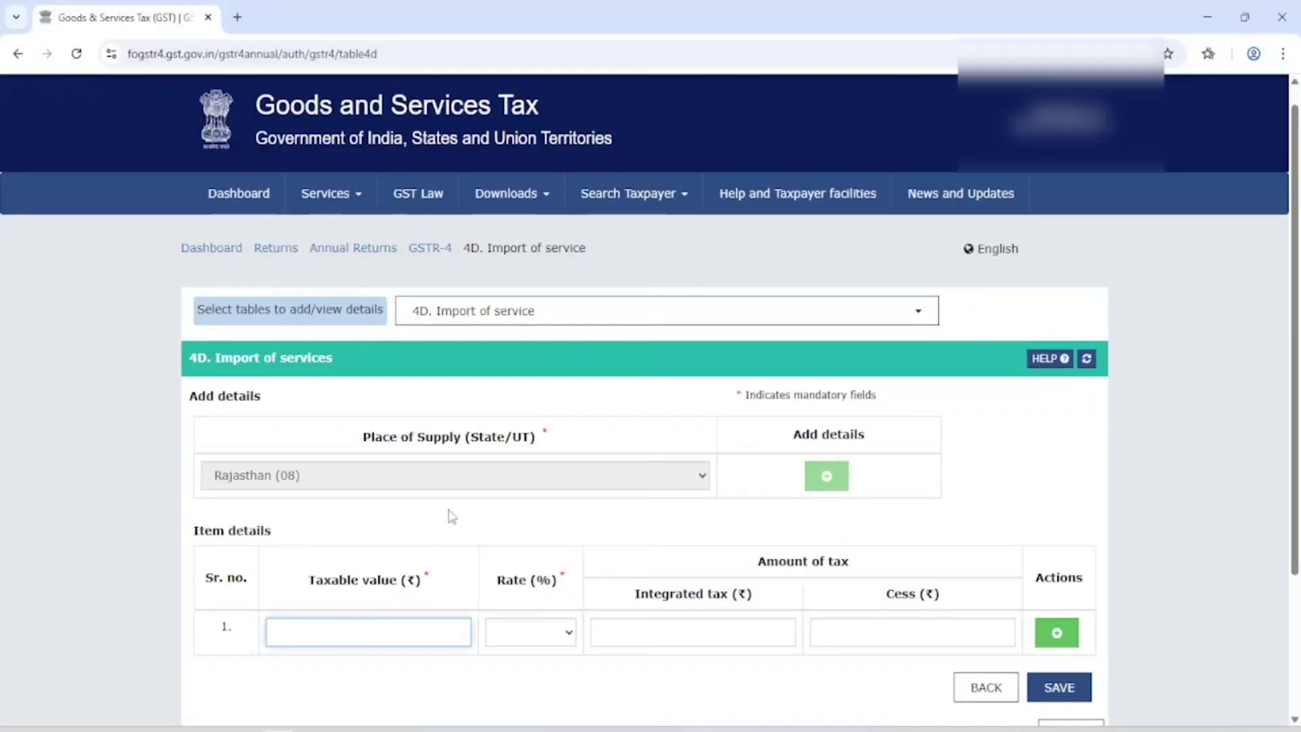
click(507, 316)
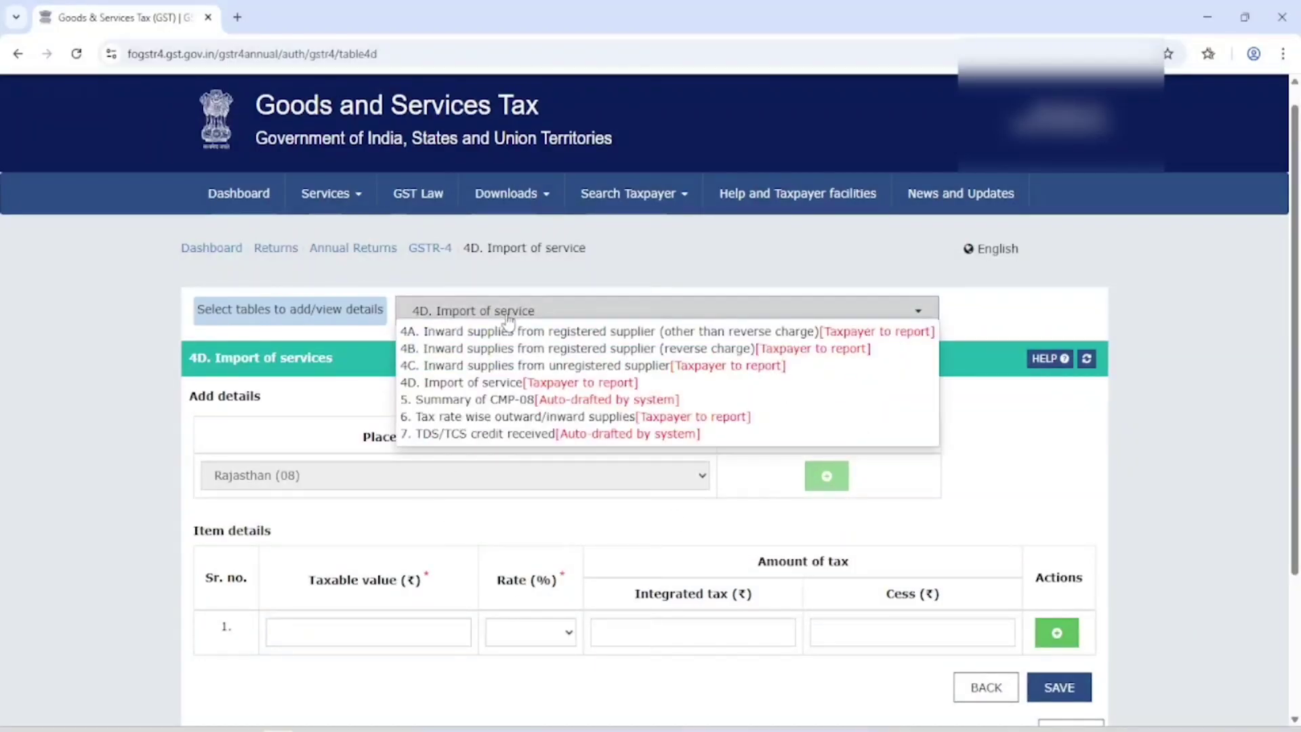
Step: Look over the Summary of CMP-08 table, then open Table 6 tax rate wise supplies
click(501, 399)
scroll(518, 402, down, 2)
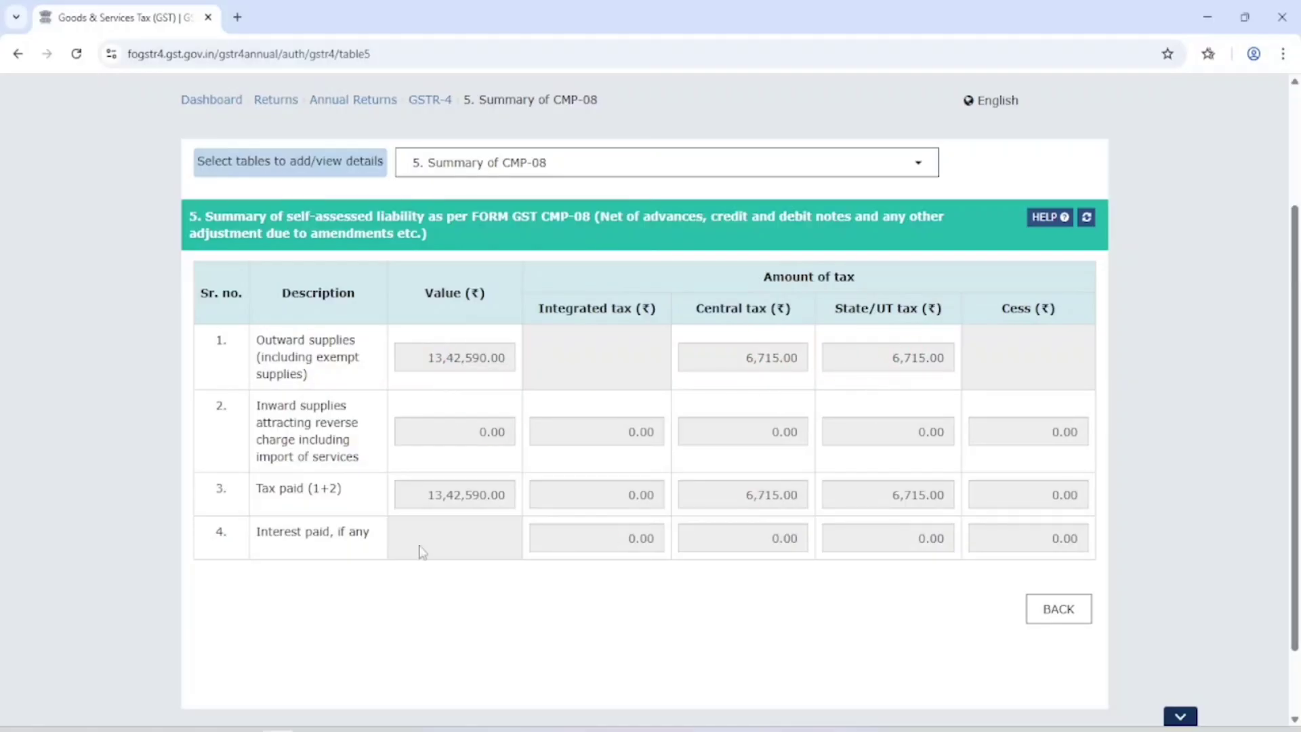
click(1052, 608)
scroll(697, 494, down, 3)
click(554, 471)
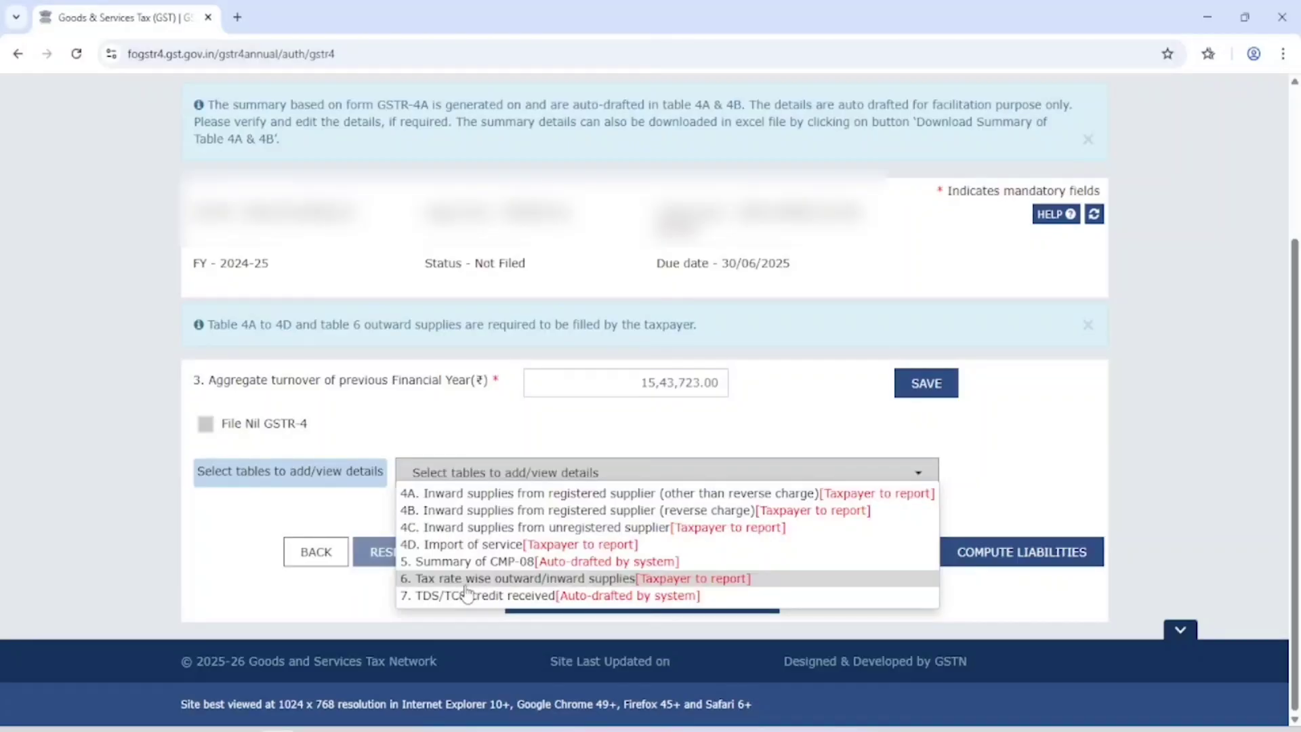
click(500, 584)
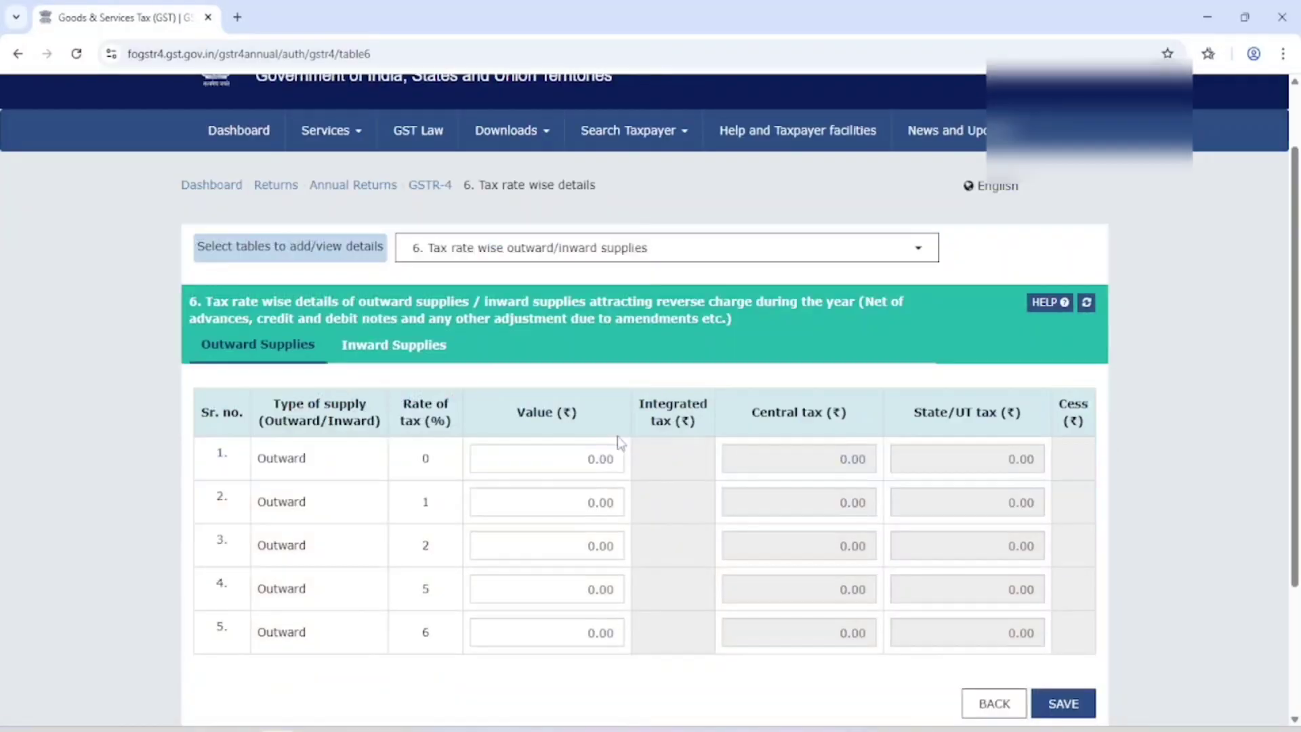
Step: Enter 13,42,590.00 as the 1% outward supply value in Table 6 and save it
click(559, 509)
text(1345)
key(BackSpace)
text(2590)
click(683, 520)
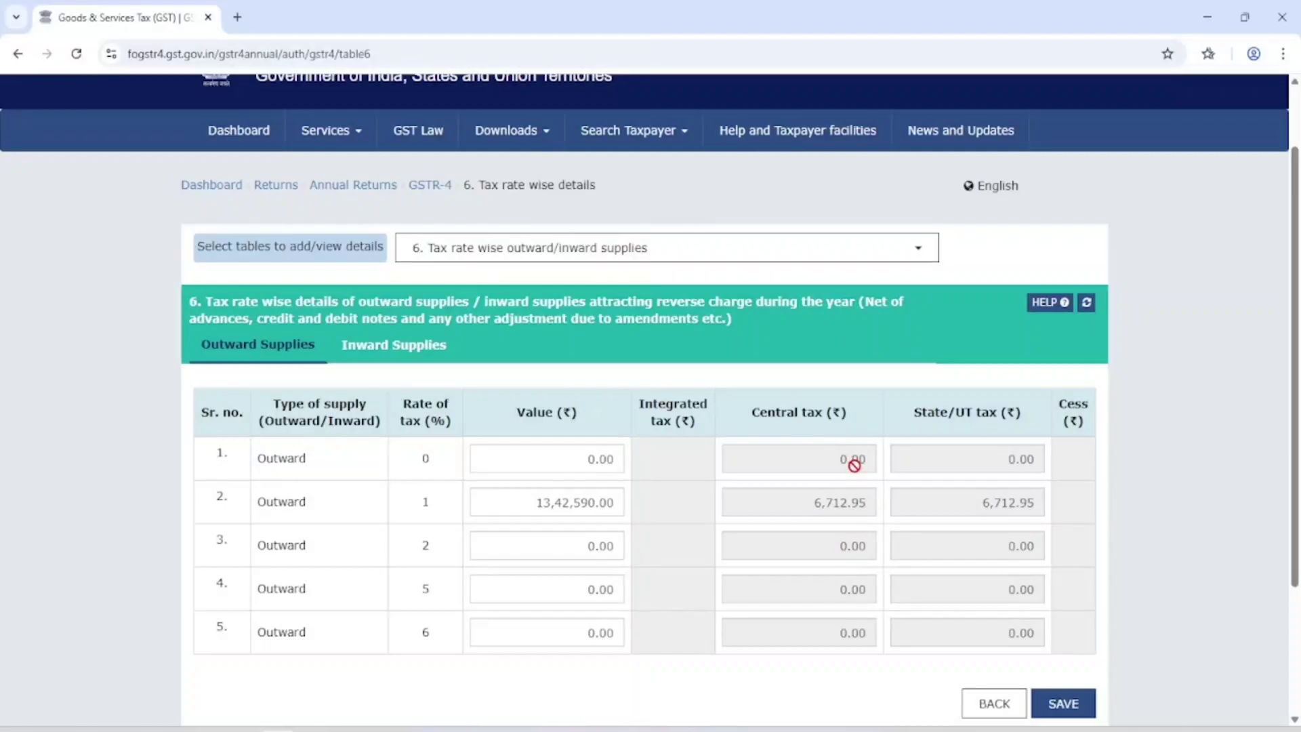
click(1059, 720)
Step: Open Table 7 (TDS/TCS credit received) from the GSTR-4 table list
scroll(760, 323, down, 1)
click(762, 242)
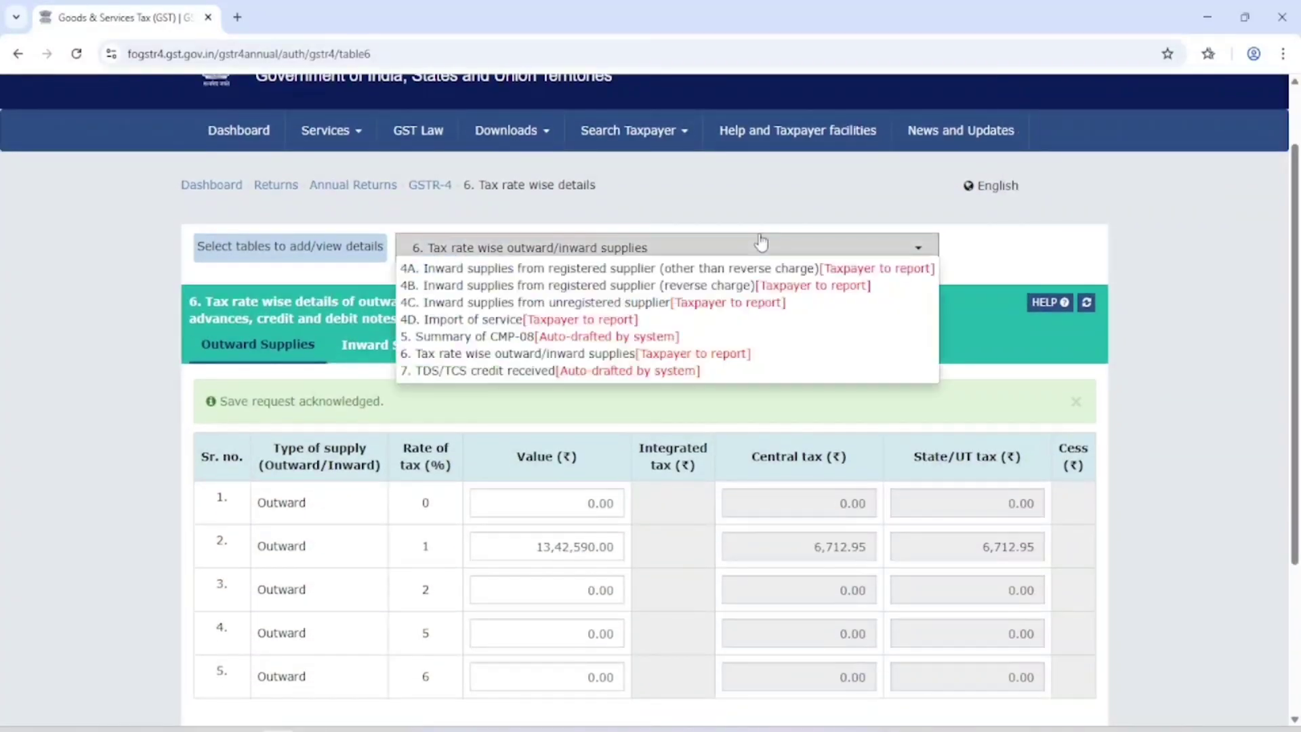
click(500, 377)
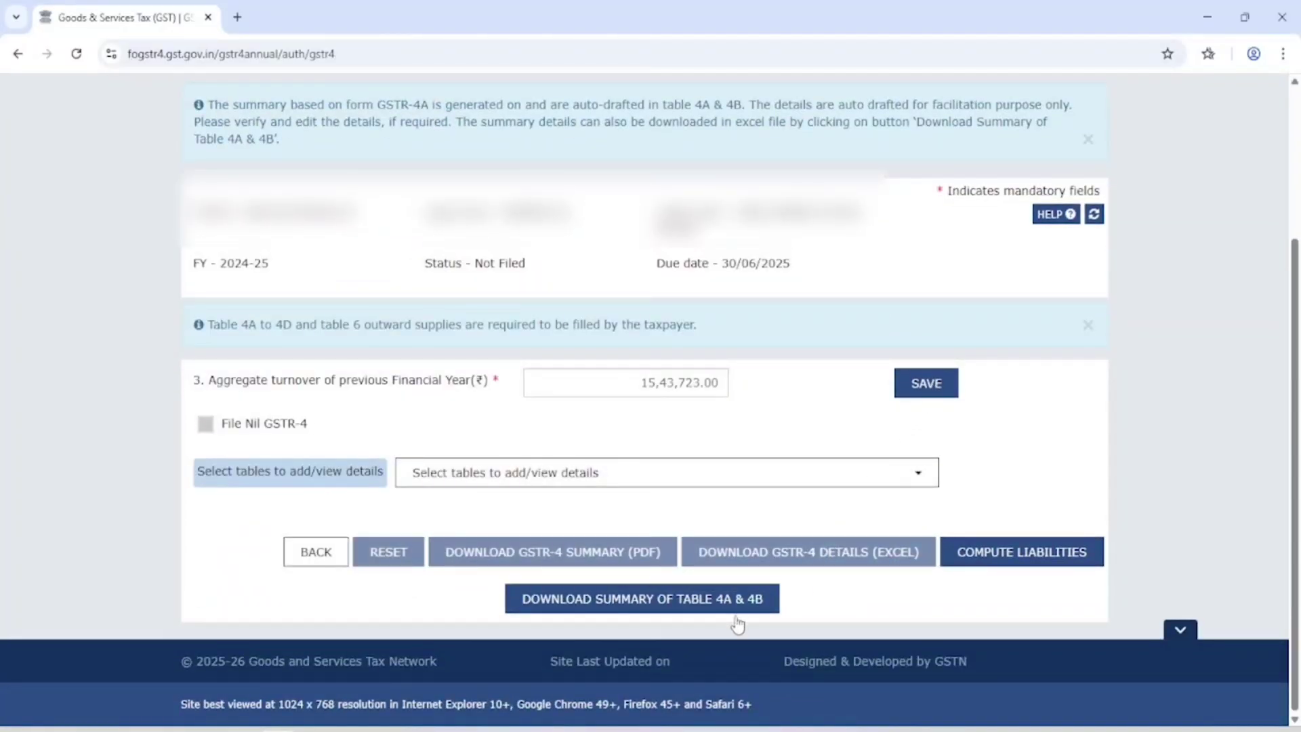
Step: Save, compute liabilities, refresh until the status reads Ready to File, then proceed to file
click(926, 383)
click(999, 550)
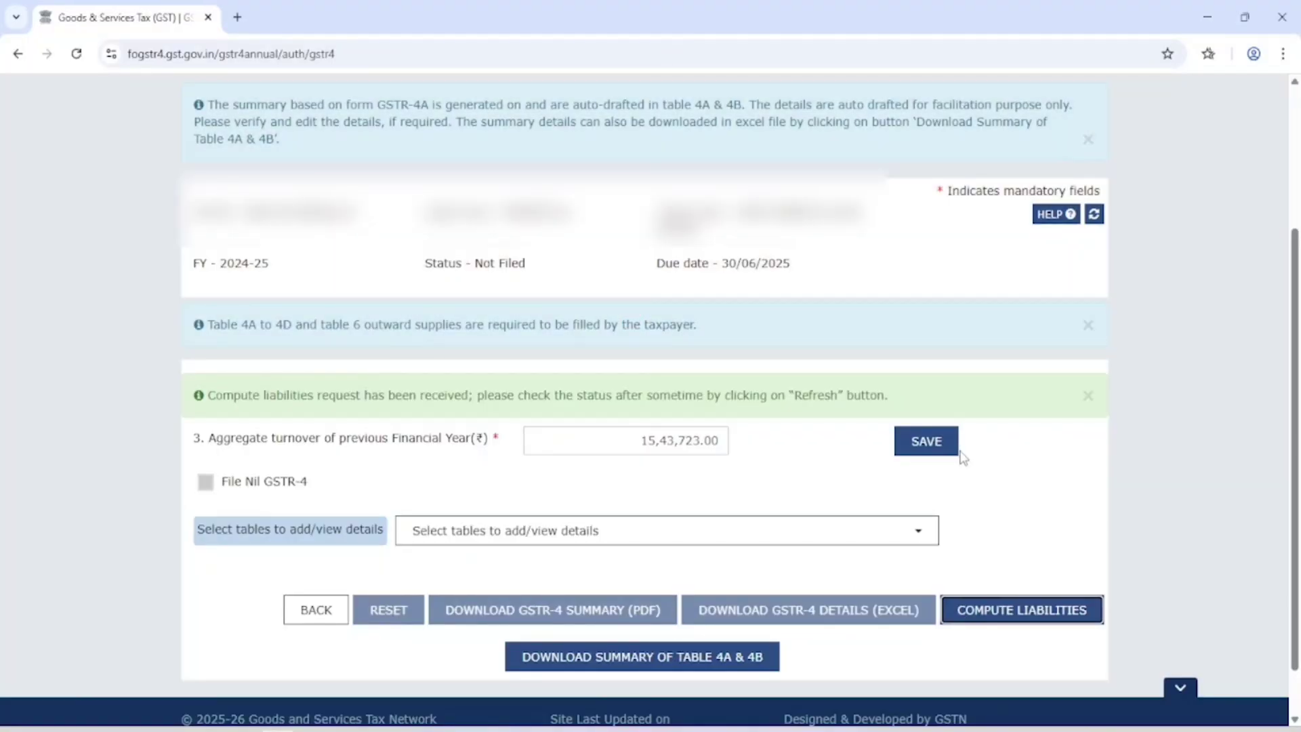
scroll(939, 452, up, 3)
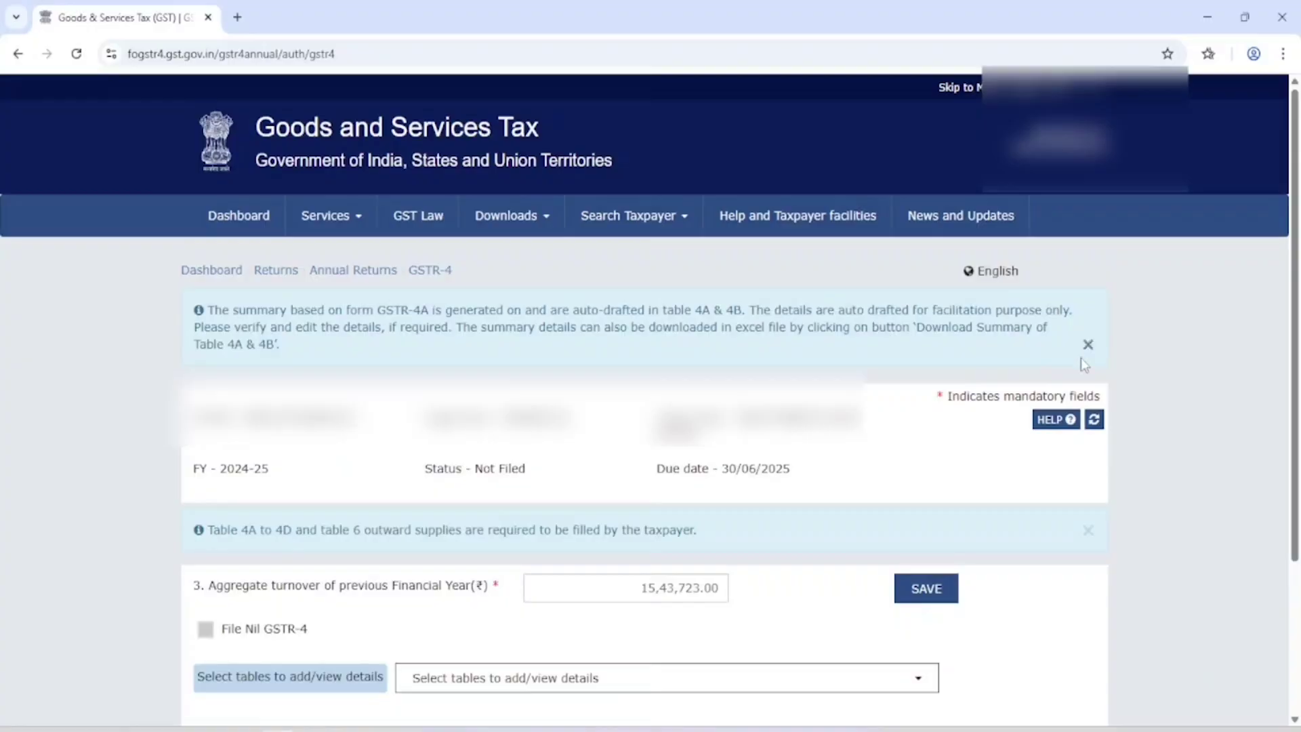
click(1093, 419)
scroll(964, 437, down, 3)
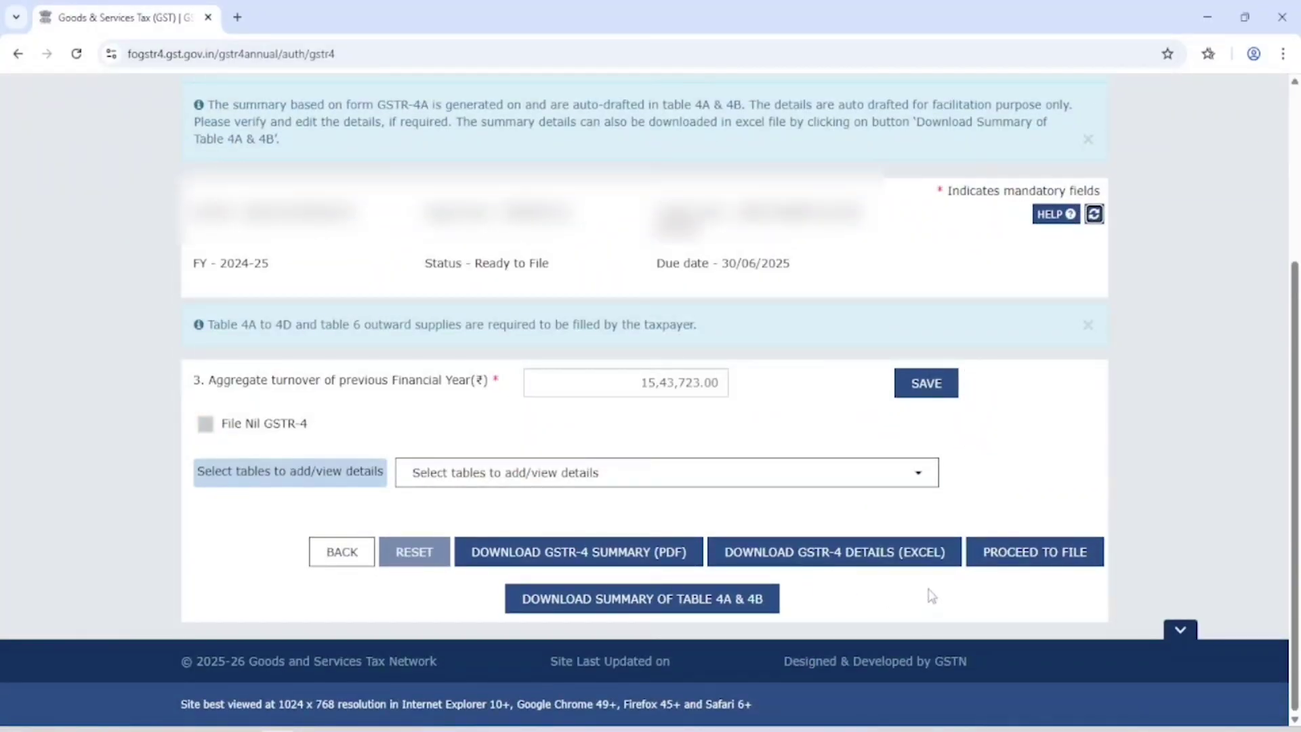
click(1027, 555)
scroll(952, 525, down, 15)
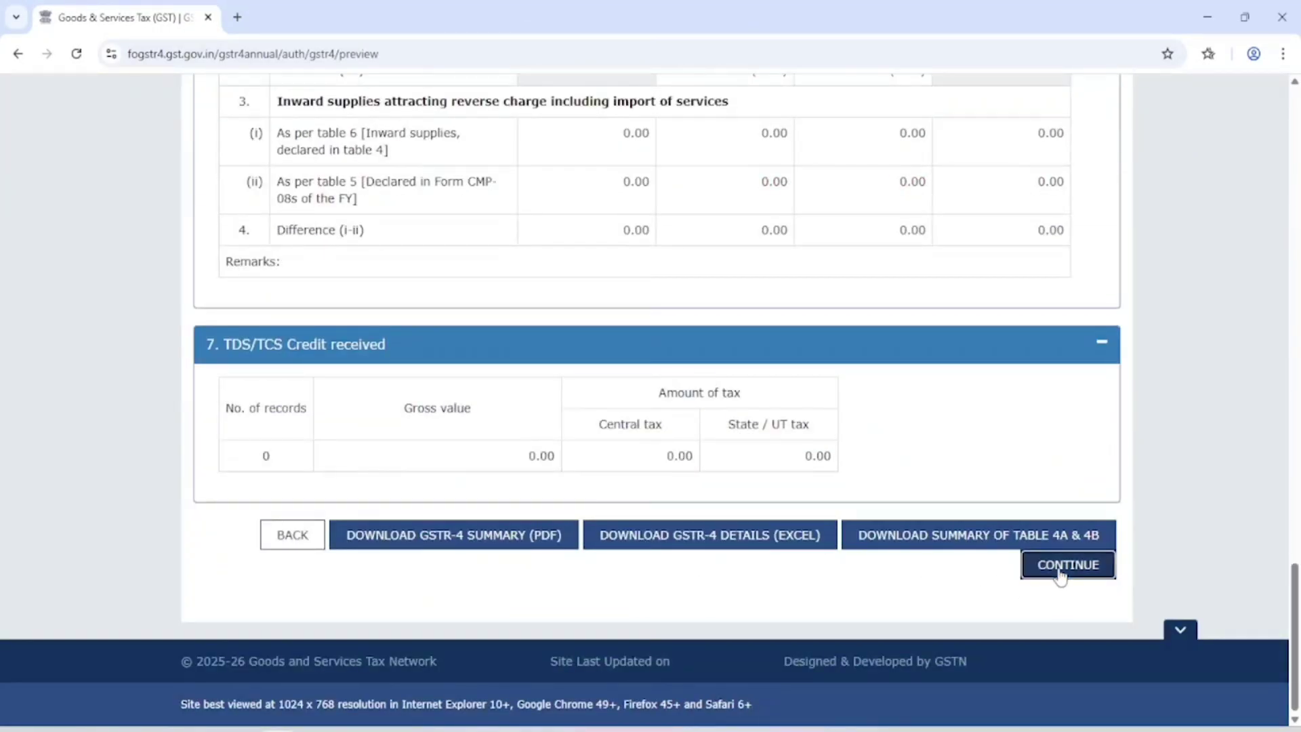
Step: Tick the declaration, choose the authorised signatory, try filing GSTR-4, and answer NO to the warning
click(1060, 568)
scroll(915, 532, down, 10)
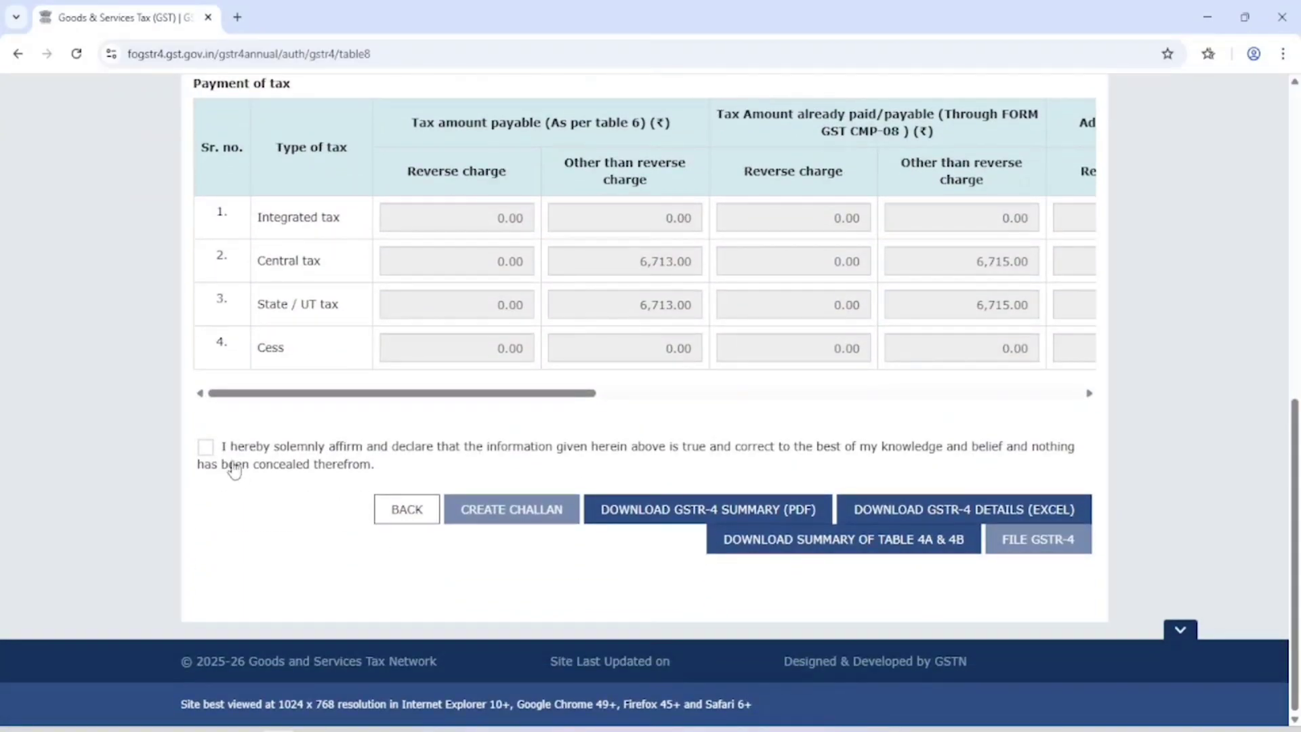
click(205, 447)
click(319, 530)
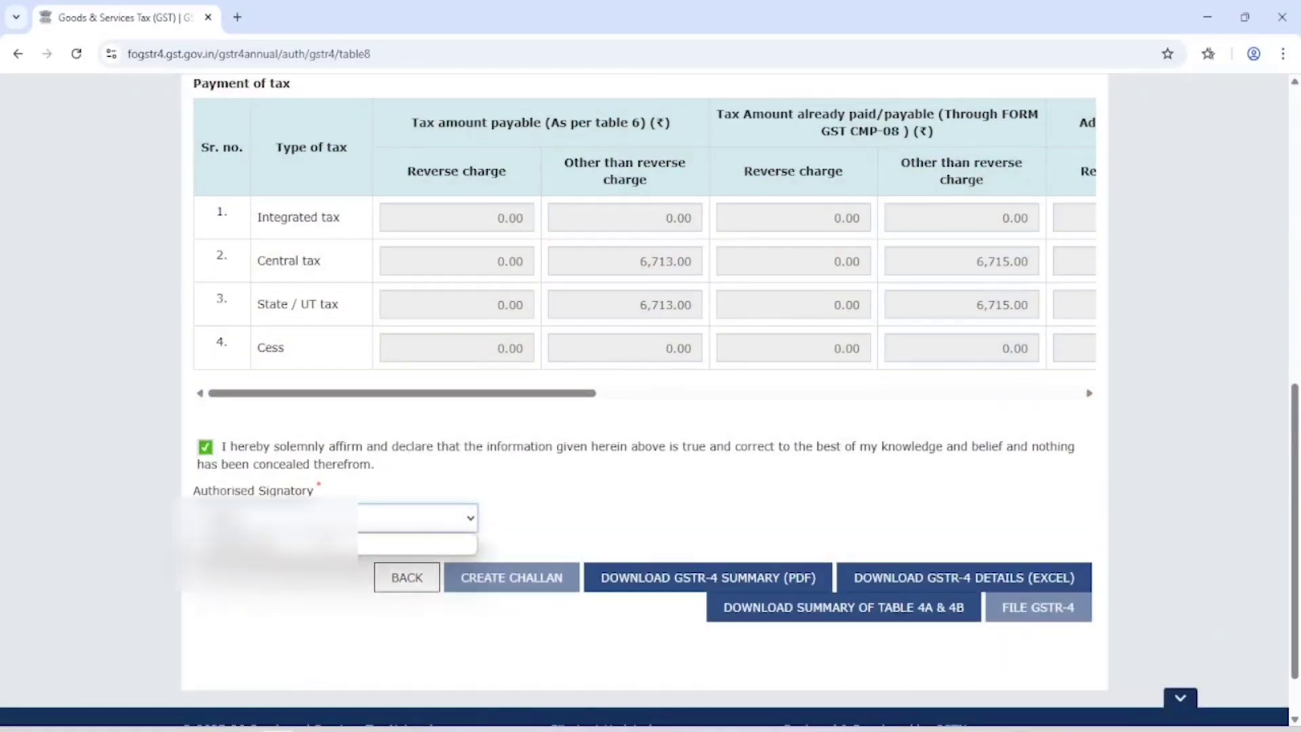
click(318, 542)
click(1033, 617)
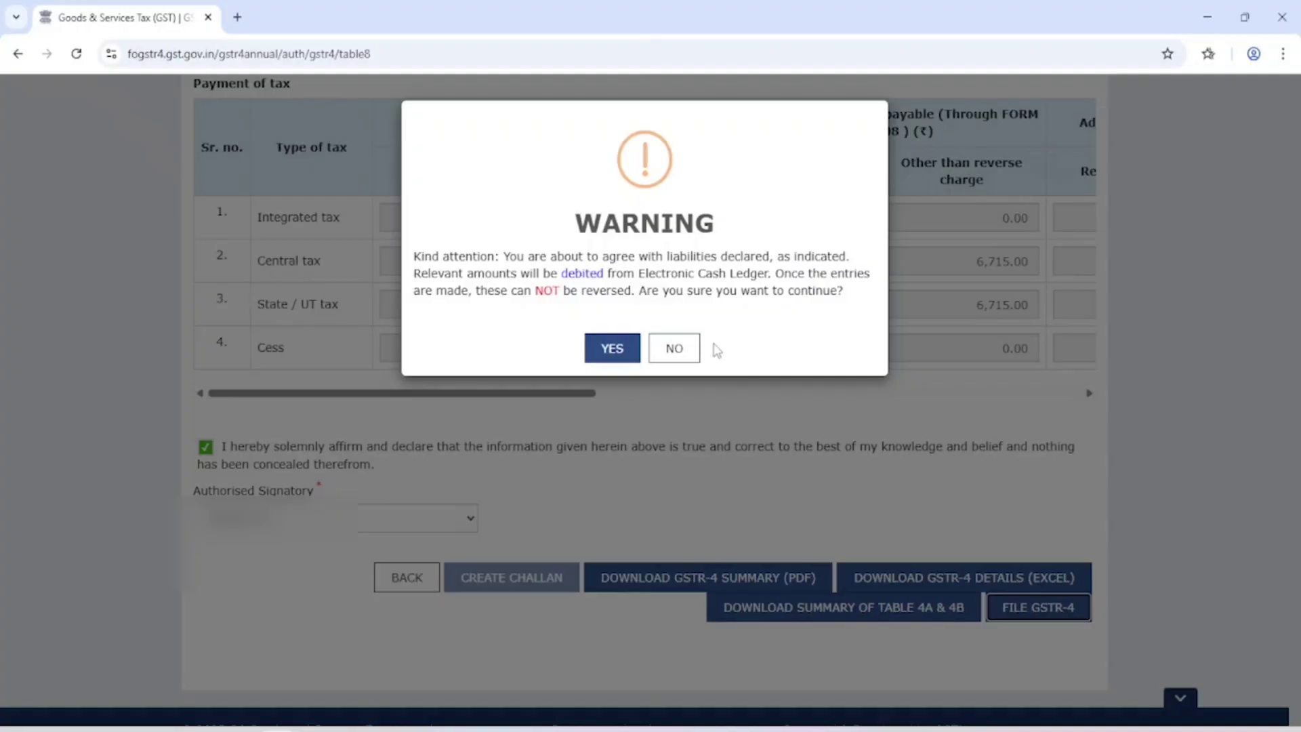
click(683, 347)
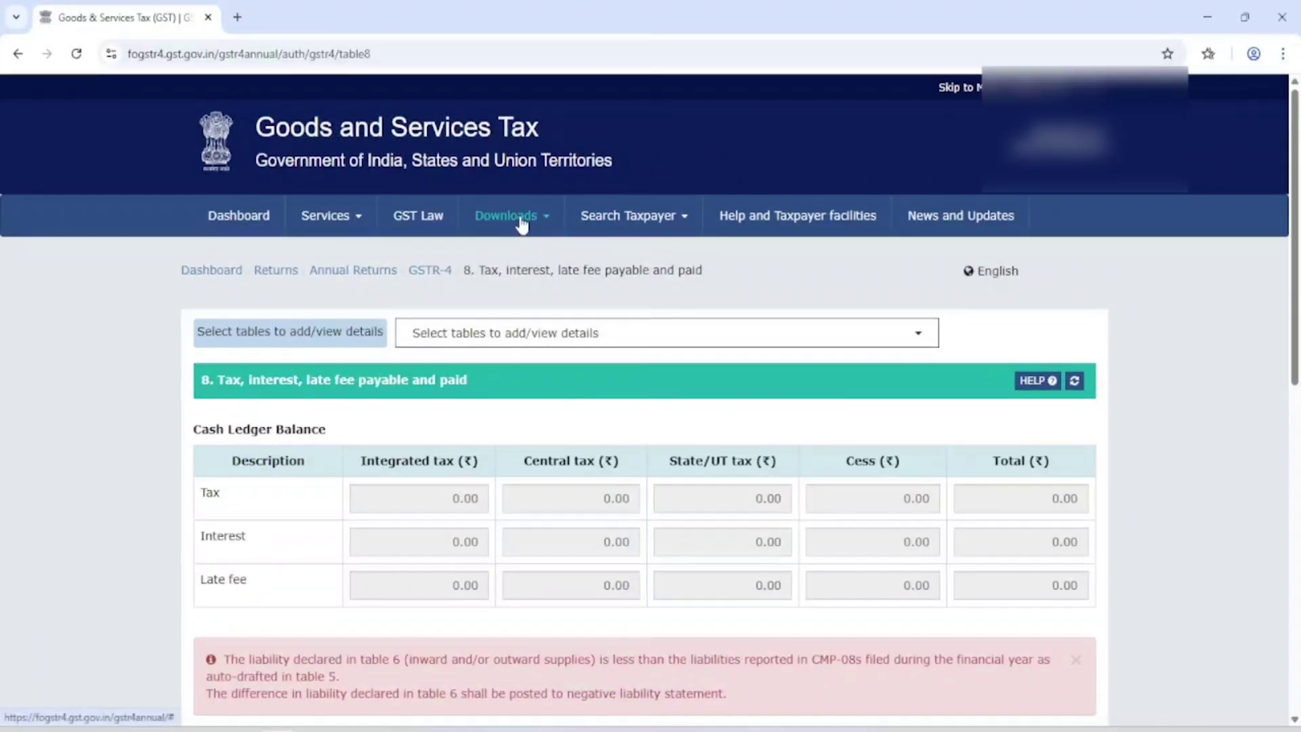
Step: Download GSTR_4_Annual_Offline_Utility.zip (GSTR-4 Annual offline tool v2.4) and open it in WinRAR
click(551, 218)
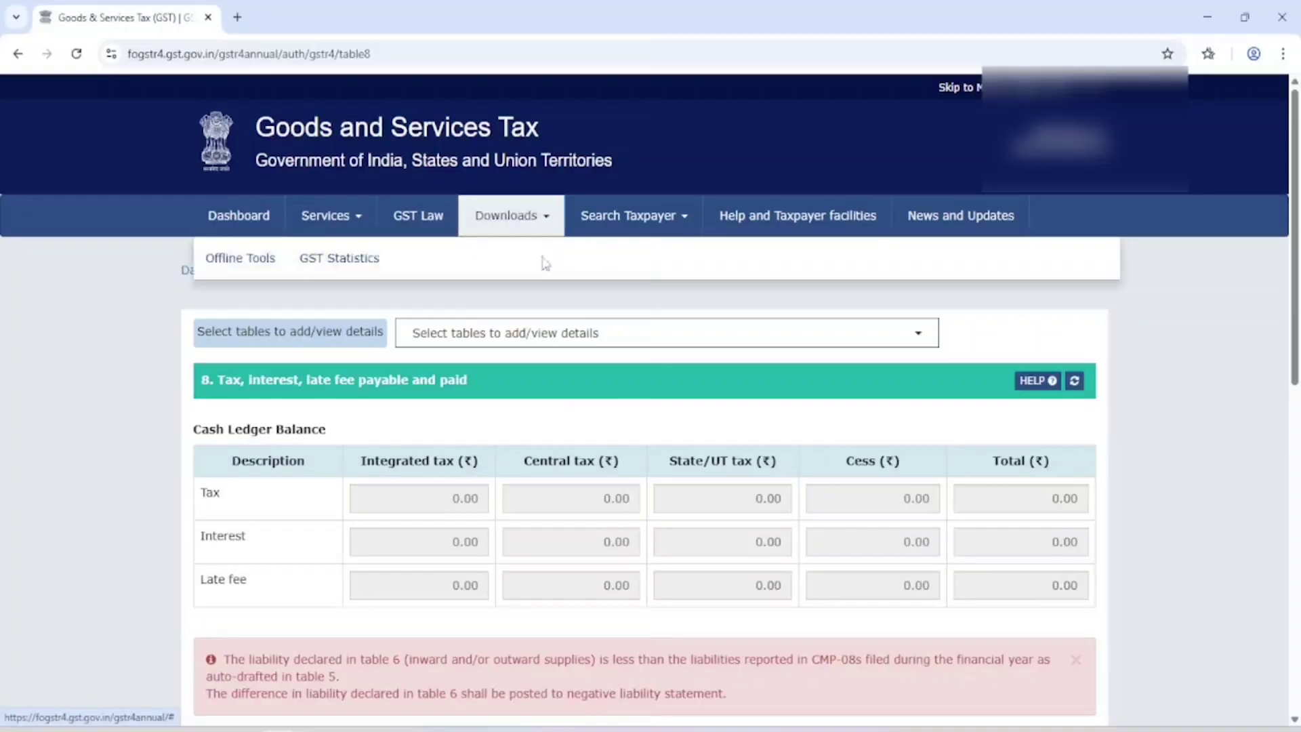
mouse_move(234, 261)
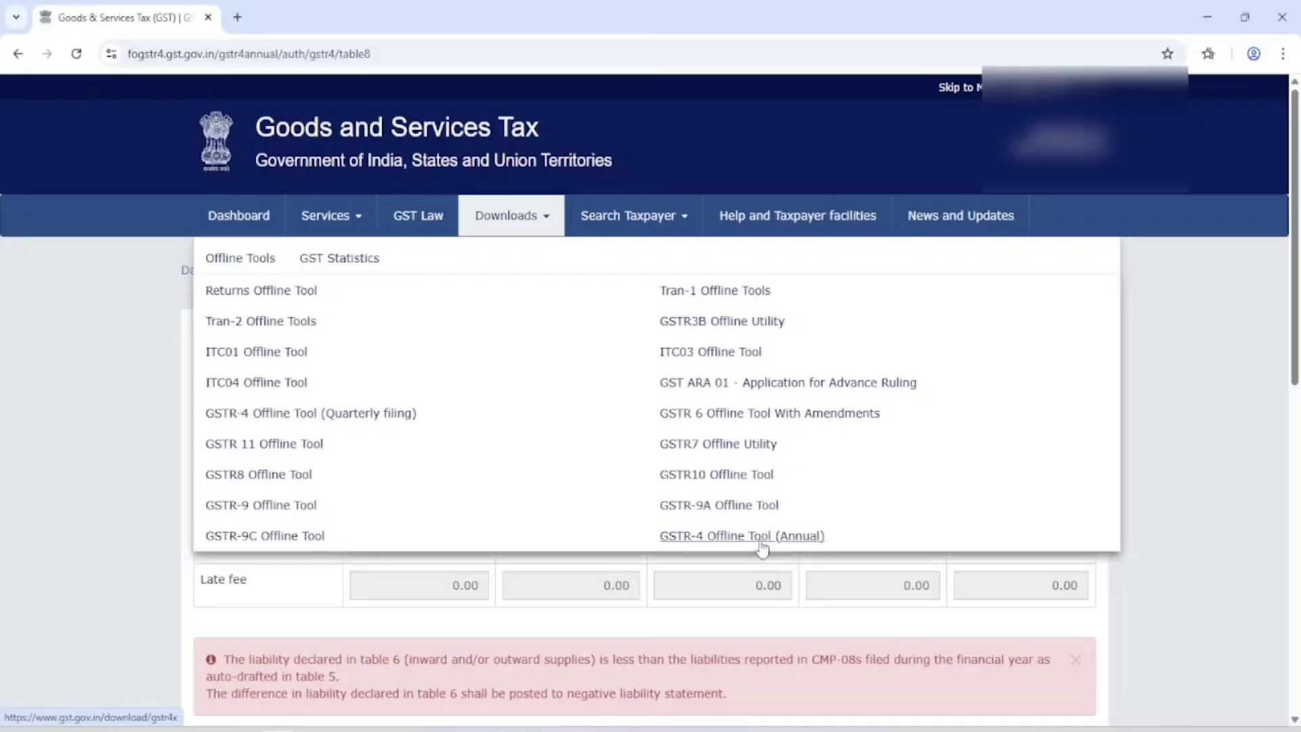
click(761, 542)
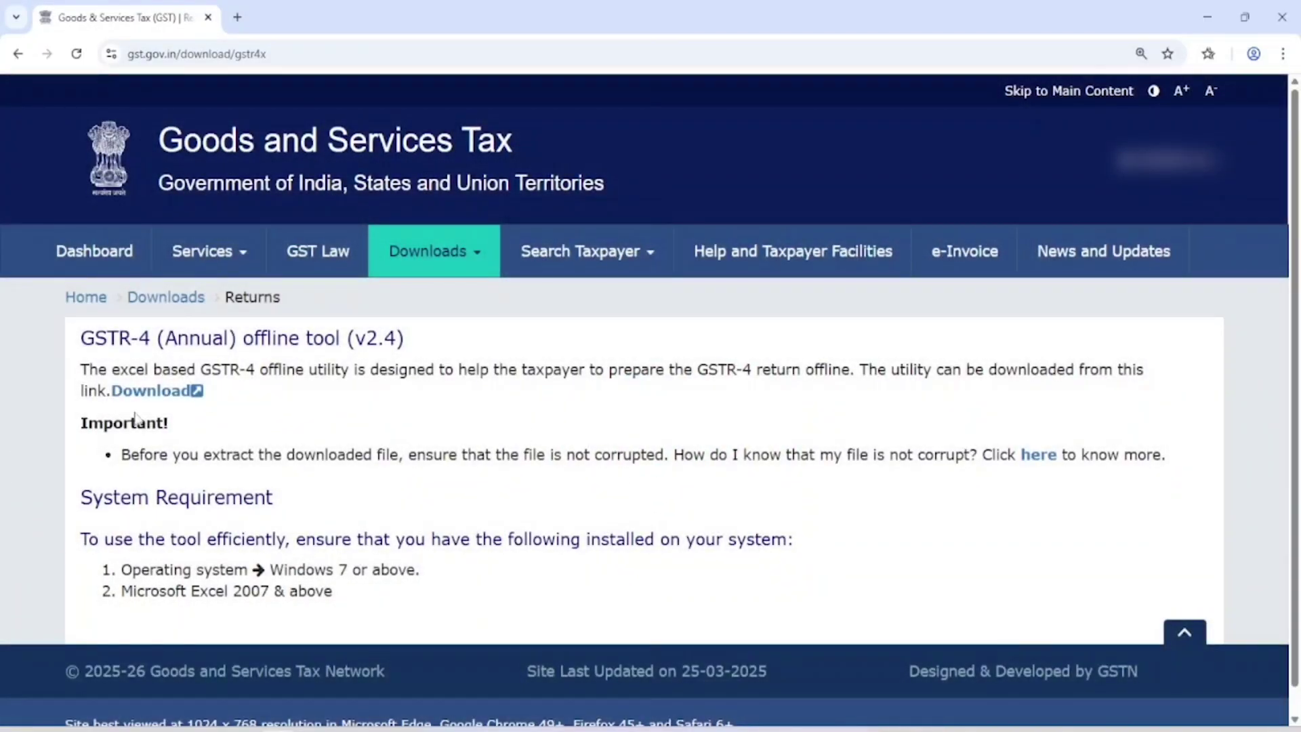
click(149, 393)
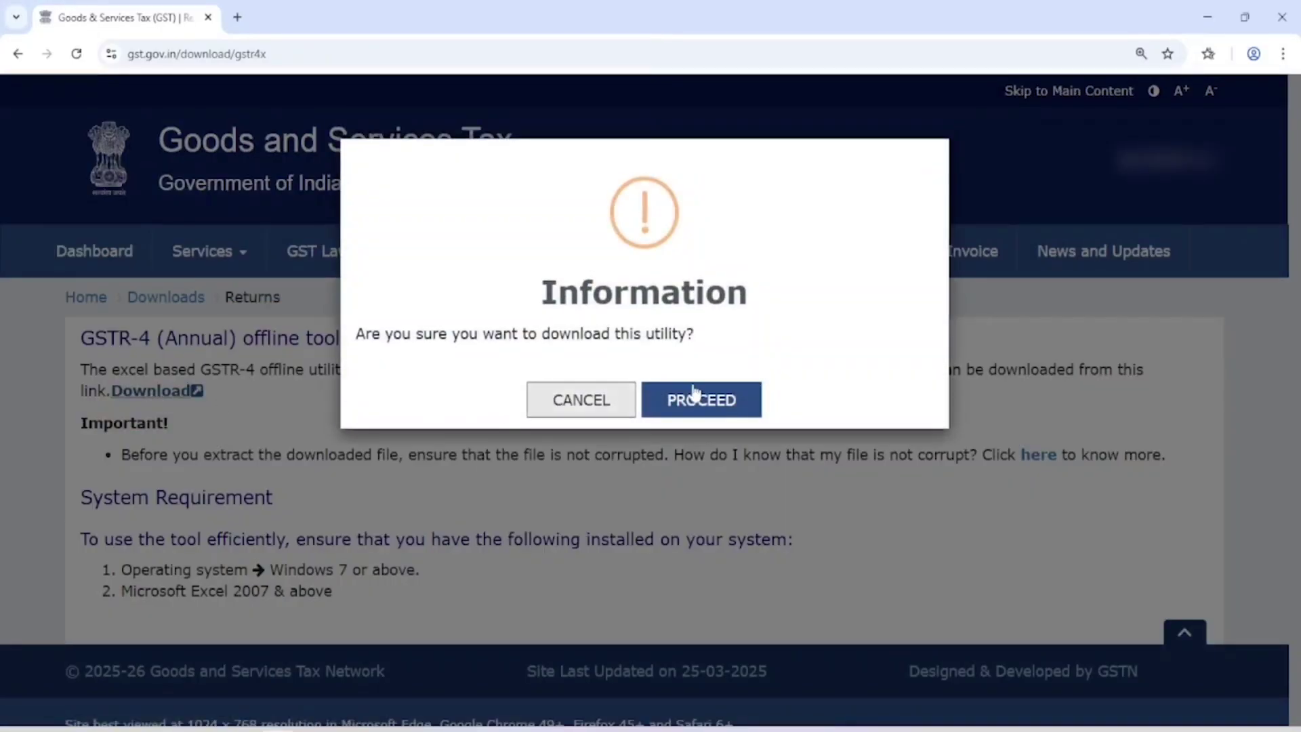
click(722, 401)
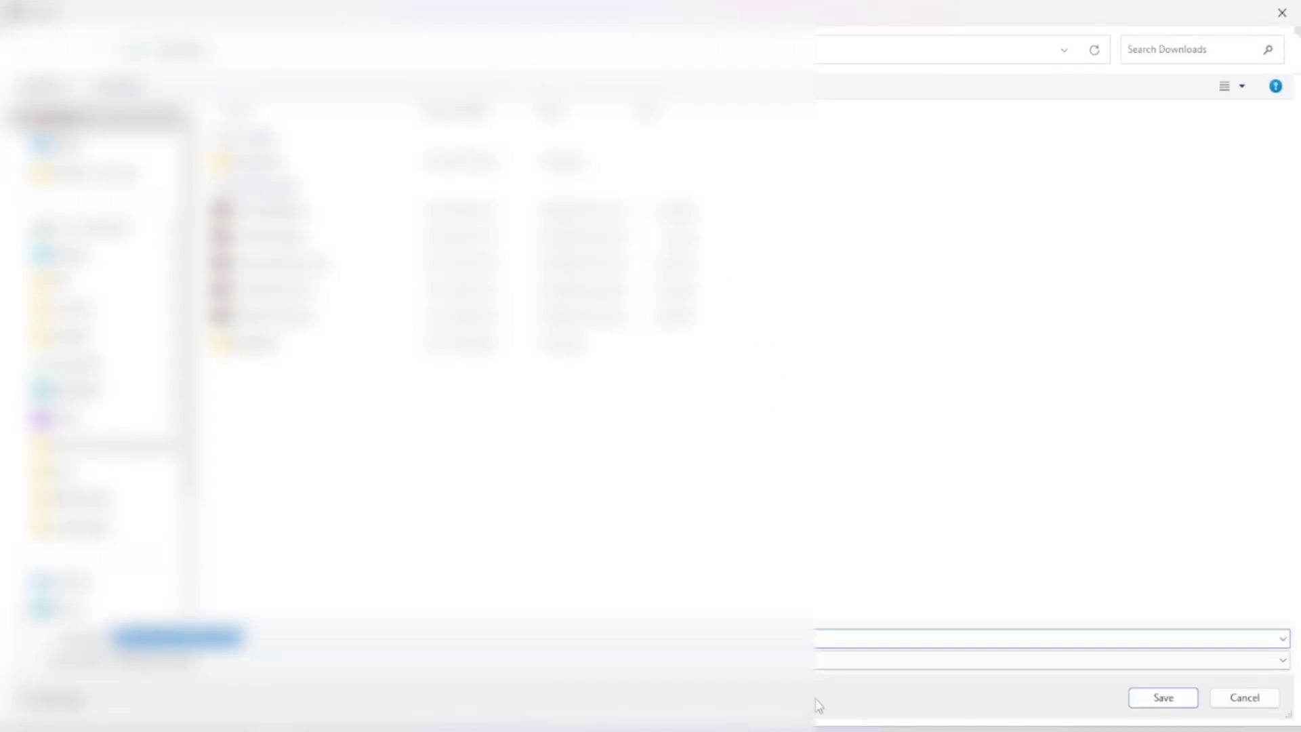
click(1163, 697)
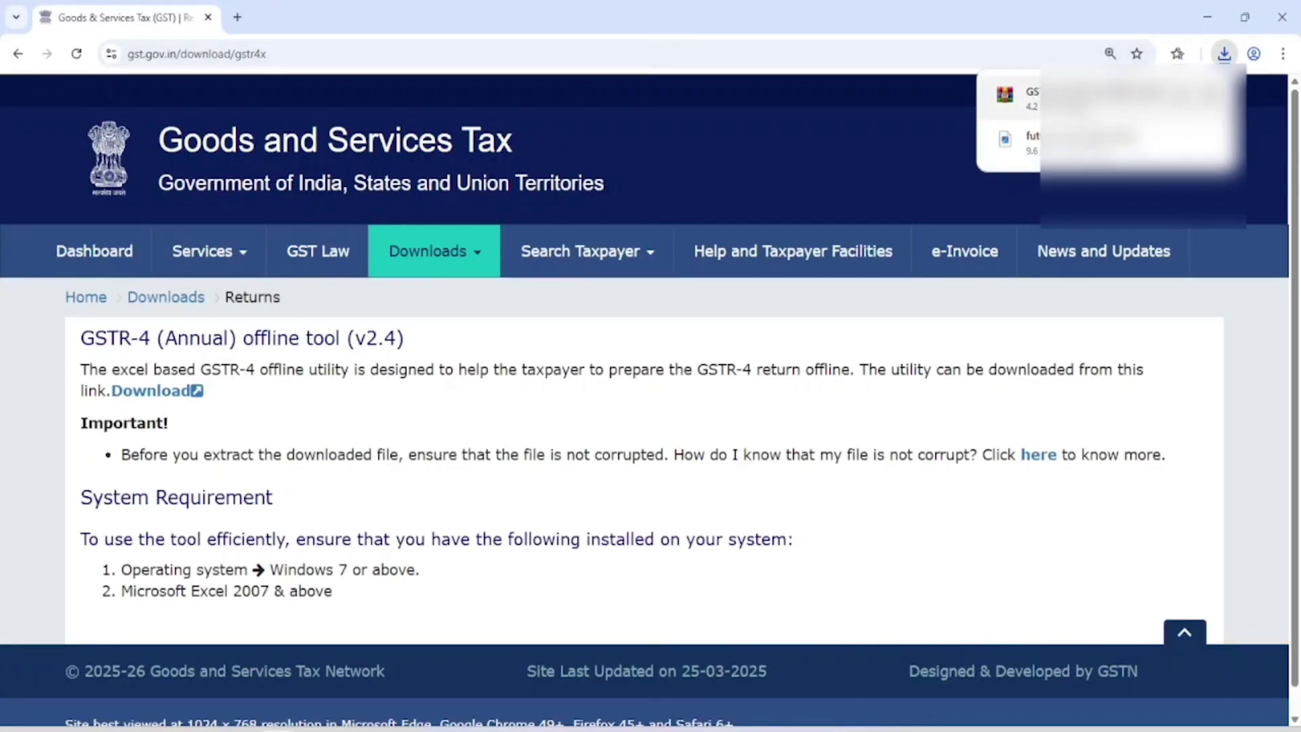
click(1086, 98)
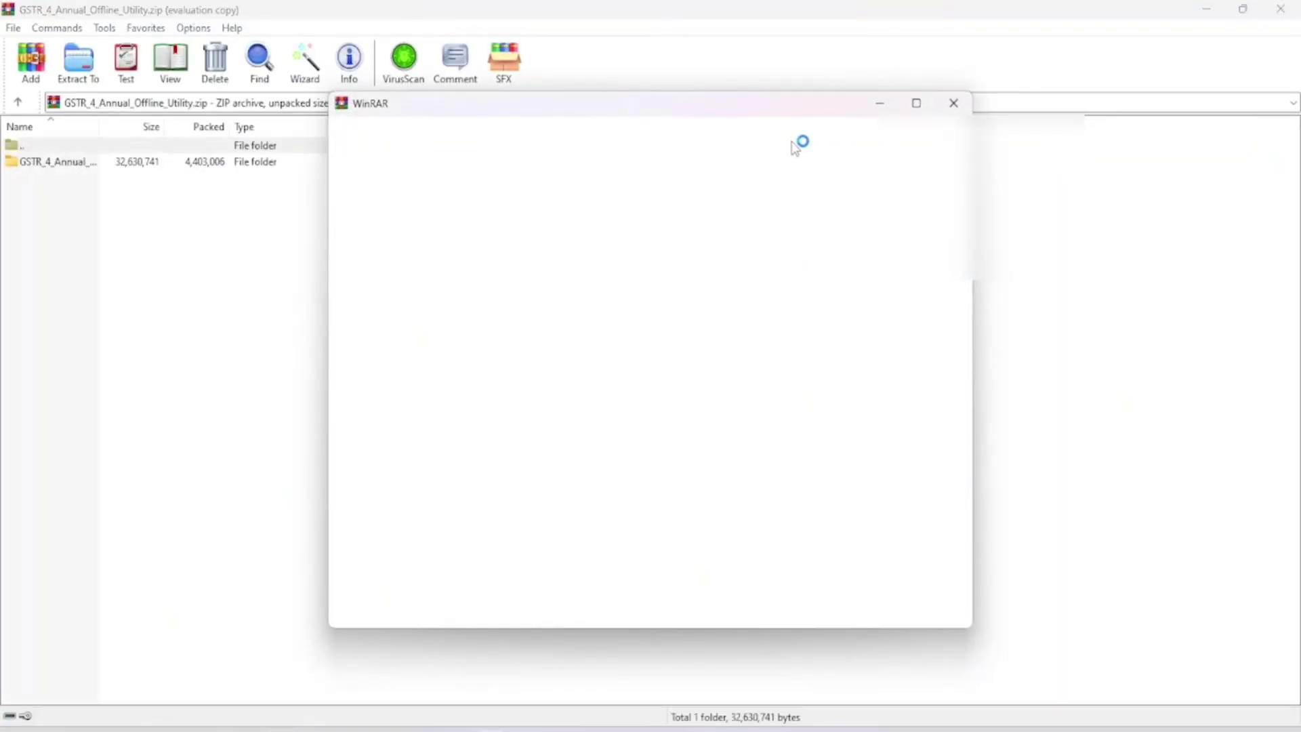
Step: Dismiss the empty WinRAR dialog and open the folder inside the archive
click(947, 105)
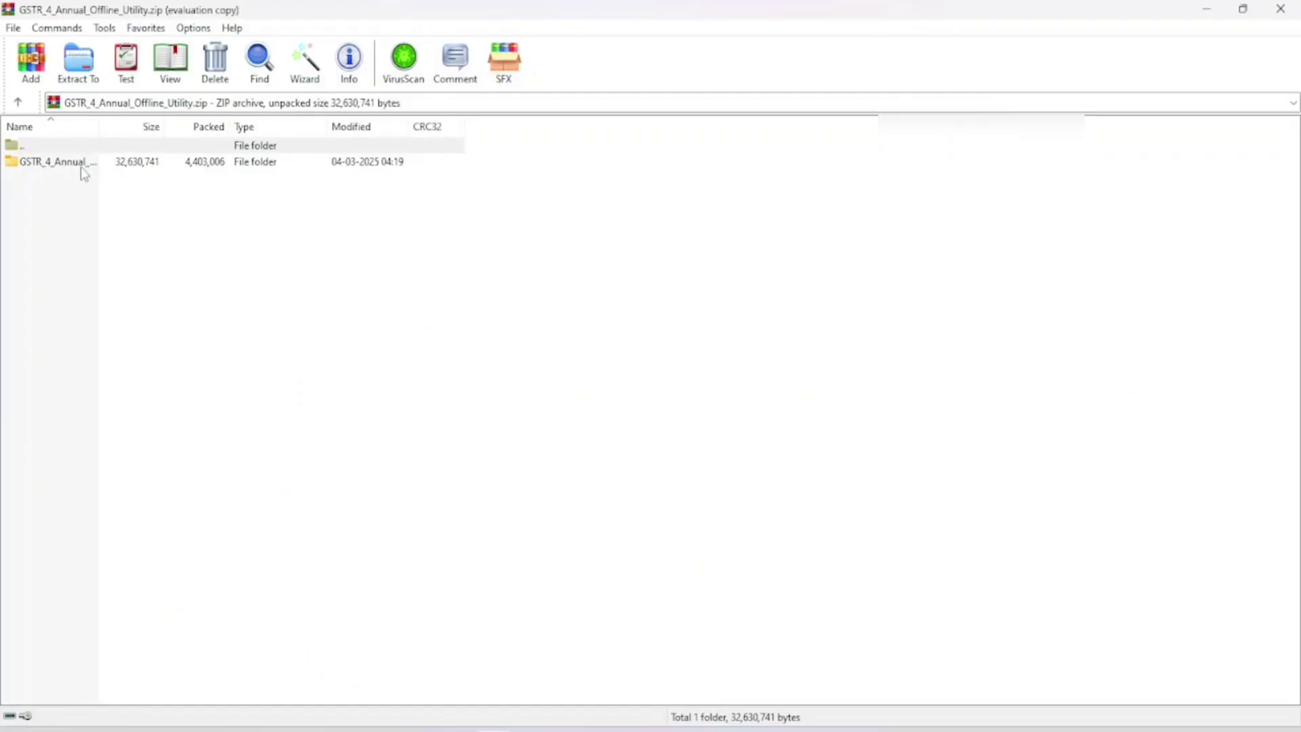
double_click(72, 166)
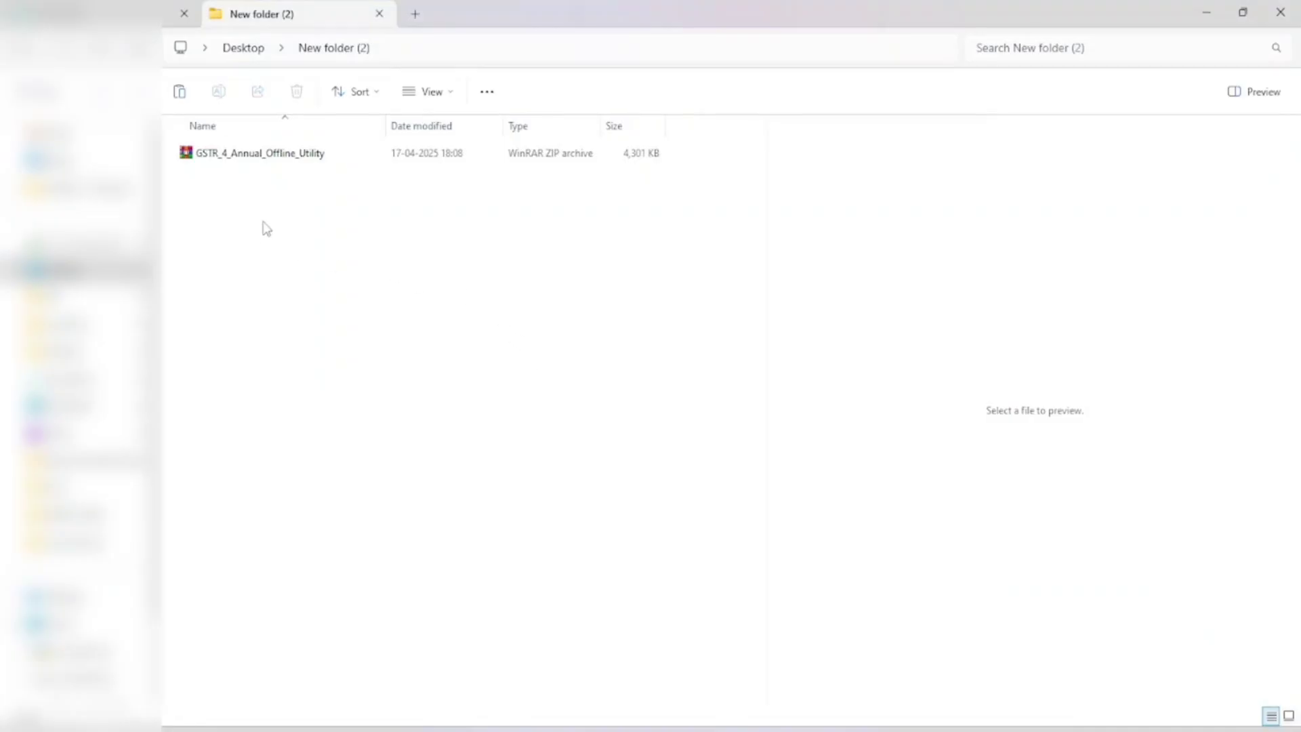
Step: Extract GSTR_4_Annual_Offline_Utility.zip here with WinRAR and select the extracted folder
click(289, 161)
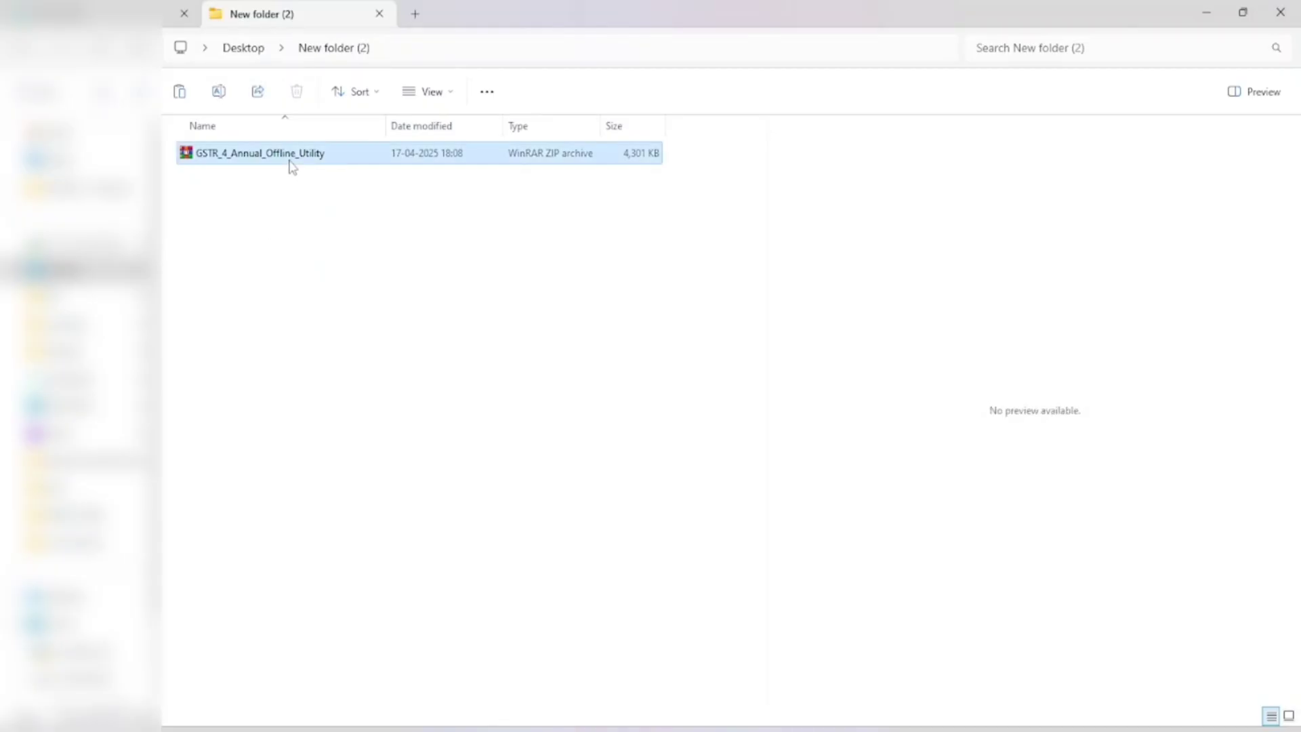
right_click(292, 167)
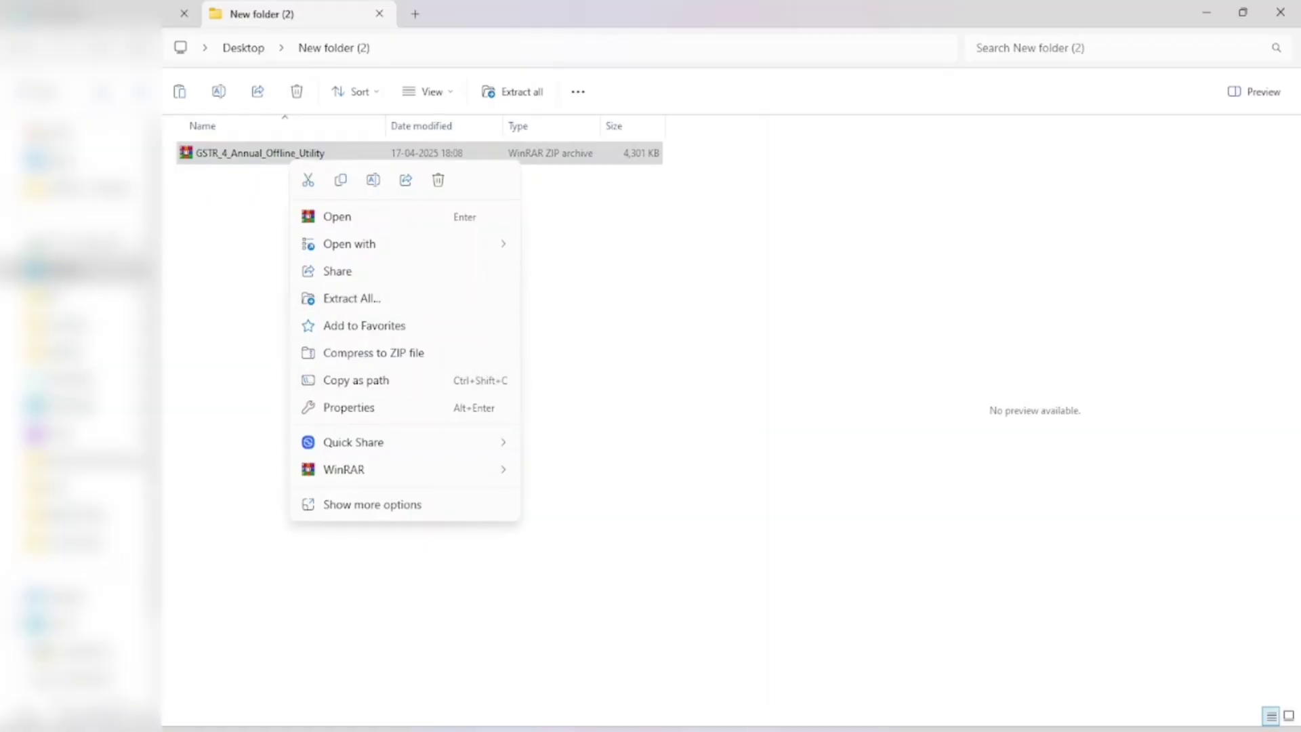
mouse_move(383, 481)
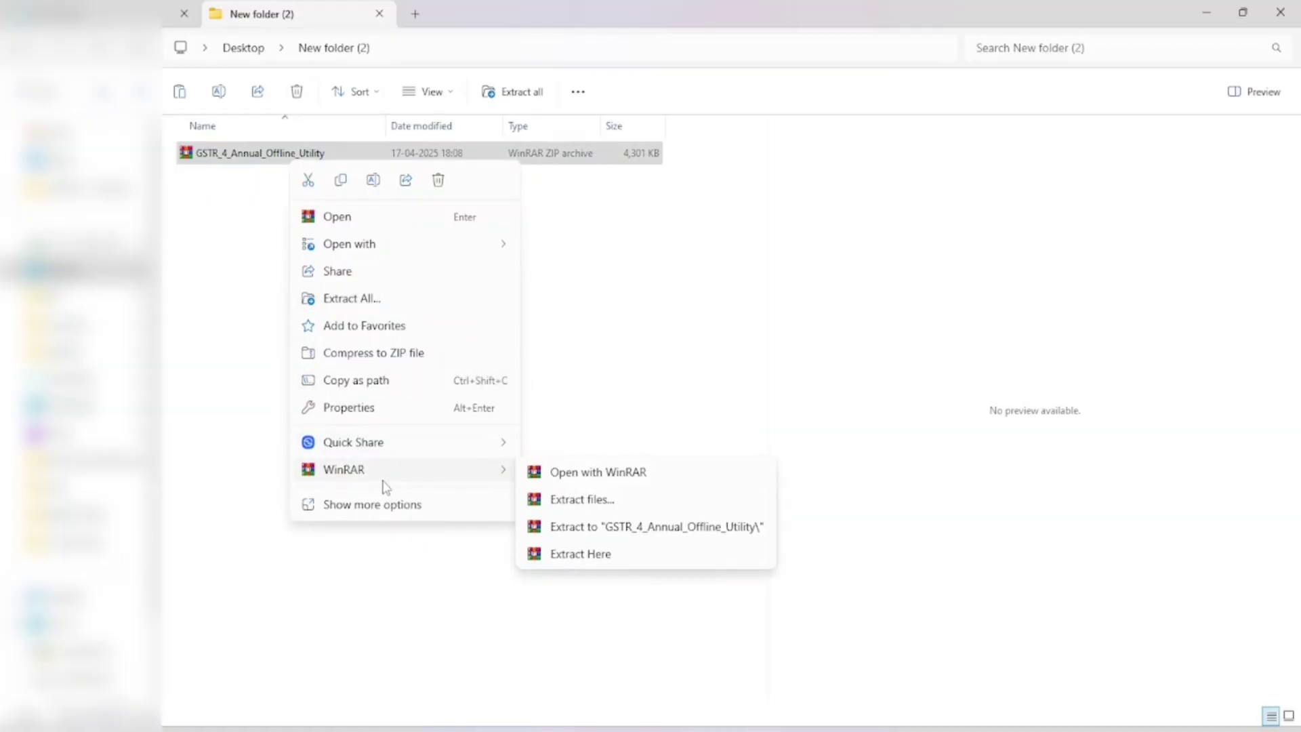
click(579, 554)
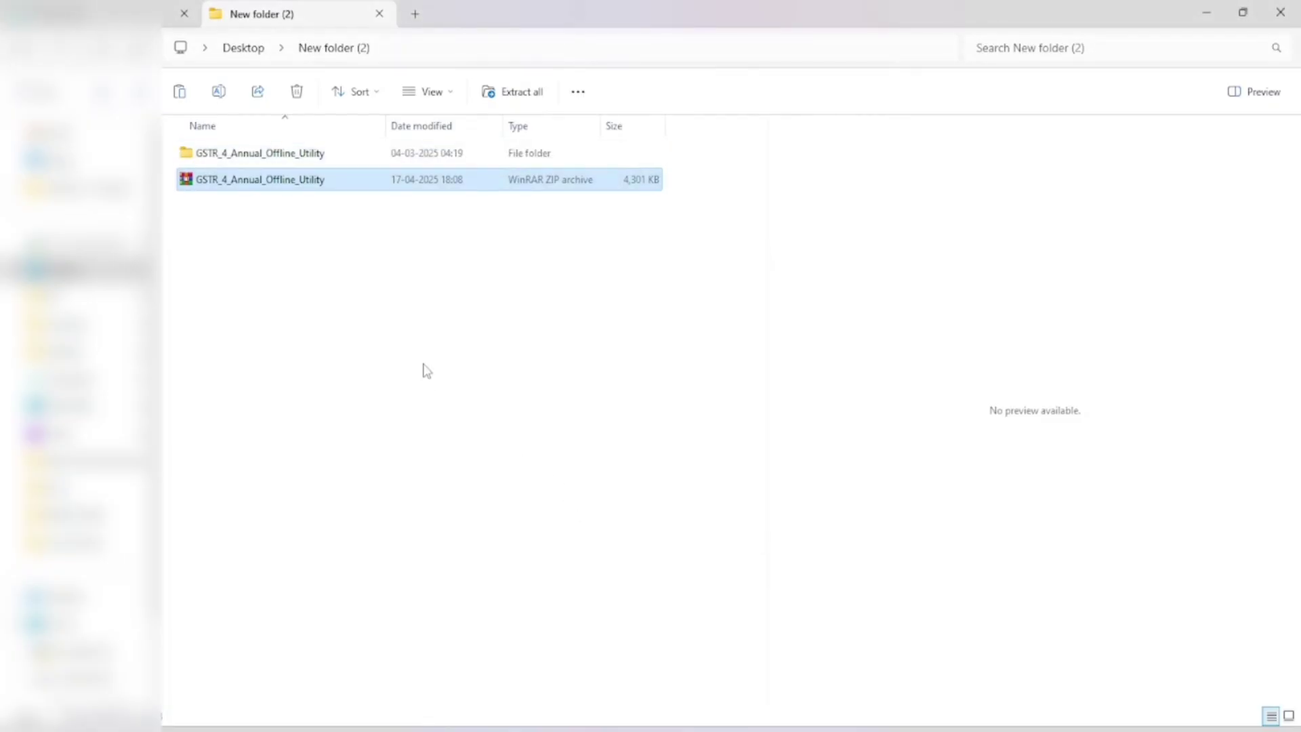
click(253, 167)
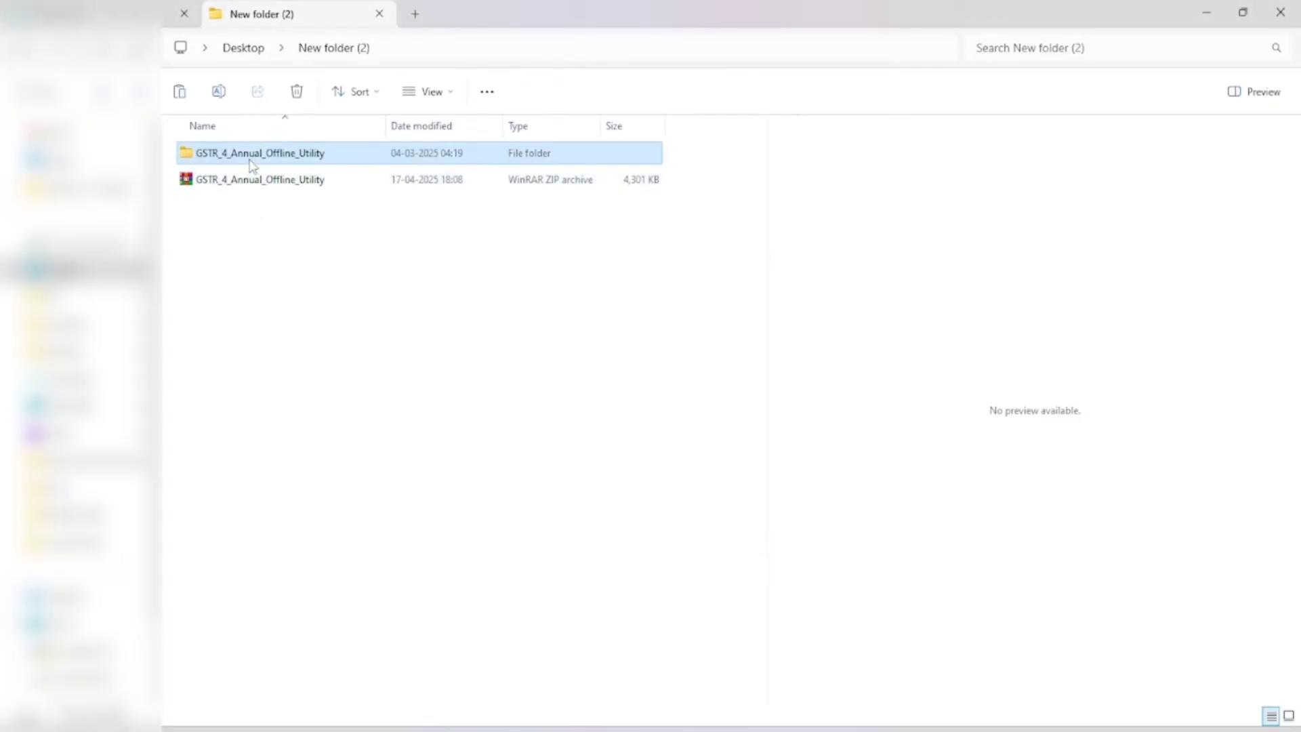
Step: Open the extracted folder and its subfolder, then select the GSTR_4_Annual_Offline_Utility(v2.4) workbook
double_click(252, 165)
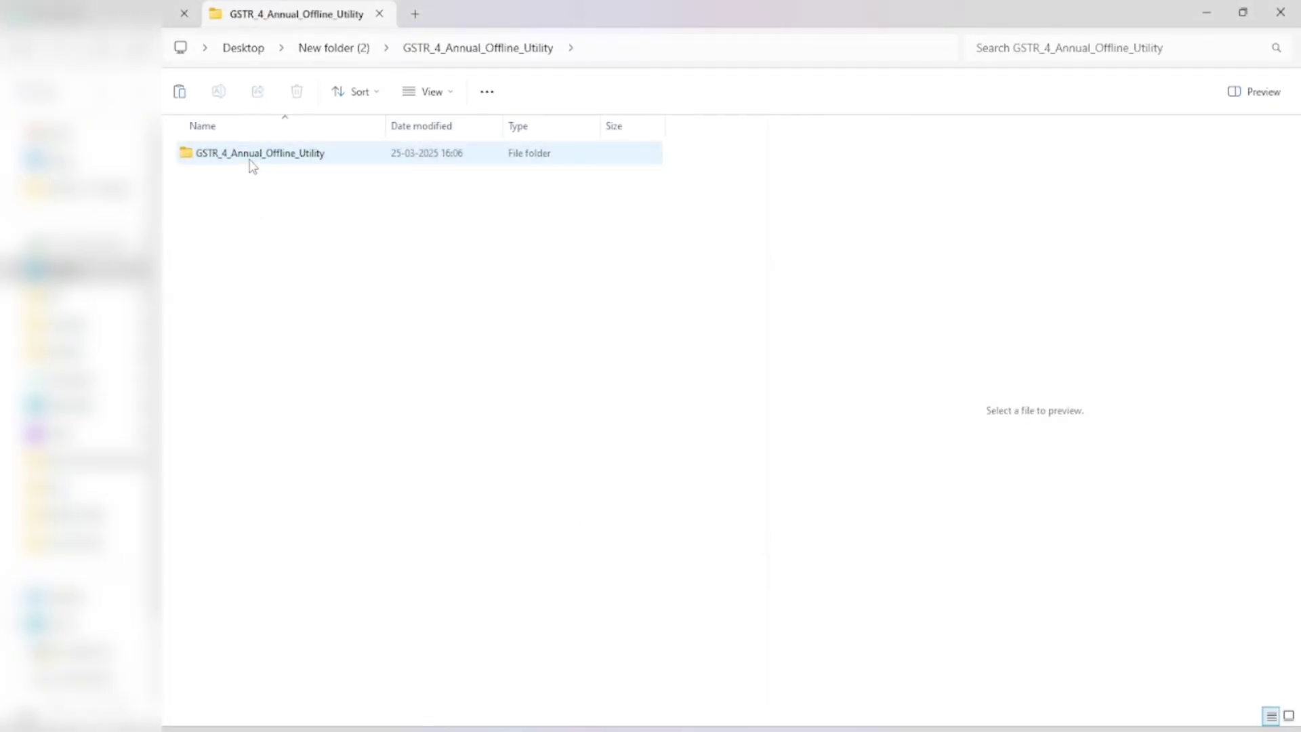
double_click(252, 166)
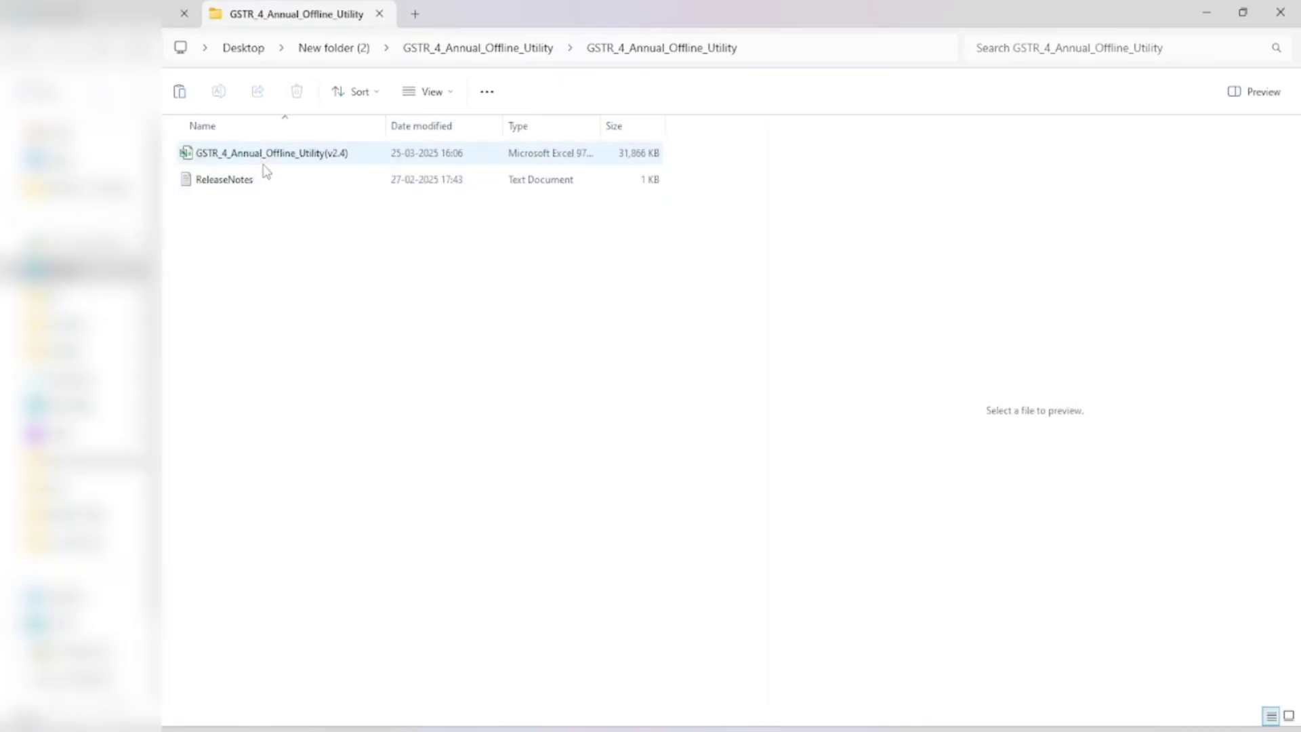
click(261, 160)
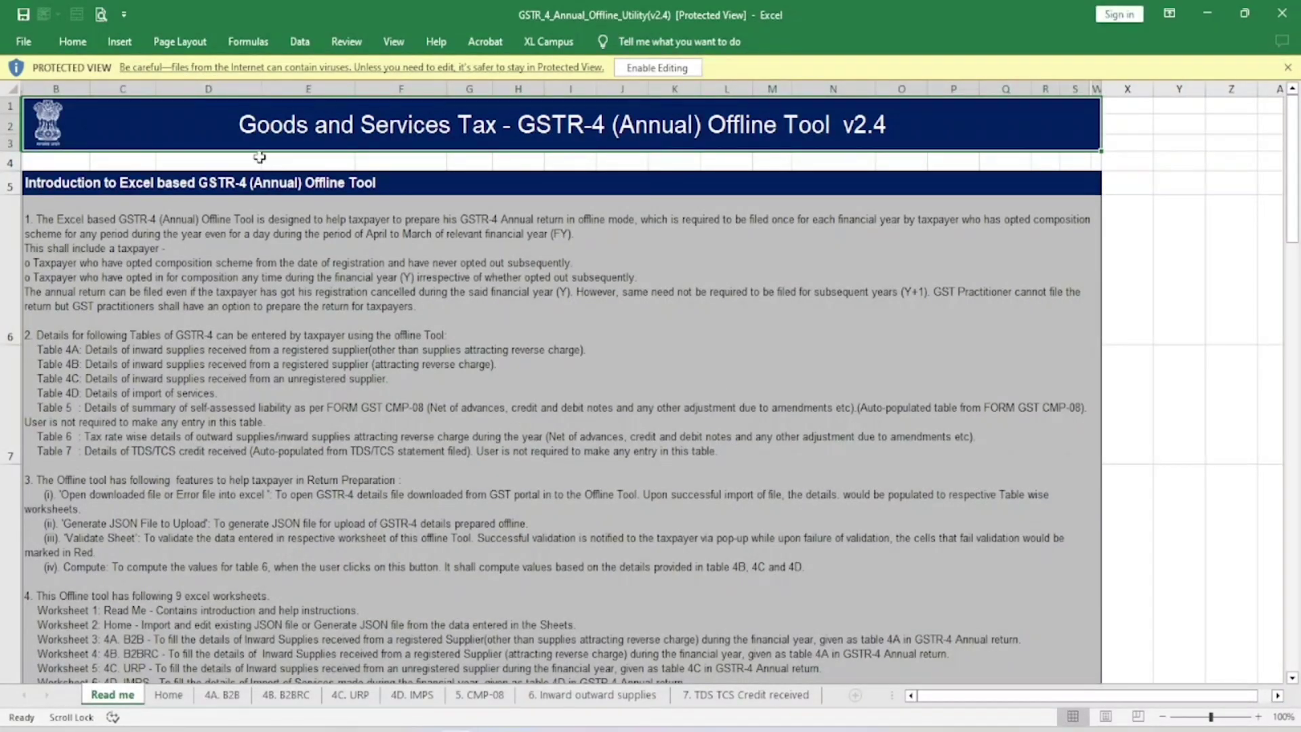
Step: Enable editing on the offline utility workbook, then close Excel
click(662, 84)
click(658, 68)
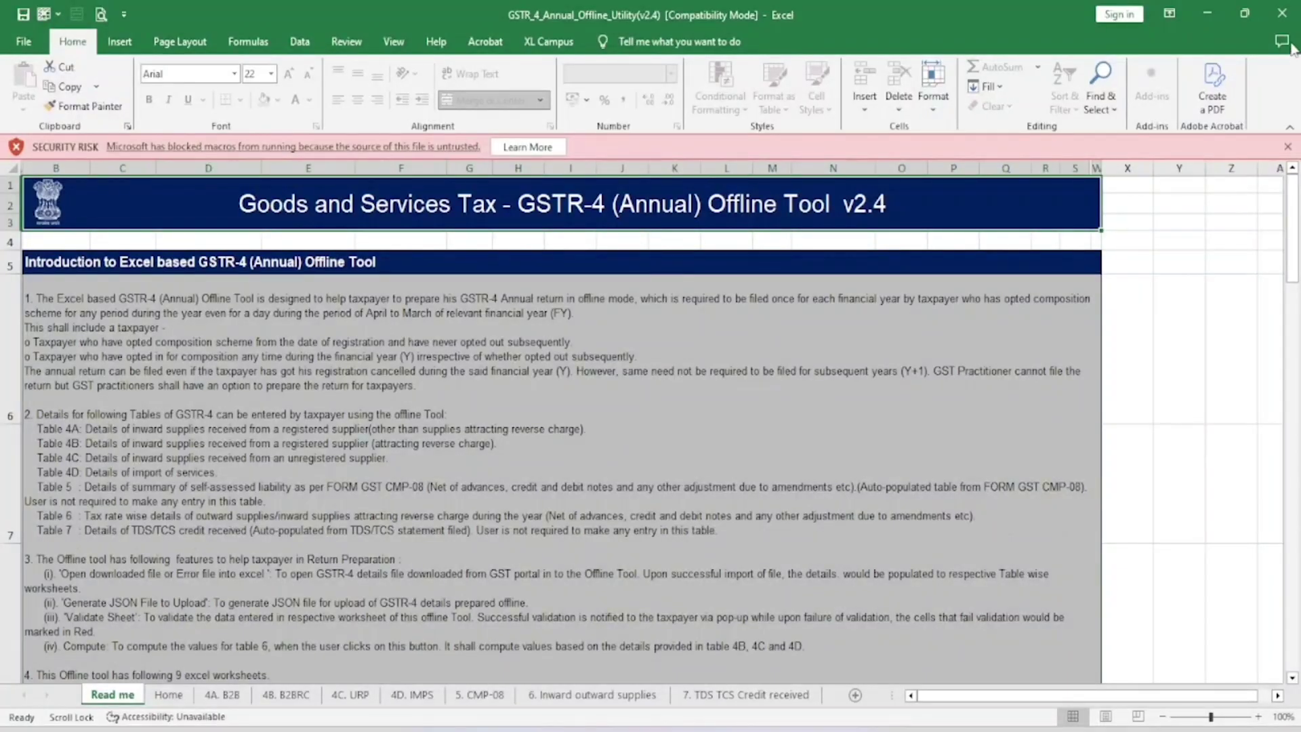
click(1281, 14)
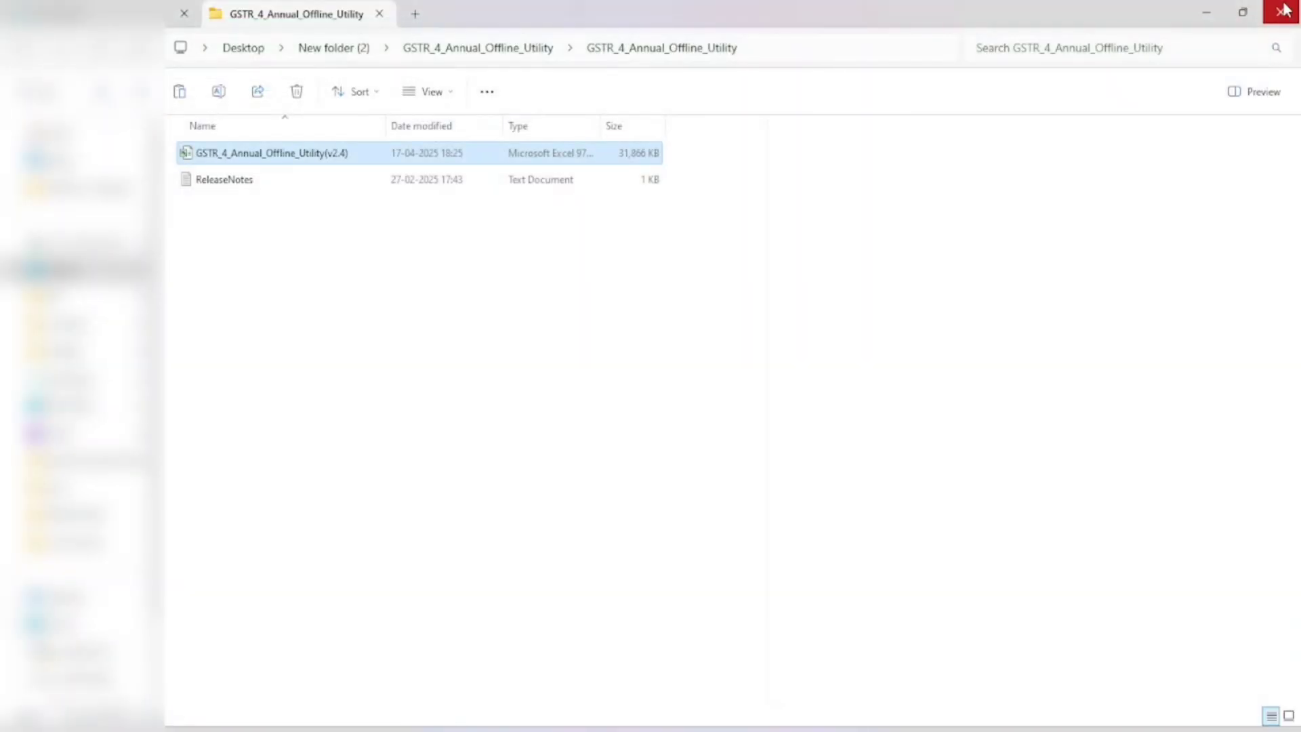
Step: Look through the utility workbook's properties and security settings, then close the window
right_click(346, 155)
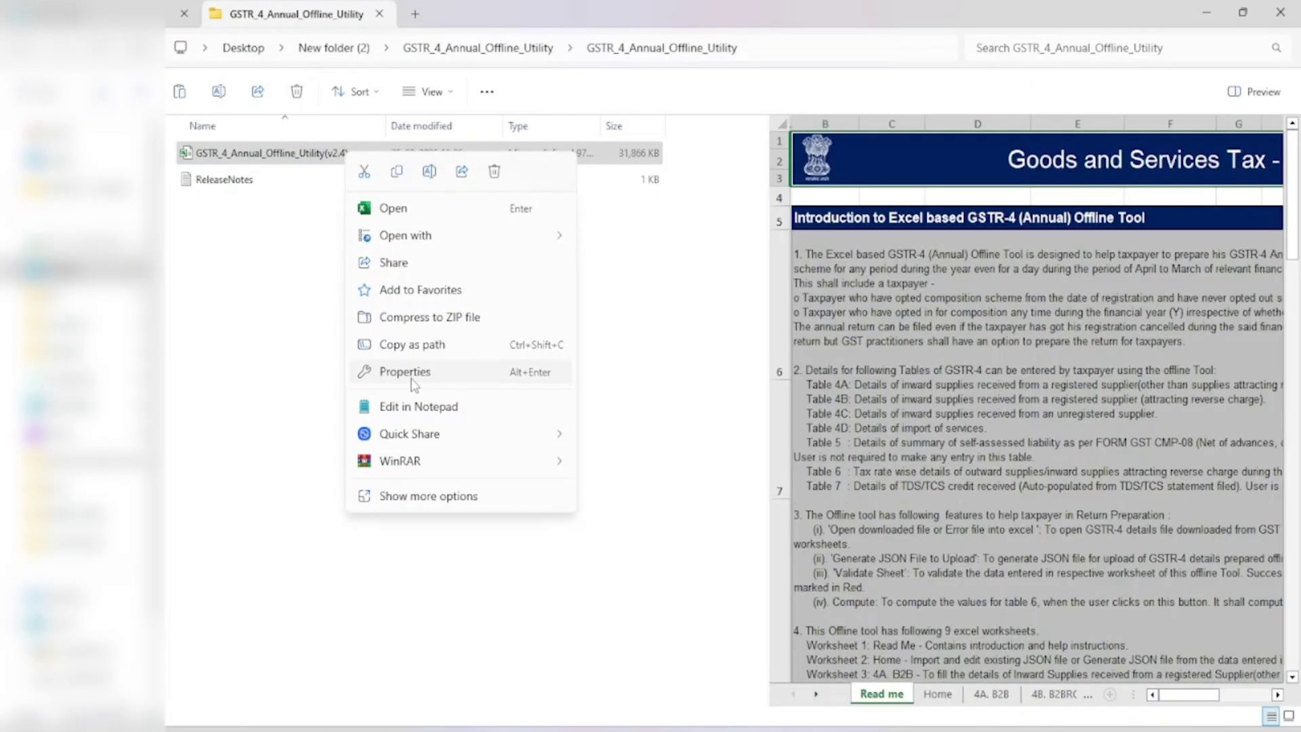
click(446, 372)
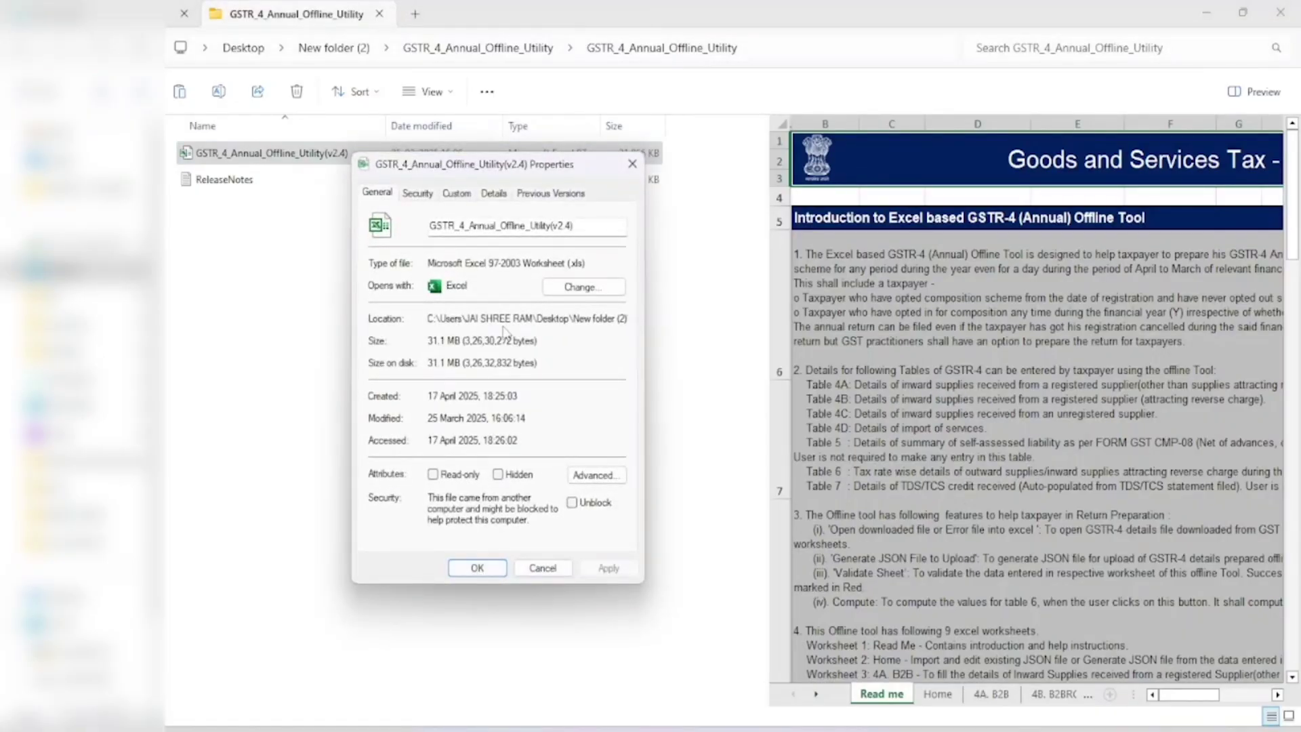
click(416, 194)
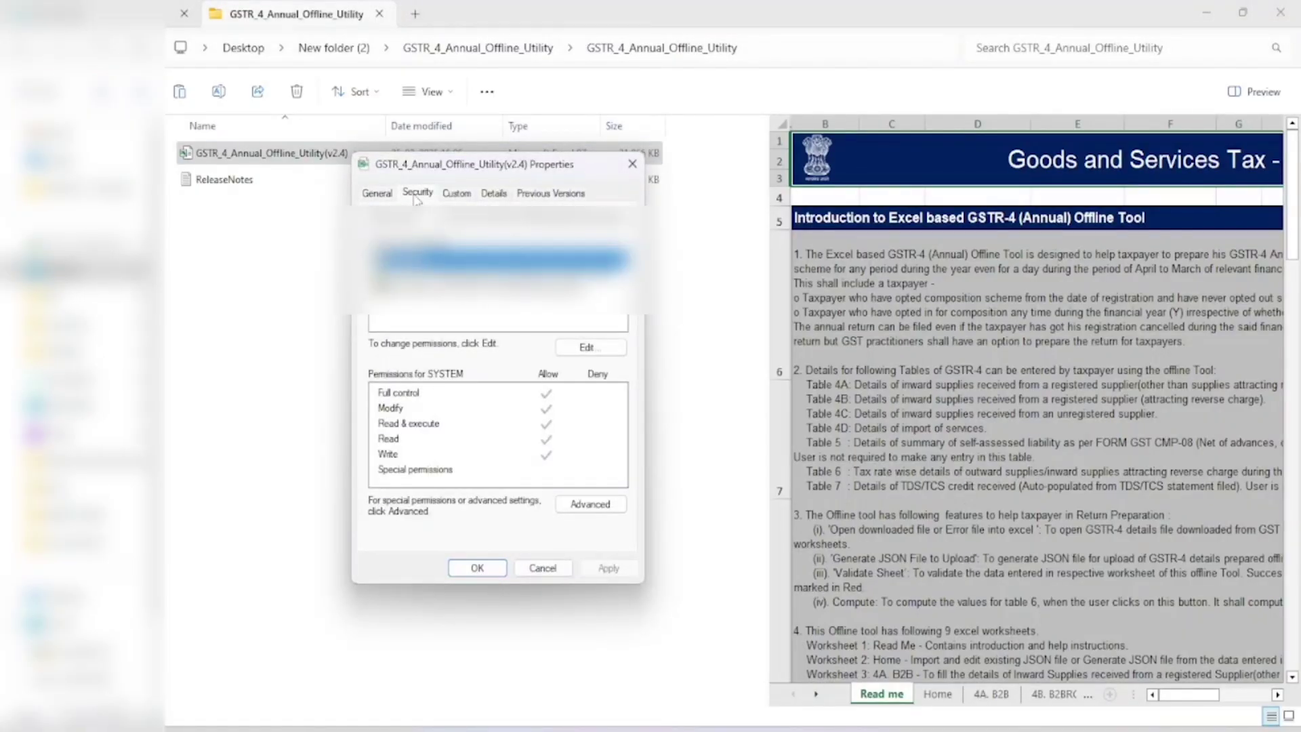
key(Right)
key(Right)
key(Right)
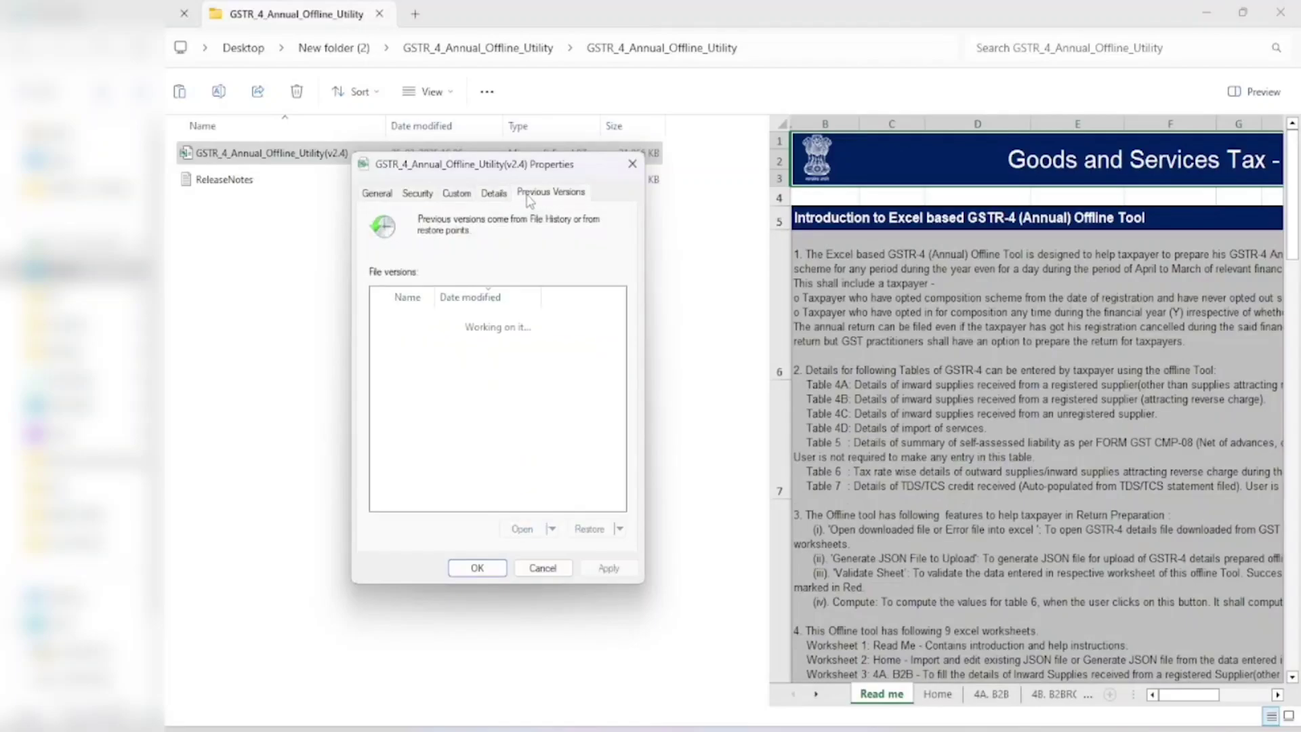
key(Escape)
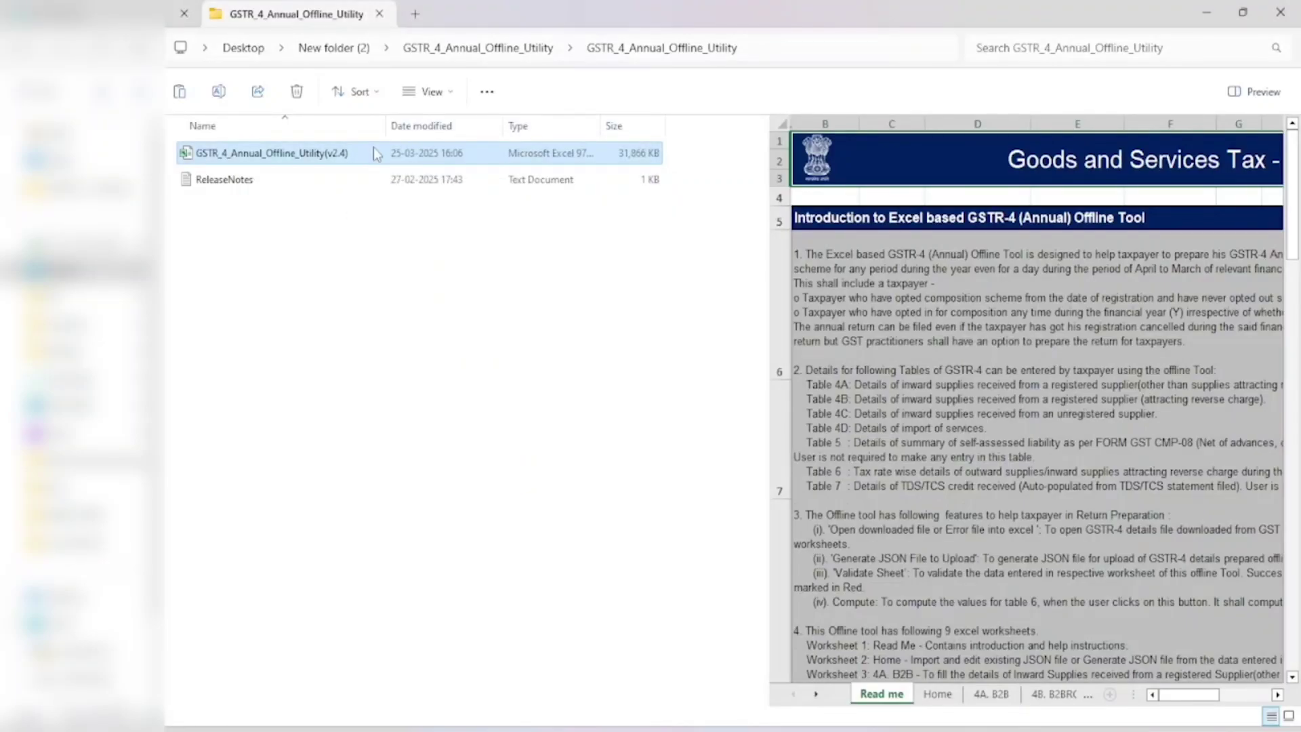
Step: Reopen the workbook's Properties, tick Unblock, and apply it with OK
right_click(373, 149)
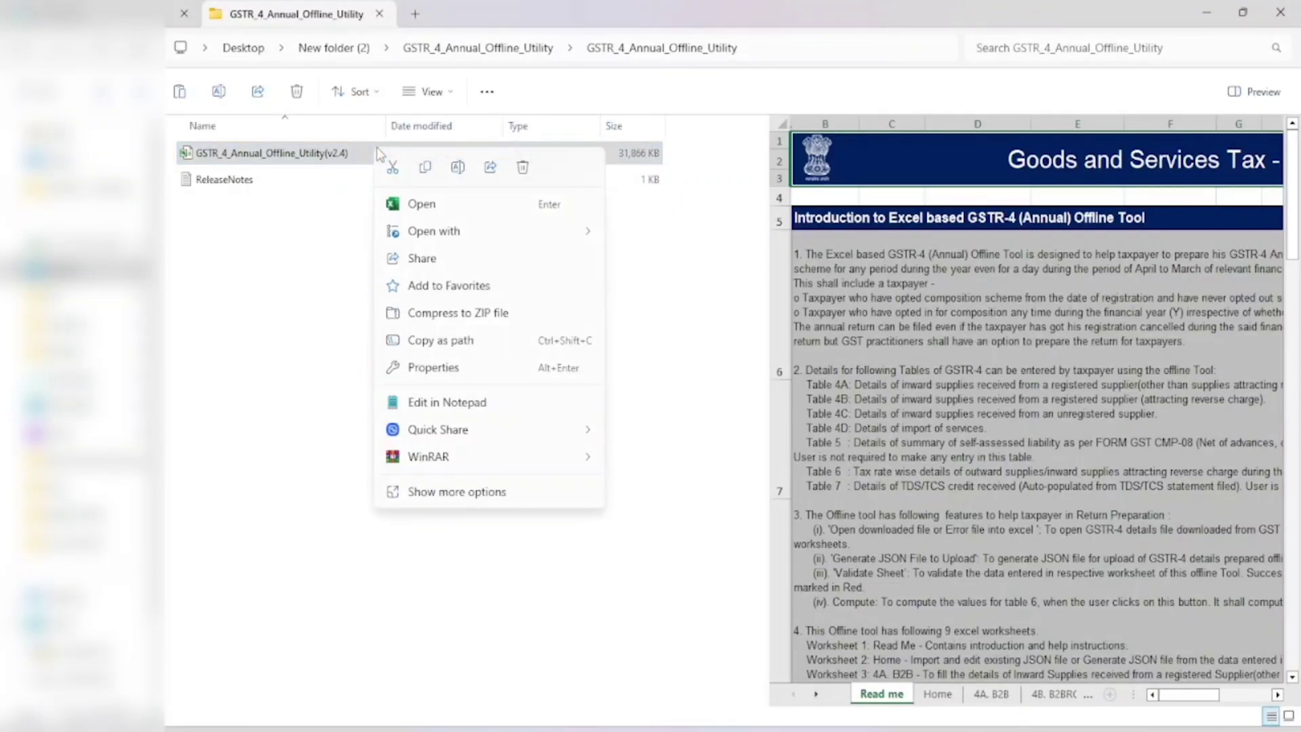
click(450, 374)
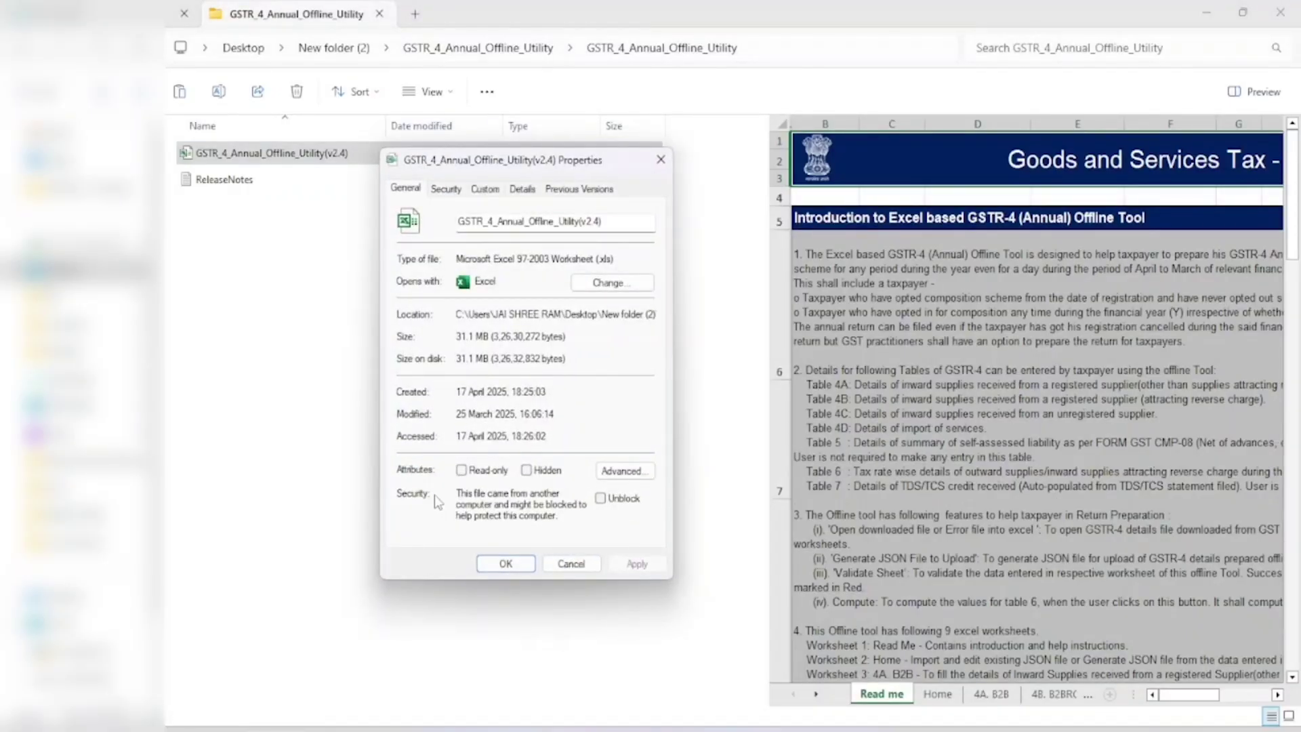
click(600, 499)
click(644, 566)
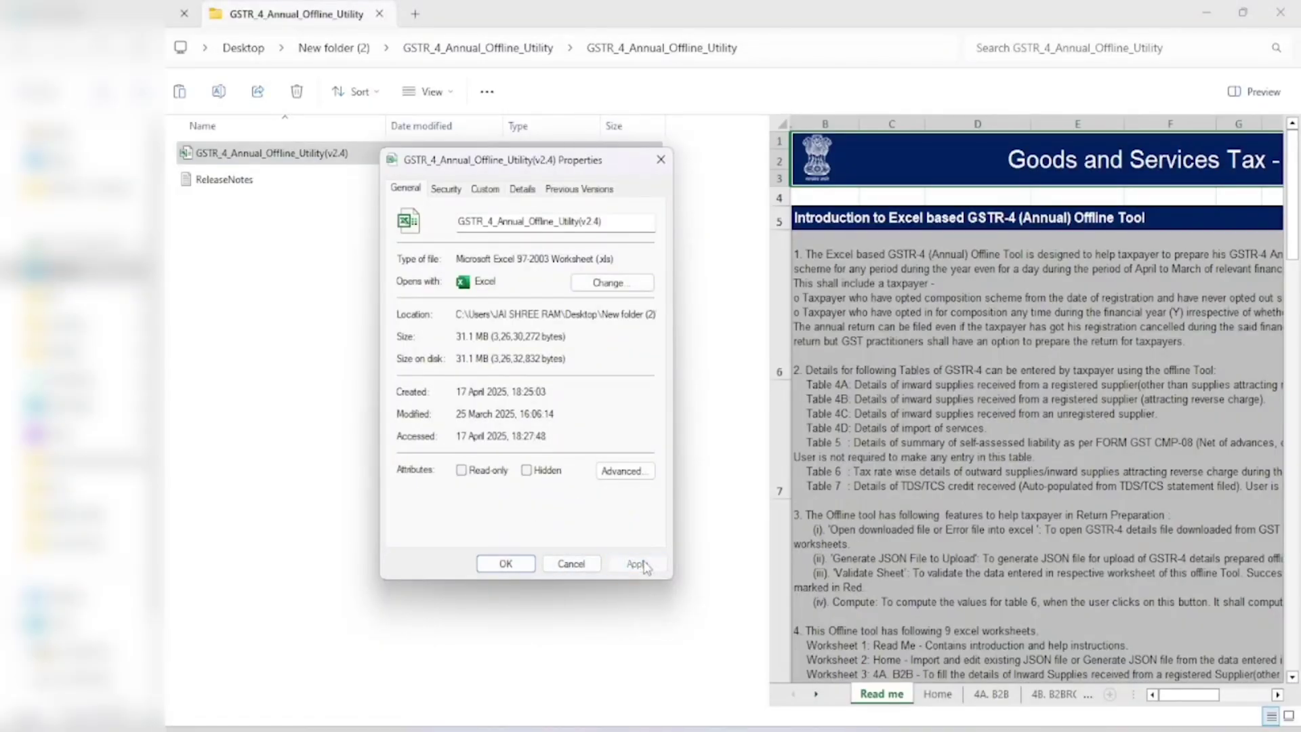
click(513, 571)
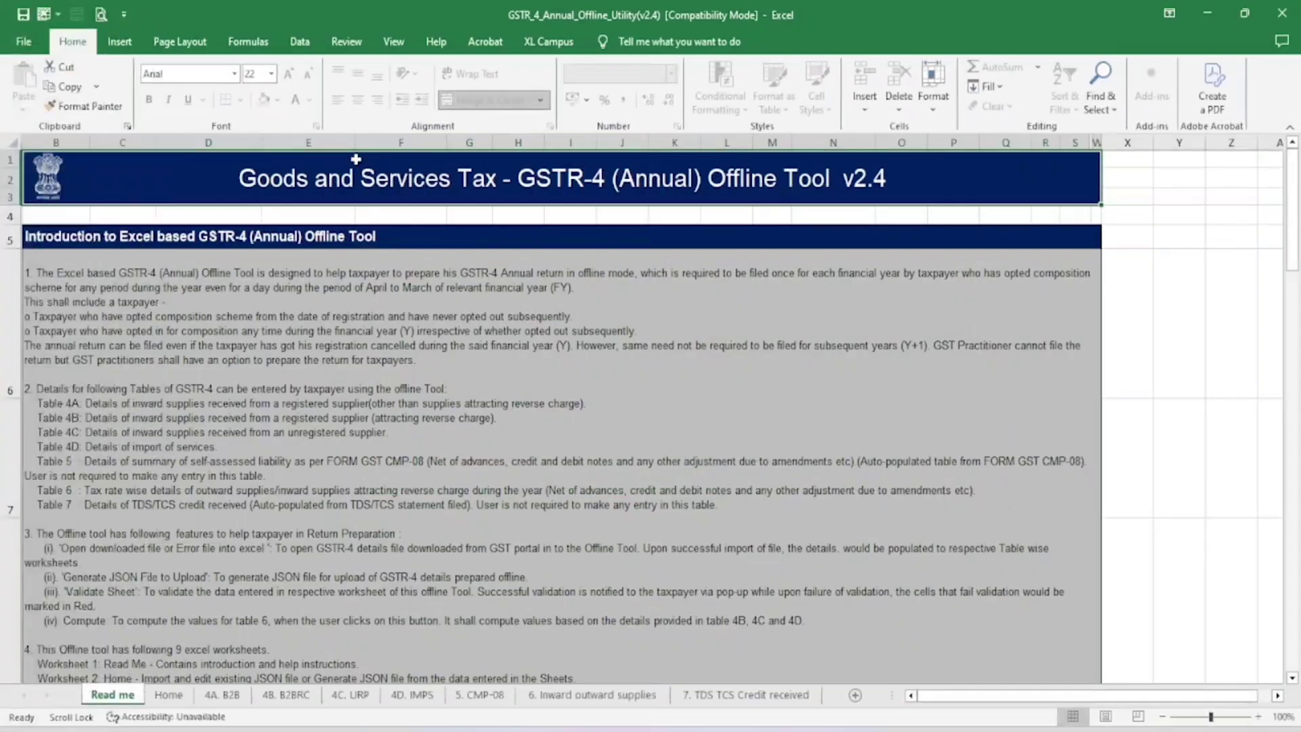
Step: Paste the taxpayer's GSTIN into B7 on the Home sheet and choose financial year 2024-25
click(366, 278)
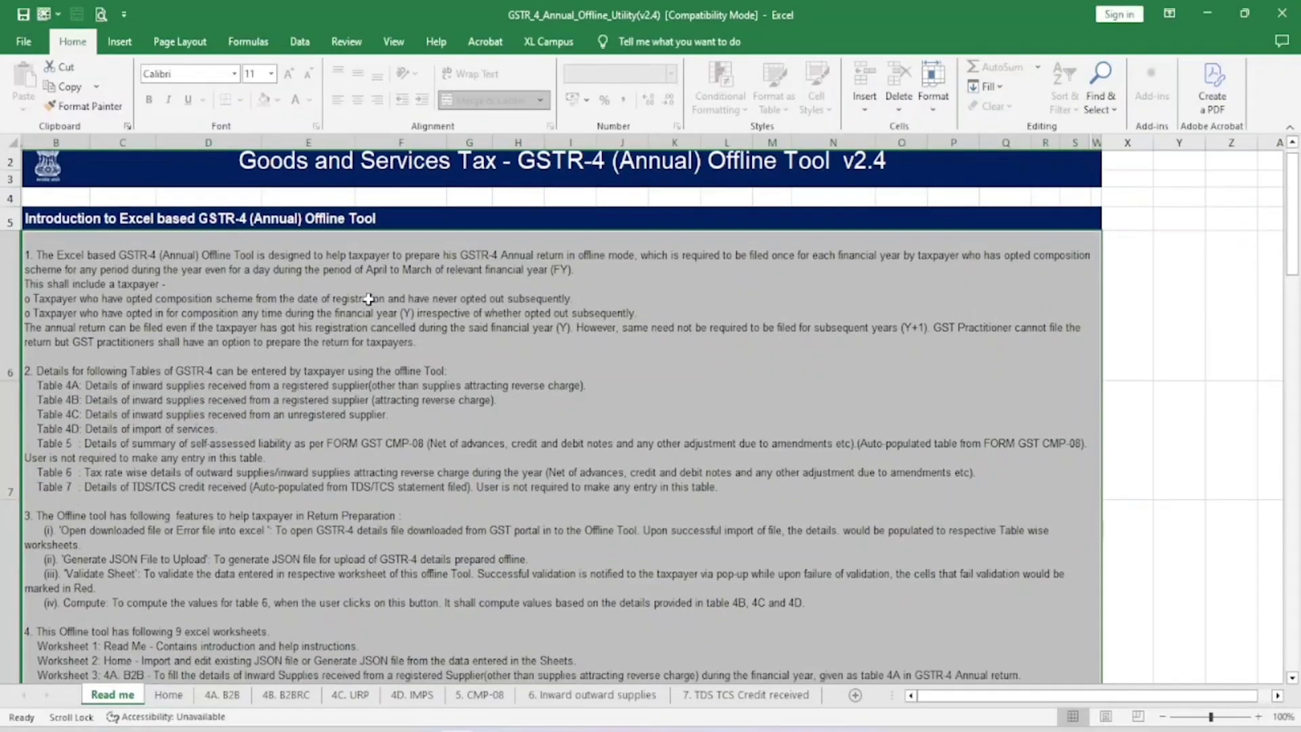
click(224, 695)
click(183, 695)
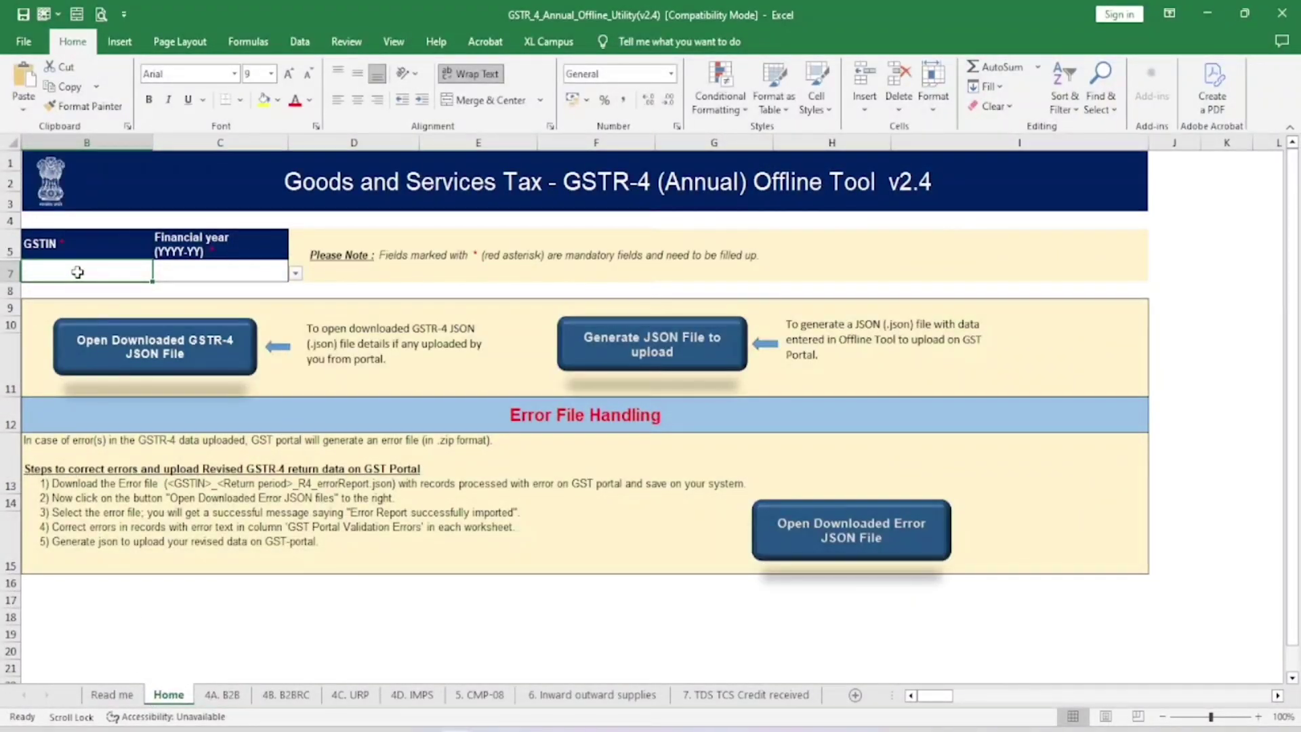
key(ctrl+v)
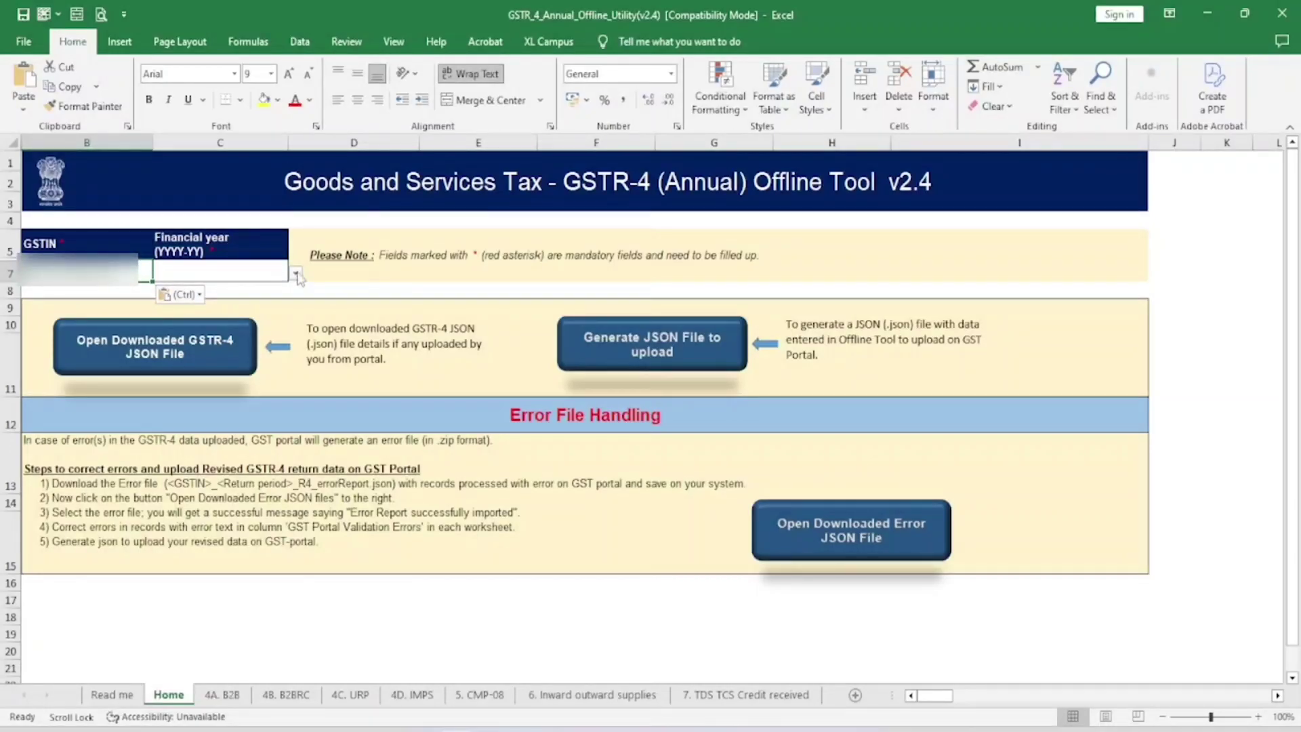
click(204, 268)
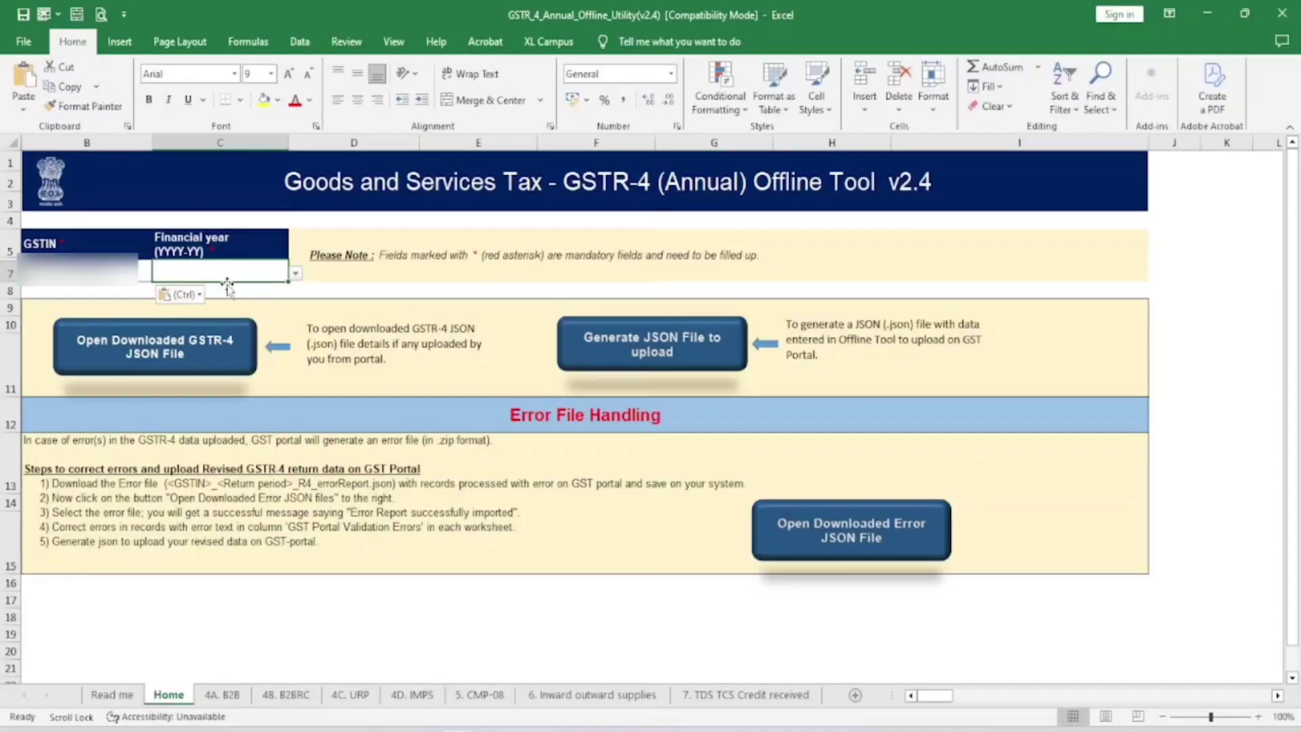
click(296, 274)
click(207, 343)
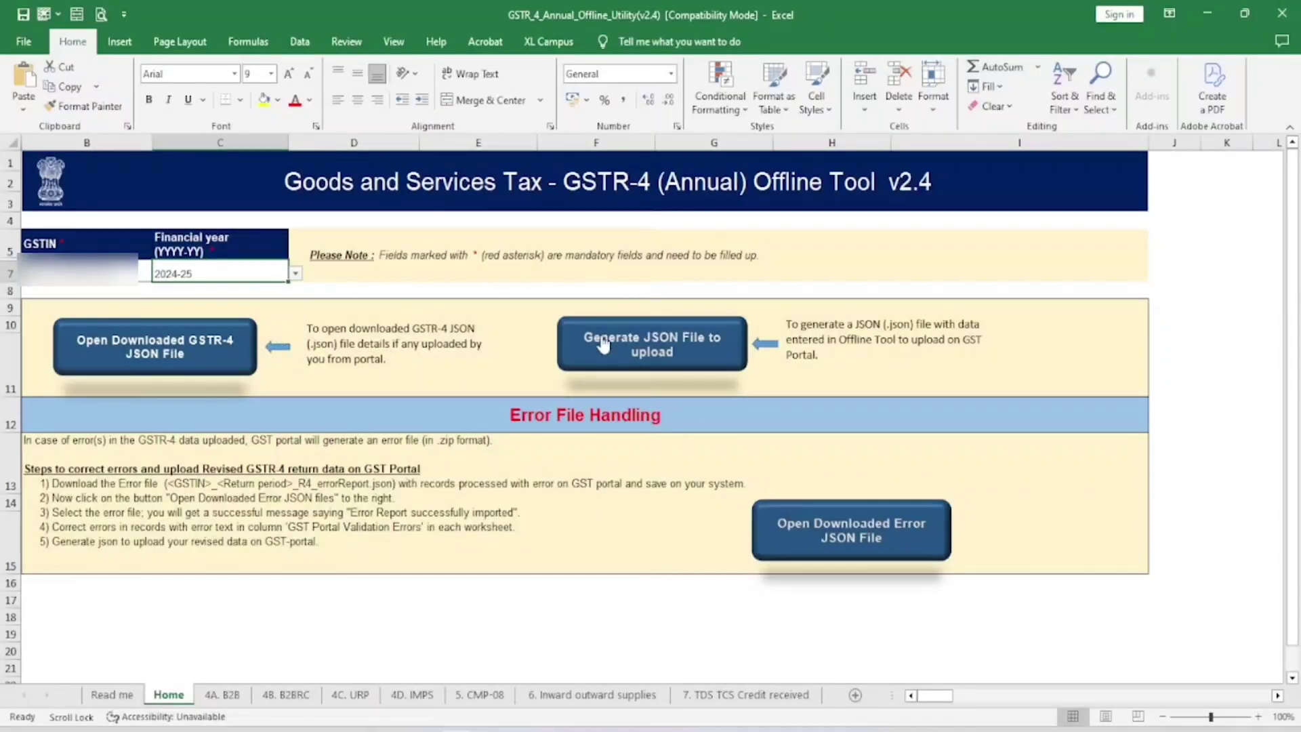
click(226, 697)
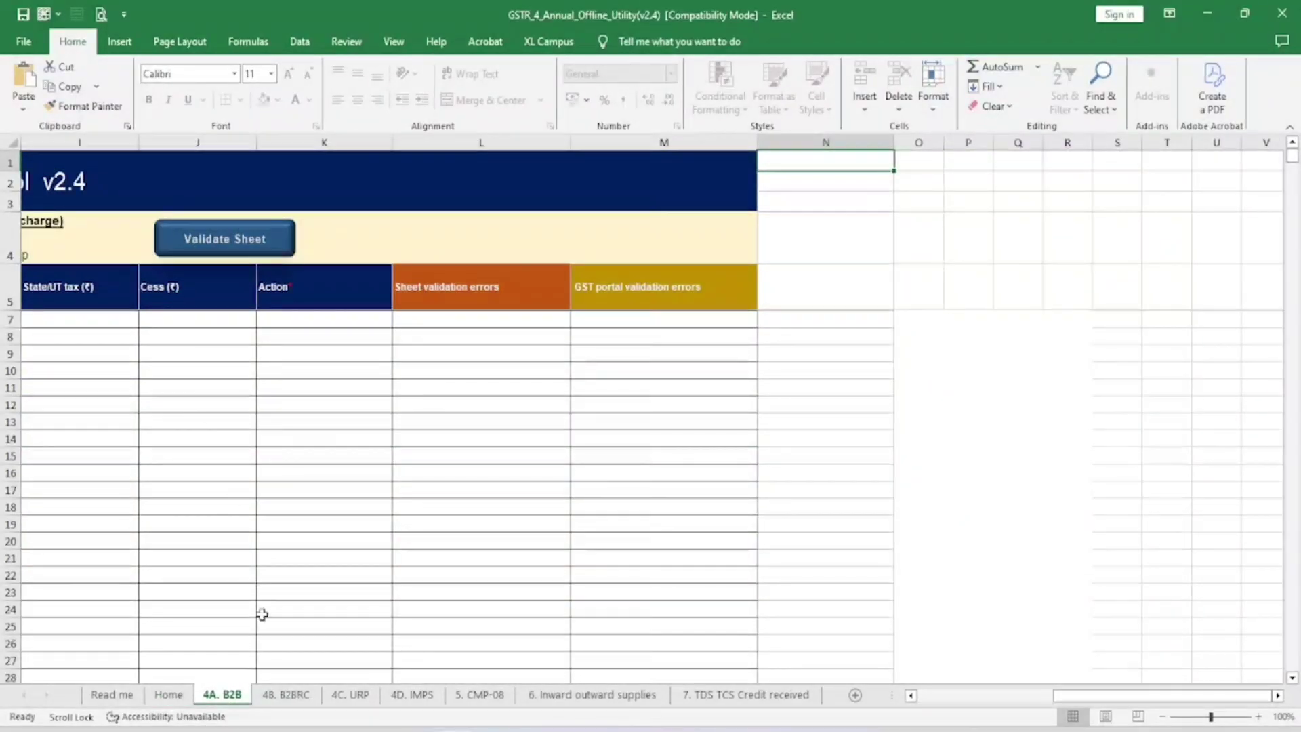
click(284, 697)
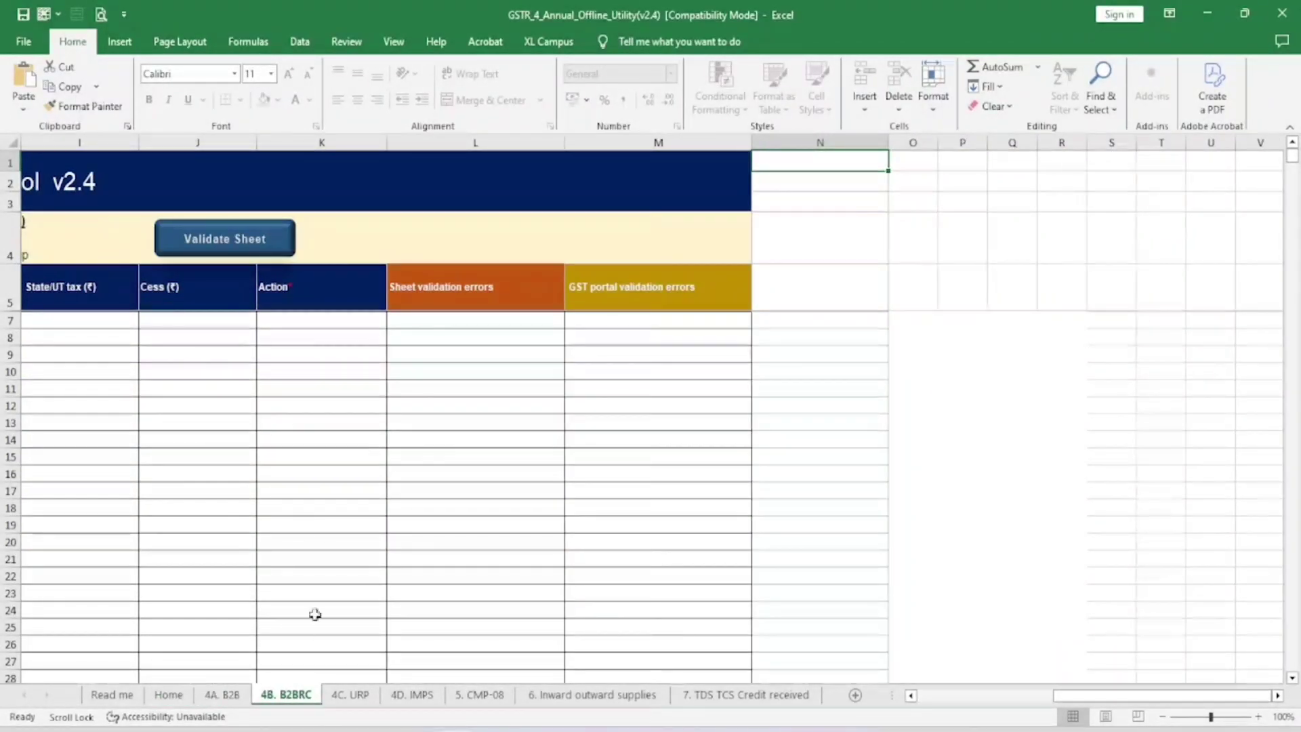
click(348, 696)
click(412, 696)
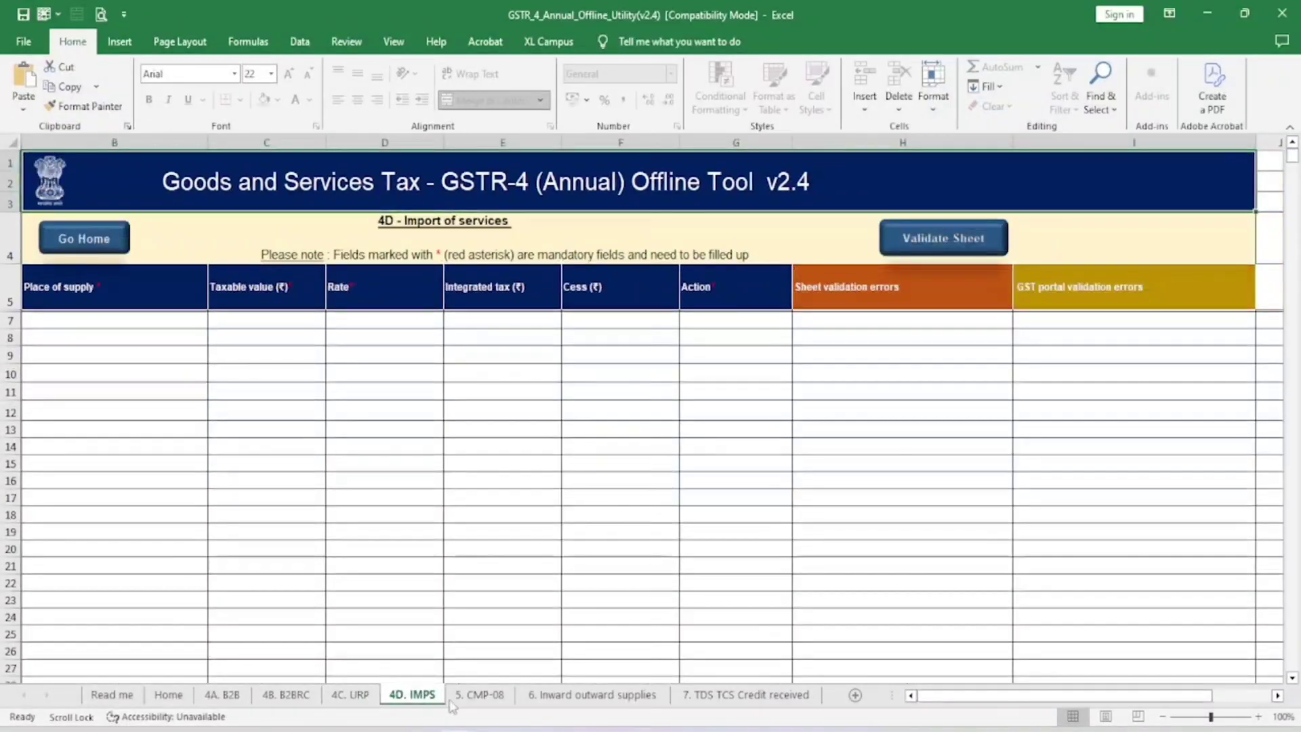
click(479, 697)
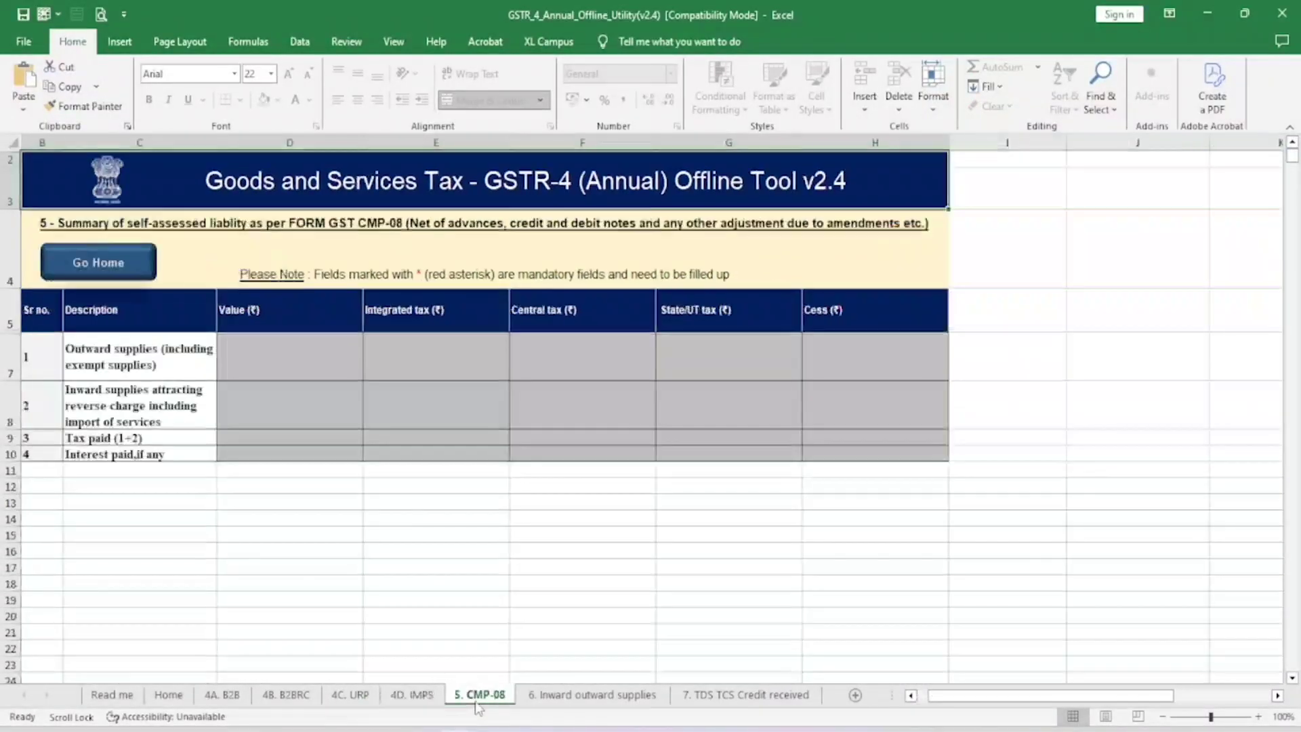
click(282, 360)
click(581, 696)
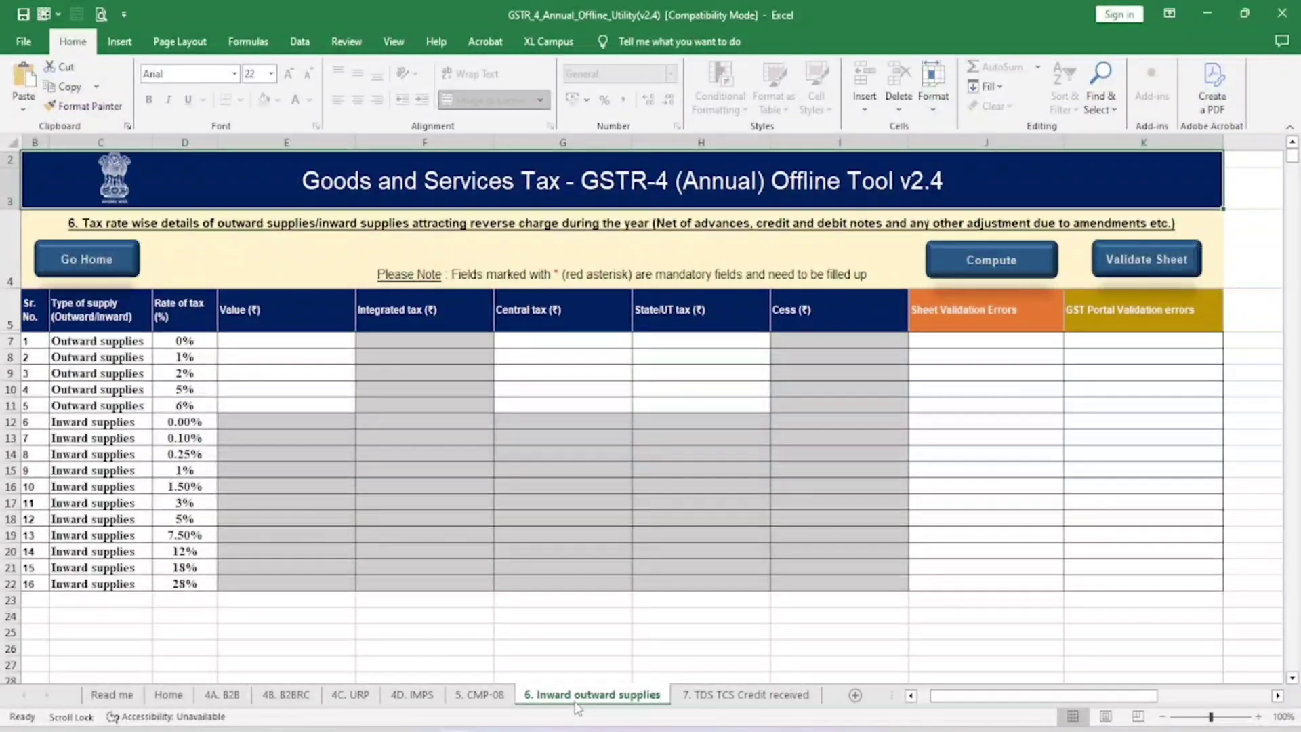
click(261, 471)
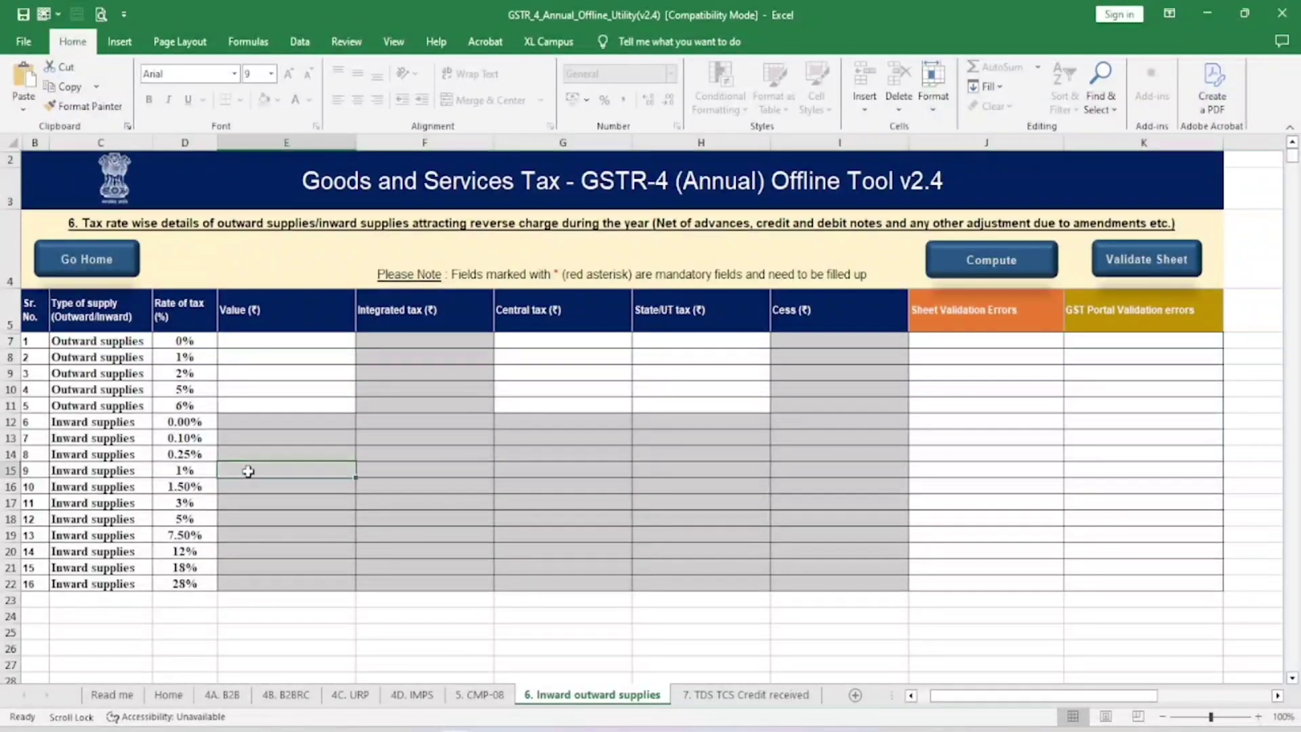
click(735, 696)
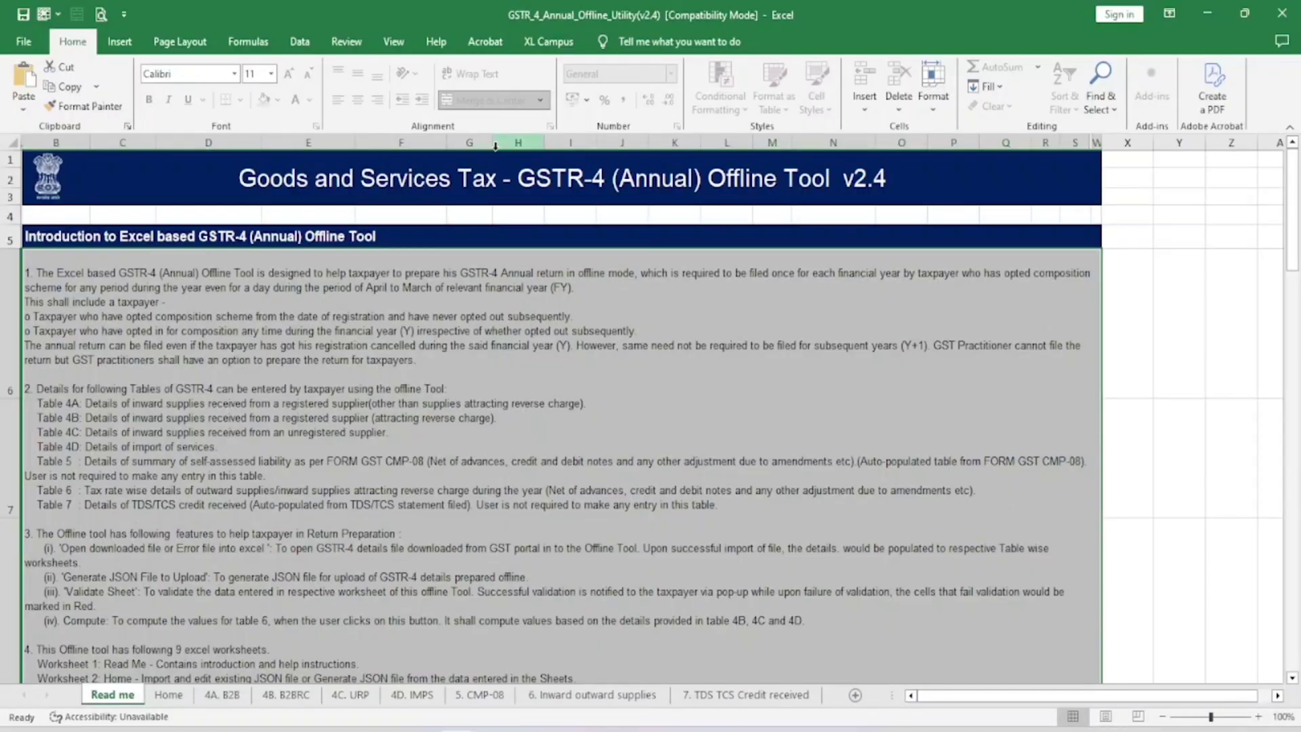
Step: Go from the Home sheet's GSTIN cell to the 4A. B2B sheet's first supplier row
click(171, 696)
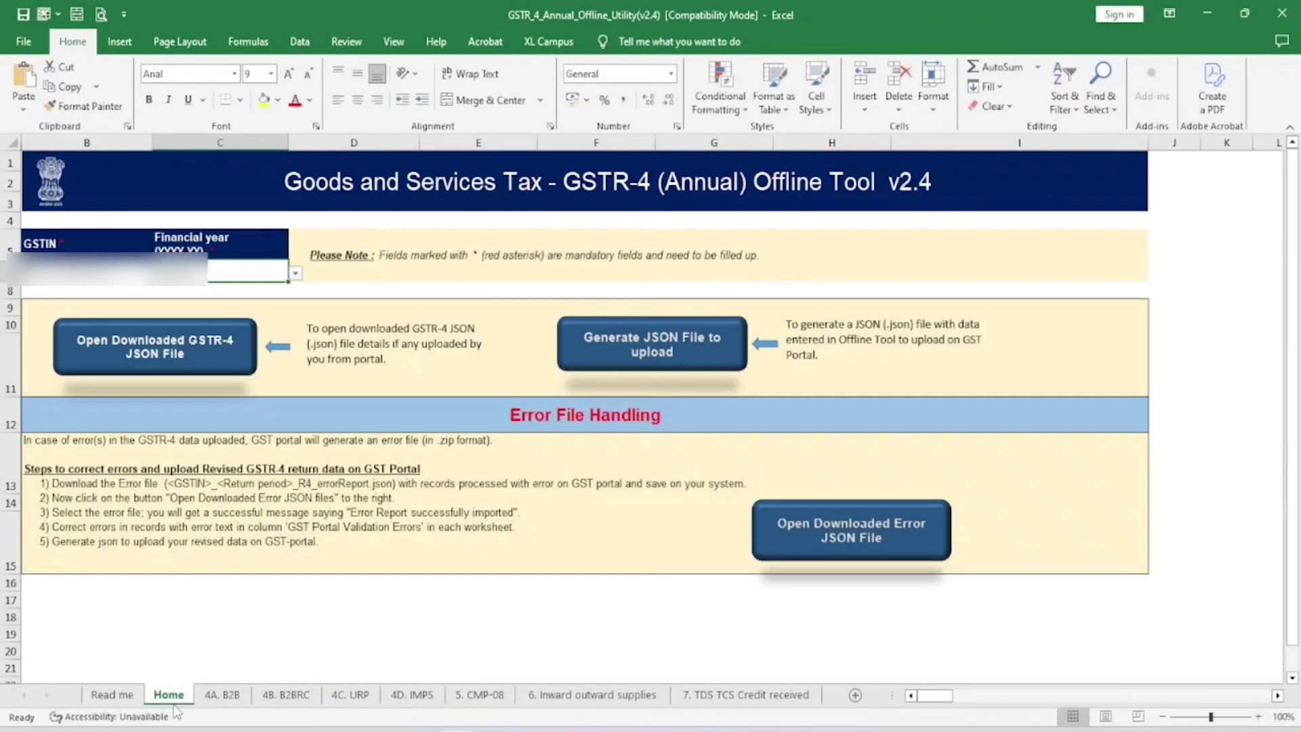
click(85, 282)
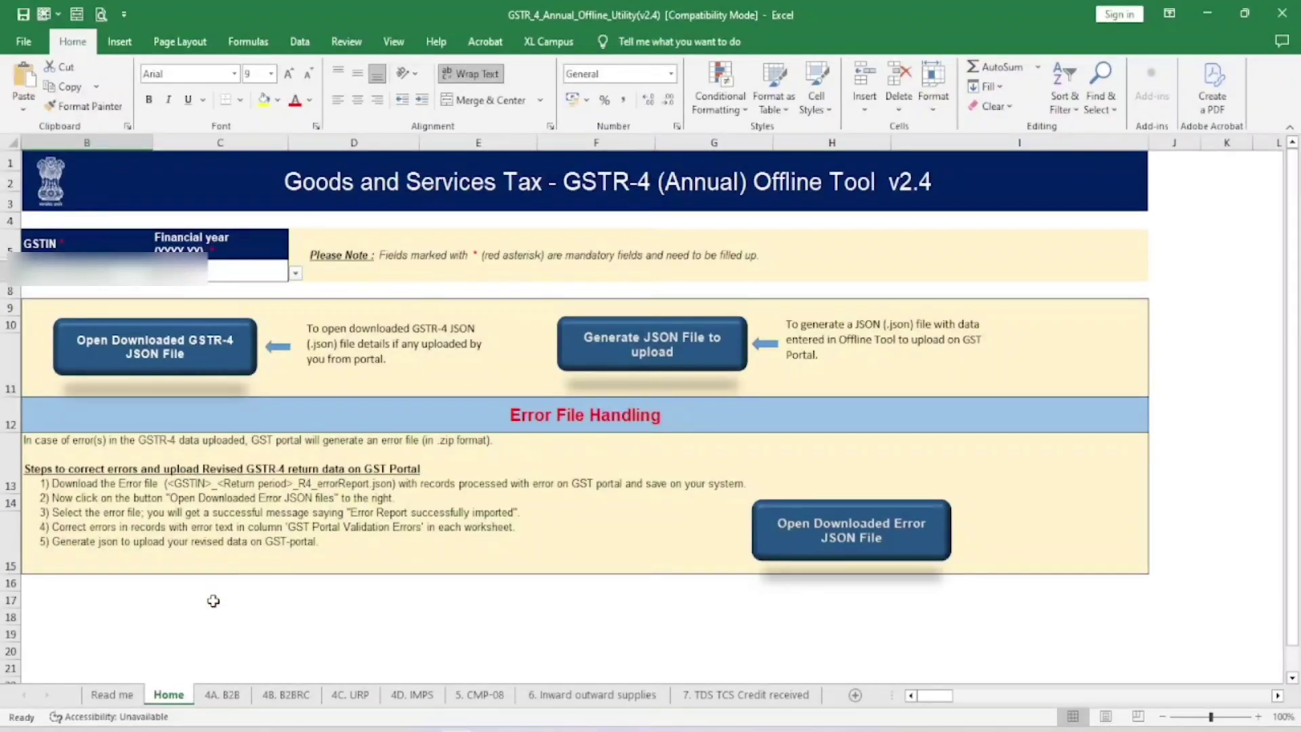
click(222, 695)
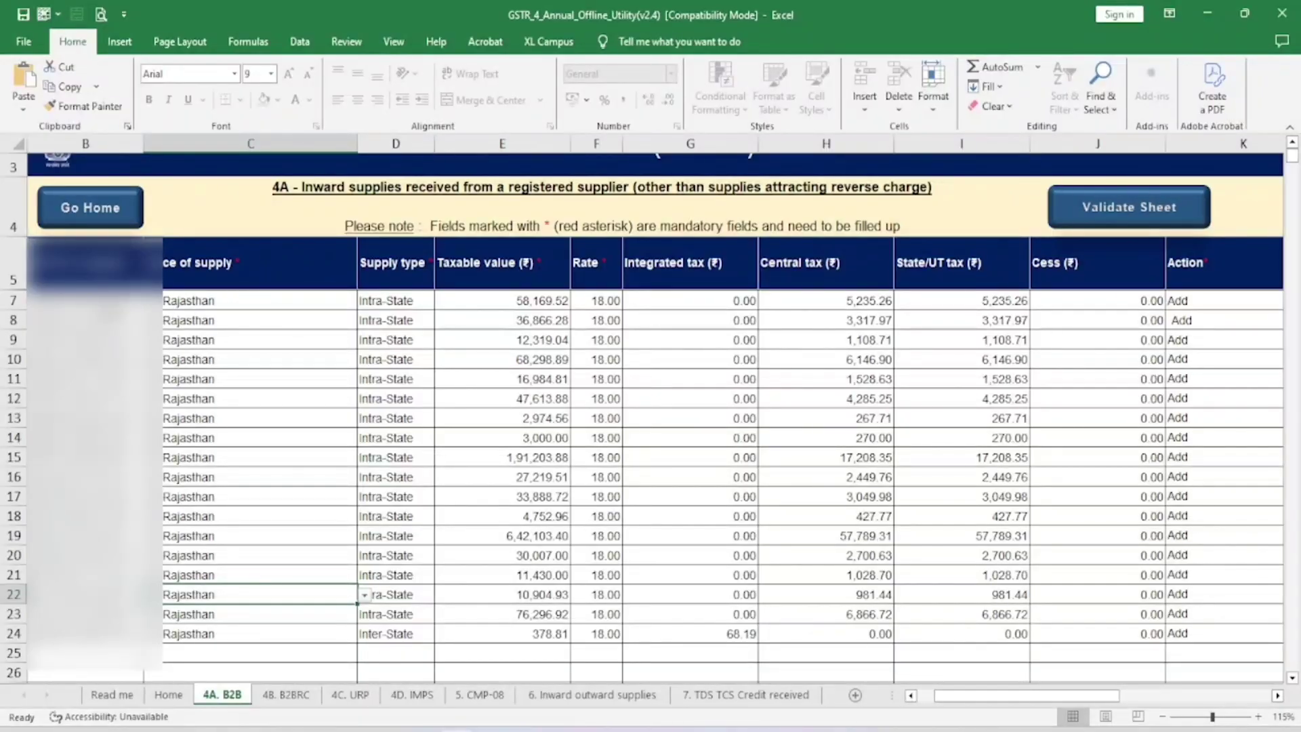
click(68, 302)
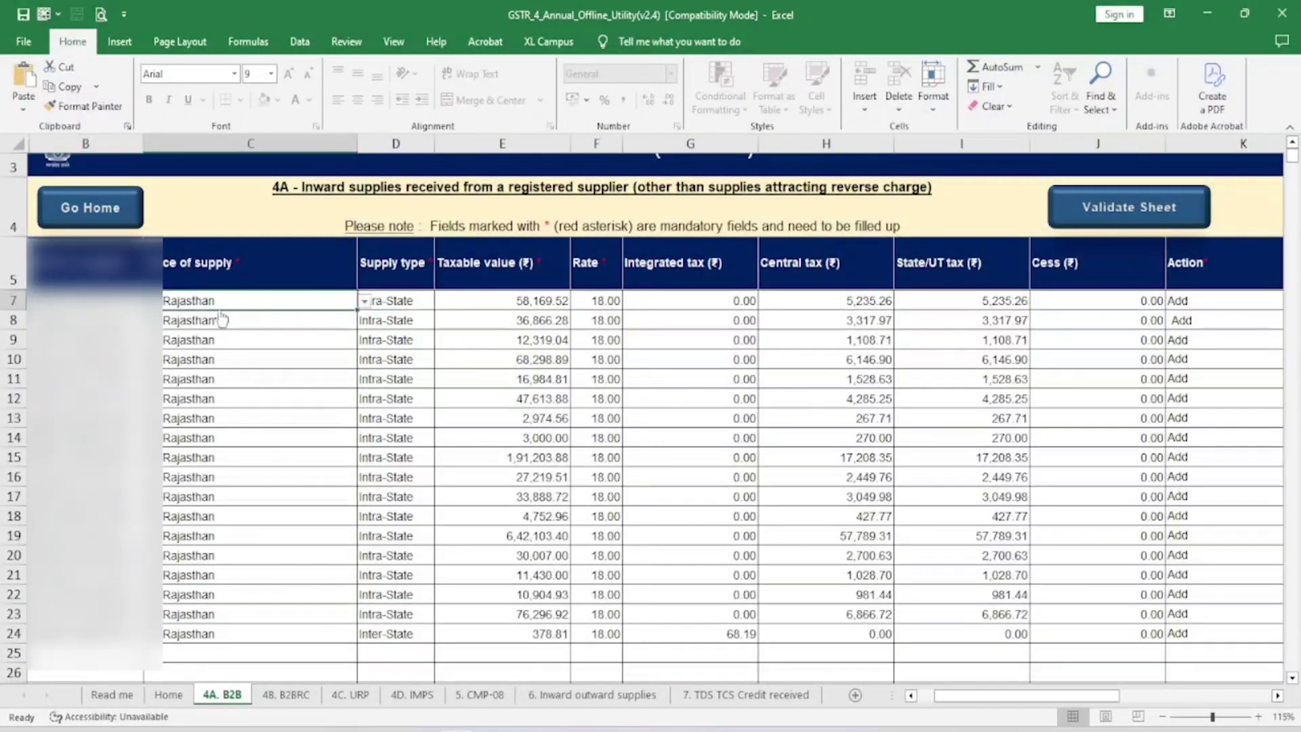
Step: Check row 7's Intra-State supply type, taxable value, 18.00 rate, tax amounts and action cell
click(400, 303)
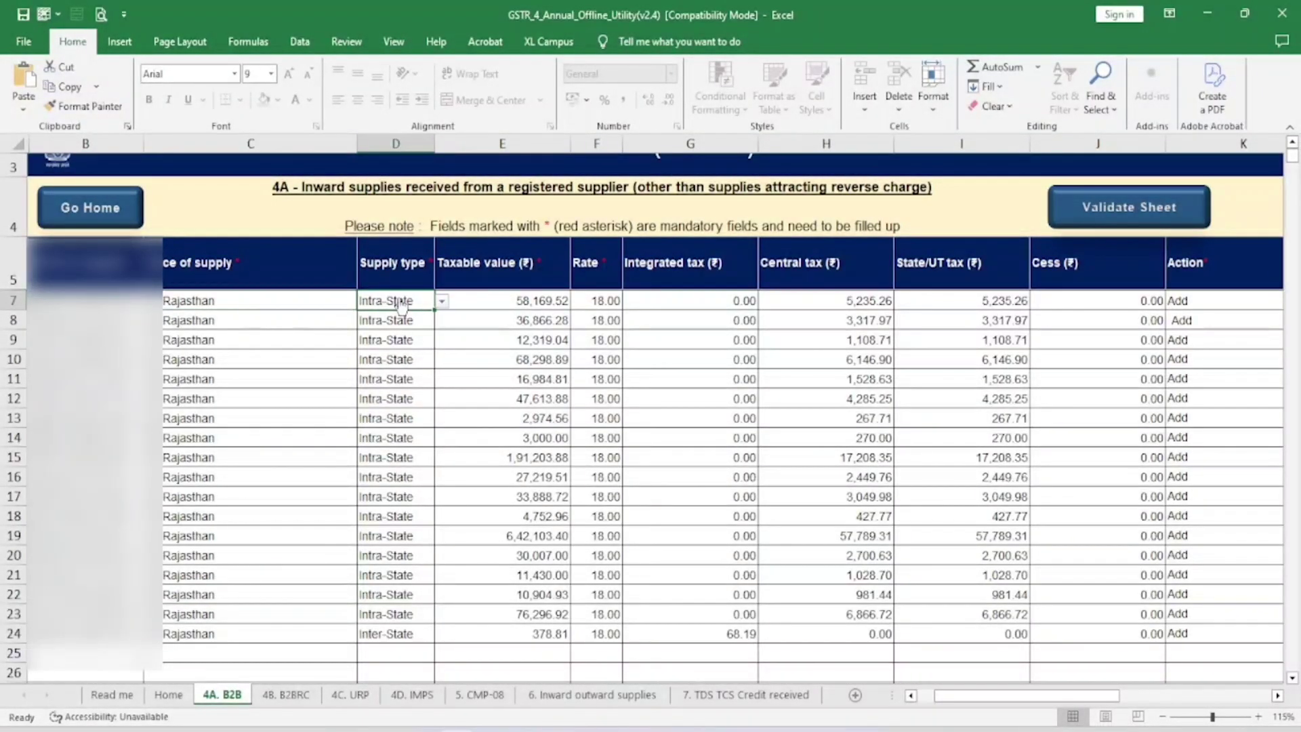
click(442, 304)
click(443, 307)
click(534, 303)
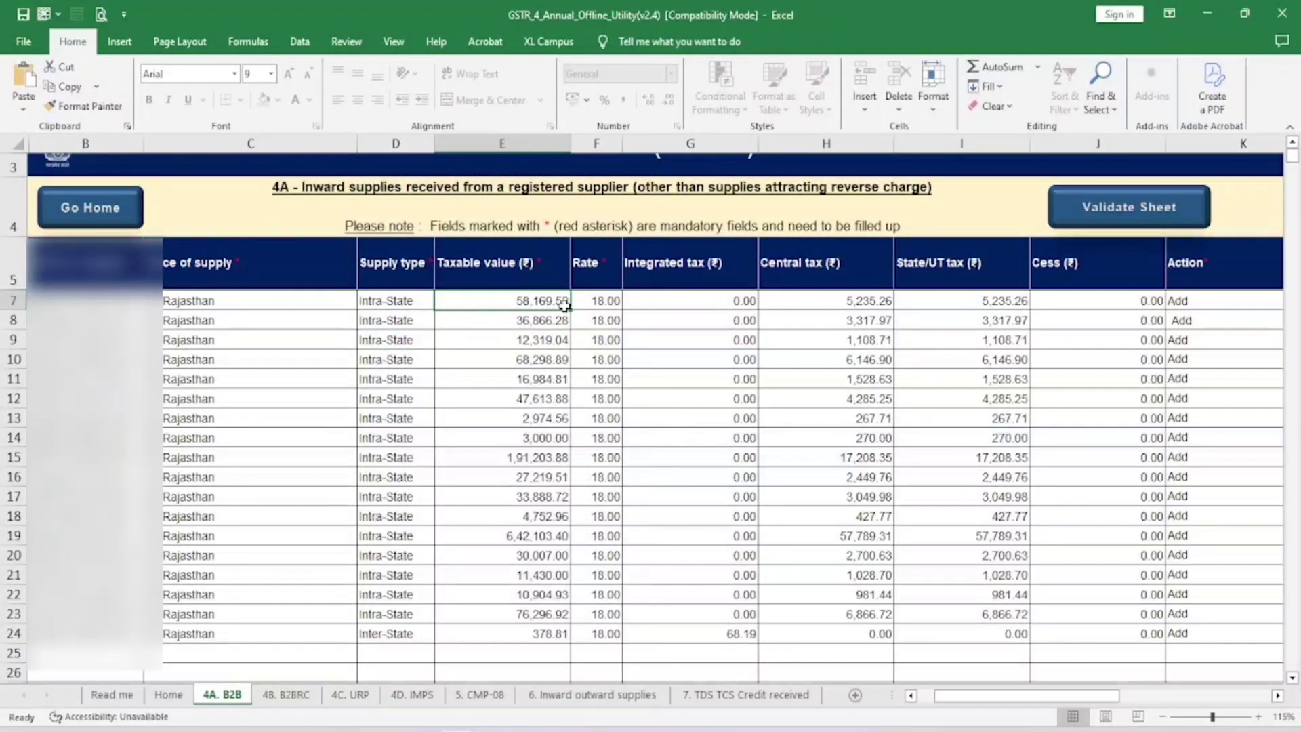
click(599, 302)
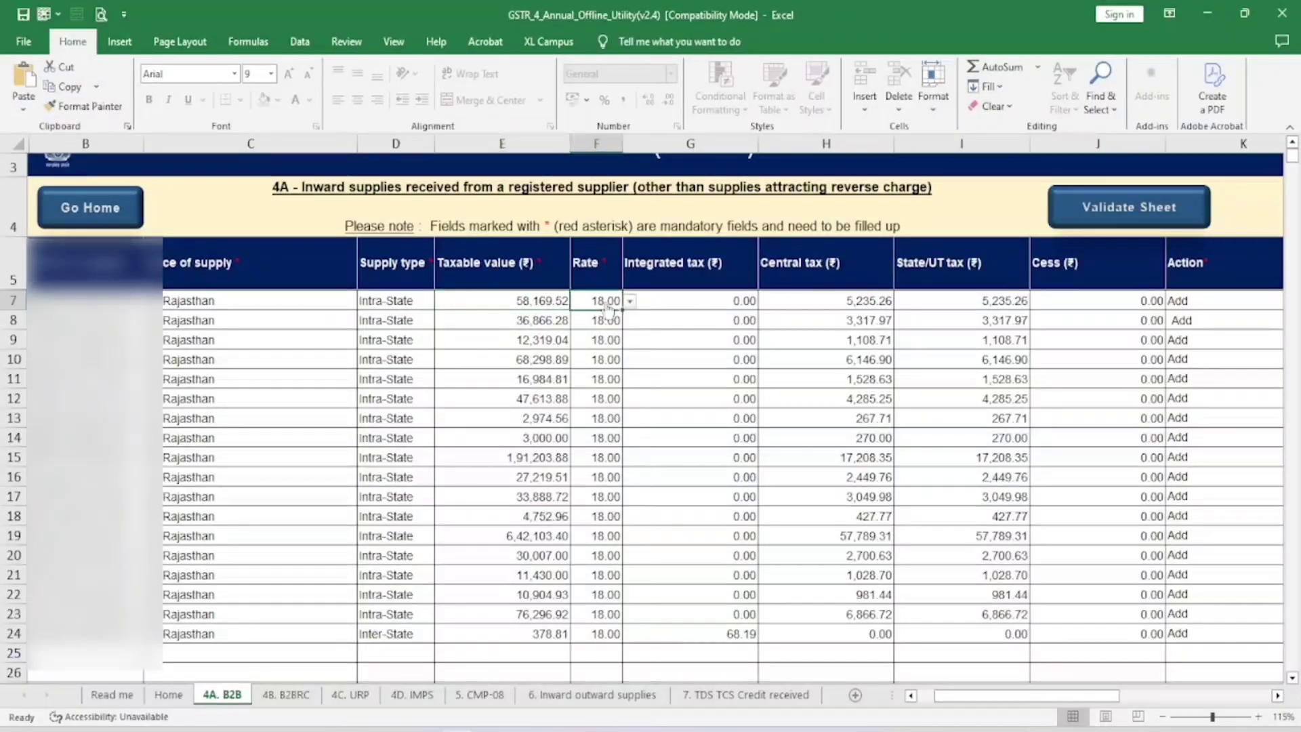
click(690, 298)
click(812, 300)
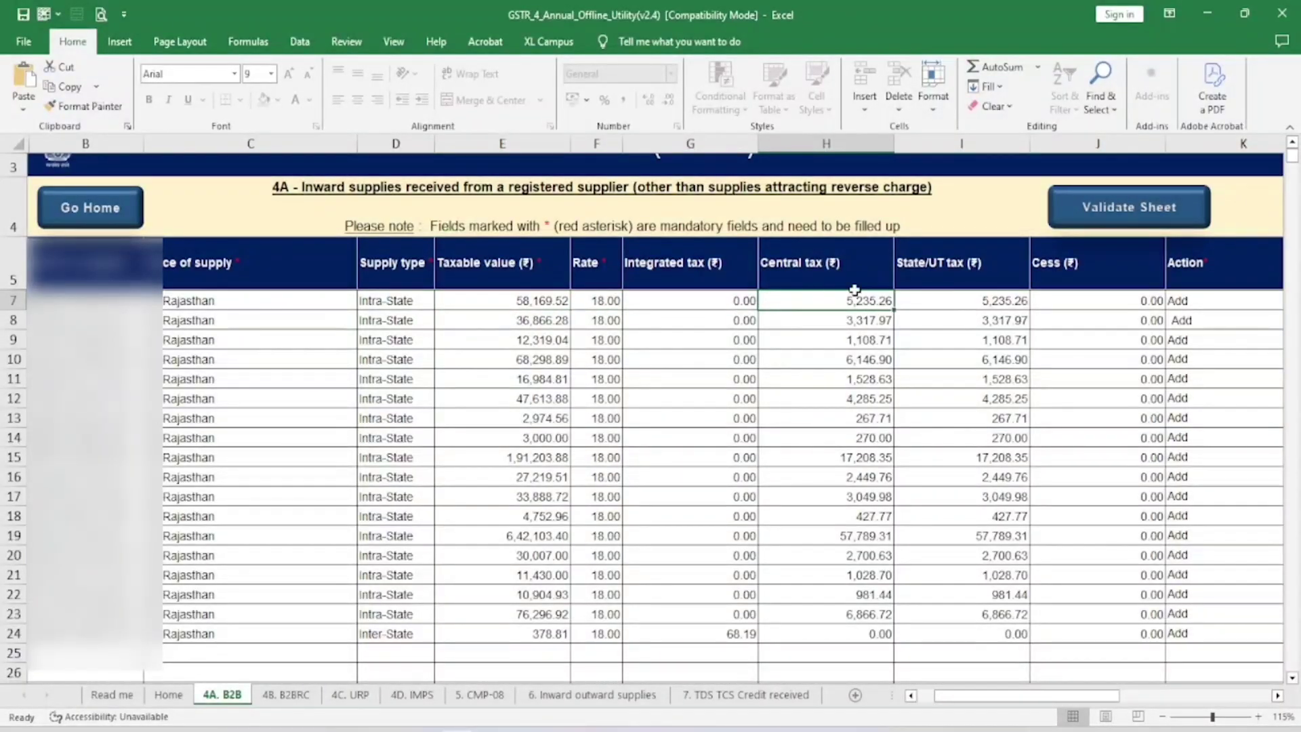
click(961, 321)
drag(1069, 696, 1086, 696)
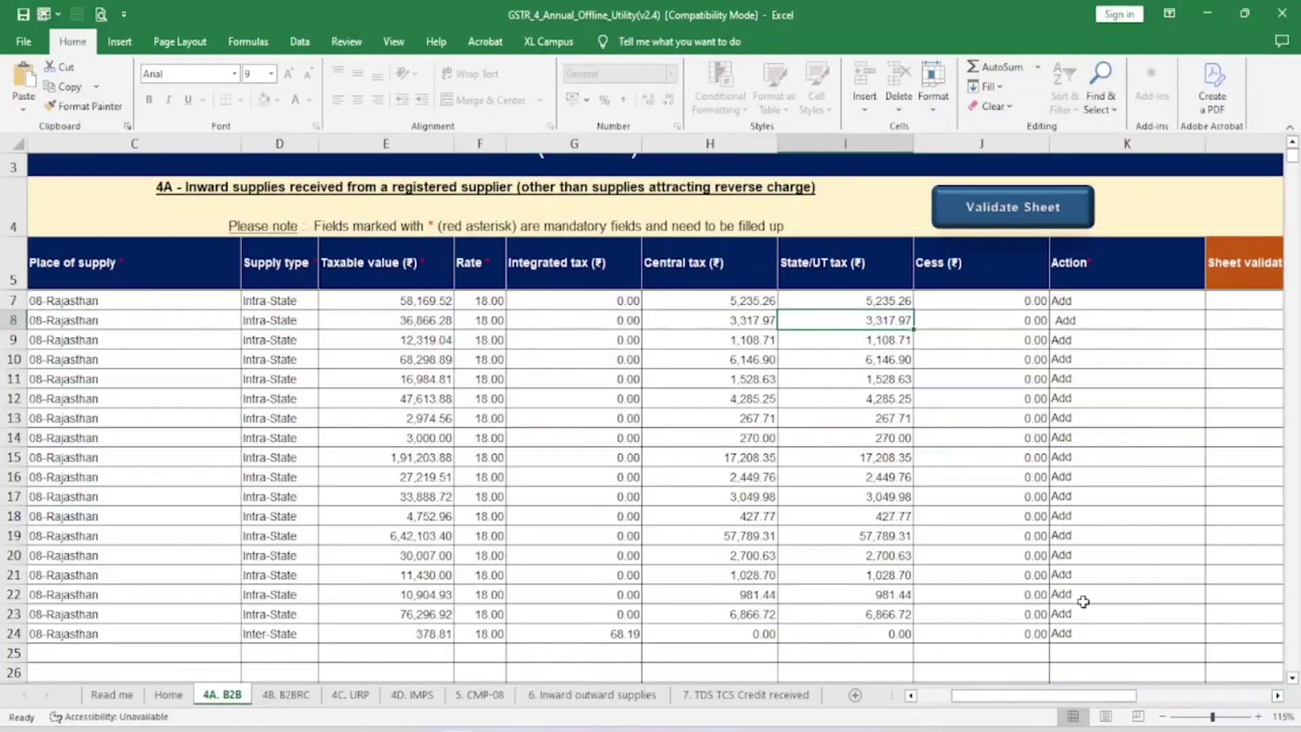
click(1128, 306)
Step: Keep the action as Add, validate the 4A. B2B sheet without errors, then view 4B. B2BRC
click(1212, 300)
click(1213, 302)
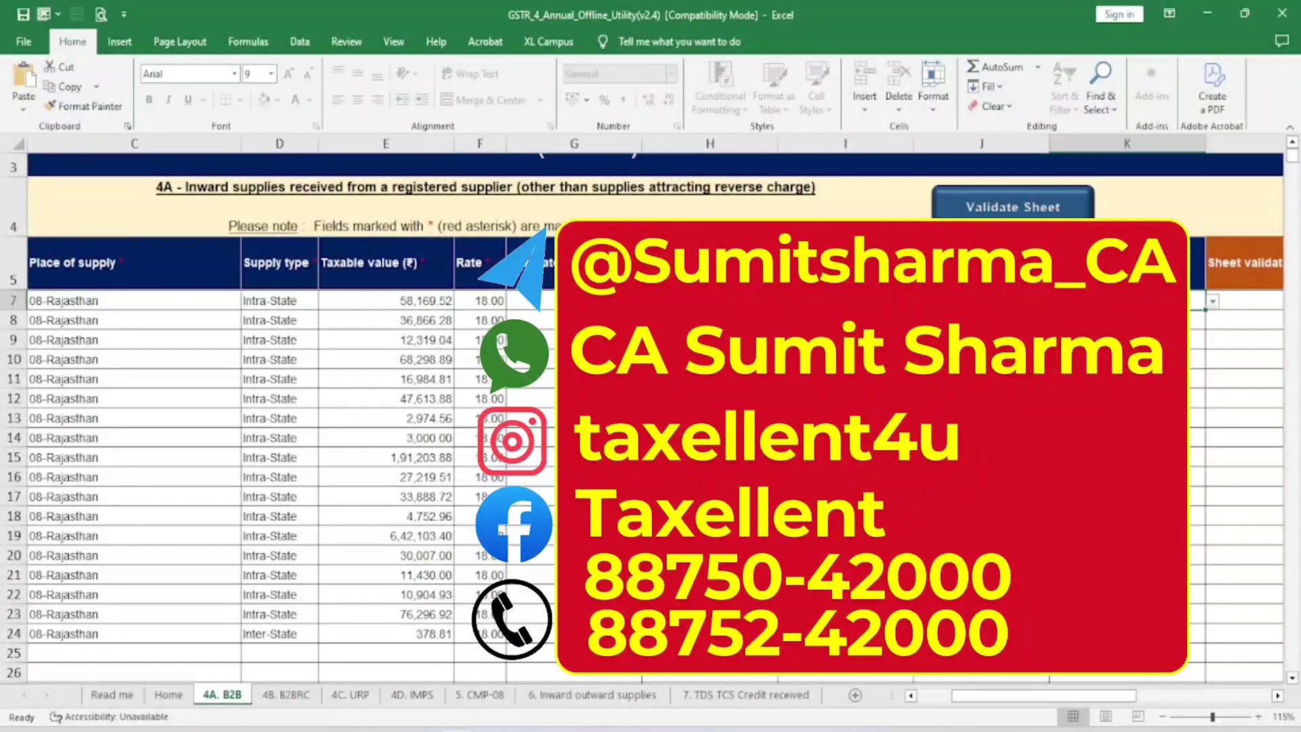
click(1001, 208)
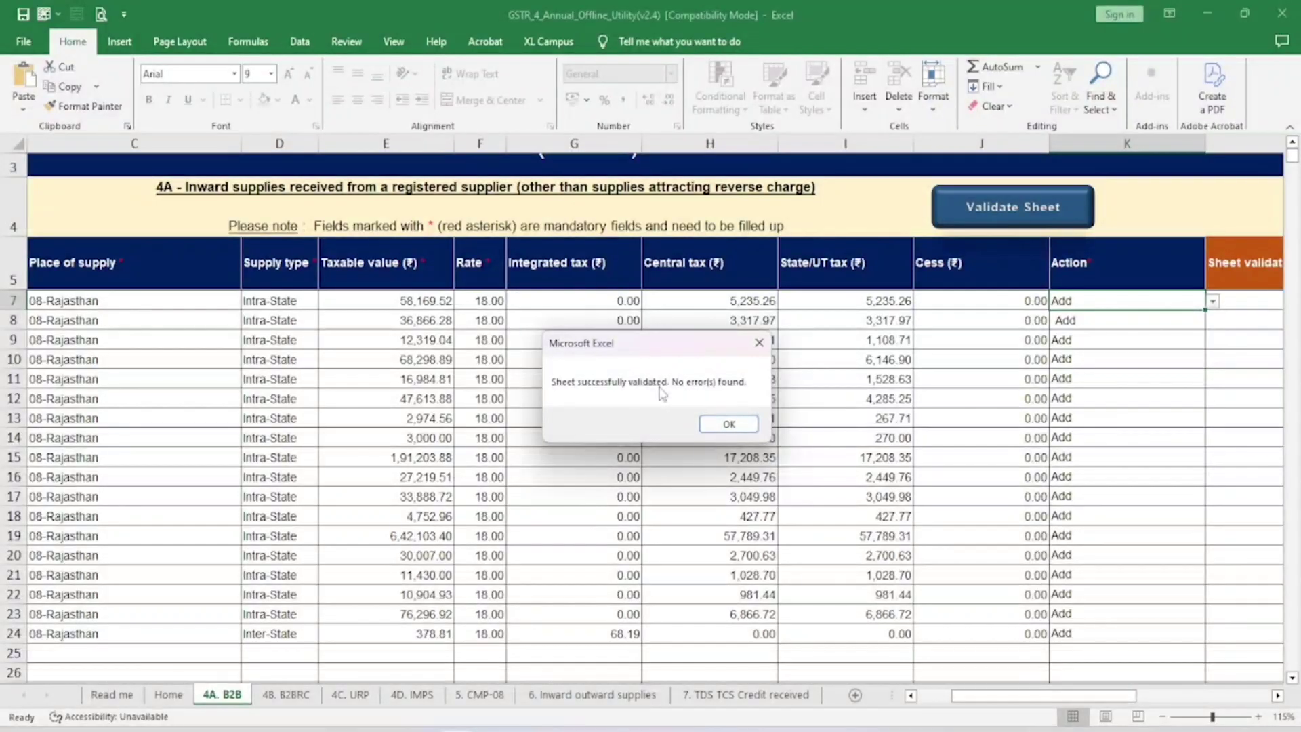
click(728, 424)
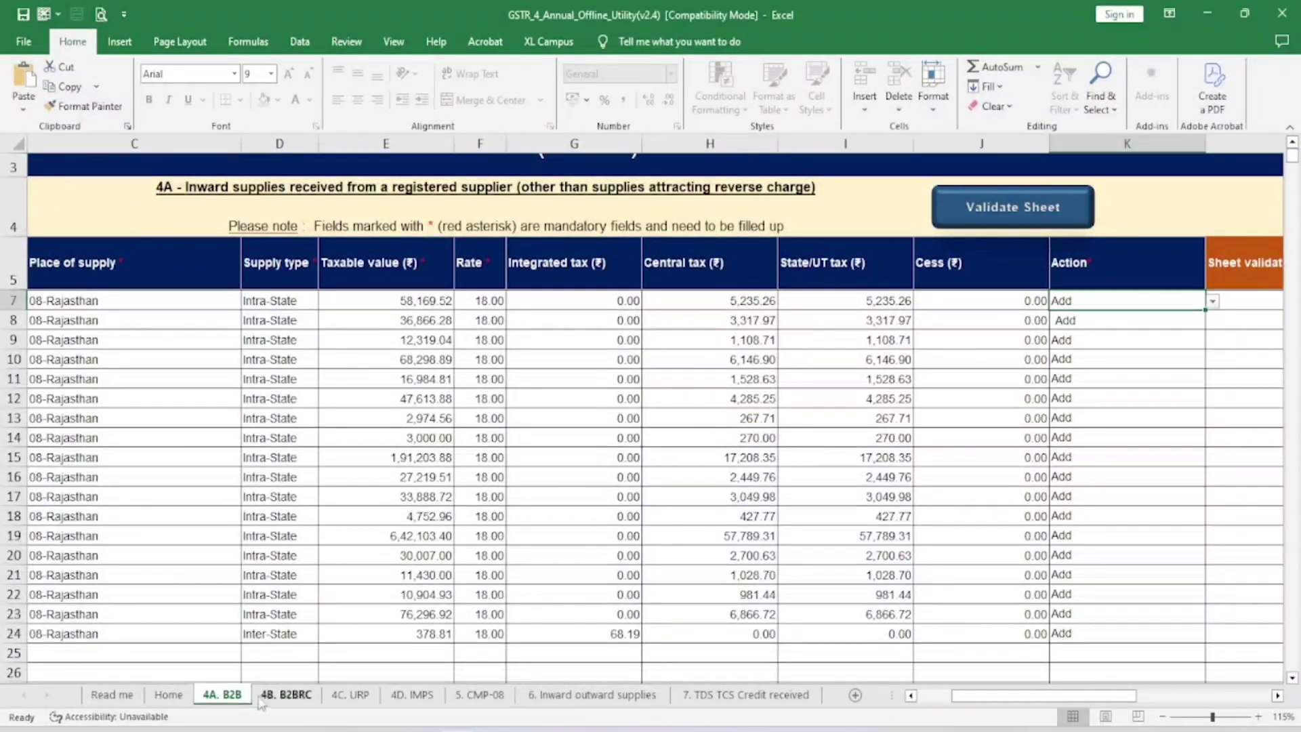
click(267, 698)
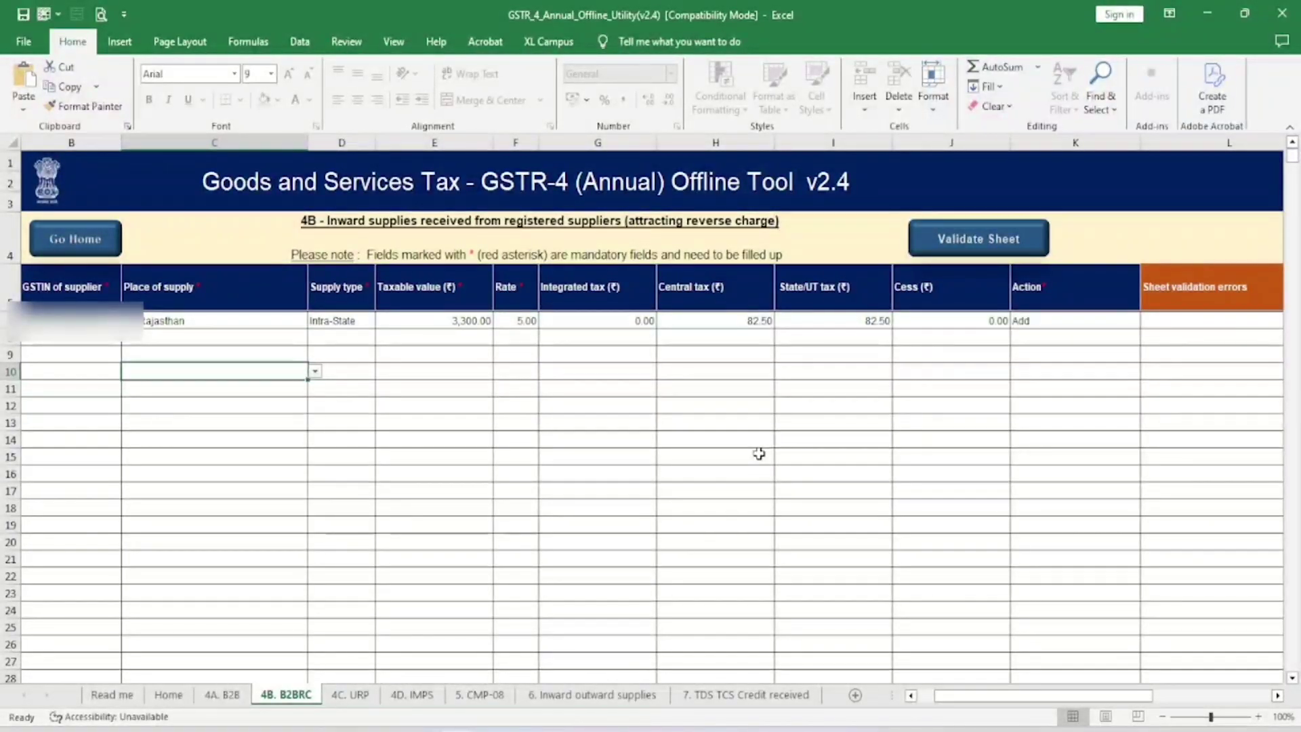
Step: Check the 3,300.00 reverse-charge value, then review the 4C. URP, 4D. IMPS and 5. CMP-08 sheets
click(461, 319)
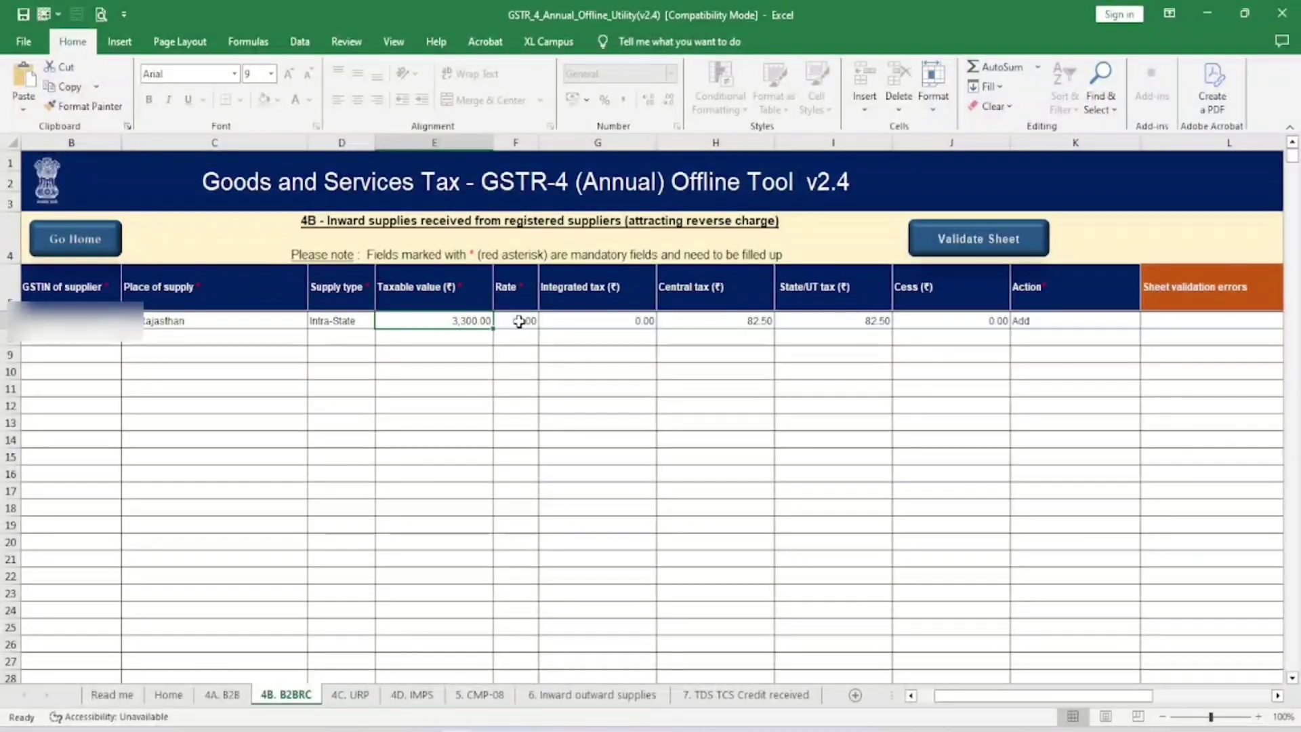
click(343, 698)
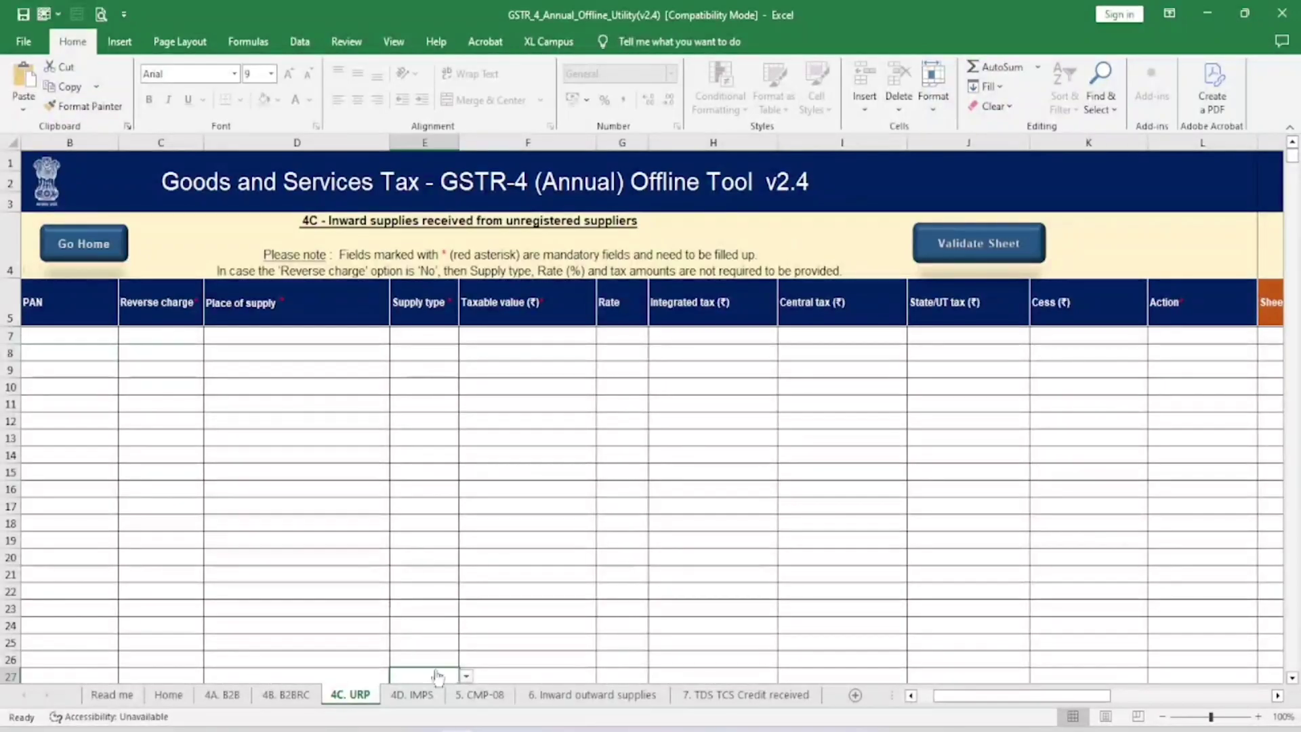
click(408, 697)
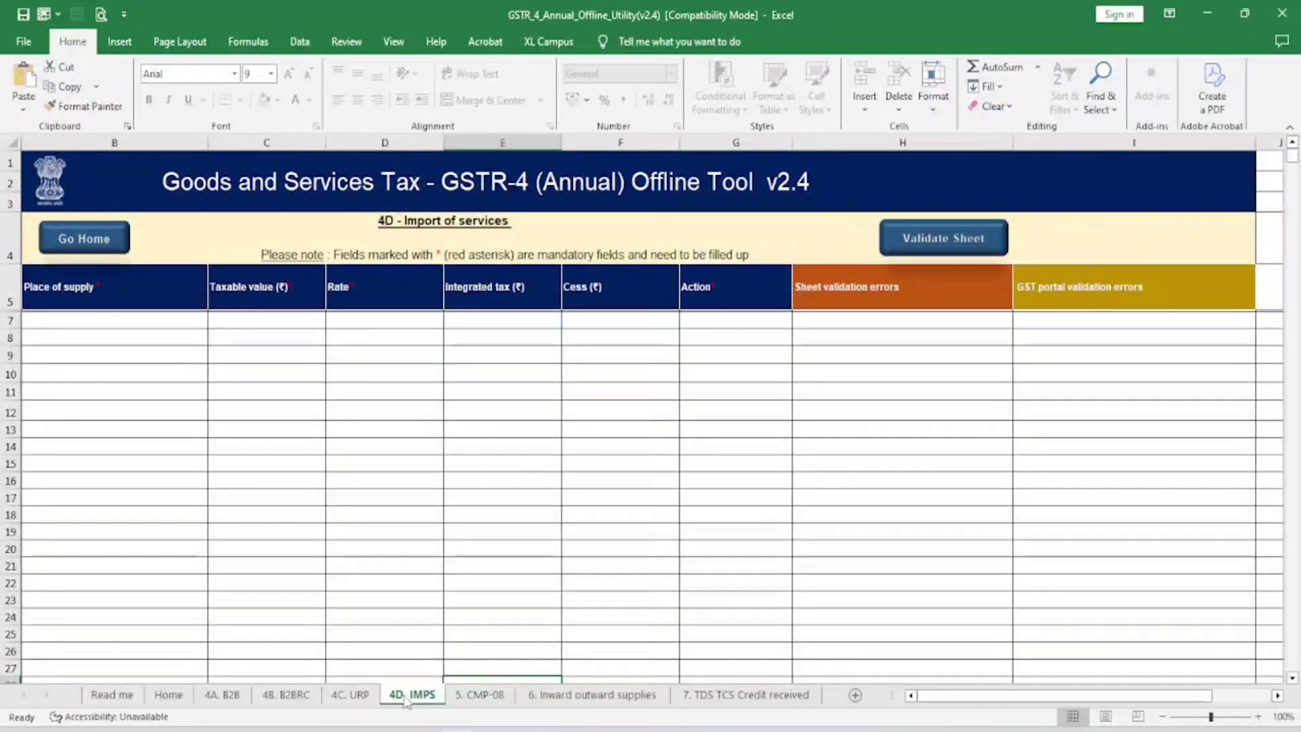
click(477, 697)
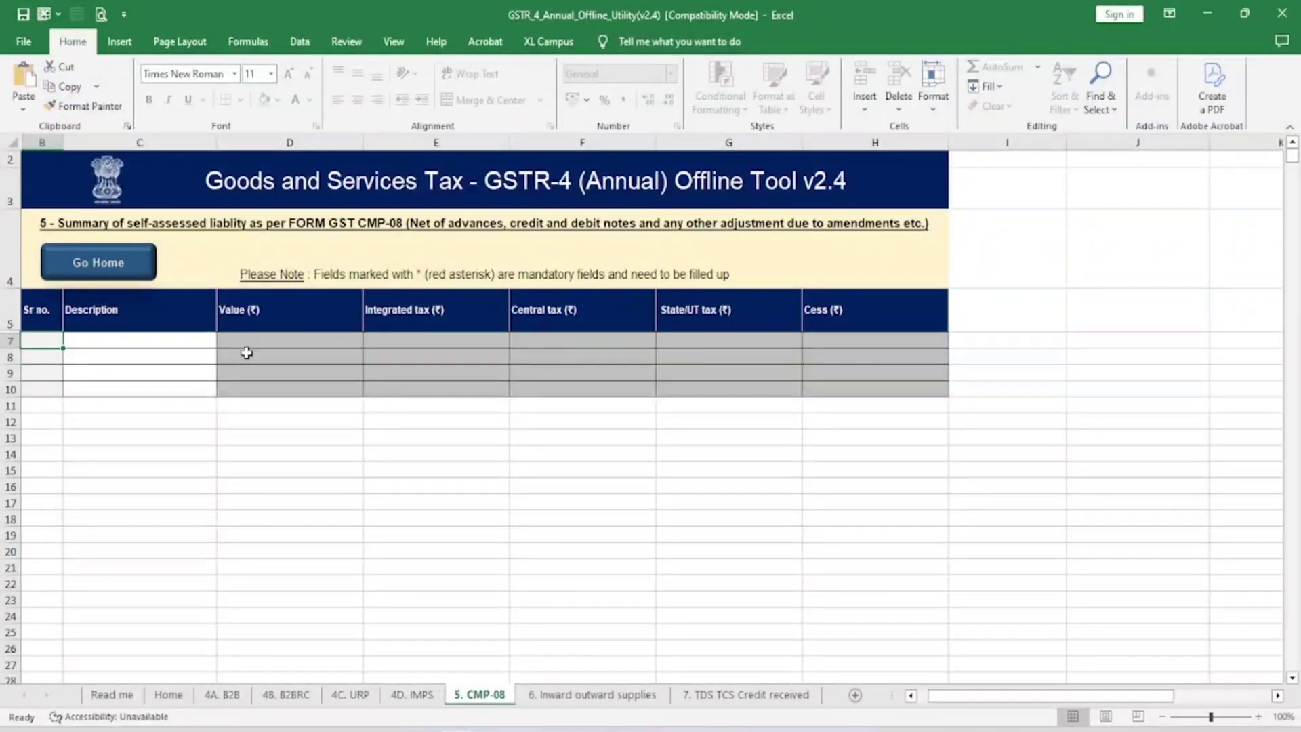
click(173, 341)
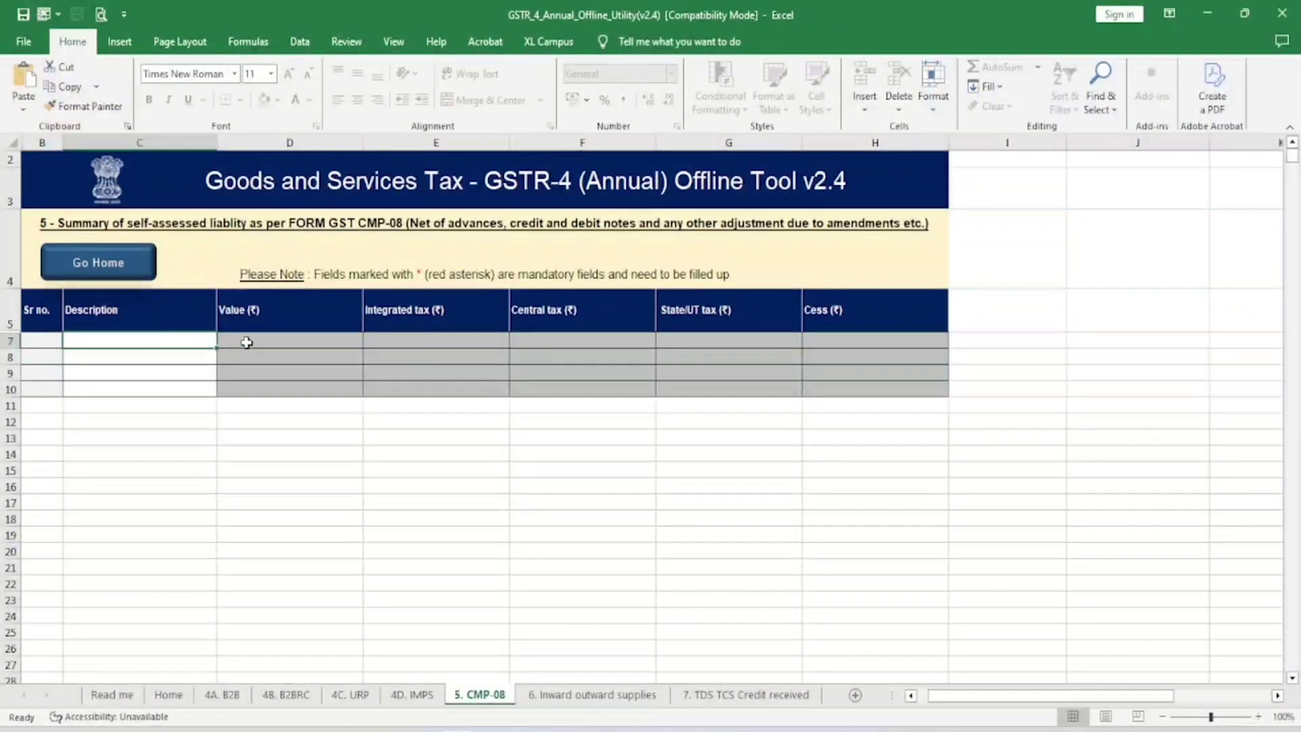
Step: Check sheet 6's 13,42,590.00 outward and 3,300.00 inward values, view sheet 7, return Home
click(569, 694)
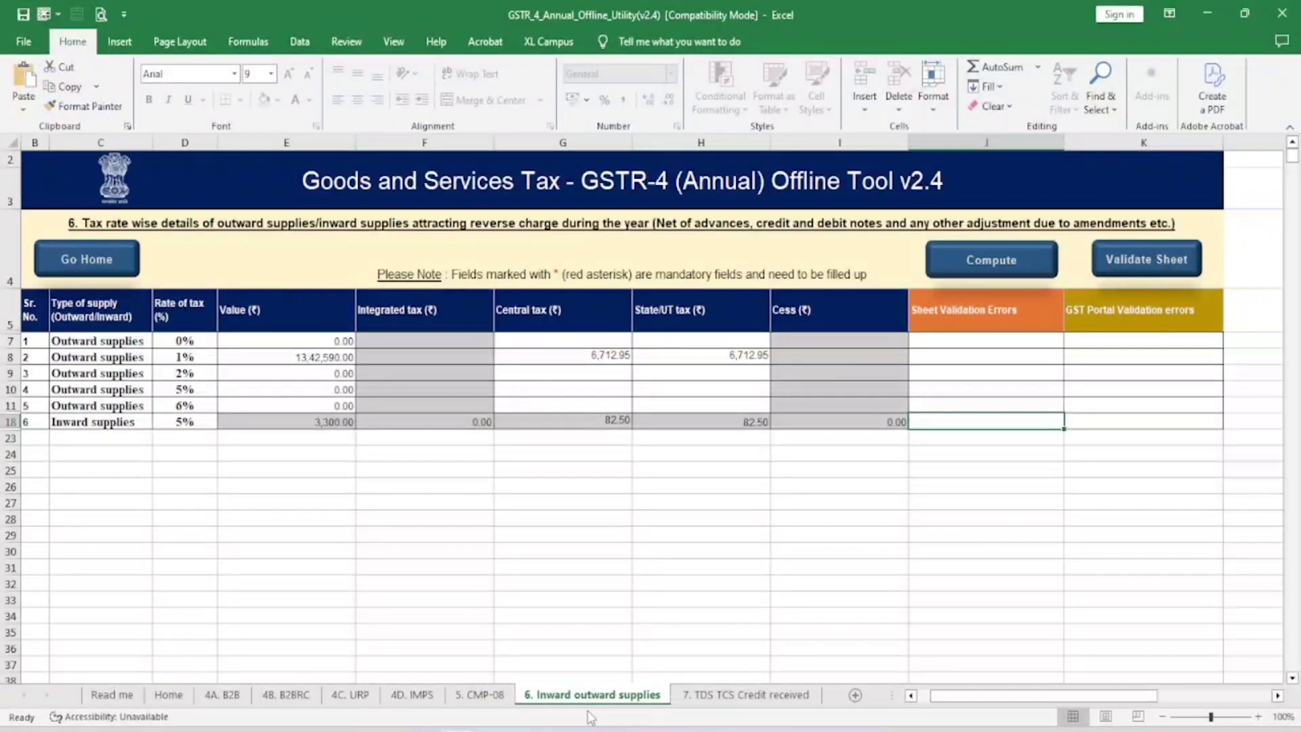
click(185, 357)
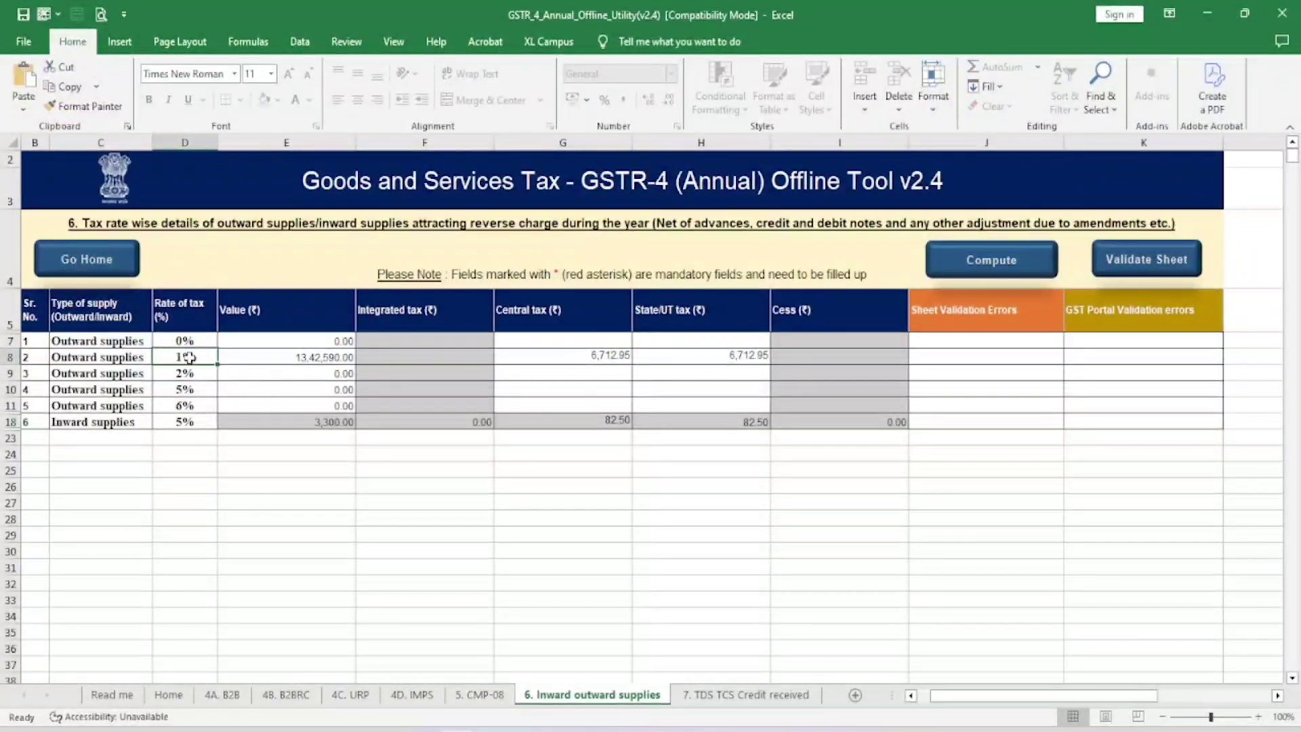
click(295, 357)
click(177, 425)
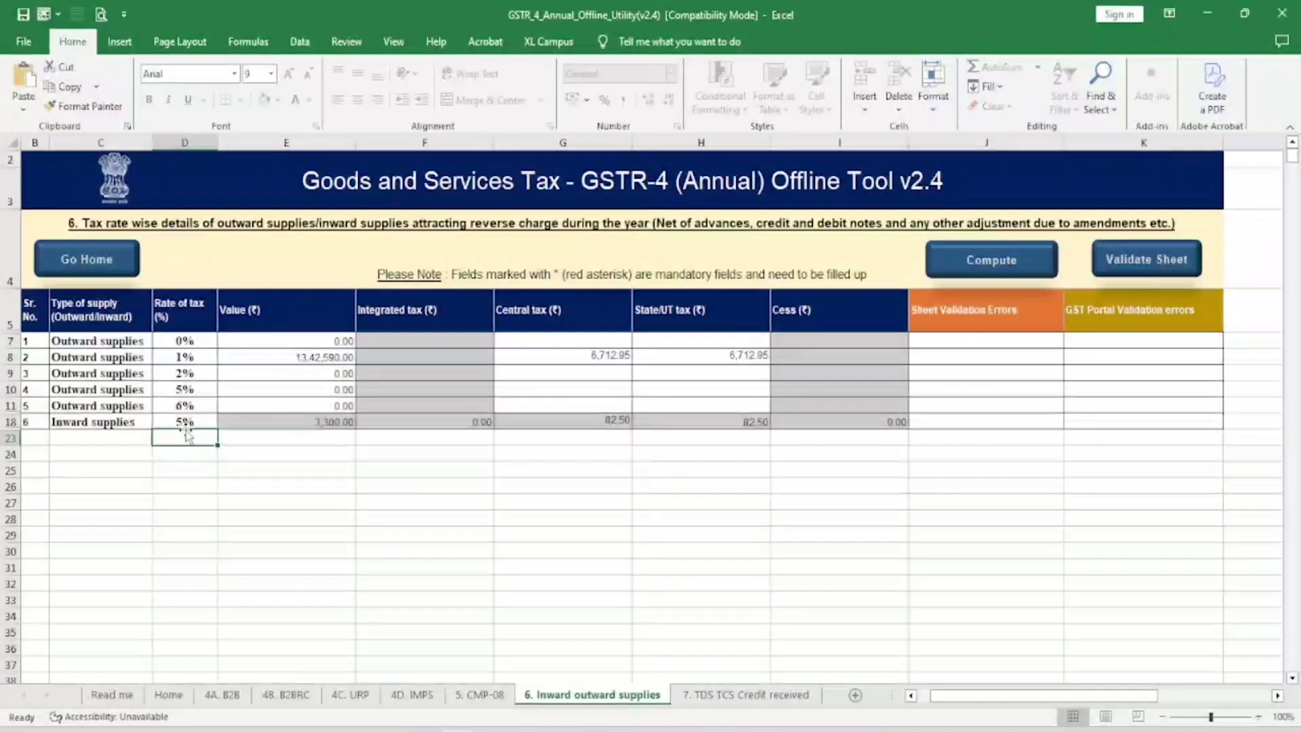
click(279, 424)
click(729, 702)
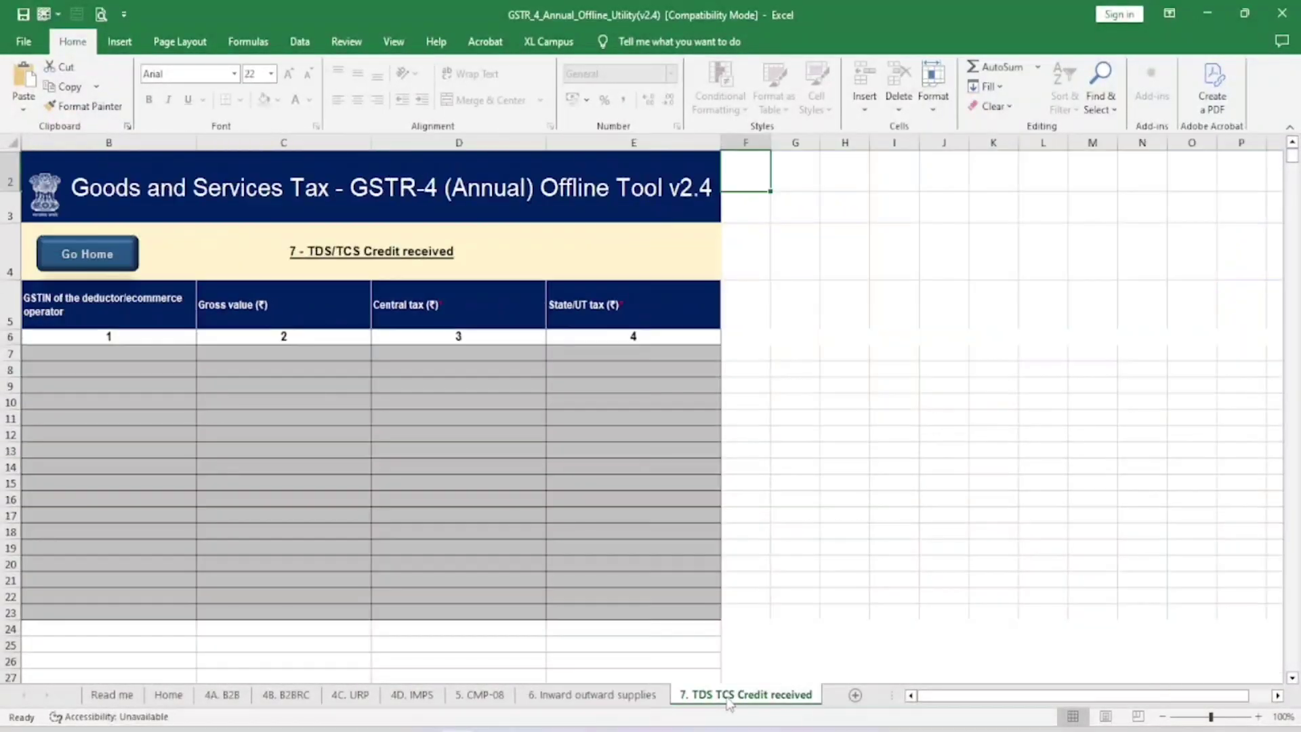
click(175, 698)
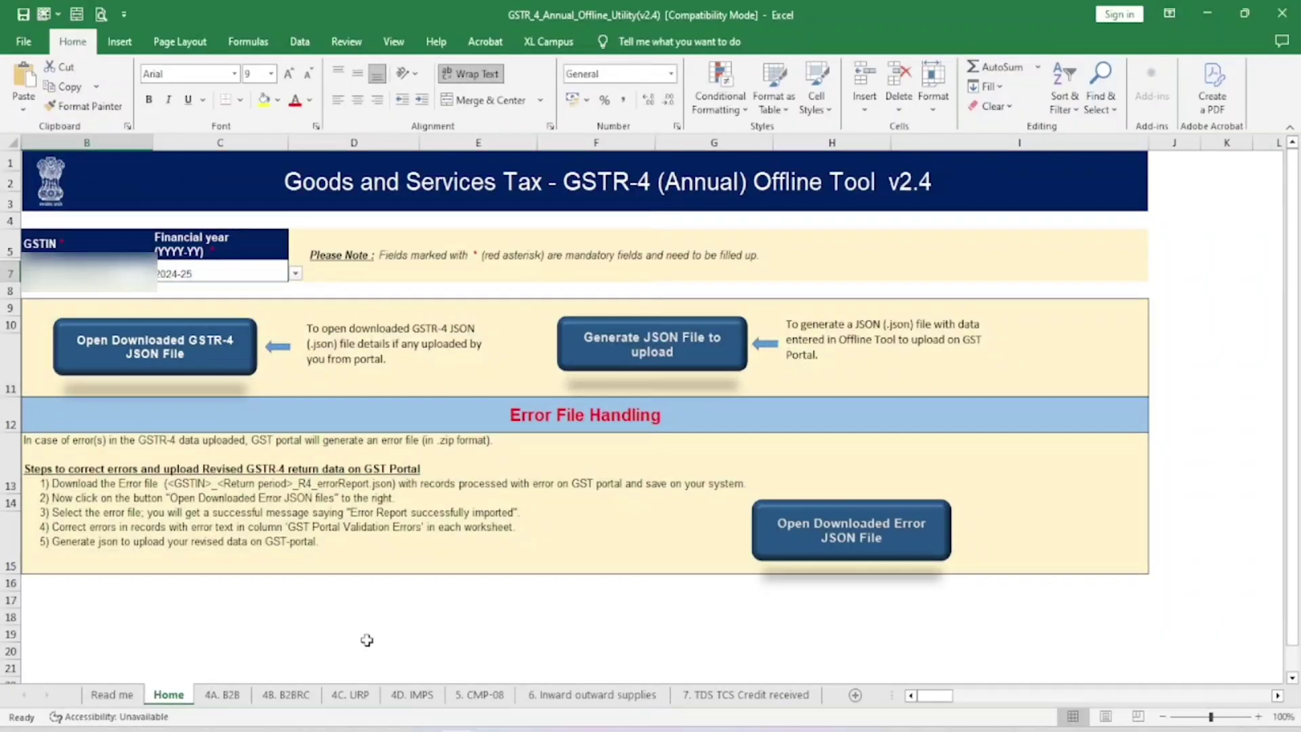
Step: Run Generate JSON File to upload, acknowledge the success message, and save the JSON file
click(661, 347)
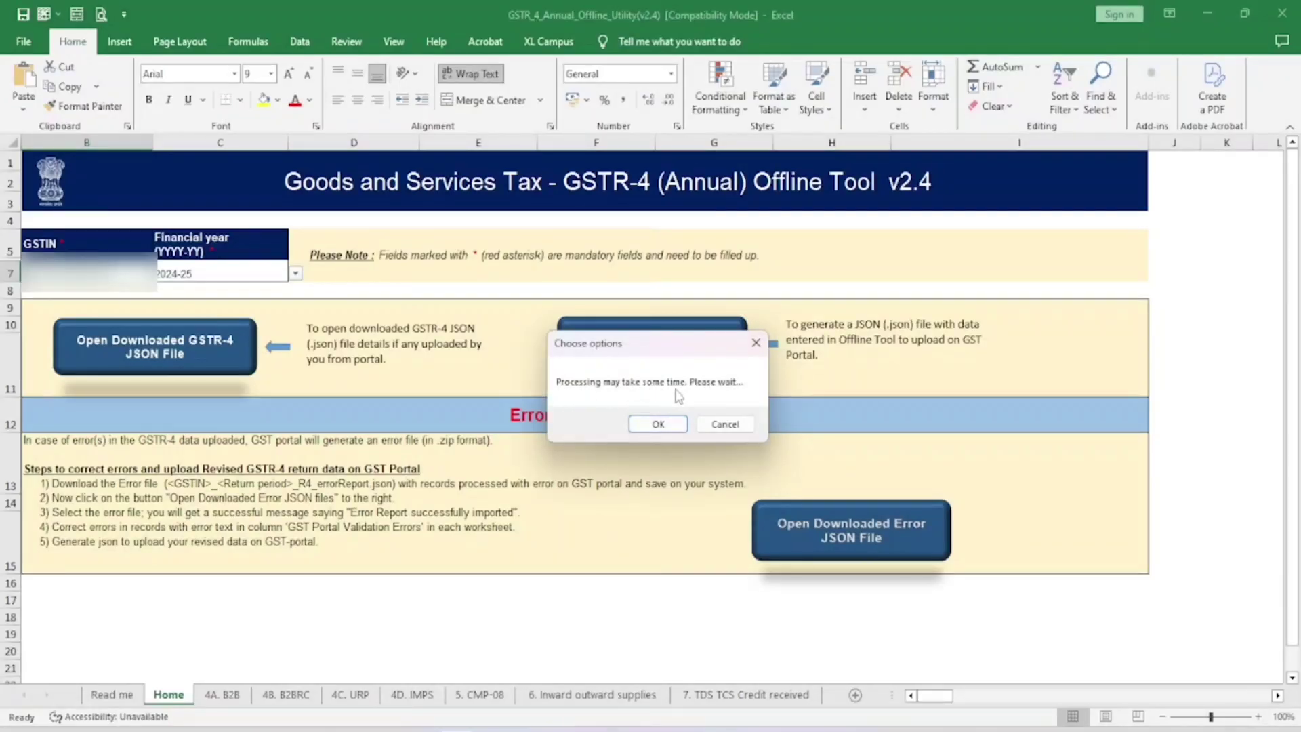
click(657, 424)
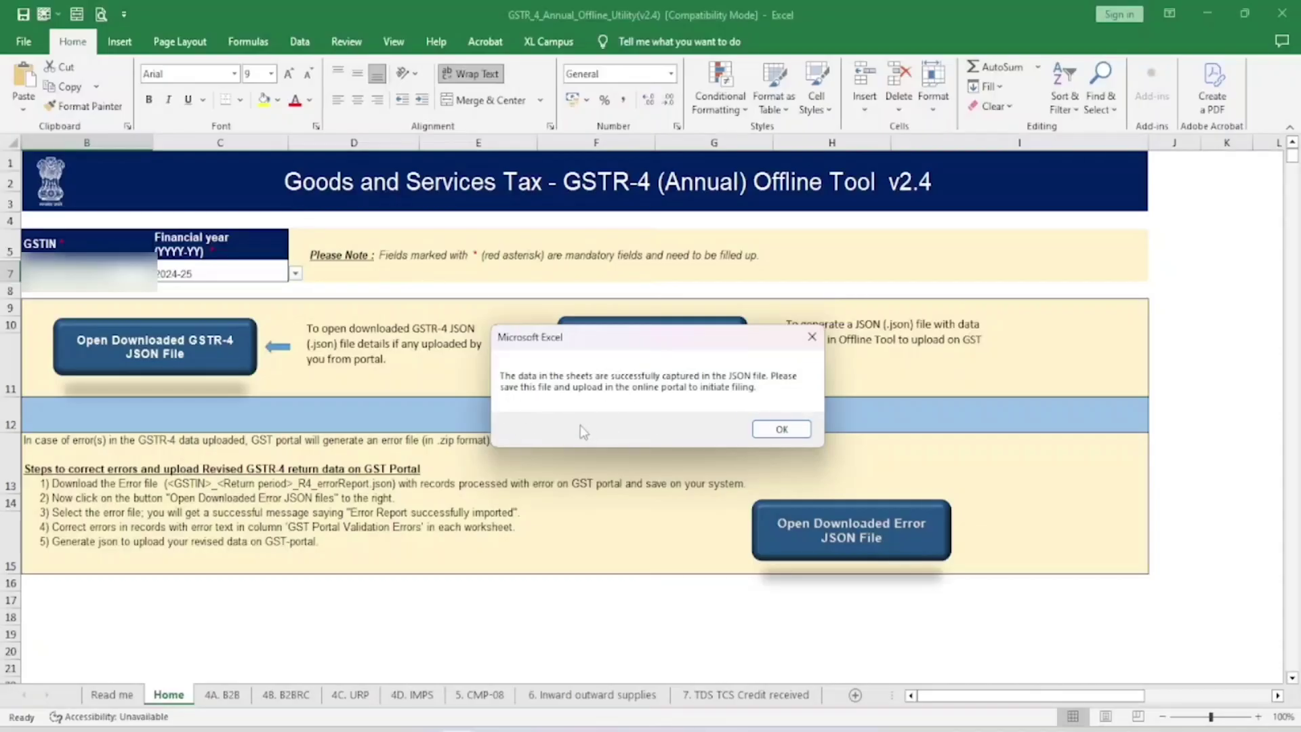
click(781, 430)
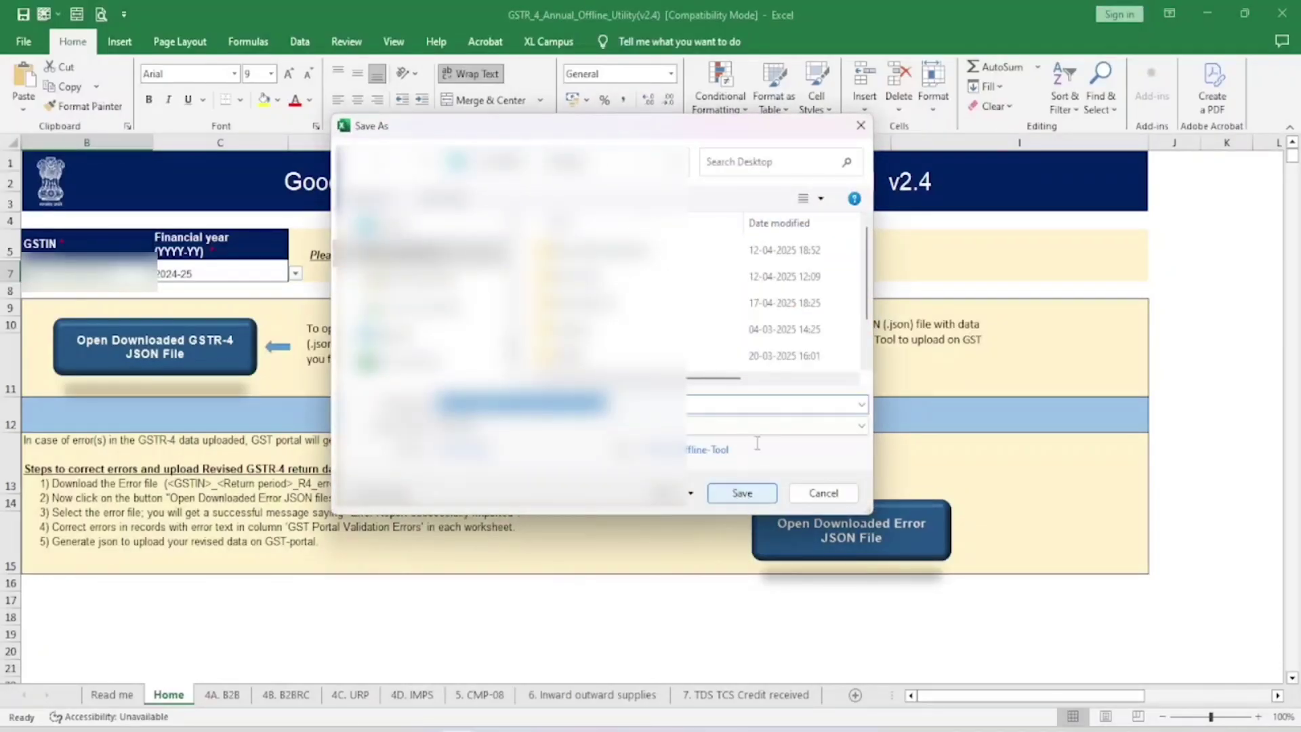
click(743, 494)
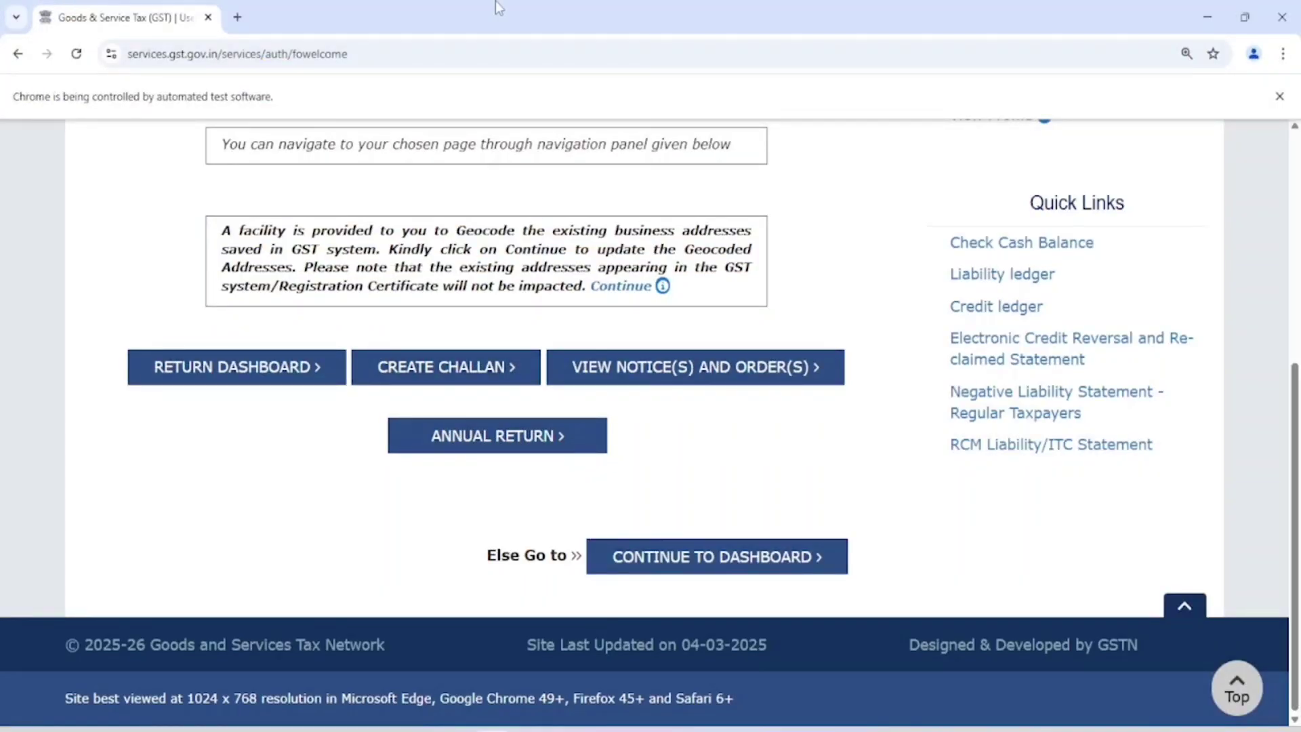
Step: Search 2024-25 annual returns and open the GSTR-4 UPLOAD/DOWNLOAD JSON page on its Upload tab
click(482, 443)
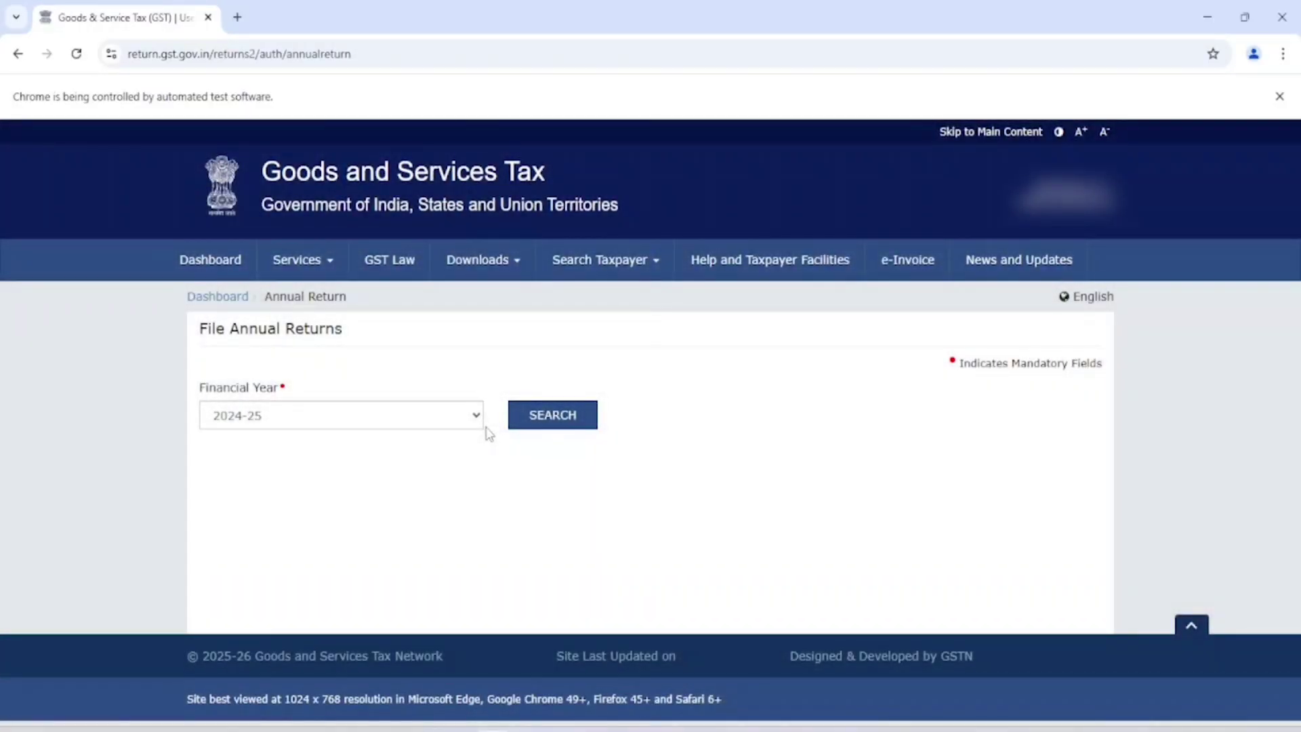
click(566, 412)
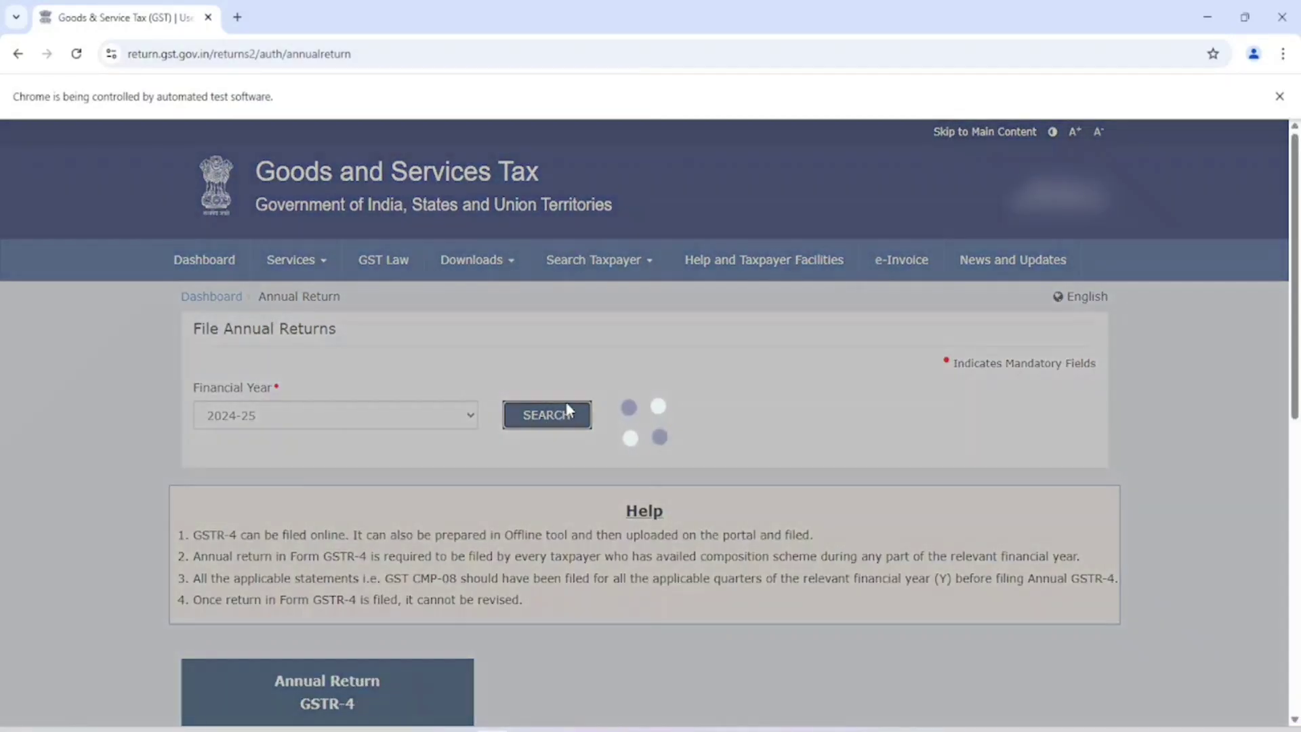
scroll(567, 412, down, 3)
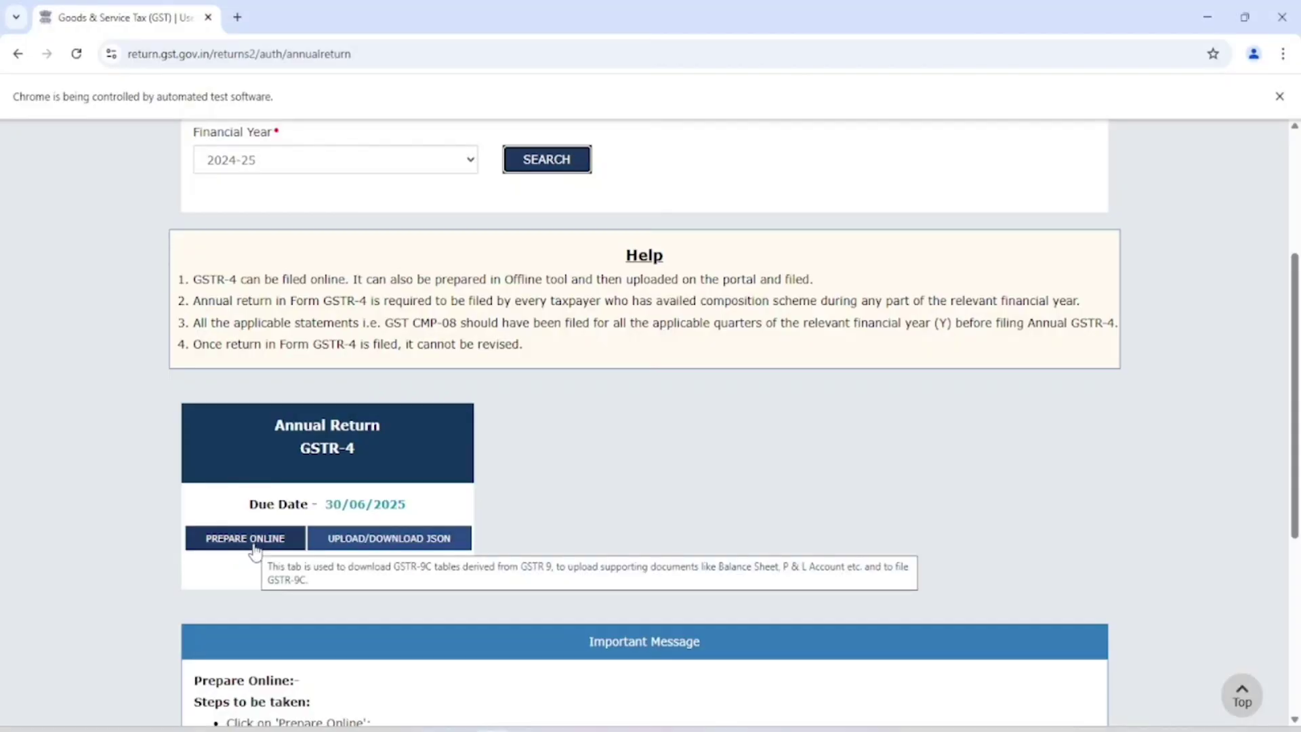
click(387, 551)
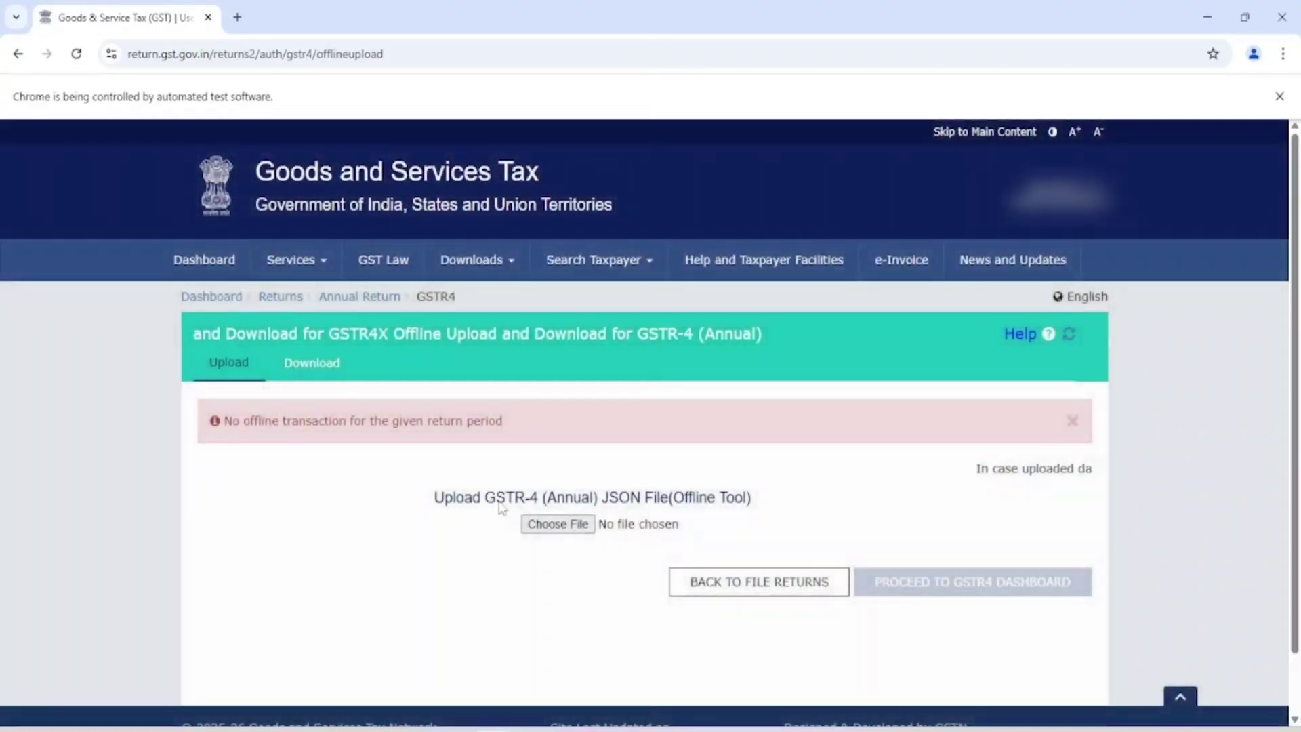
click(316, 370)
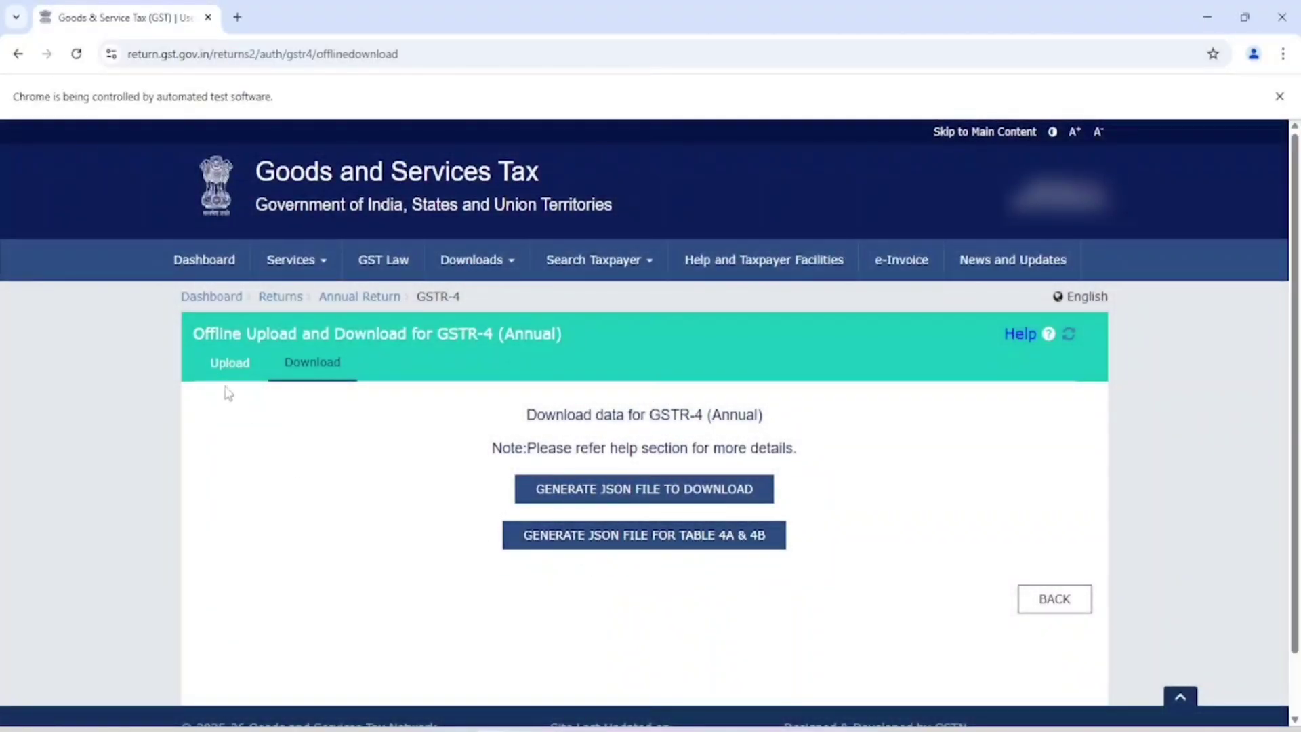
click(229, 375)
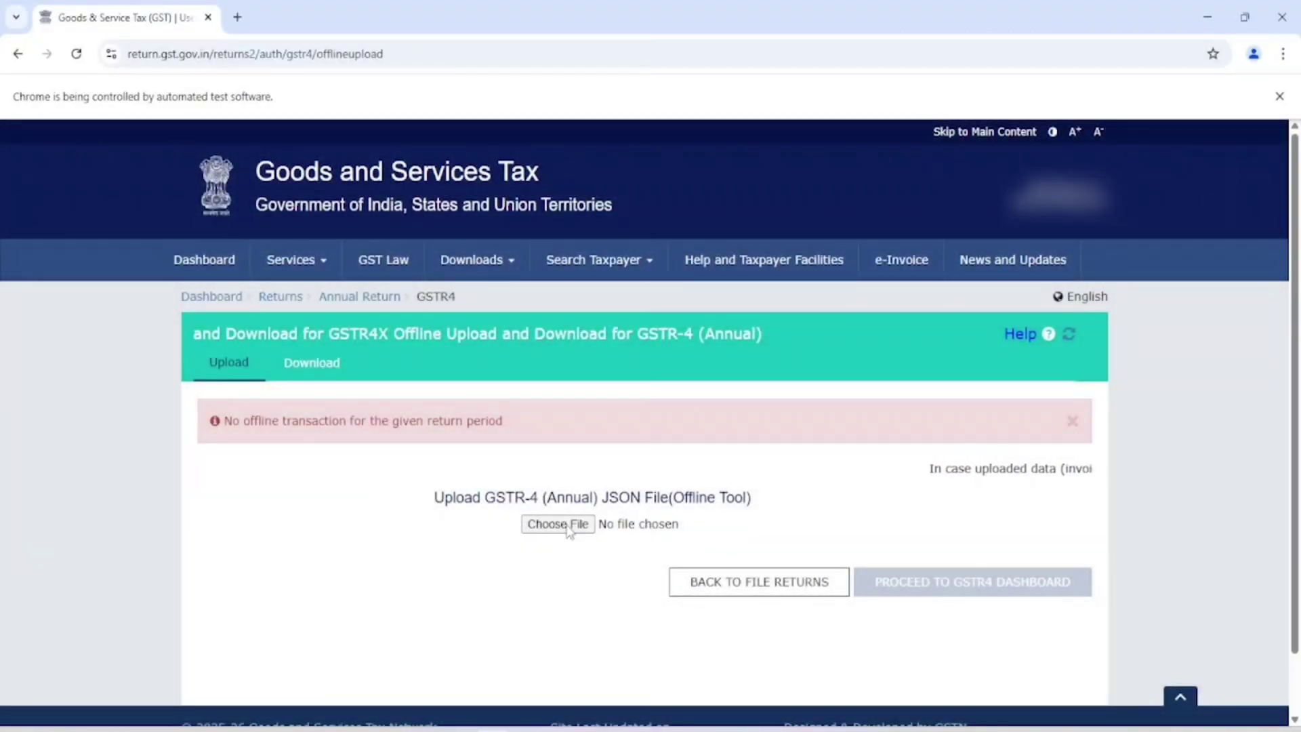
Step: Upload the saved GSTR-4 JSON file from the Desktop folder
click(567, 530)
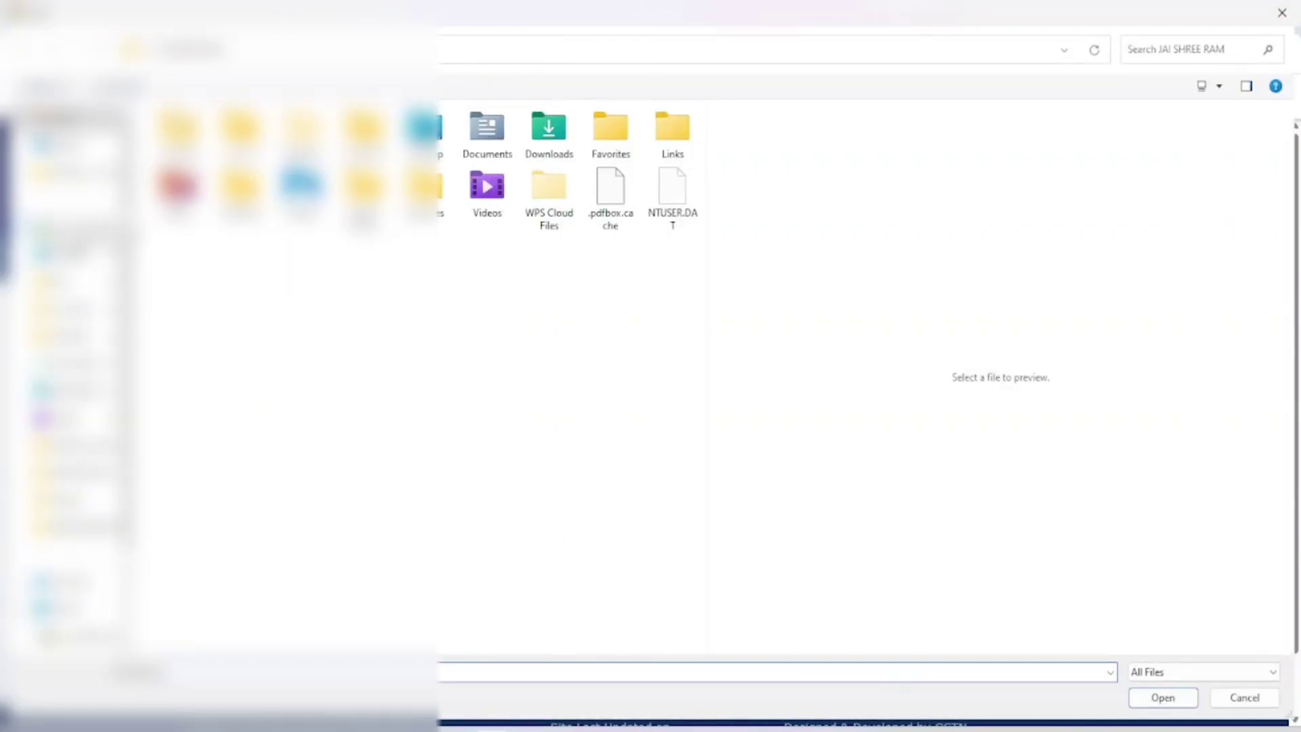
double_click(424, 132)
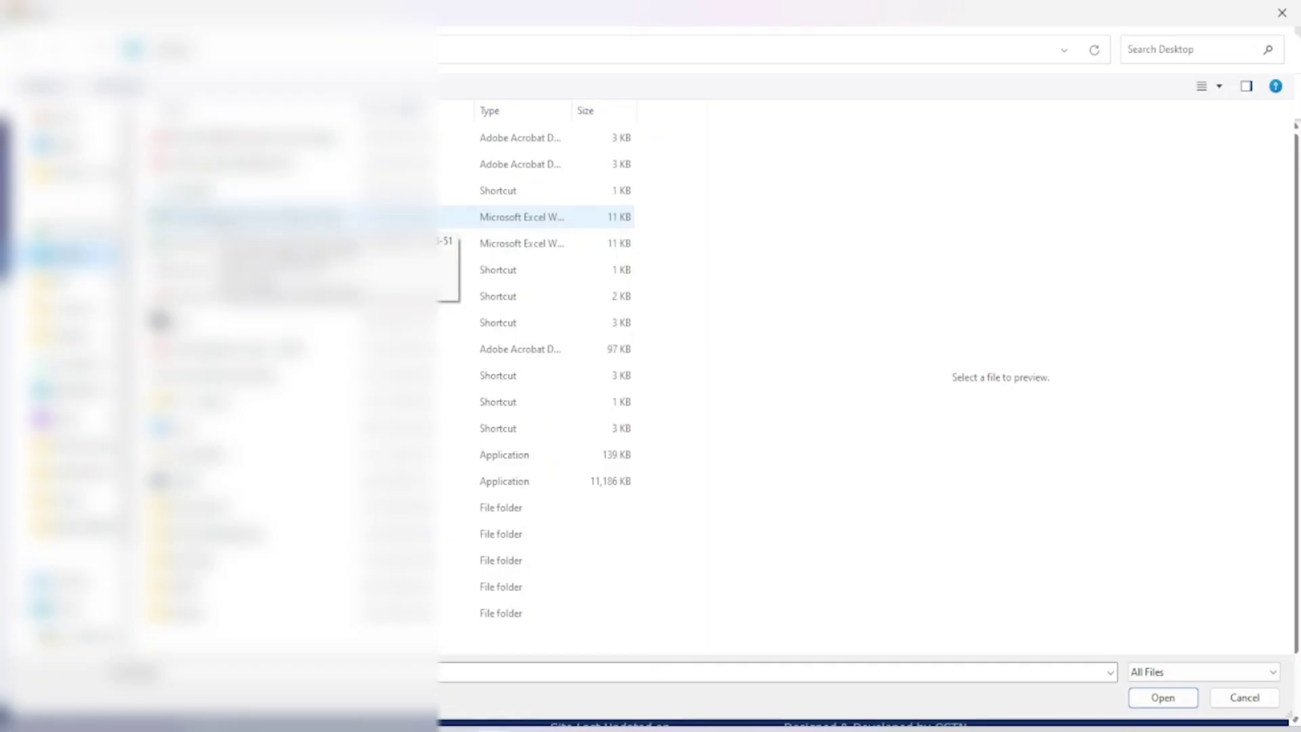
key(Escape)
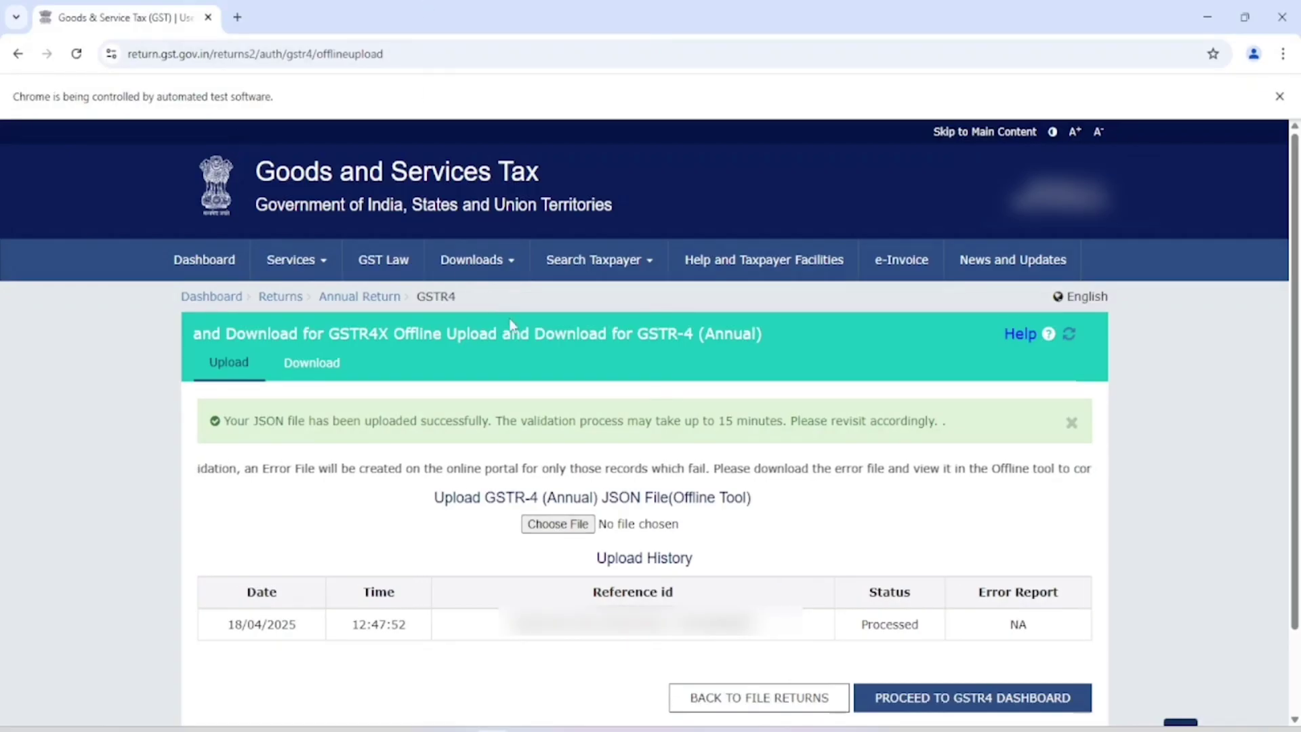
Step: Confirm Upload History shows the 18/04/2025 upload as Processed with error report NA
scroll(581, 459, down, 2)
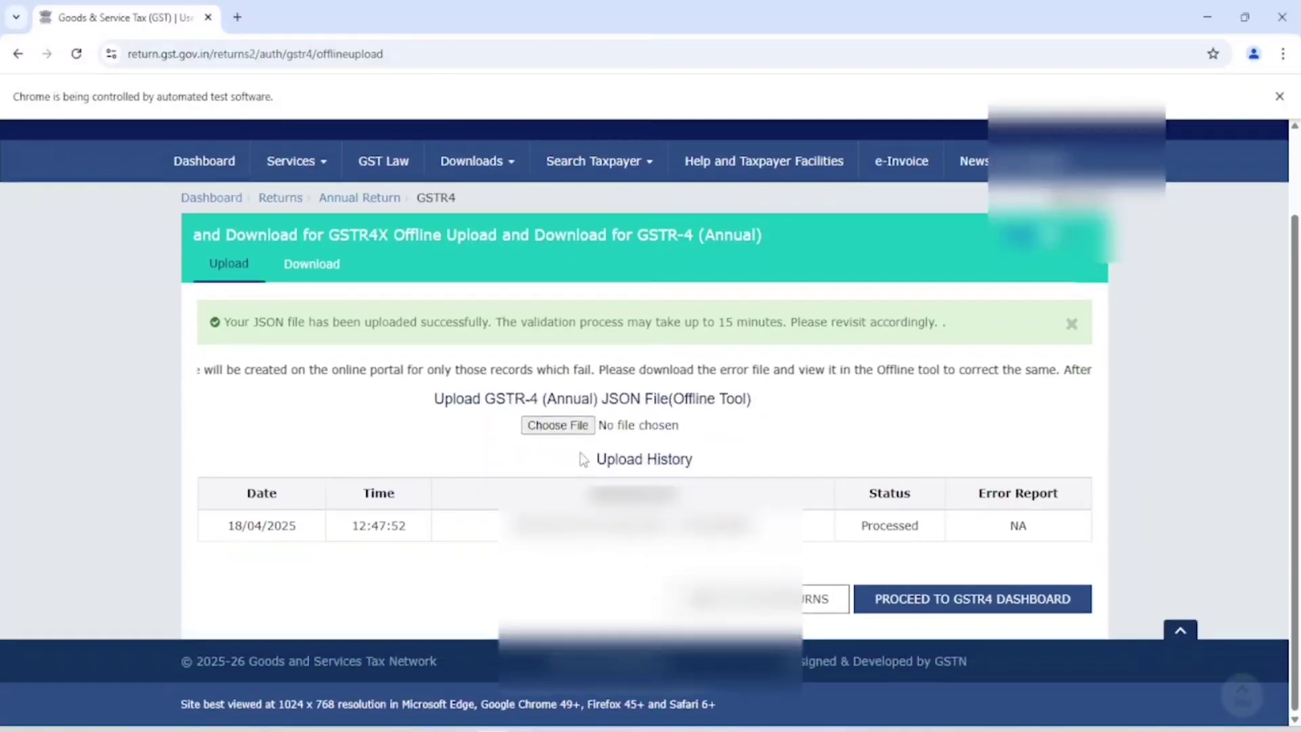
drag(227, 526, 400, 527)
drag(494, 540, 760, 535)
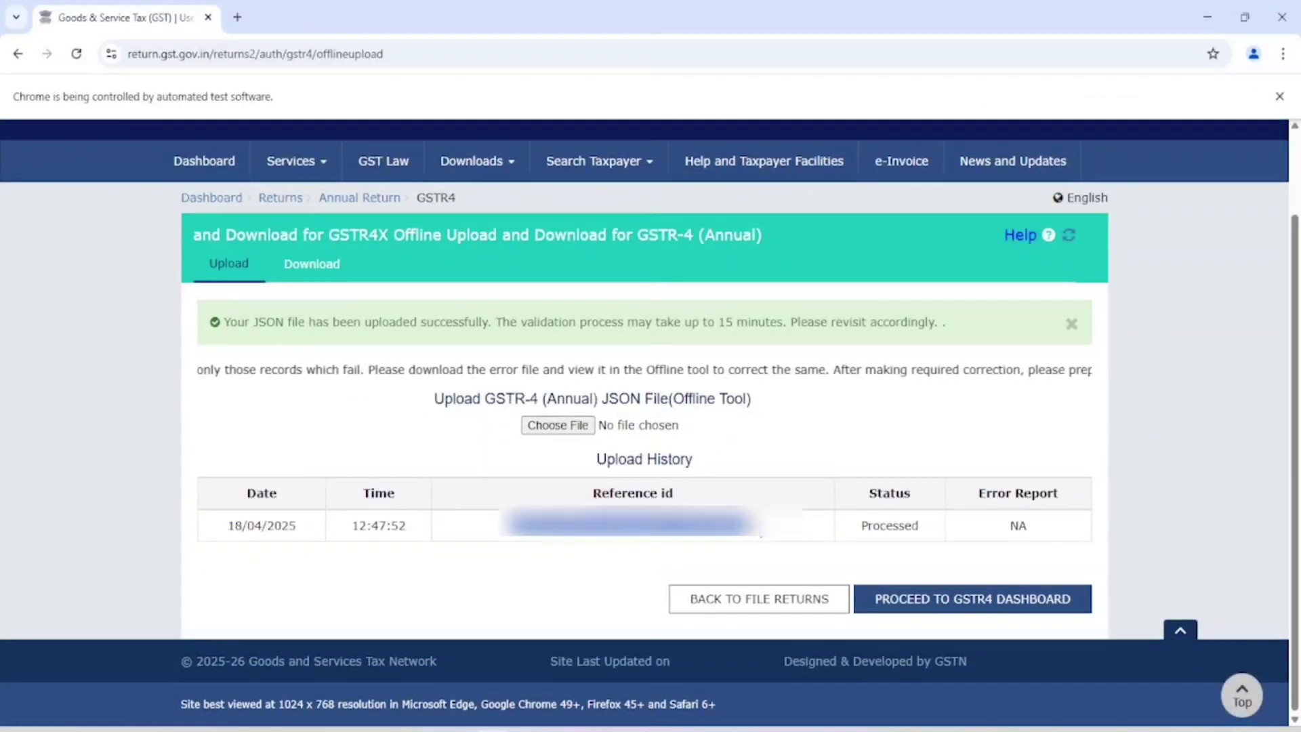
double_click(886, 526)
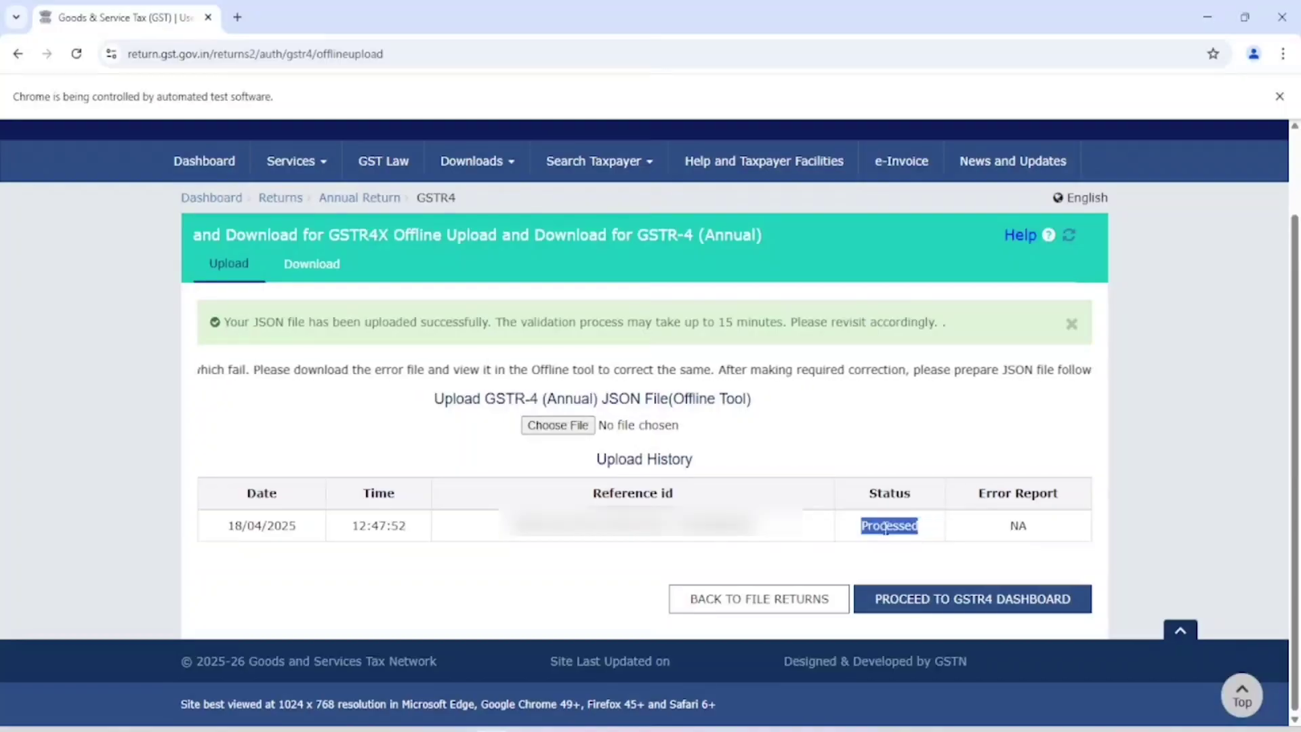
double_click(1023, 536)
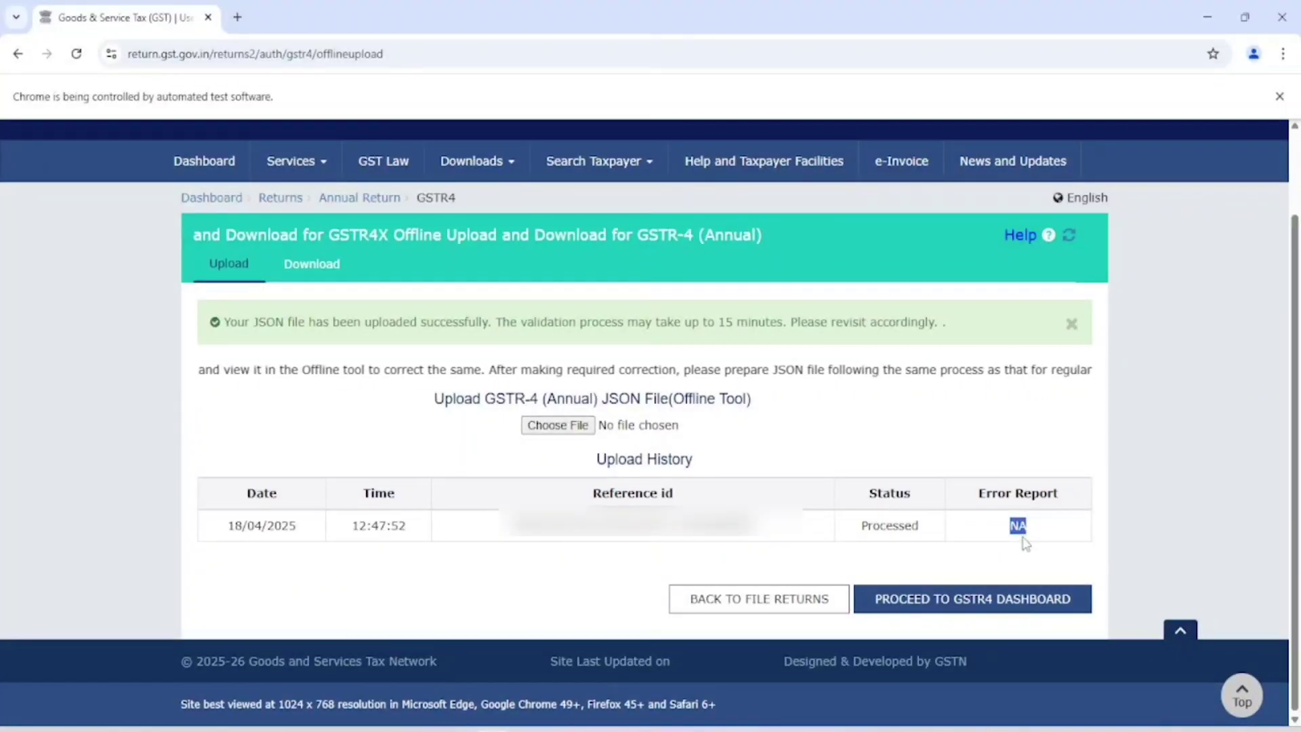
click(1027, 451)
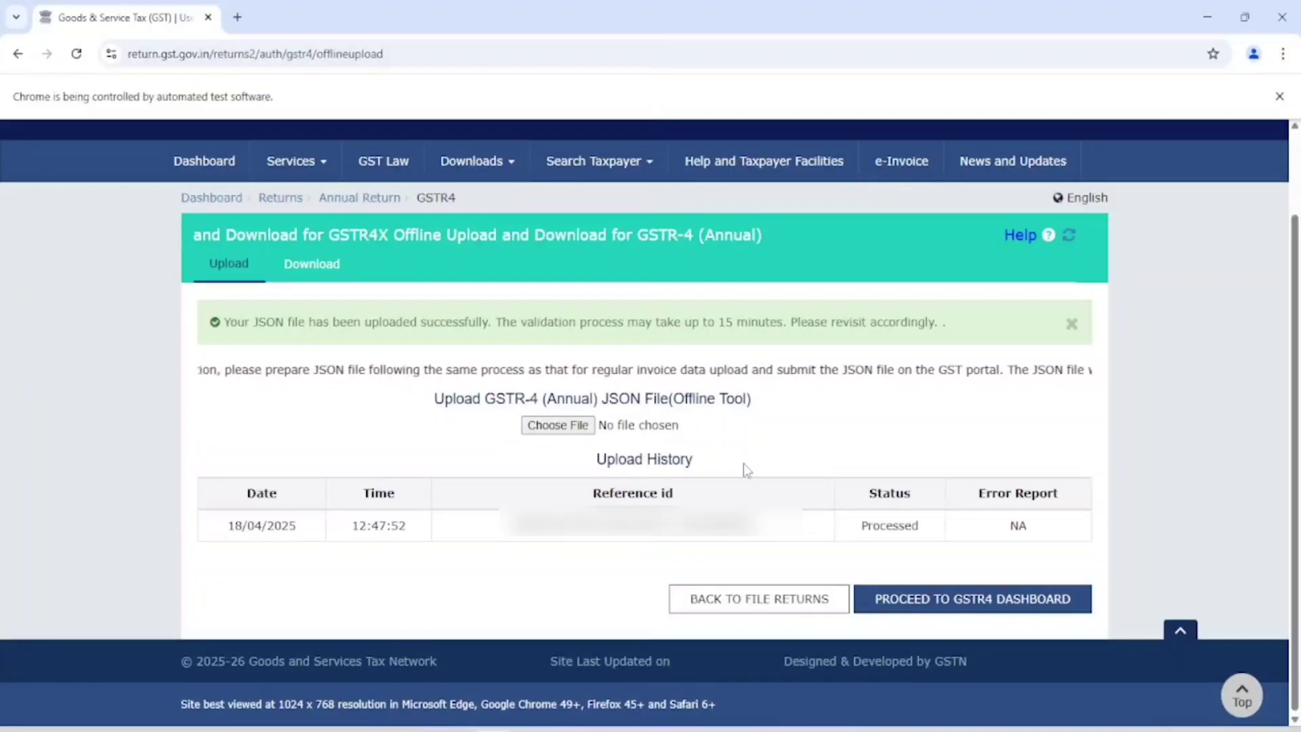
Step: Review both pages of Table 4A registered-supplier inward records, then go back to the GSTR-4 form
click(953, 607)
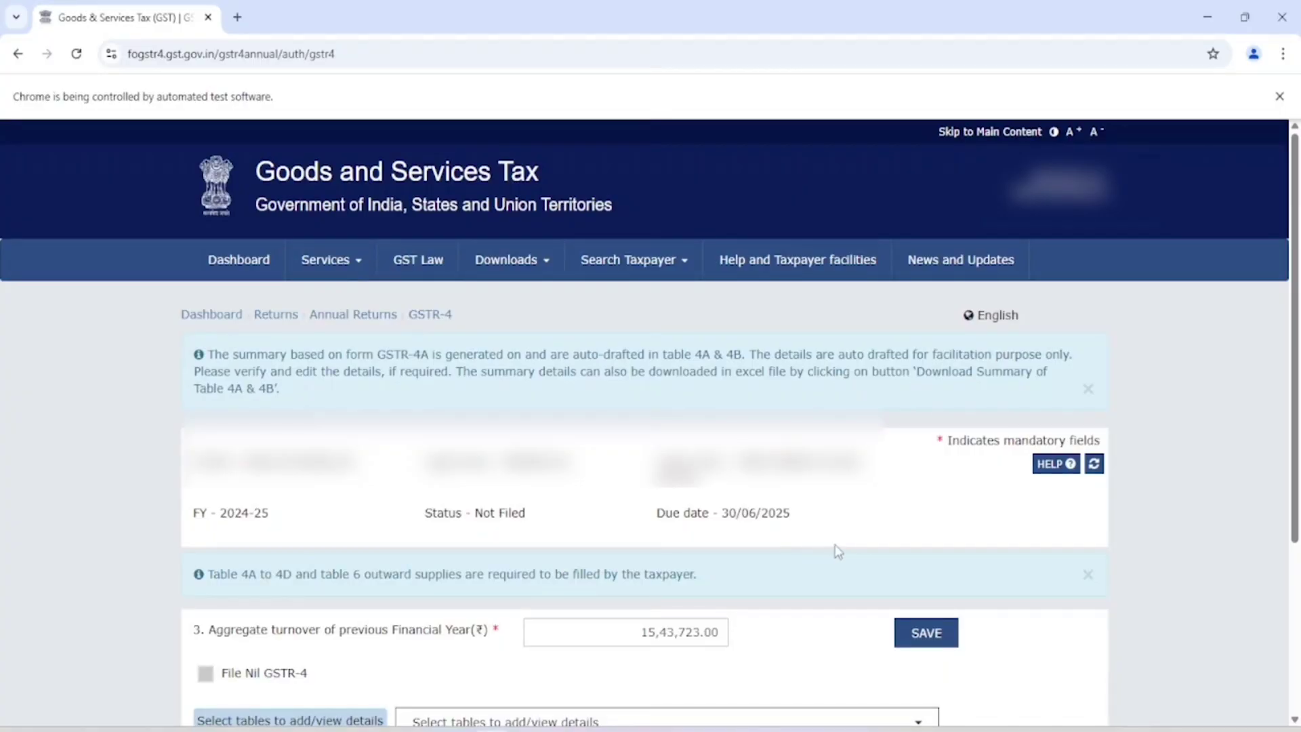
scroll(704, 588, down, 4)
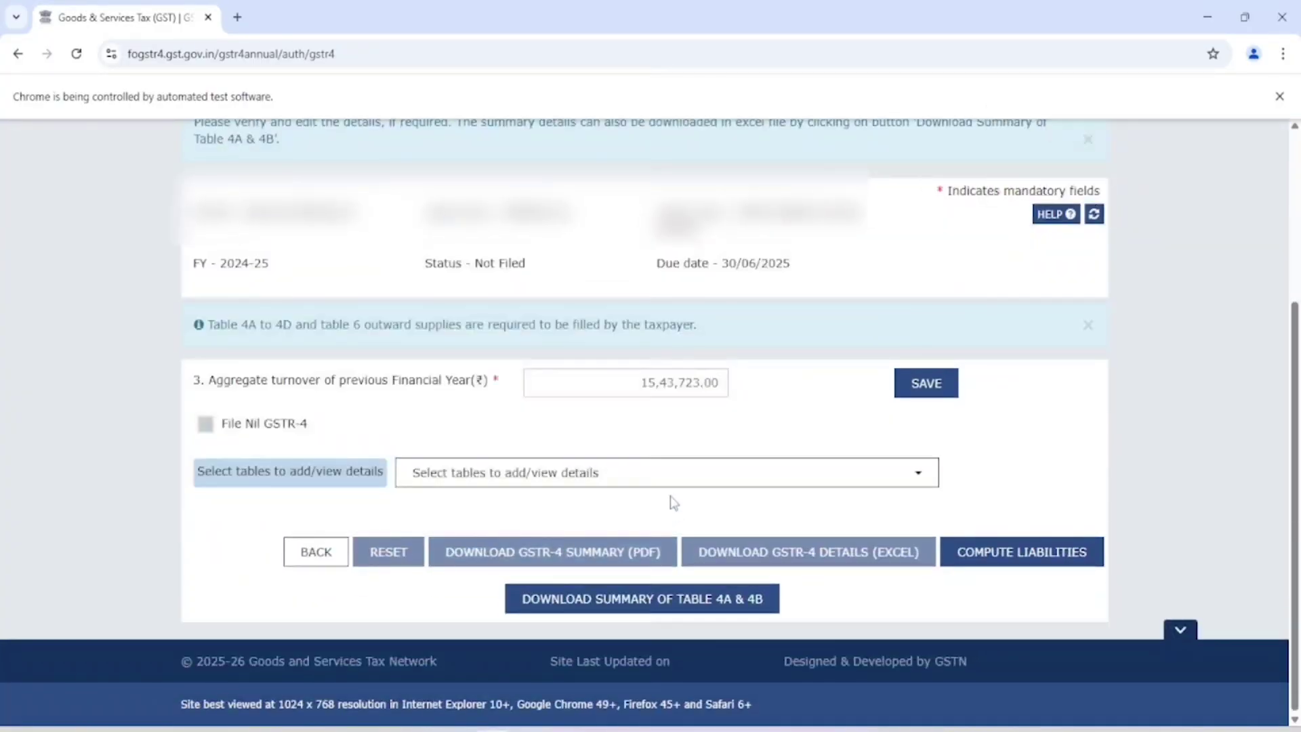
click(674, 470)
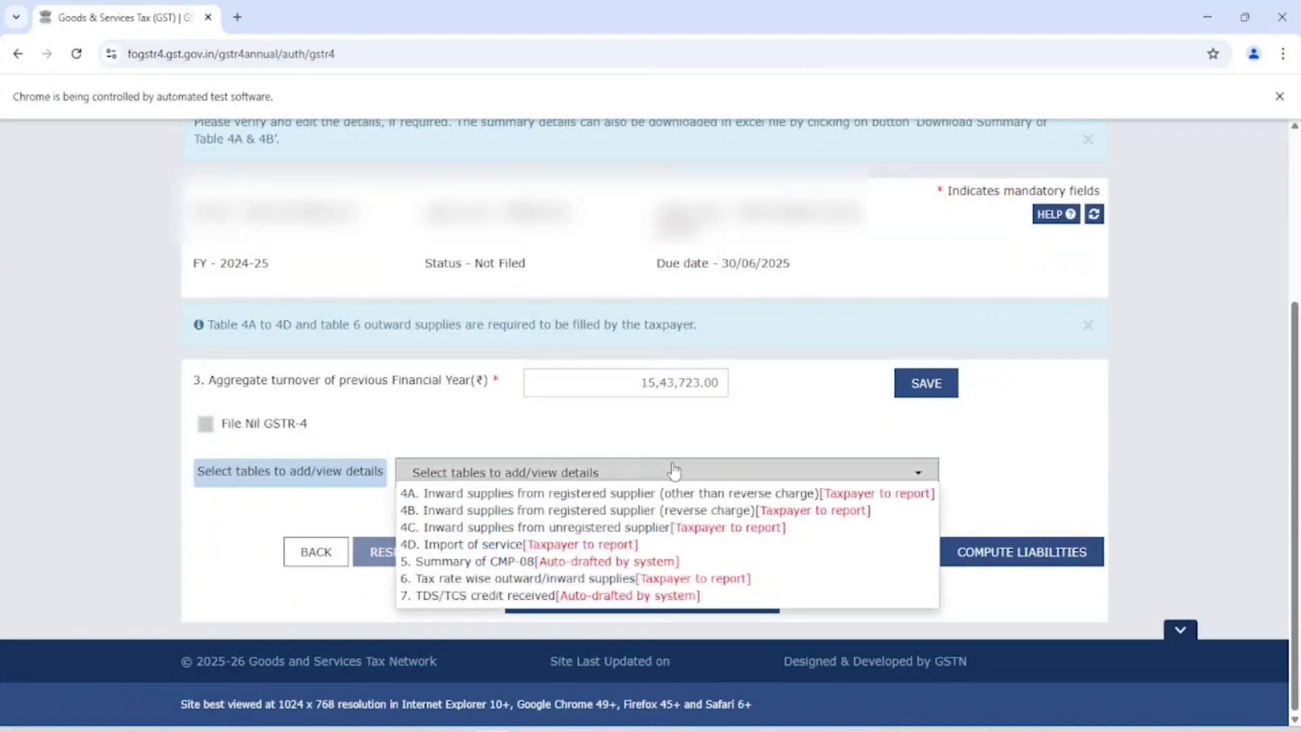
click(535, 495)
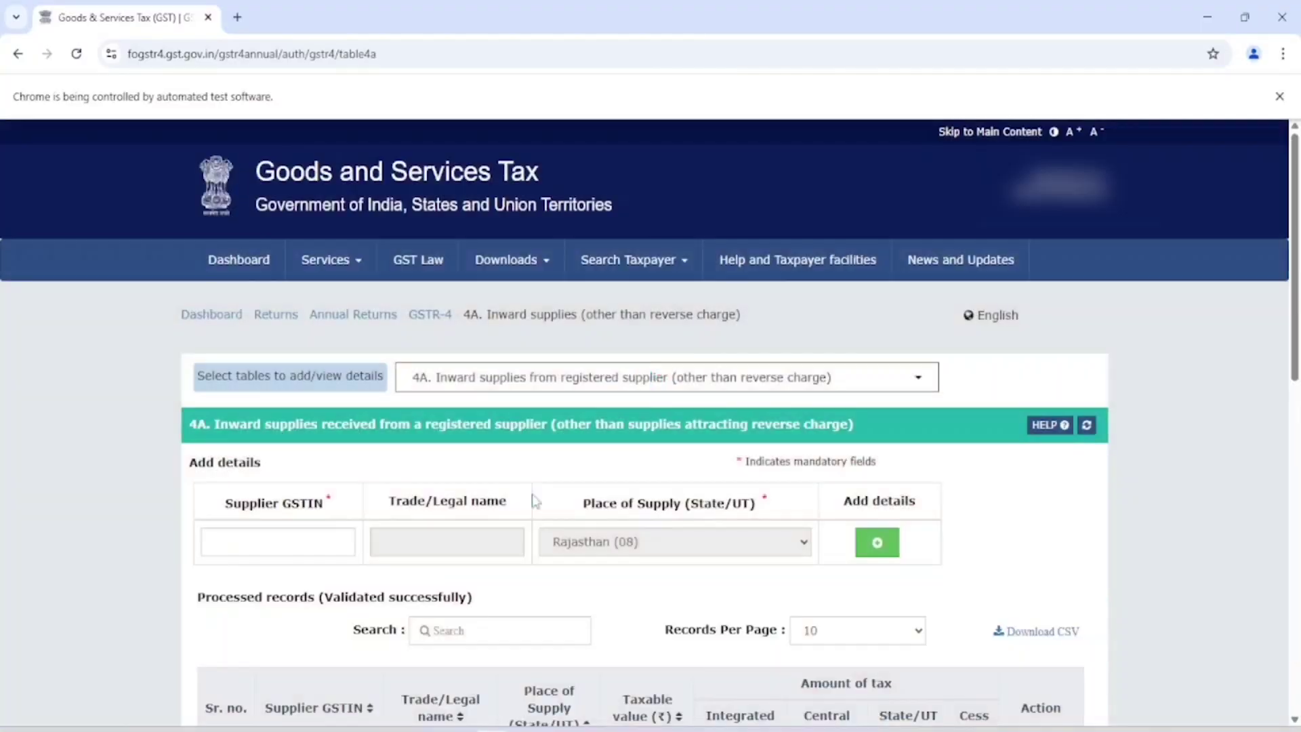
scroll(534, 503, down, 4)
scroll(549, 471, down, 2)
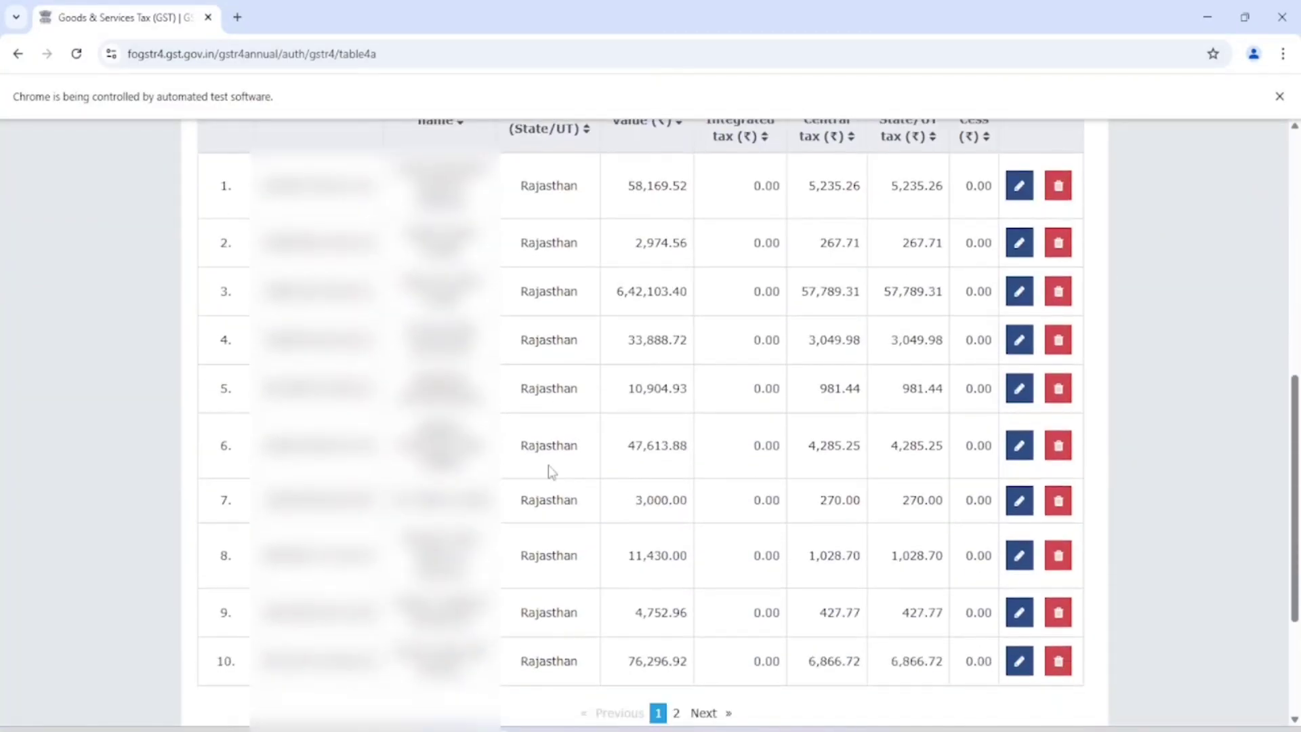
scroll(552, 472, down, 3)
click(675, 497)
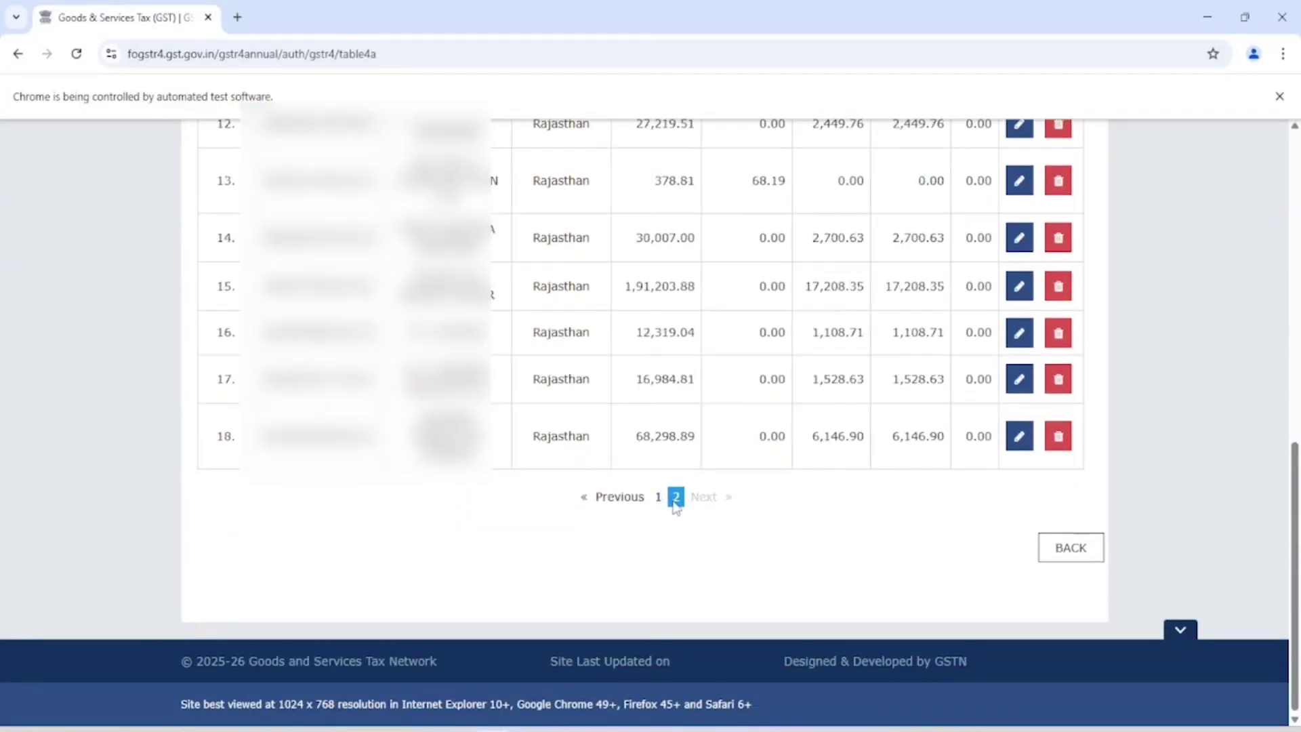
scroll(580, 499, up, 6)
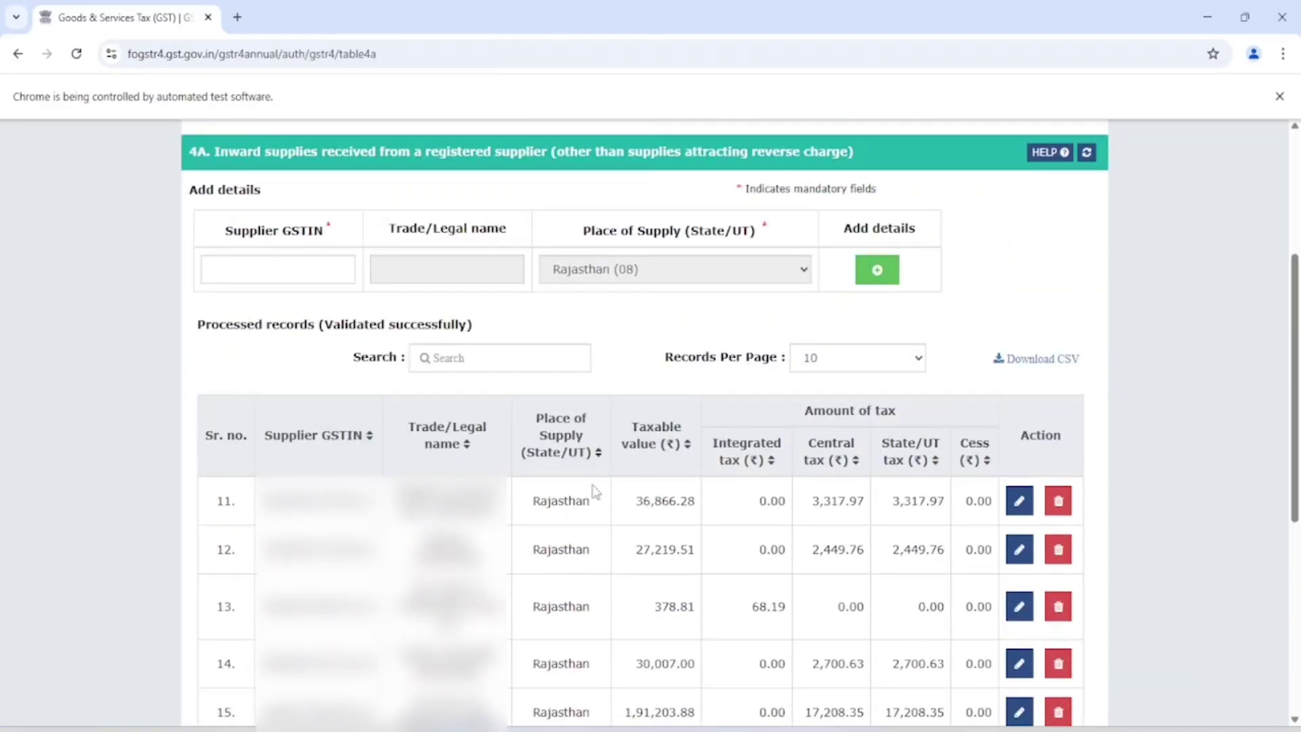
scroll(596, 487, down, 6)
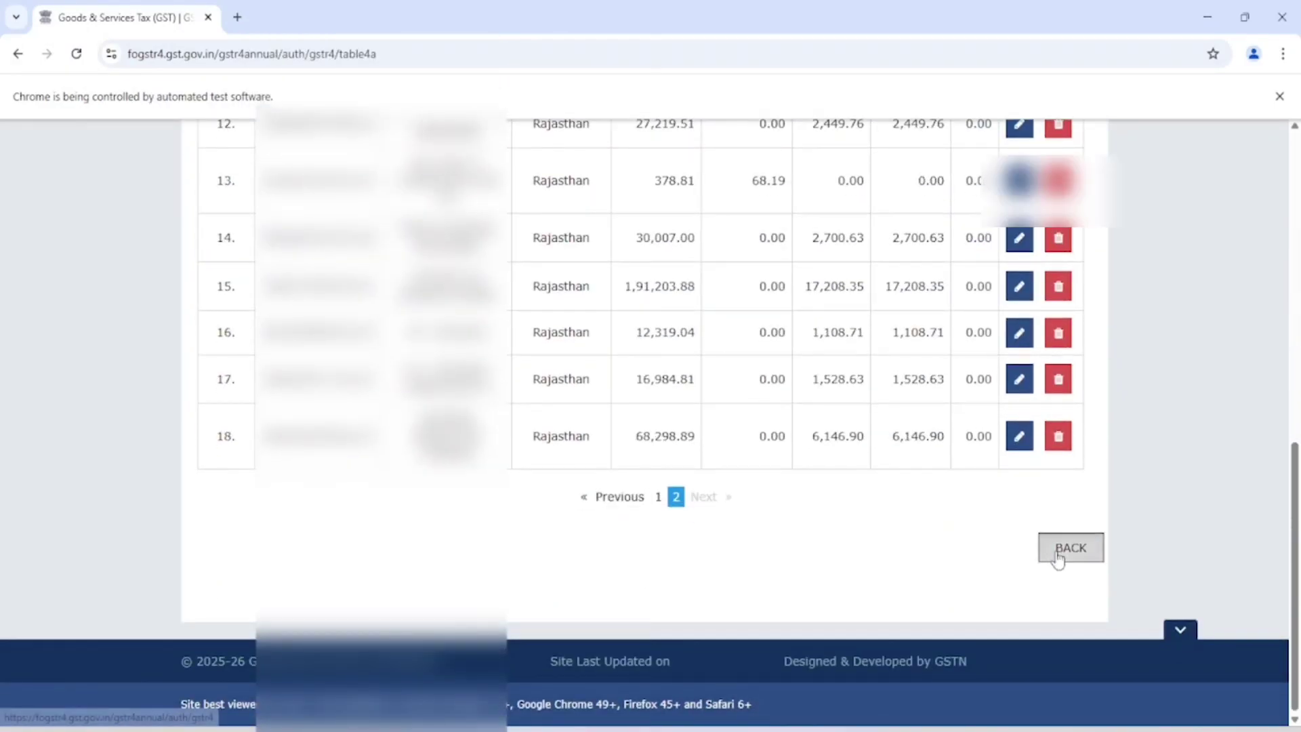
click(1057, 558)
Step: Review the Table 5 Summary of CMP-08 and return to the GSTR-4 main page
scroll(644, 441, down, 3)
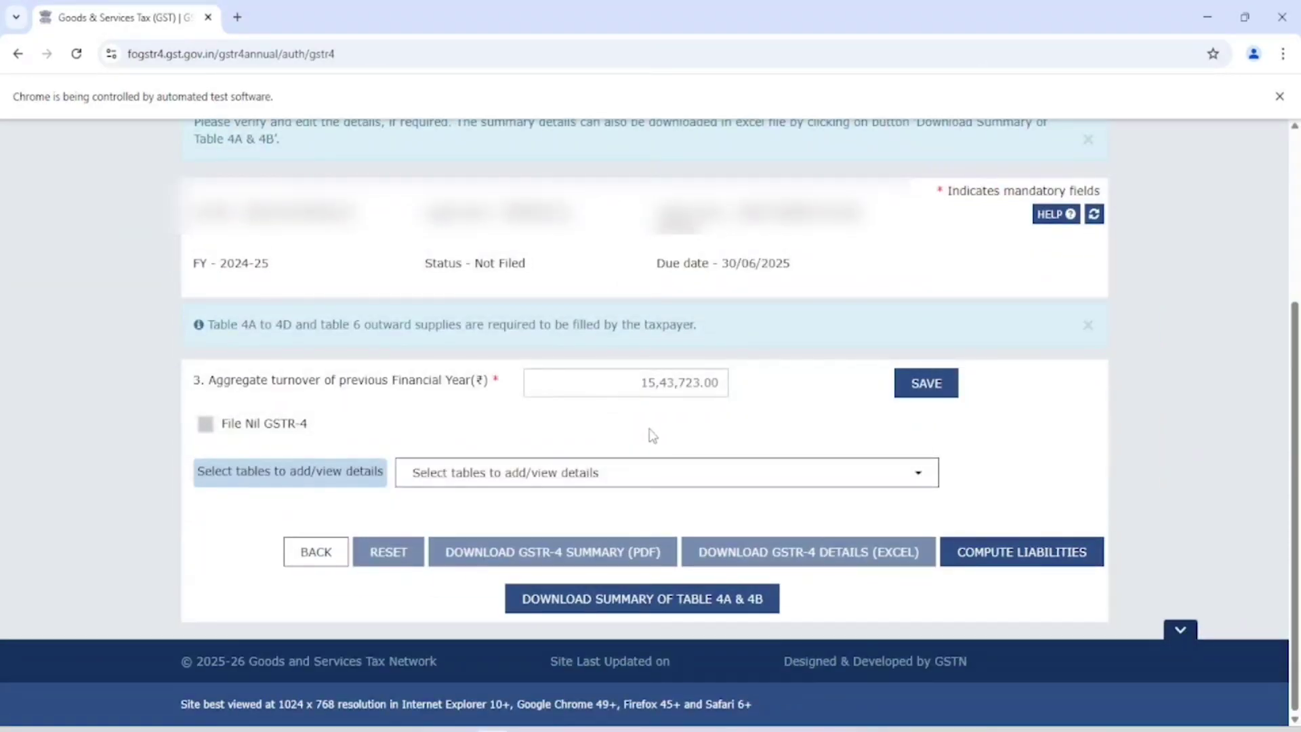
click(588, 483)
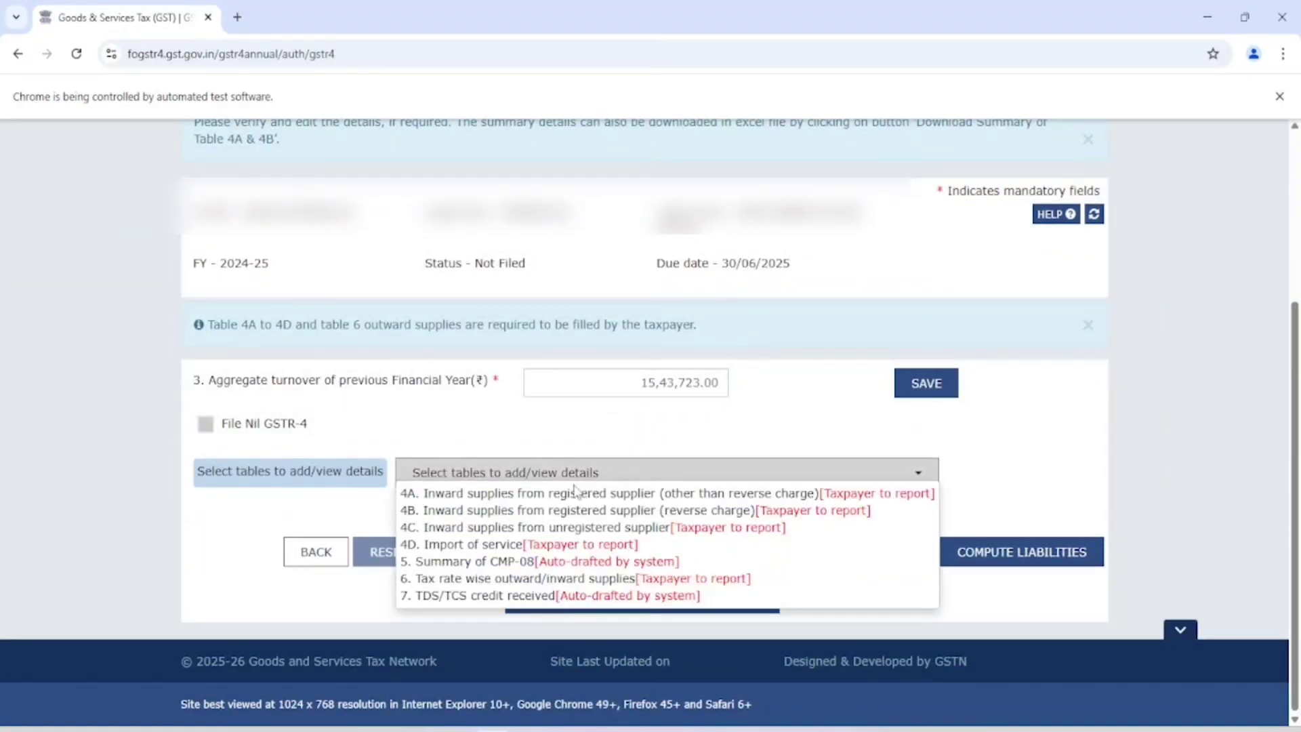
click(498, 561)
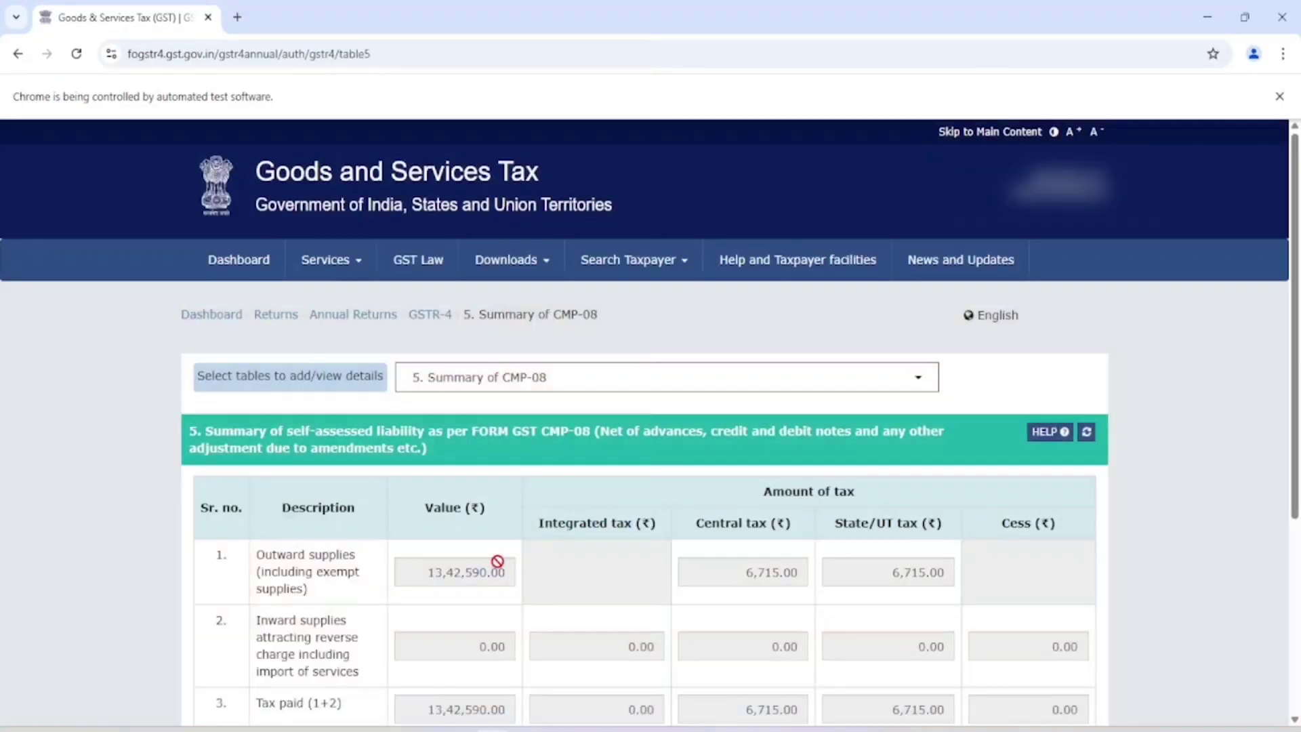
scroll(562, 538, down, 3)
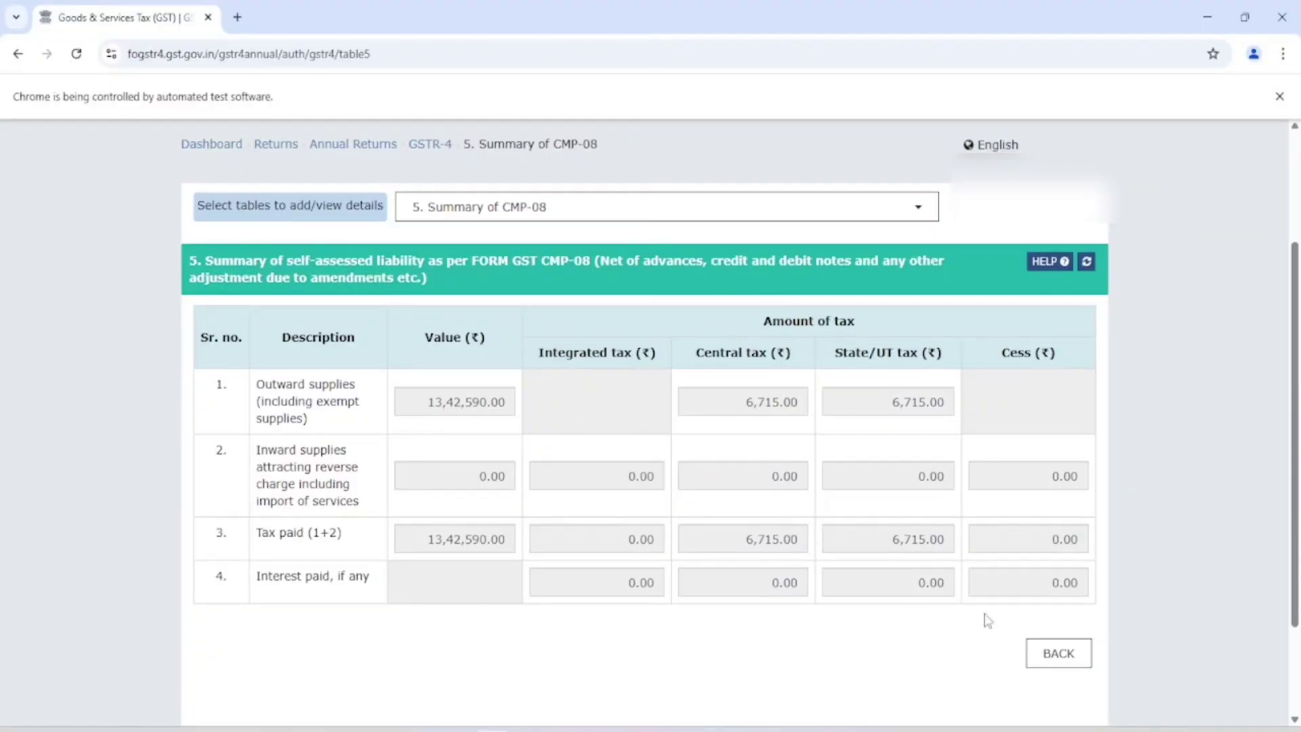
click(1055, 661)
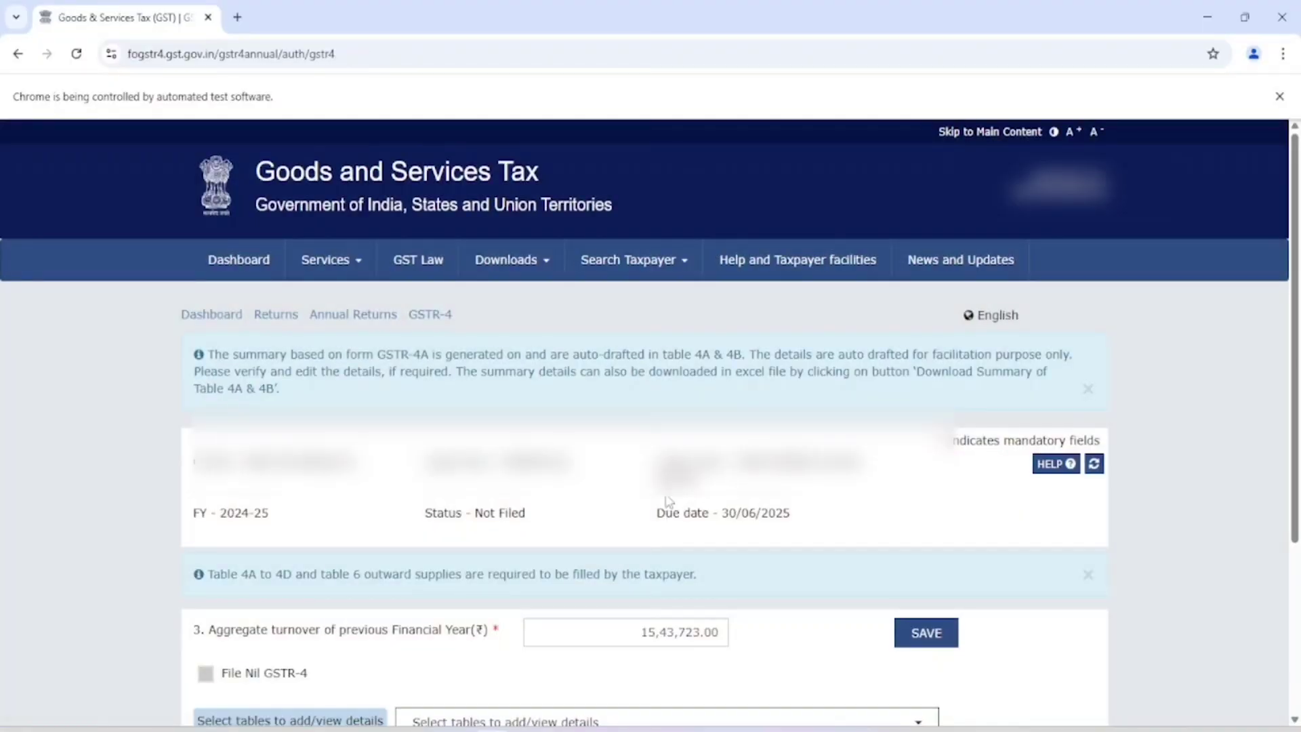
Step: Request COMPUTE LIABILITIES for the GSTR-4 return
scroll(668, 501, down, 3)
click(632, 481)
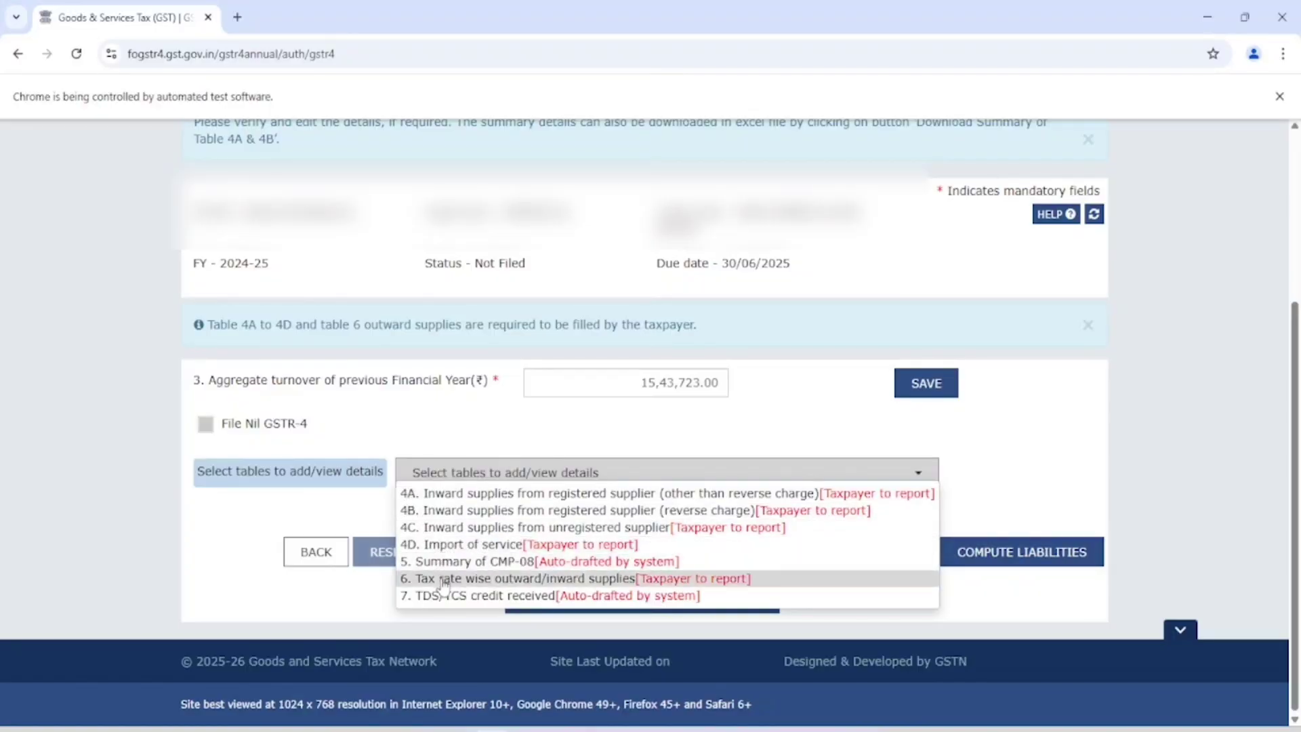
click(245, 572)
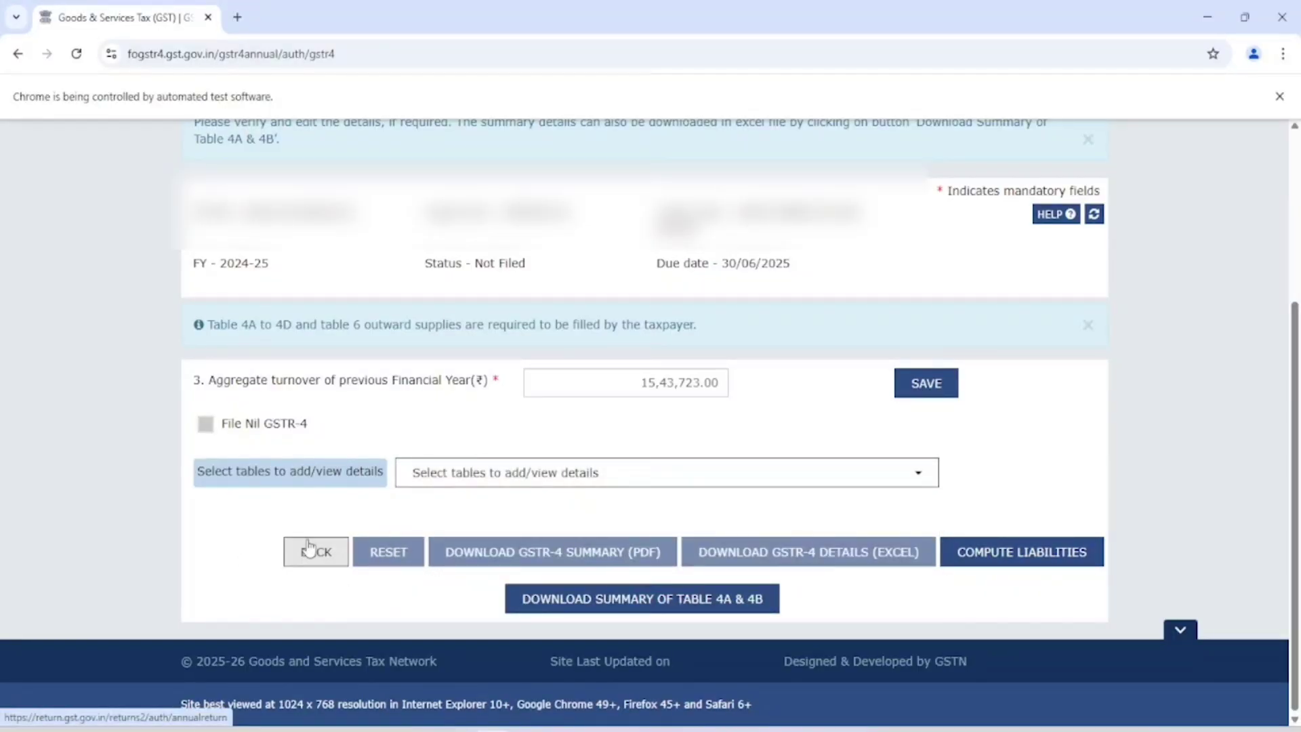
click(1061, 559)
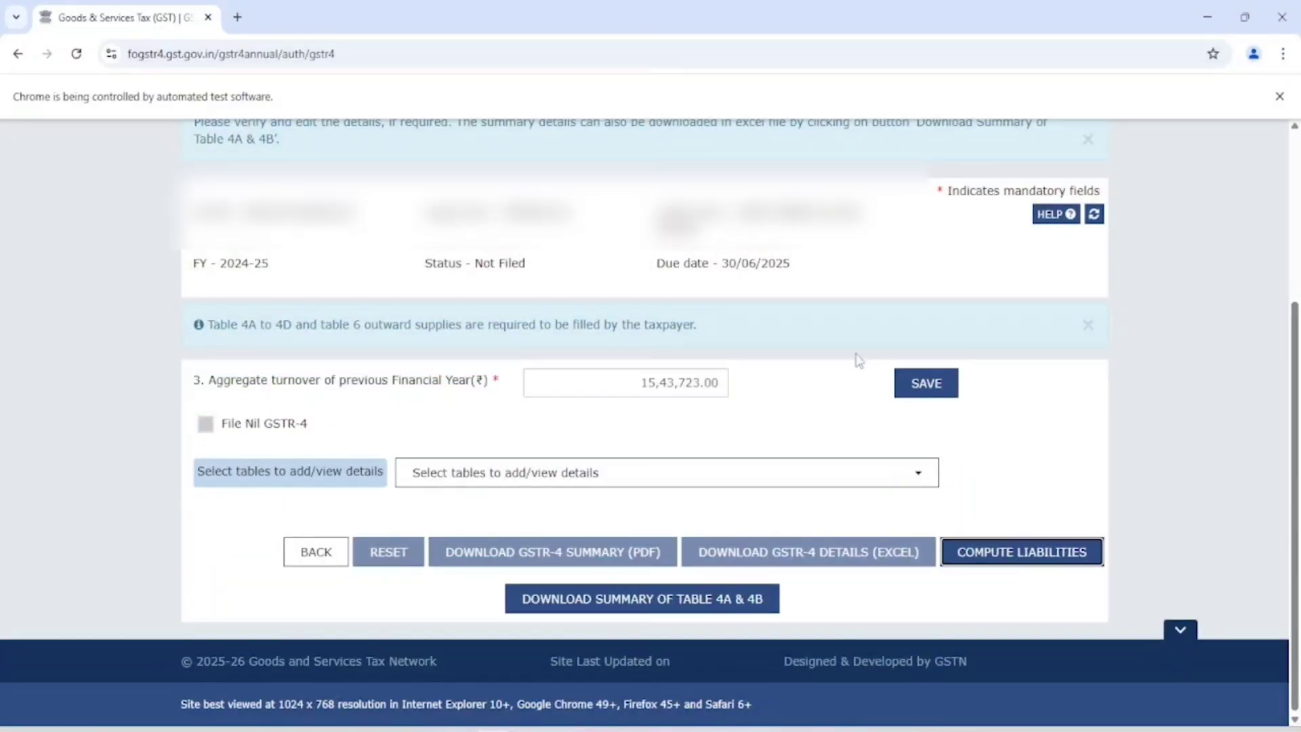
Step: Refresh the status to Ready to File, proceed to file, and review the full GSTR-4 preview
click(1092, 215)
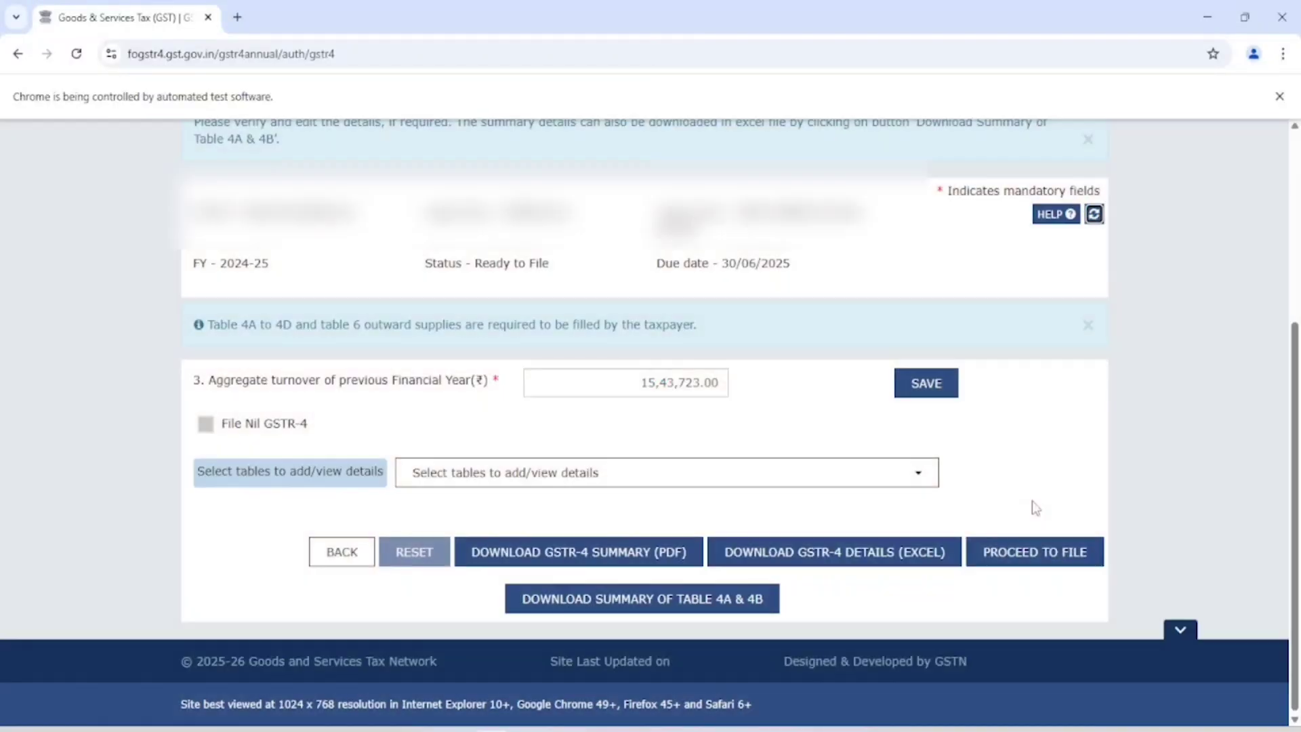
click(1025, 555)
scroll(1025, 556, down, 3)
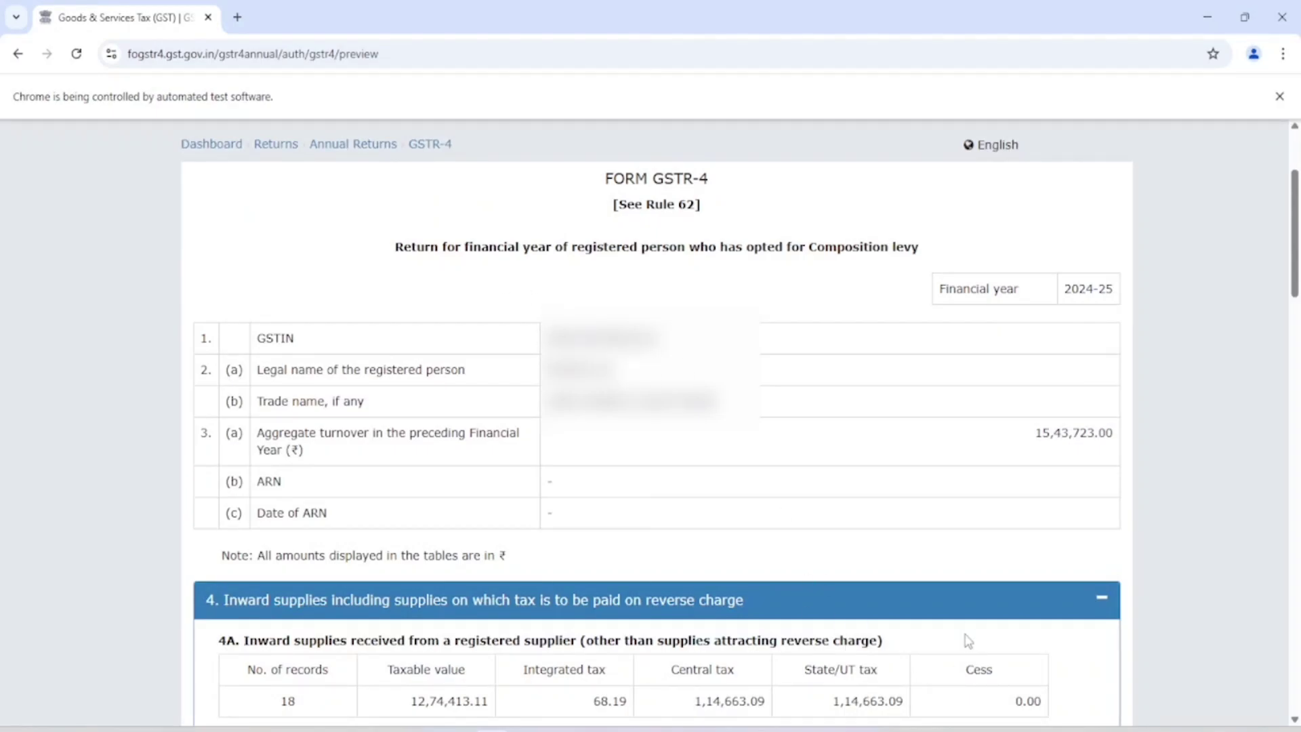
scroll(968, 640, down, 1)
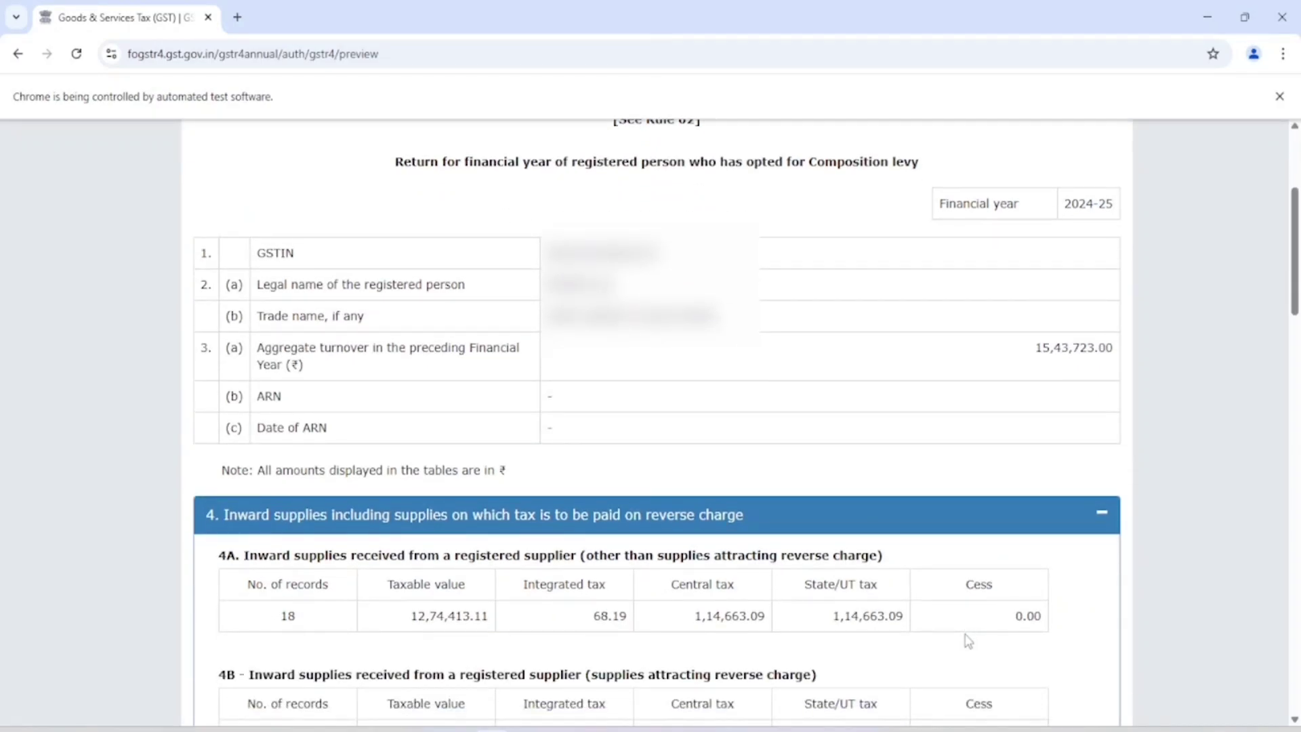
scroll(969, 641, down, 7)
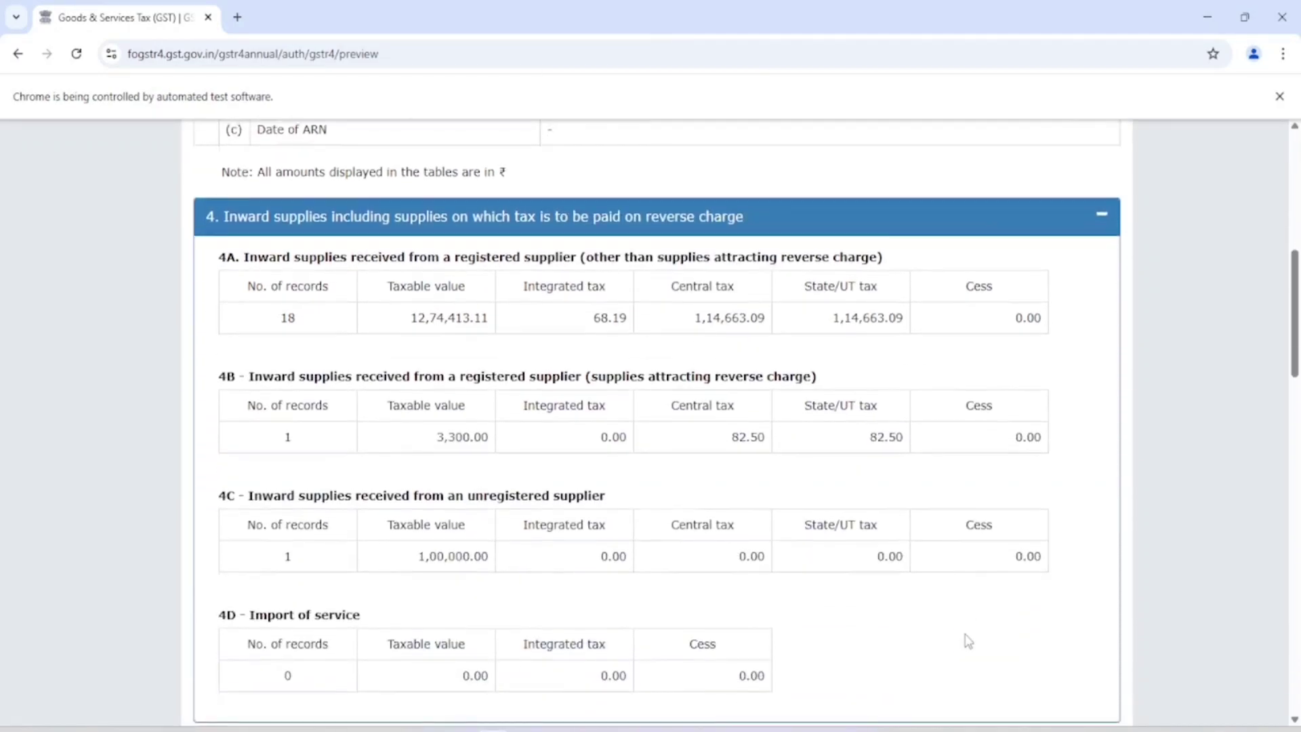
scroll(967, 640, up, 2)
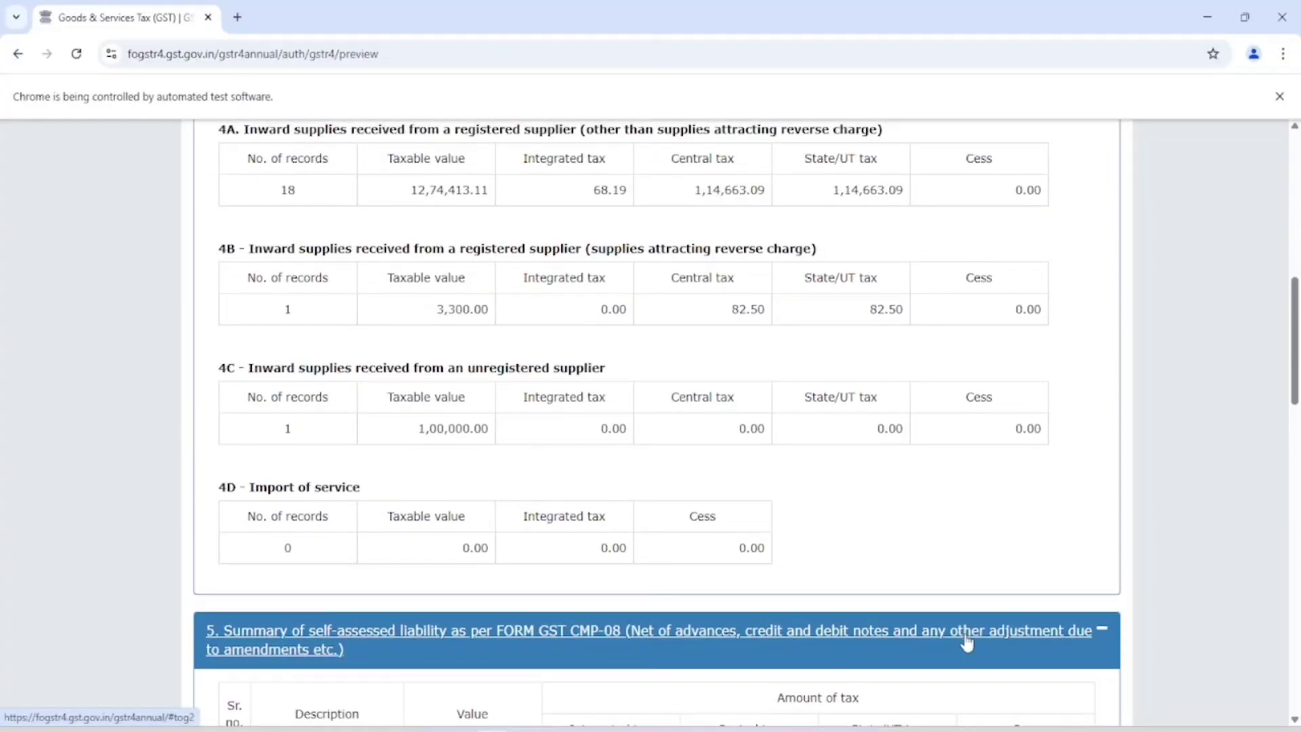
scroll(965, 642, down, 17)
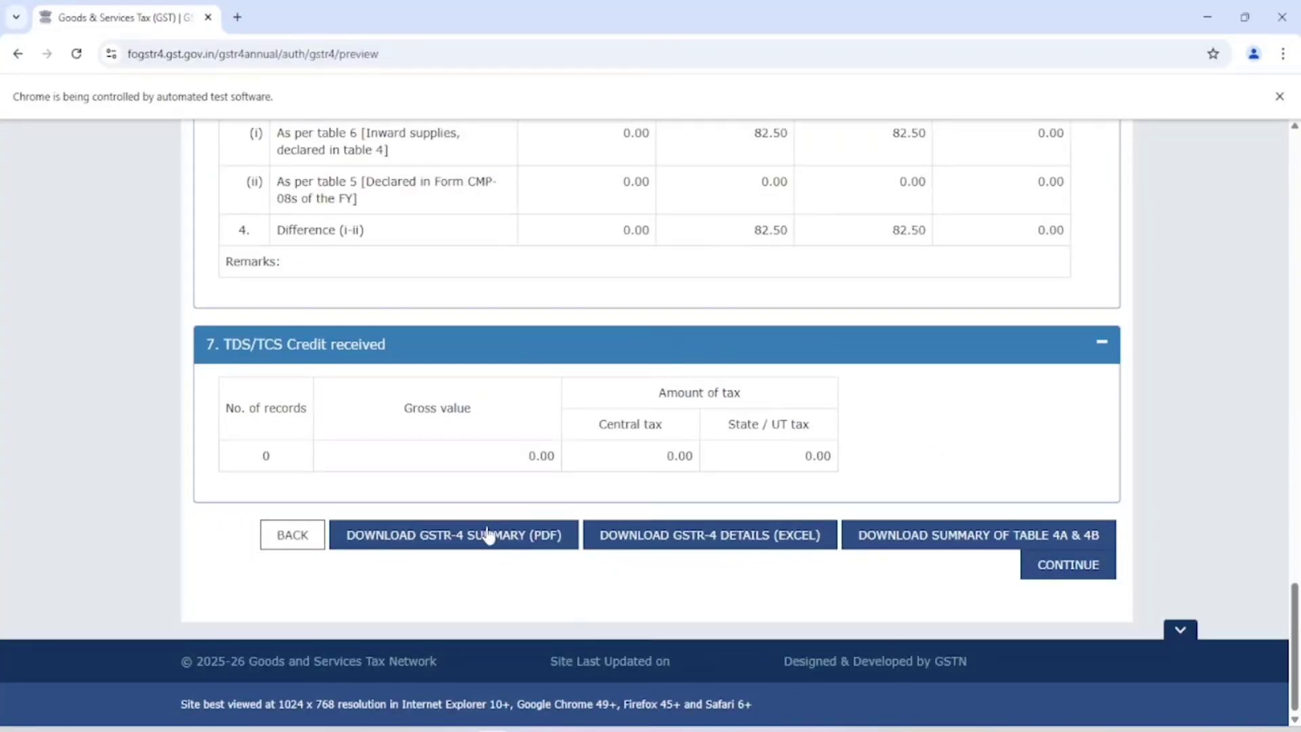
click(1047, 567)
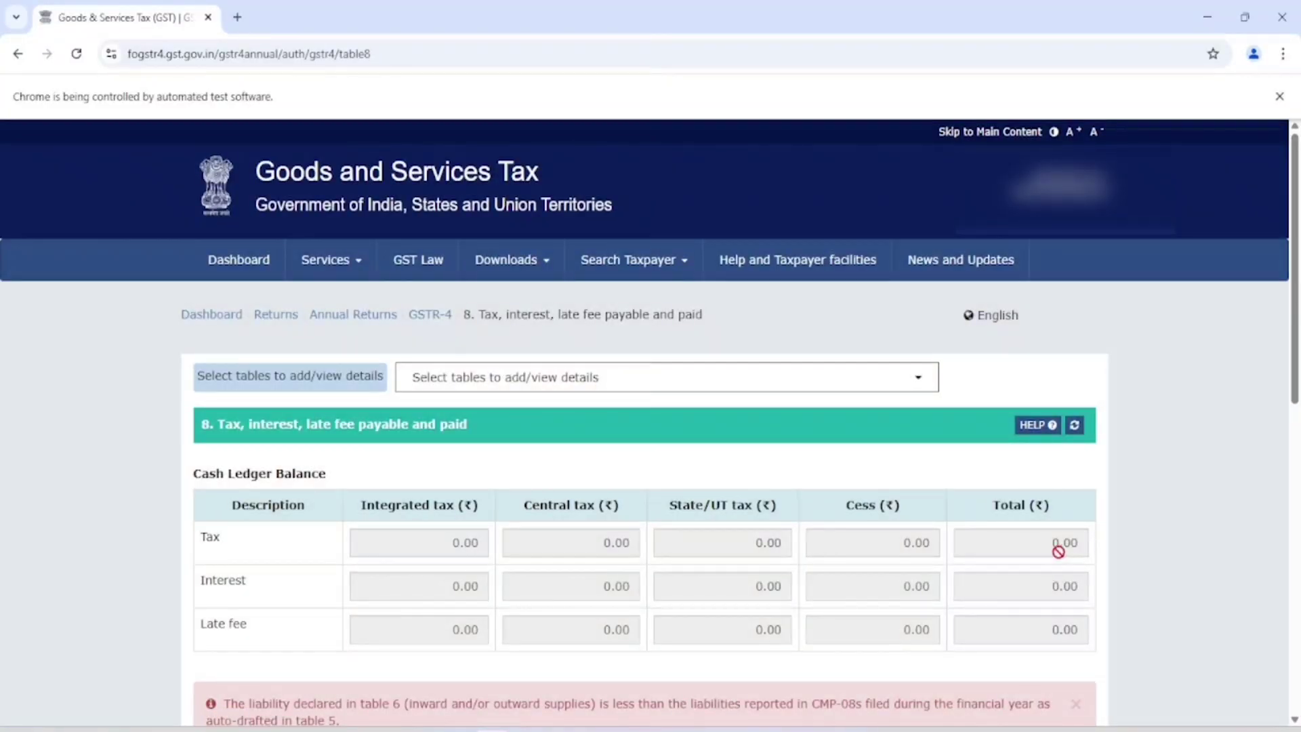
Step: Inspect Table 8's Payment of tax, noting 83.00 additional cash required per tax row
scroll(529, 652, down, 8)
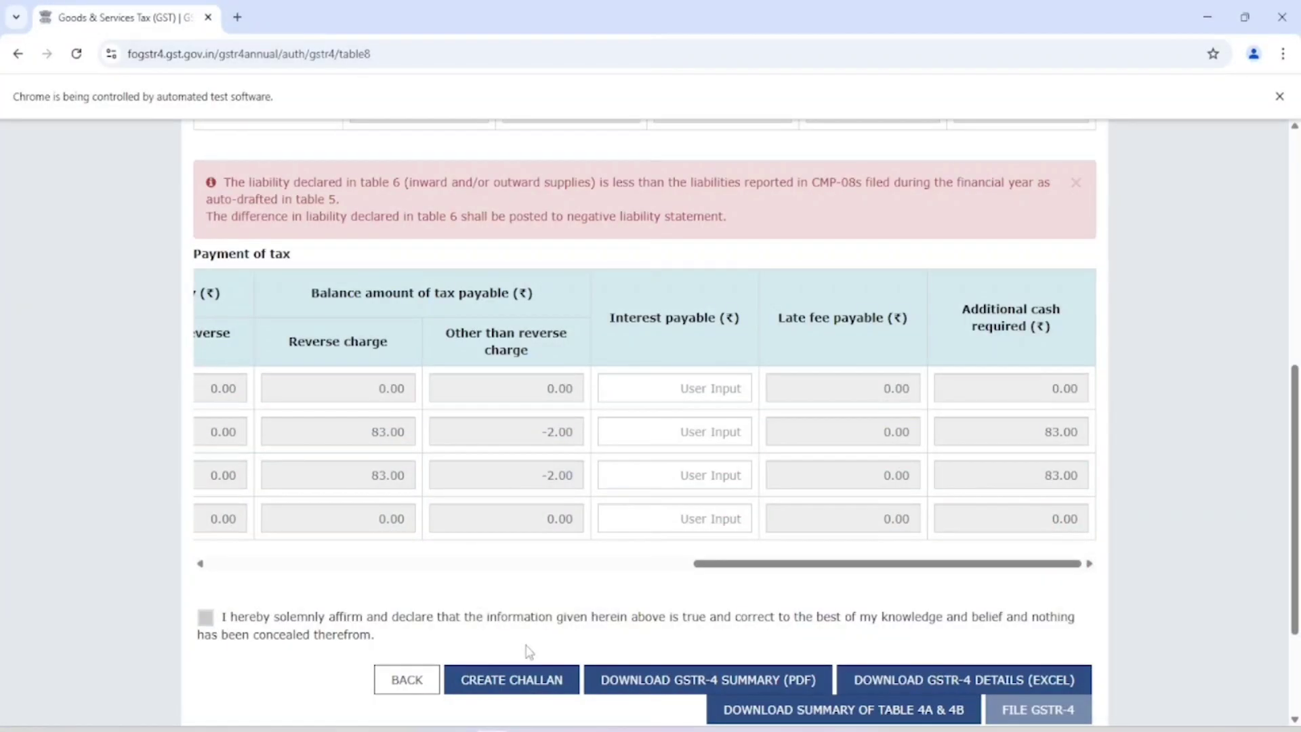
scroll(529, 651, up, 9)
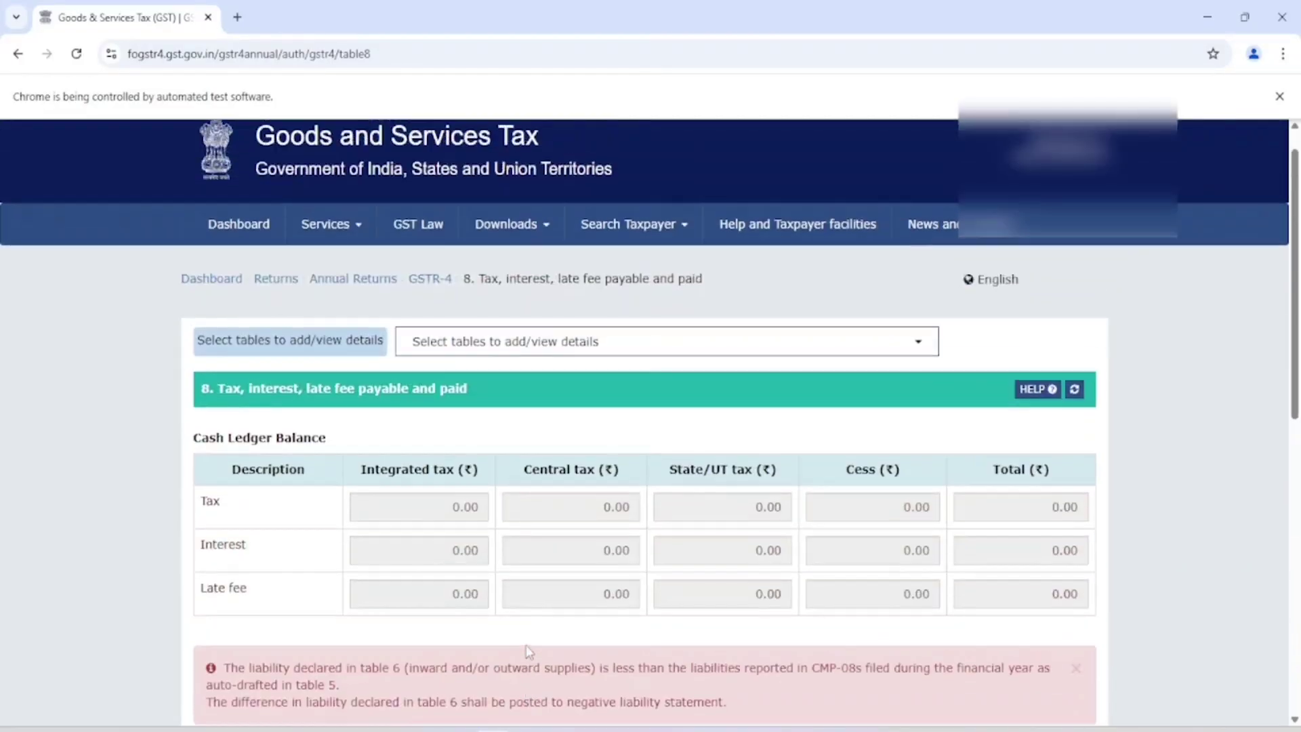
scroll(704, 629, down, 7)
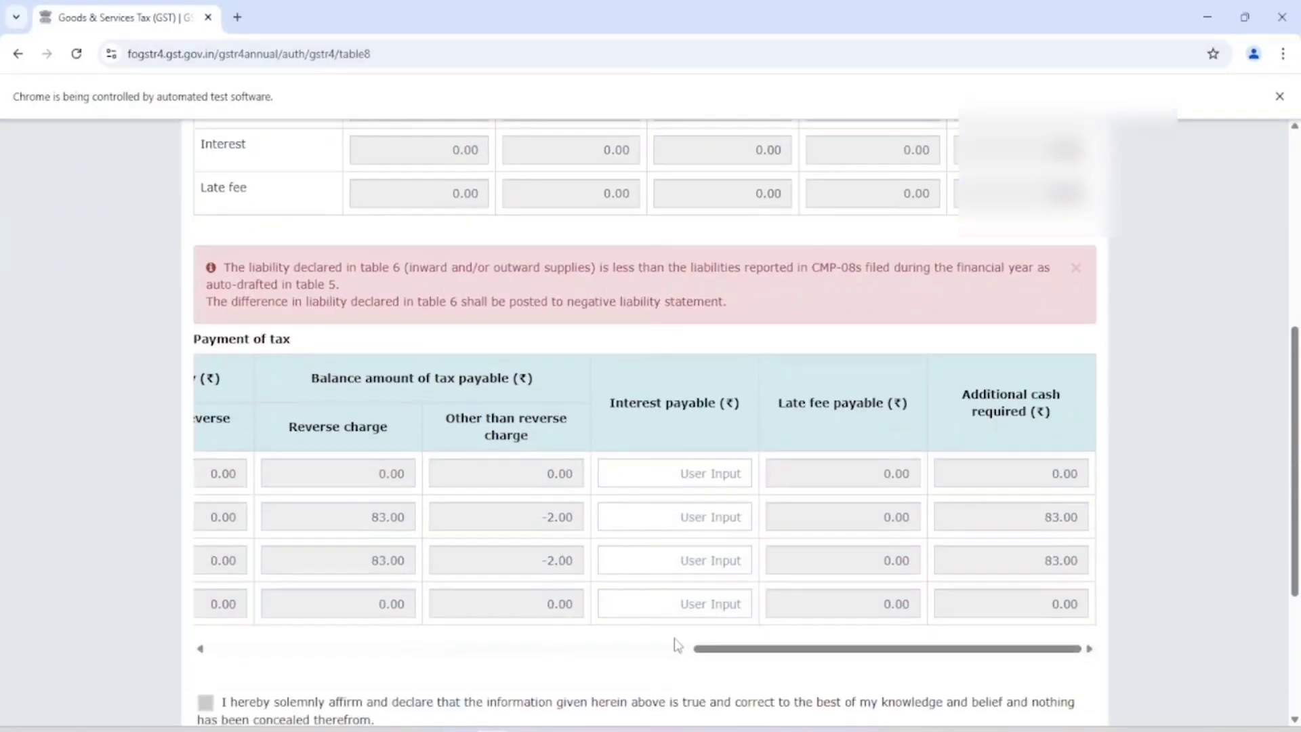
drag(1034, 506, 1071, 526)
scroll(529, 325, down, 4)
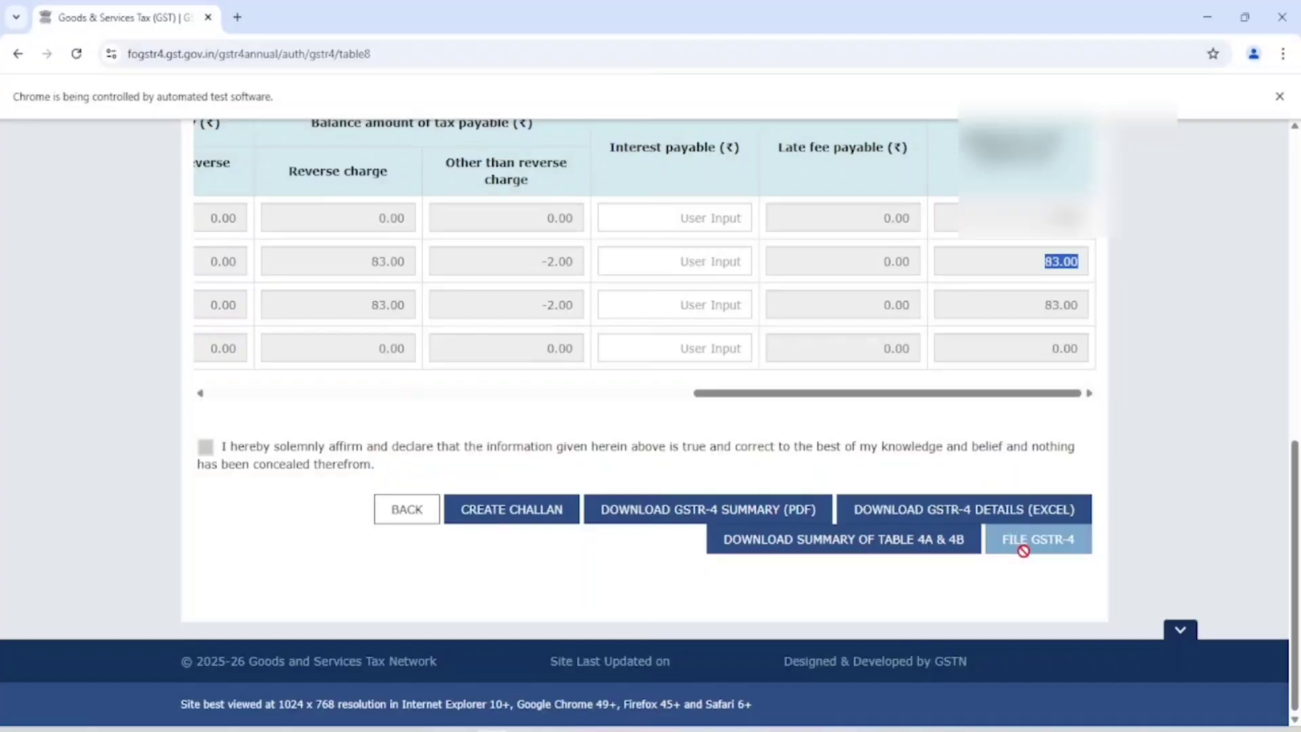
Step: Create and generate a ₹166 challan (CGST 83, SGST 83) with e-payment mode
click(509, 519)
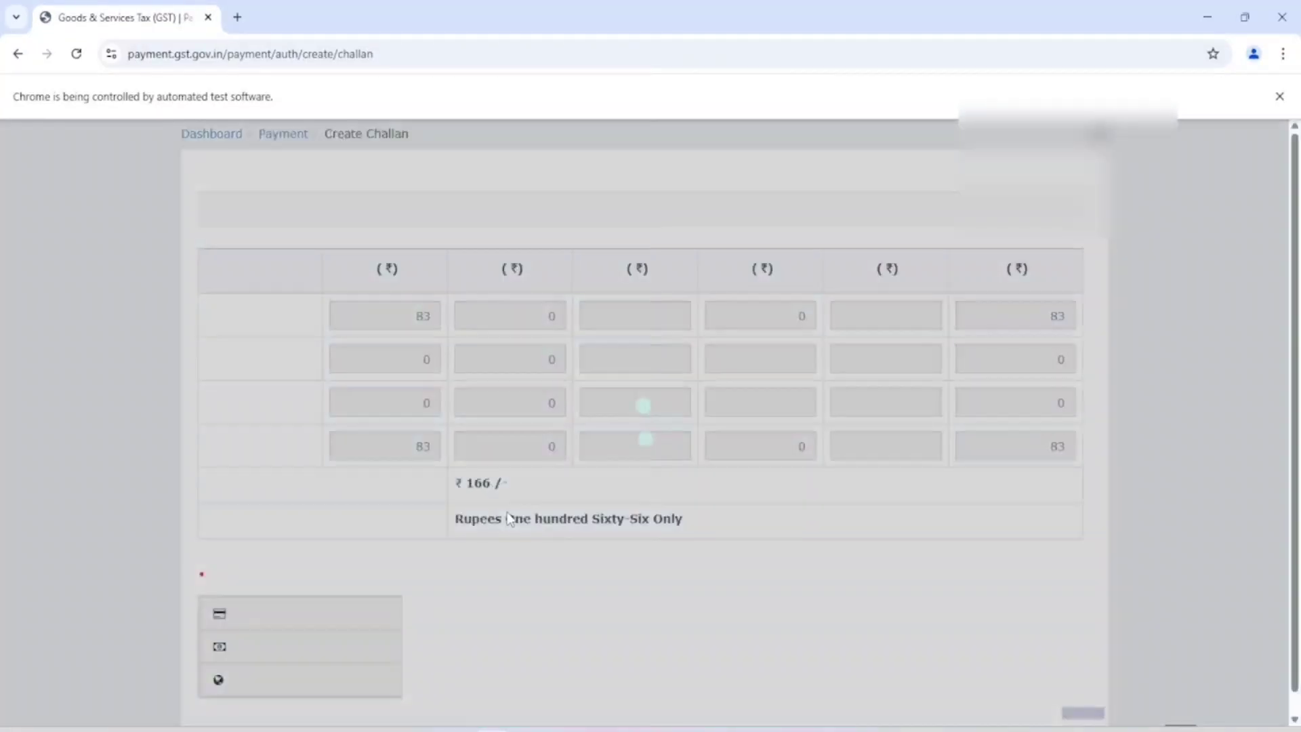
scroll(581, 473, down, 4)
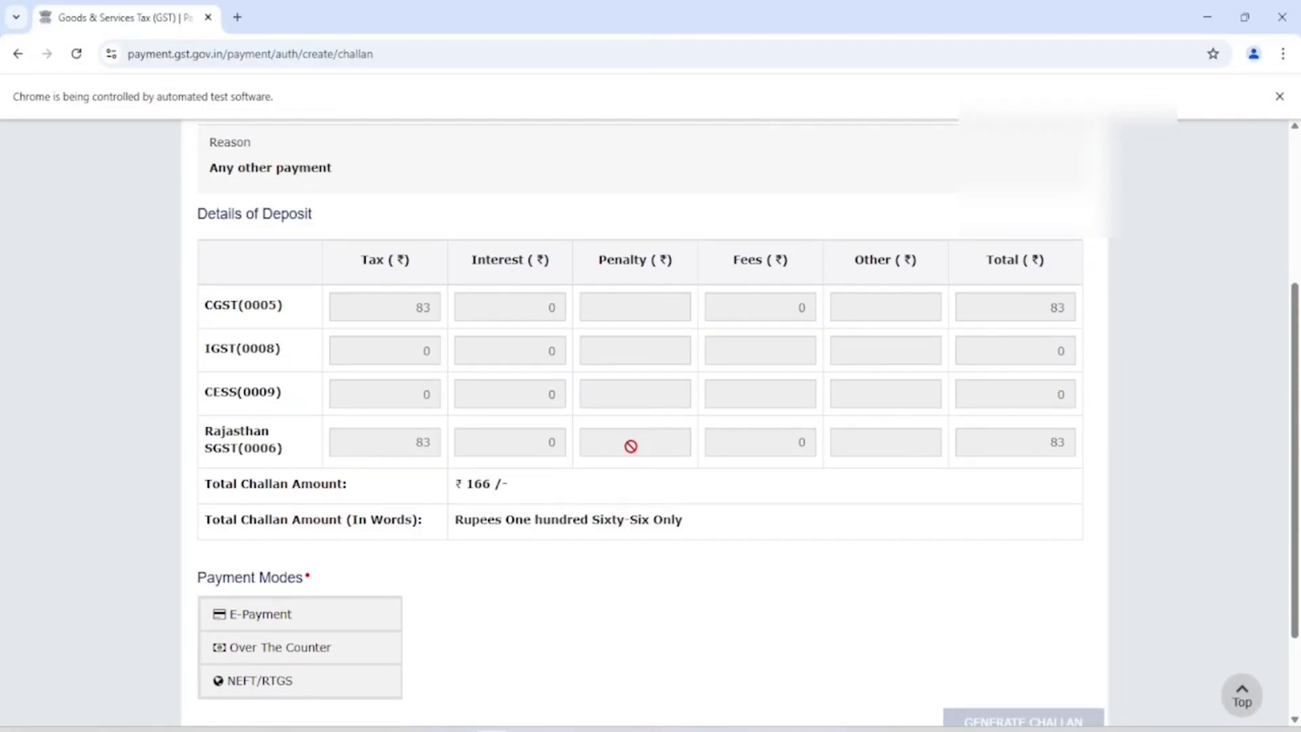
click(299, 613)
scroll(506, 550, down, 2)
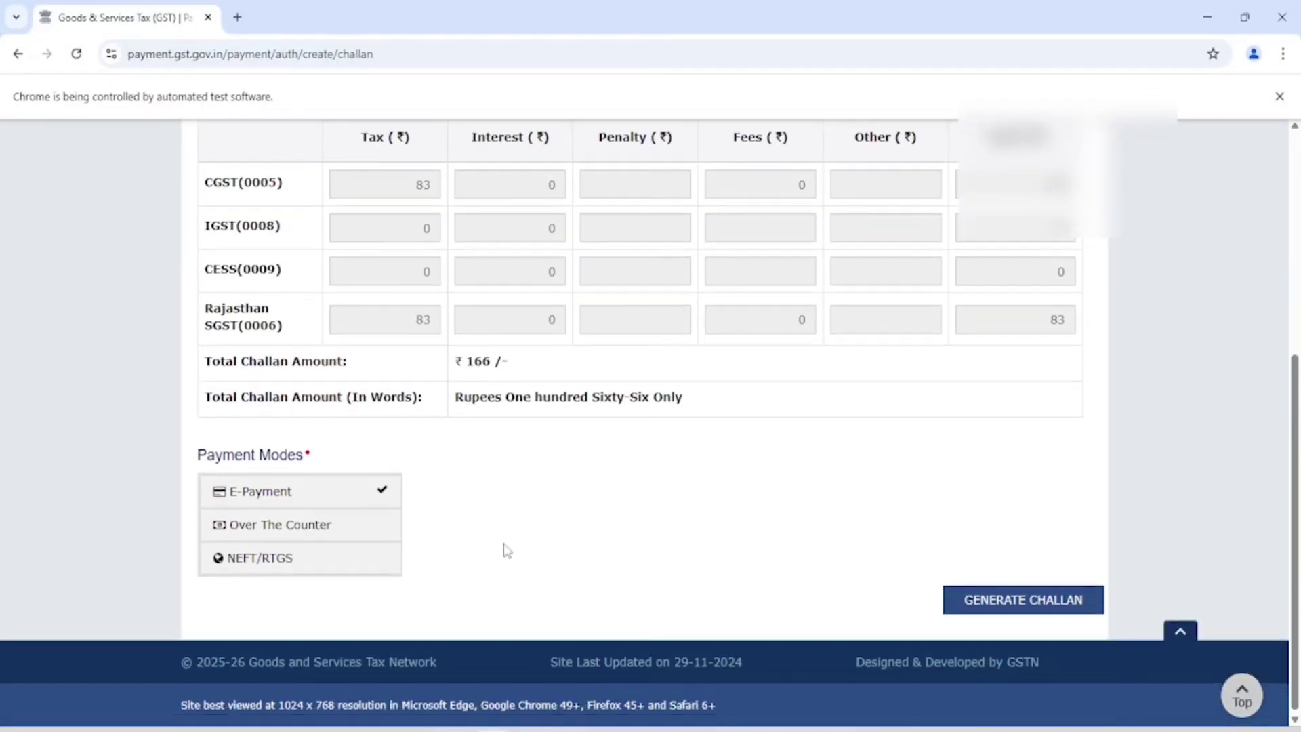
click(990, 598)
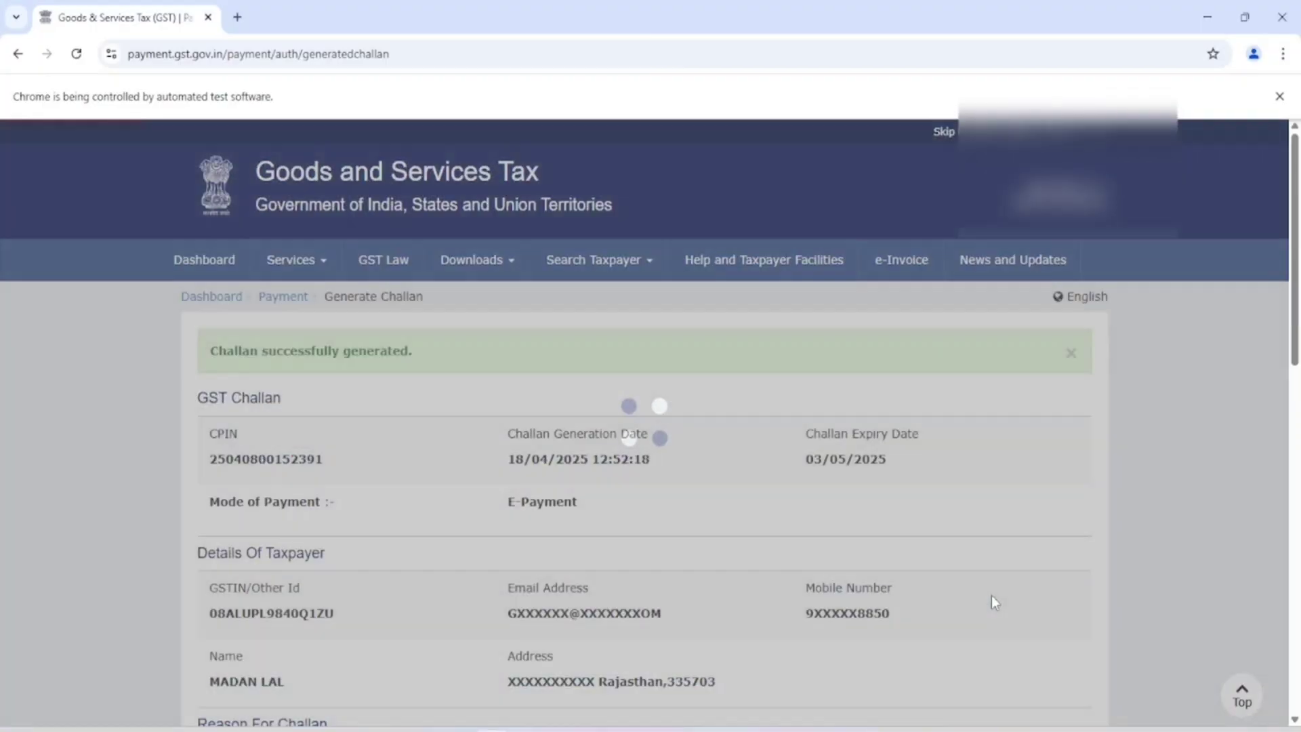
Step: Pay the challan through Axis Bank, accepting the terms and conditions, and submit
scroll(743, 535, down, 9)
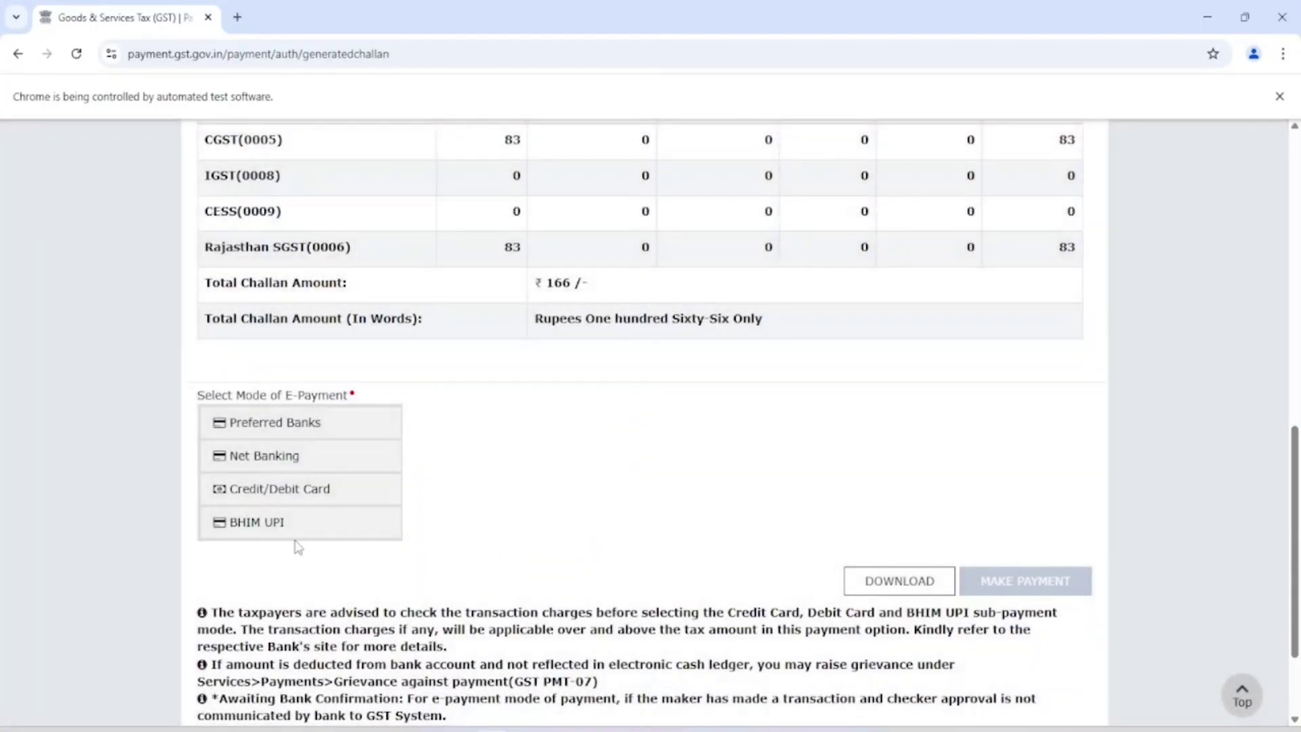
click(263, 525)
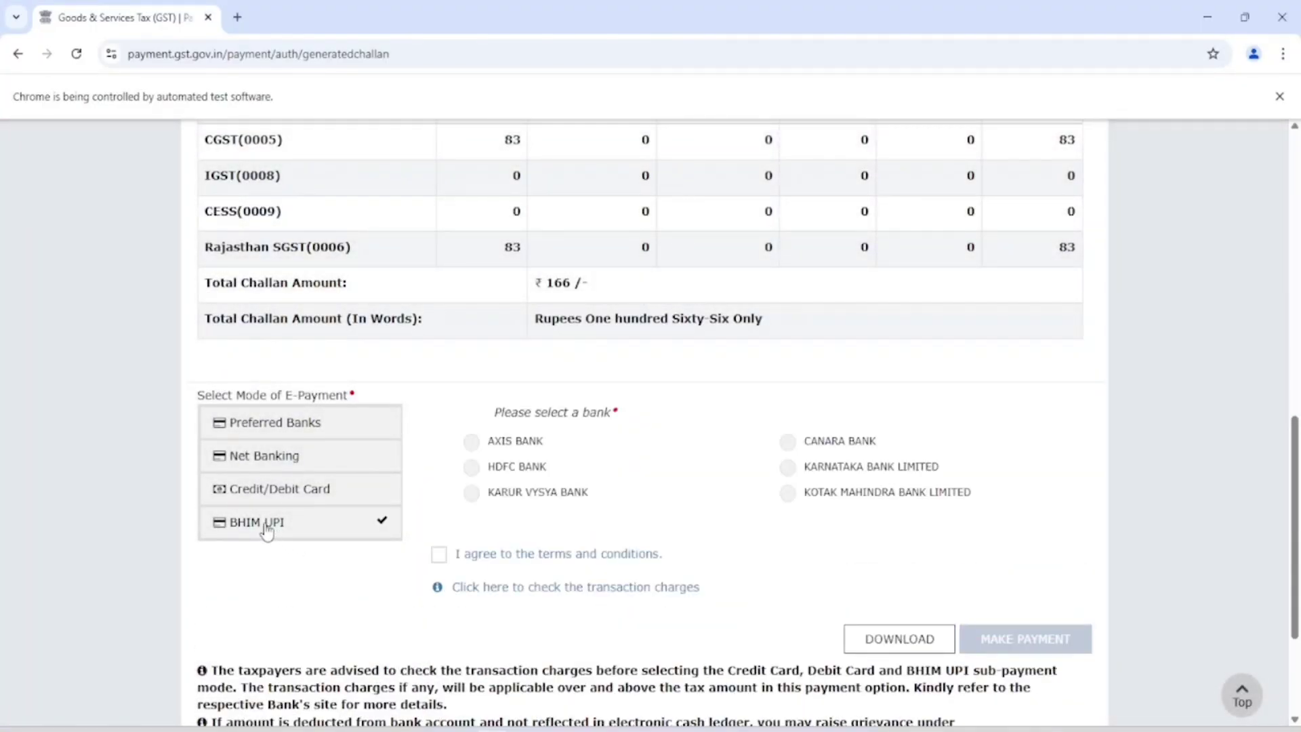
click(474, 443)
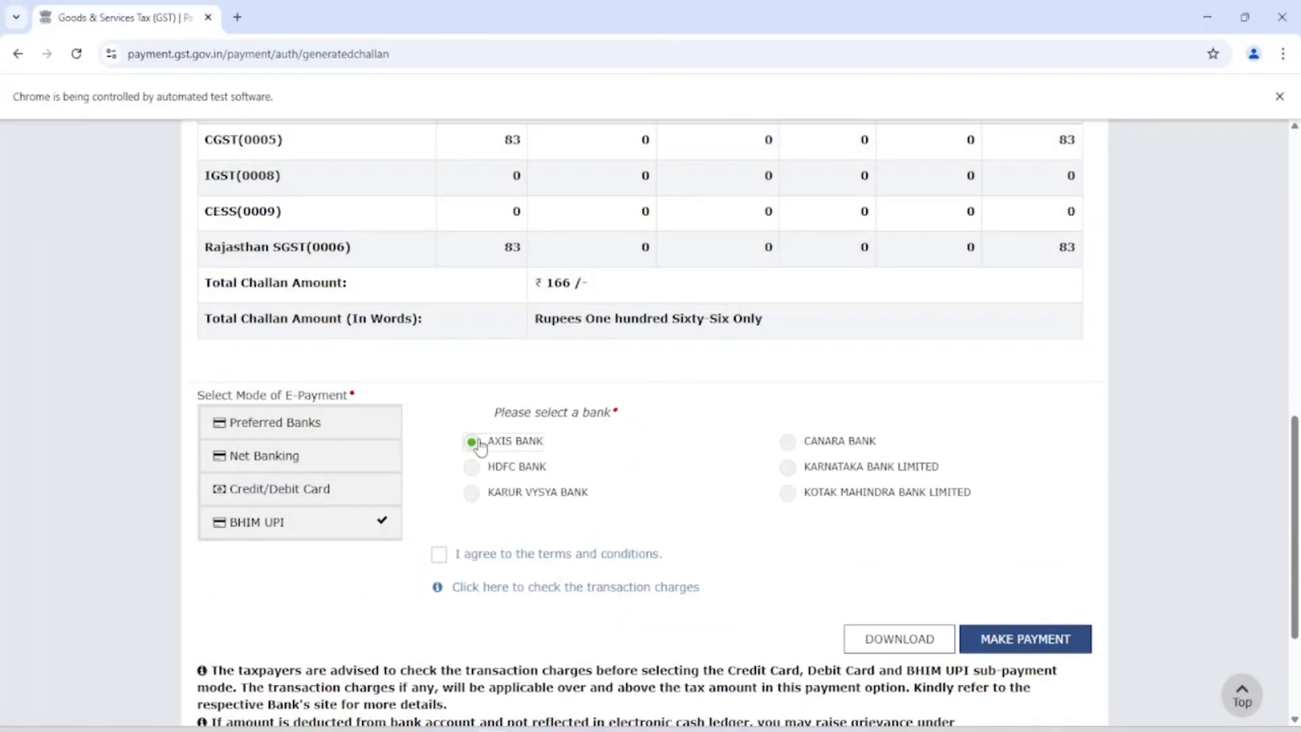
click(439, 555)
click(1053, 642)
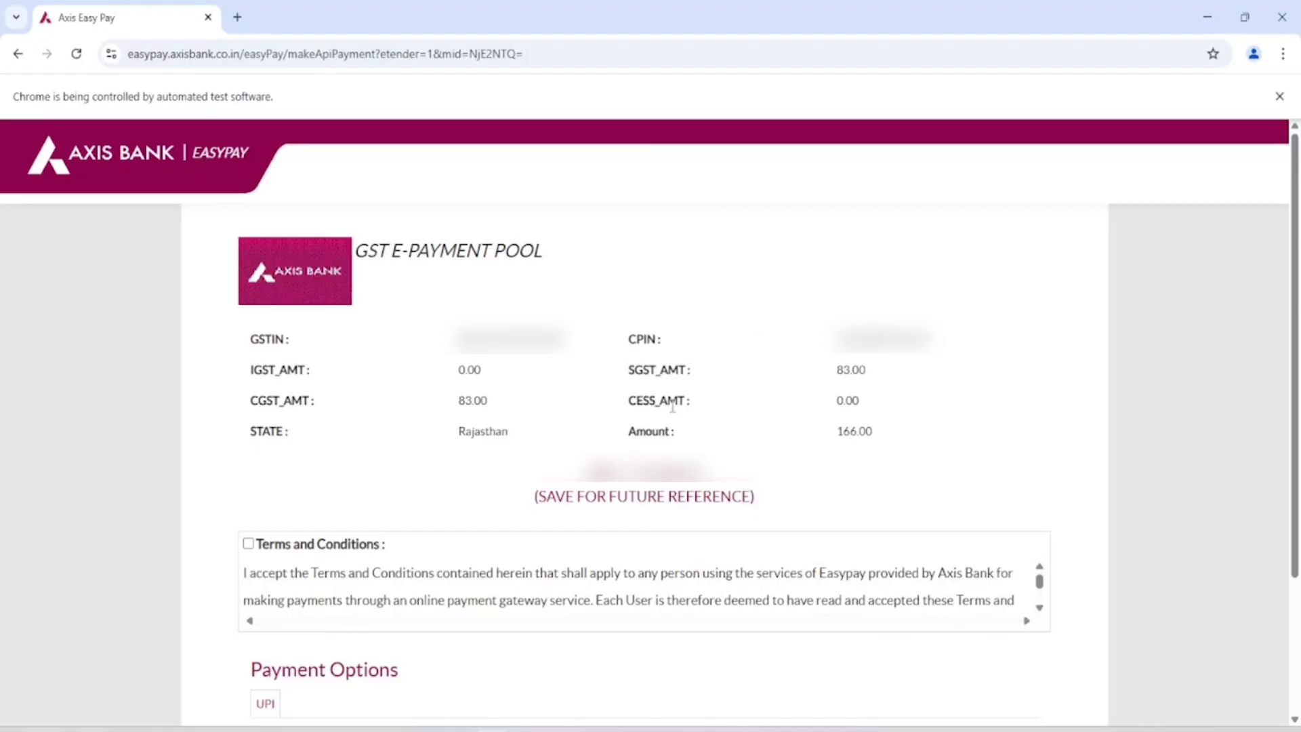
Step: Accept the EasyPay terms and conditions and start the Razorpay payment of ₹166
scroll(283, 489, down, 1)
scroll(256, 439, up, 1)
click(248, 544)
scroll(430, 474, down, 2)
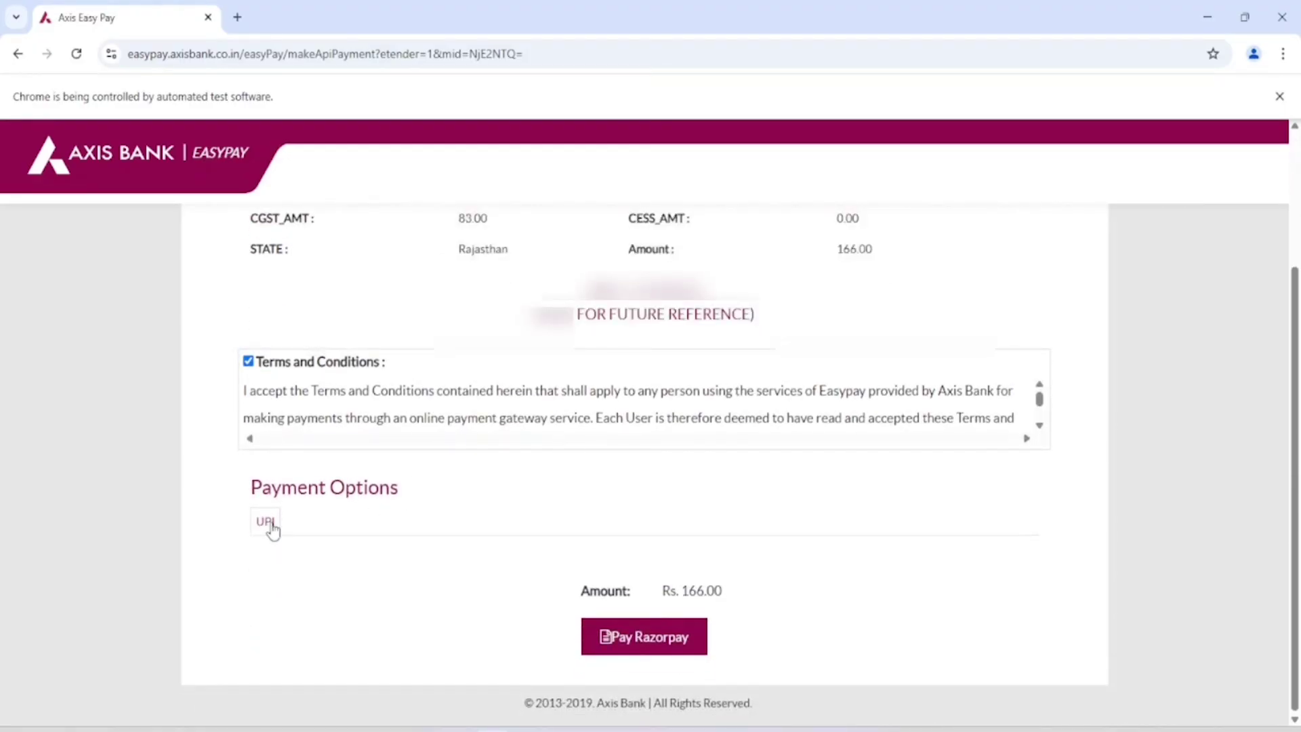
click(641, 640)
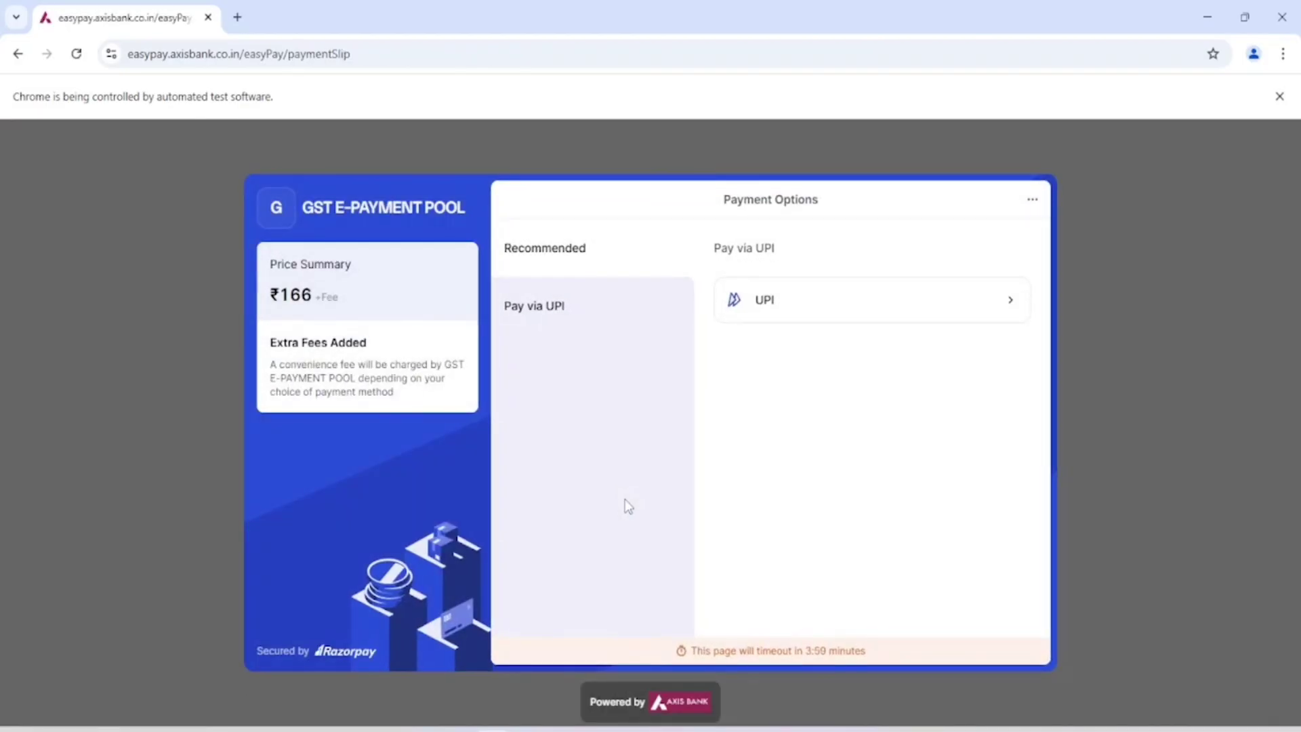
Step: Pay the ₹166 over UPI by capturing and scanning the payment QR code
click(765, 301)
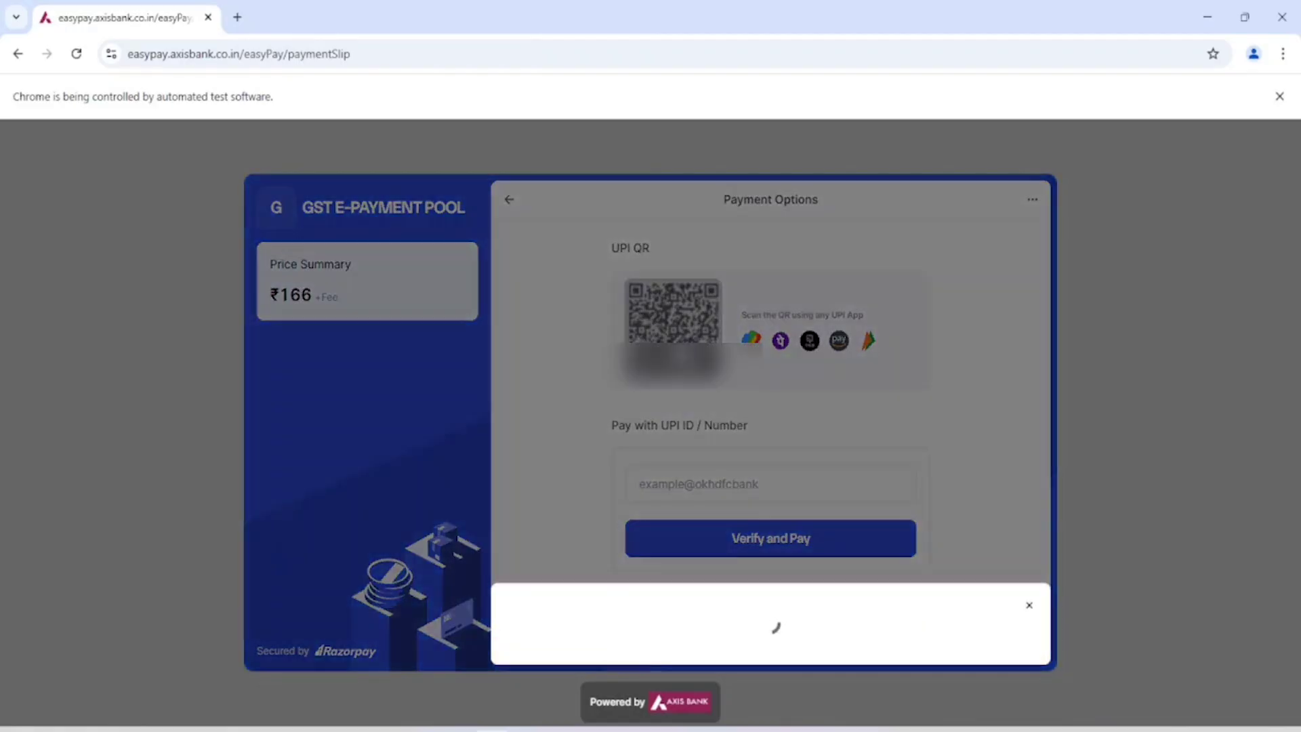
click(786, 632)
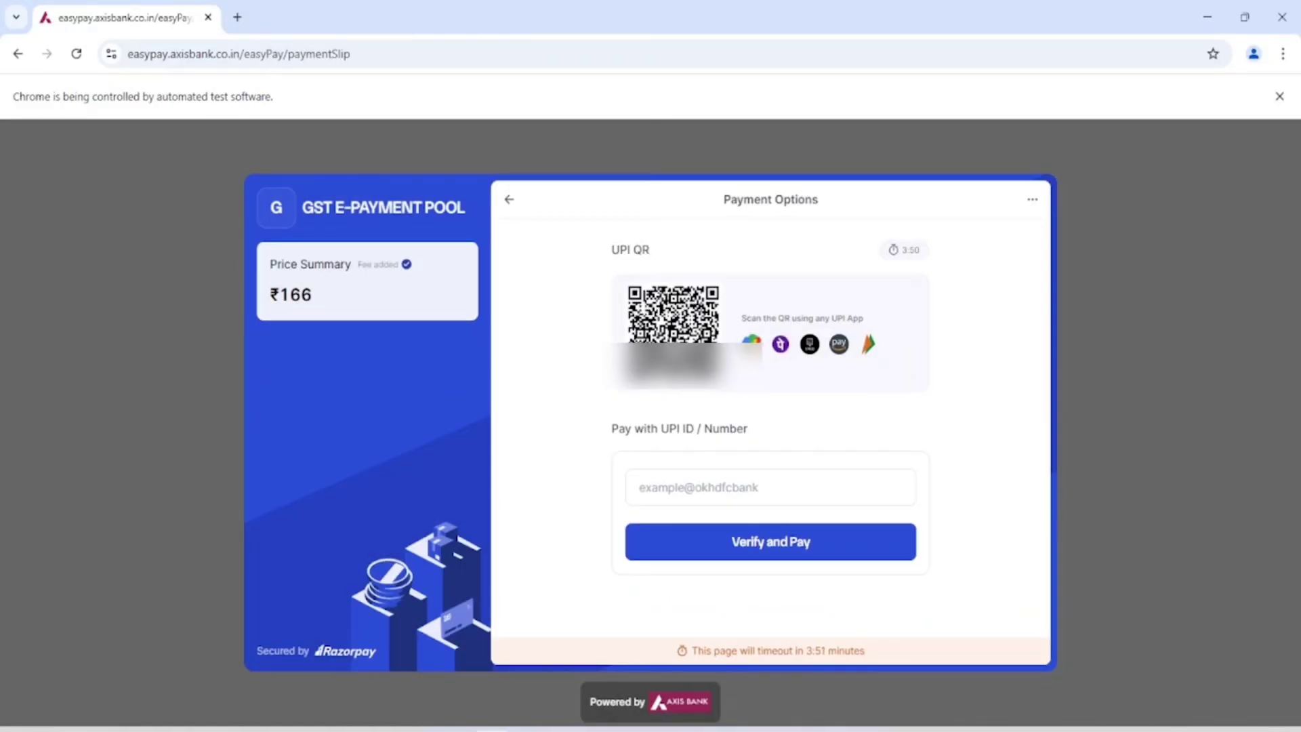
key(super+shift+s)
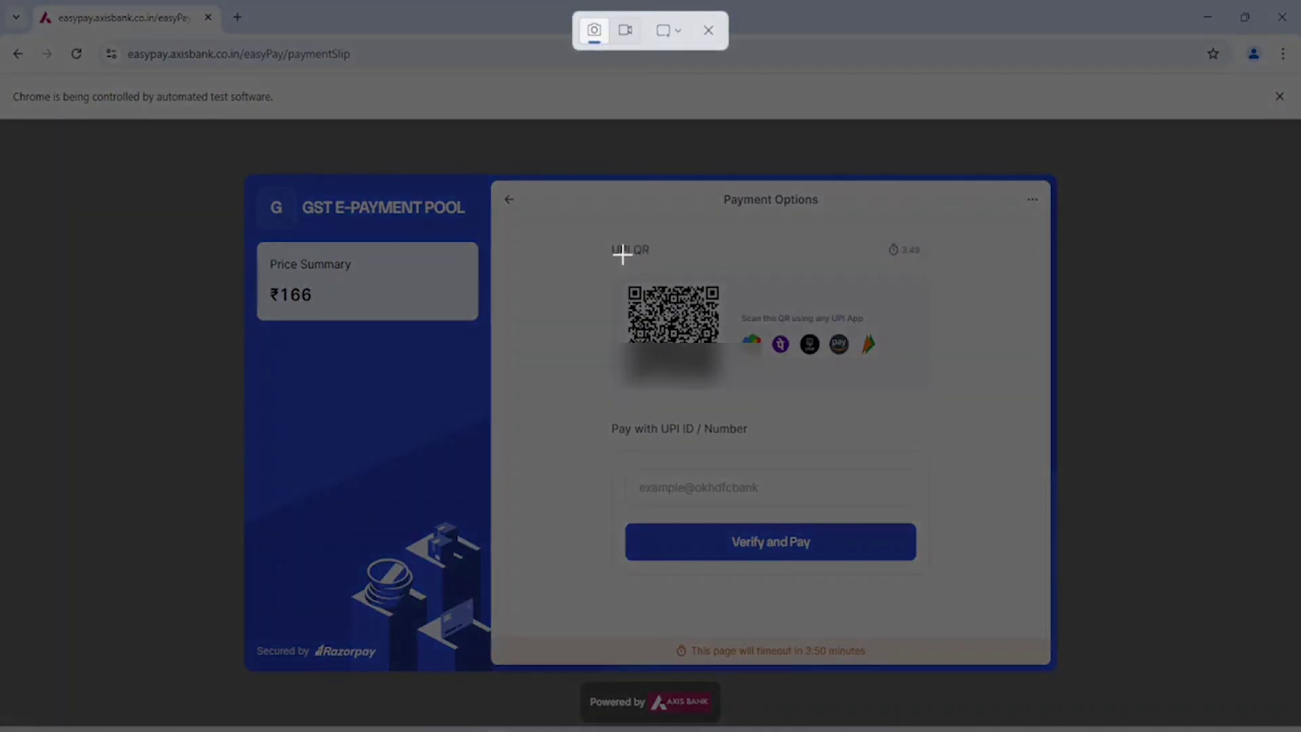
drag(590, 242, 909, 425)
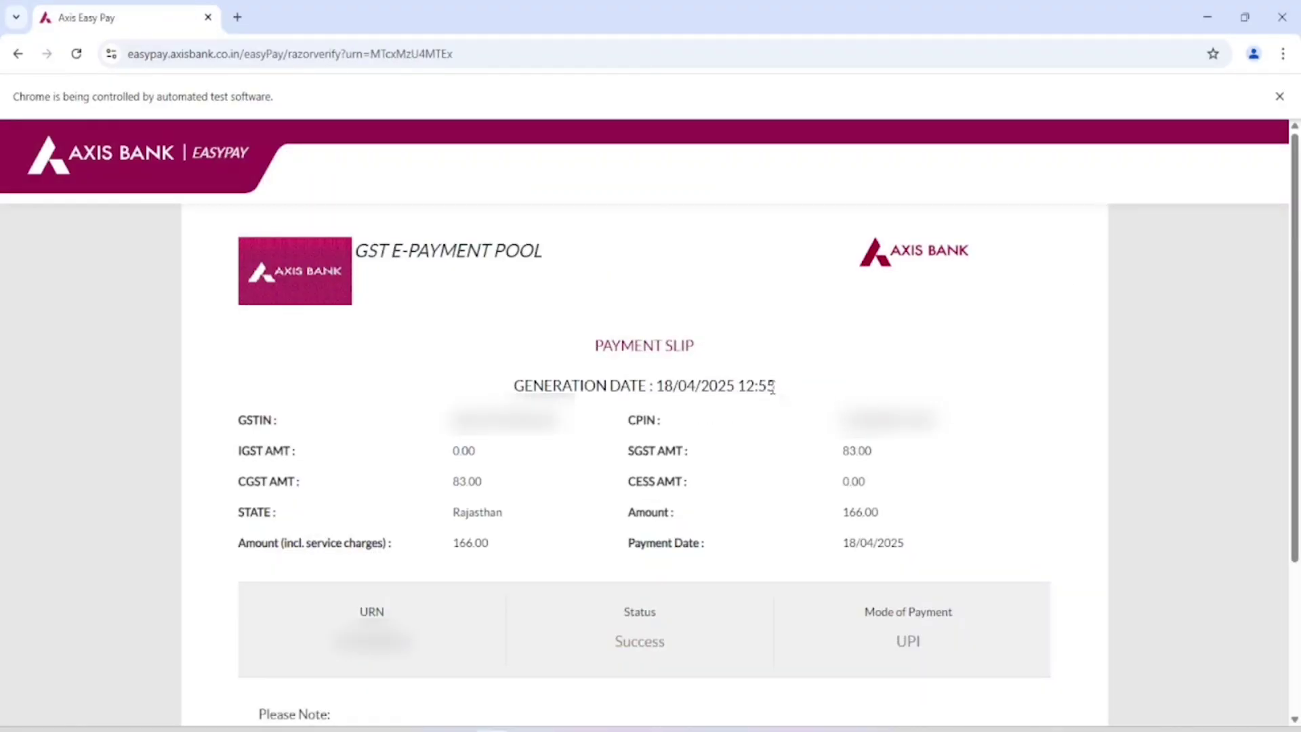
scroll(772, 388, down, 1)
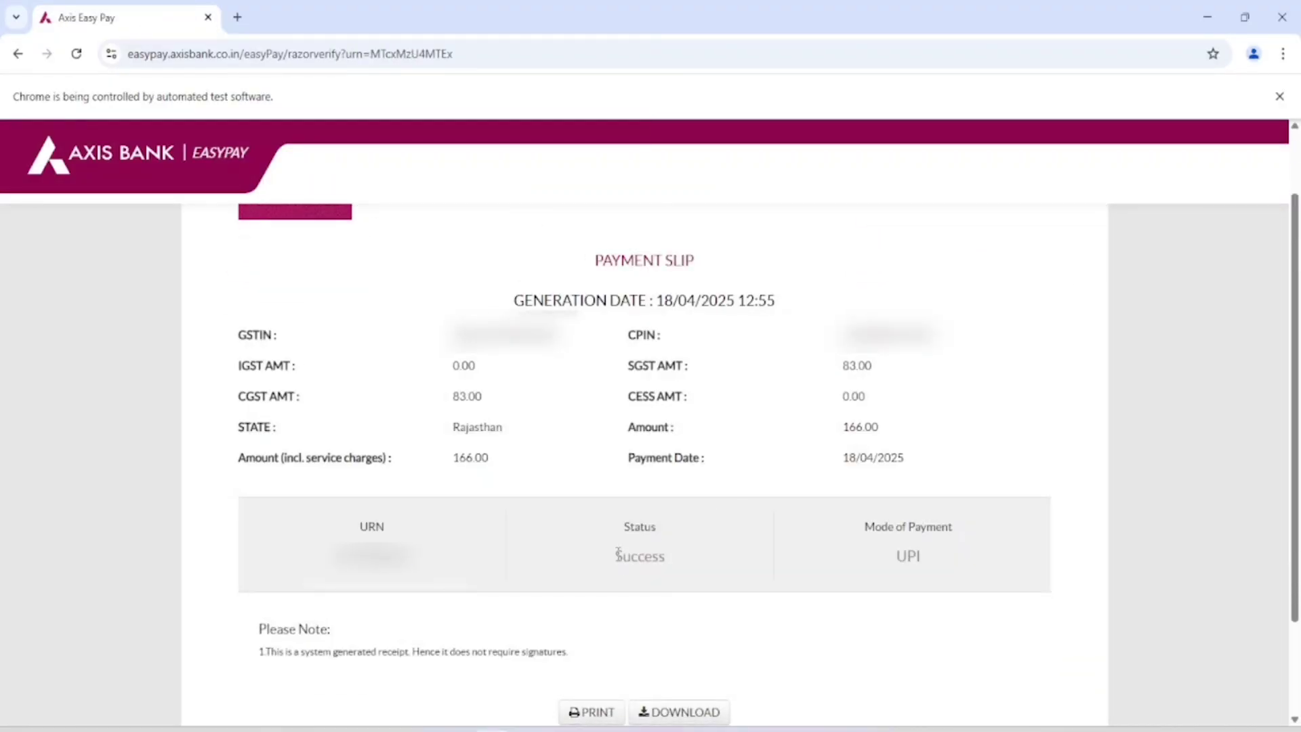
scroll(618, 545, down, 2)
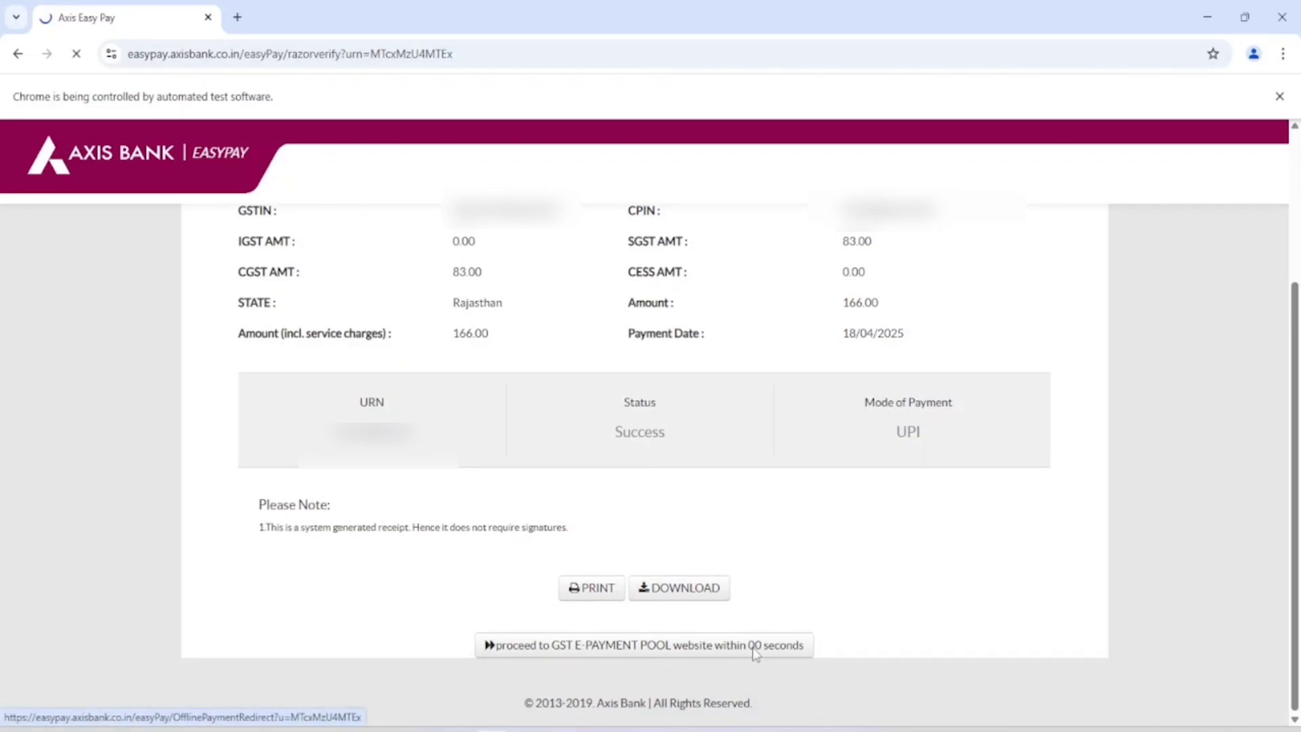
Step: Return to the GST portal, check the payment success message and continue to GSTR-4 tax payment
click(530, 646)
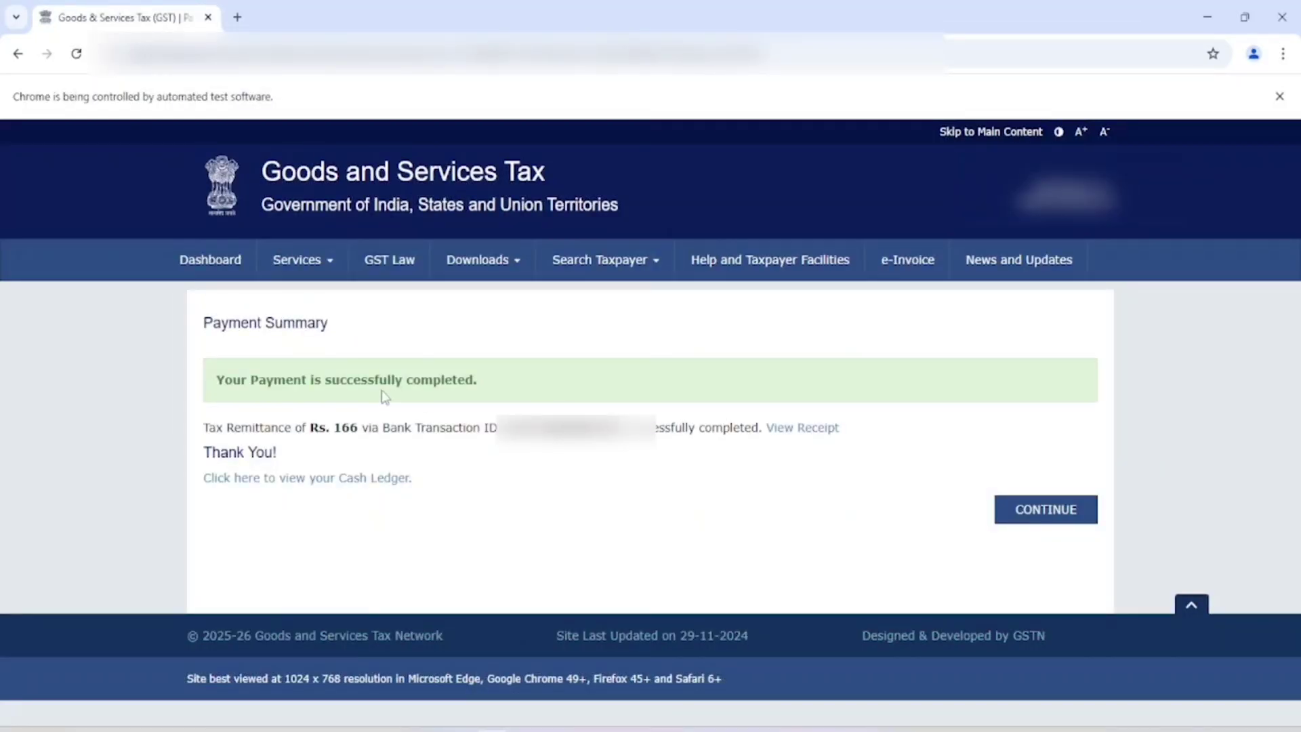
drag(214, 381, 492, 389)
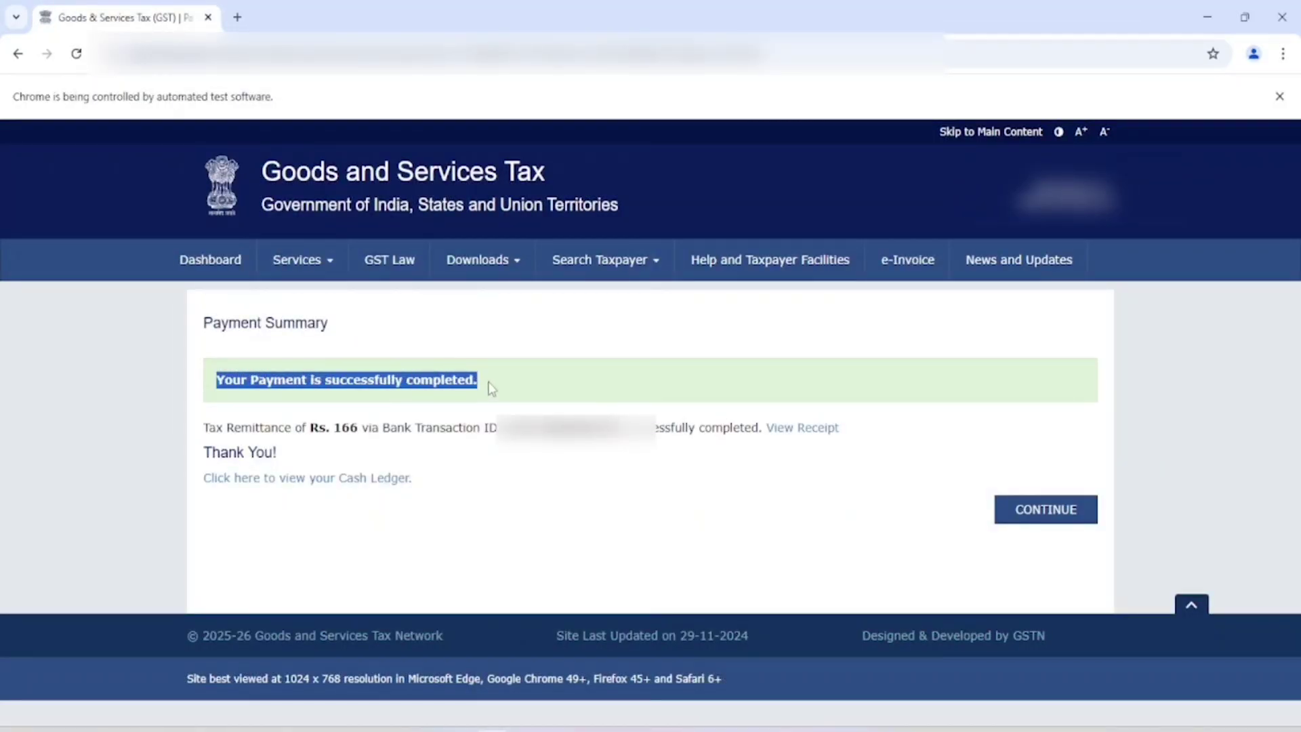
click(1064, 518)
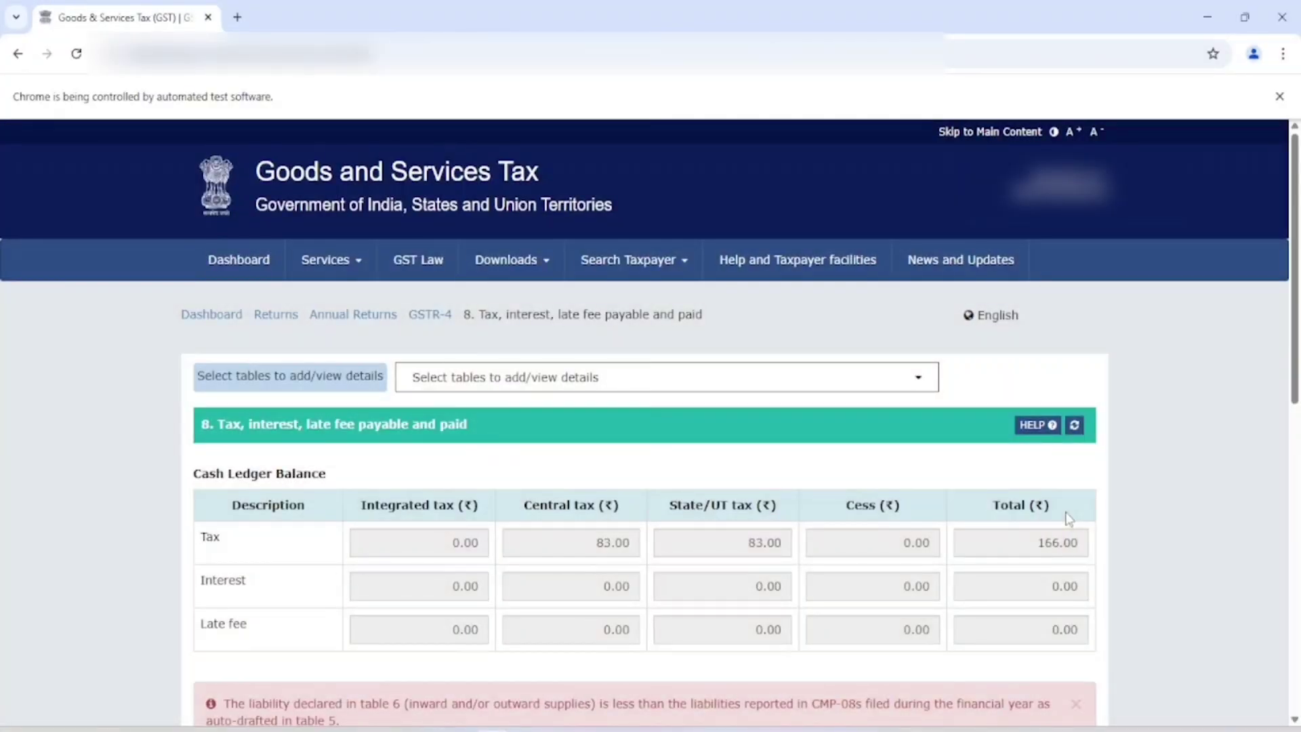
Step: Affirm the GSTR-4 declaration, select the authorised signatory and start filing GSTR-4
scroll(923, 523, down, 8)
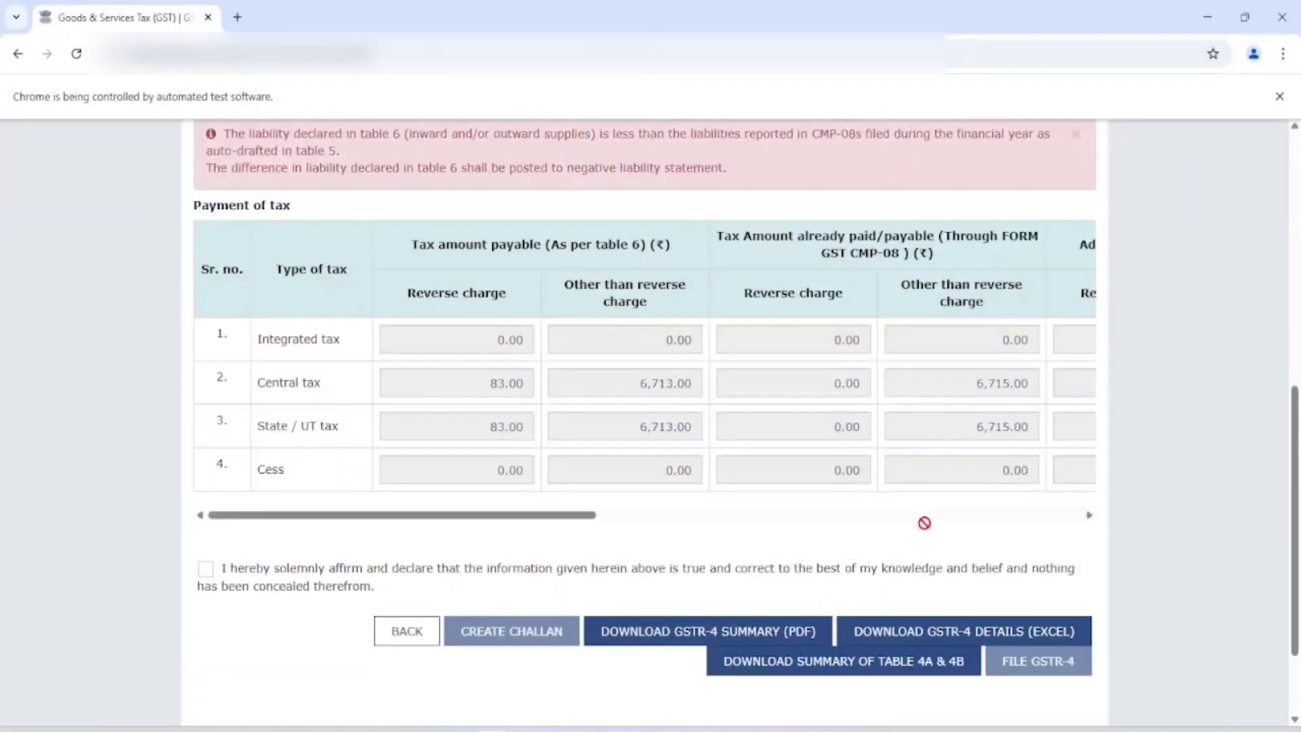
click(205, 543)
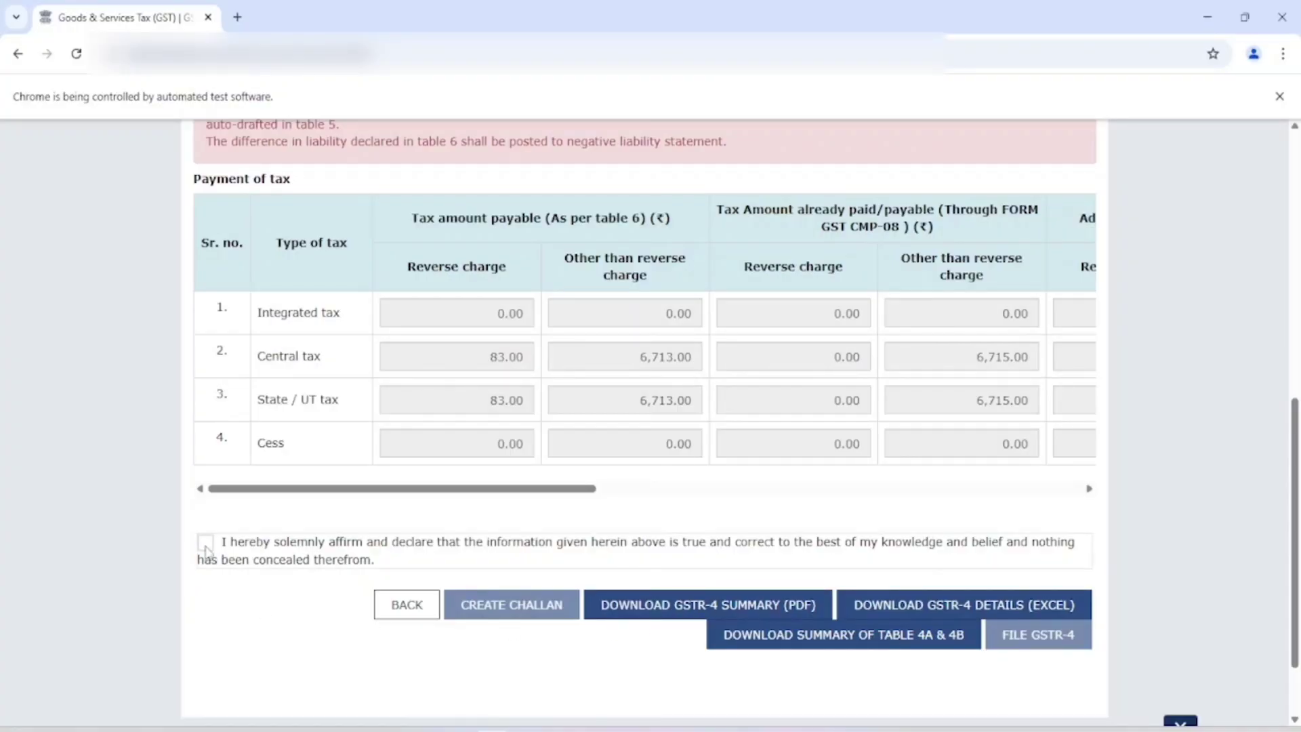
click(223, 614)
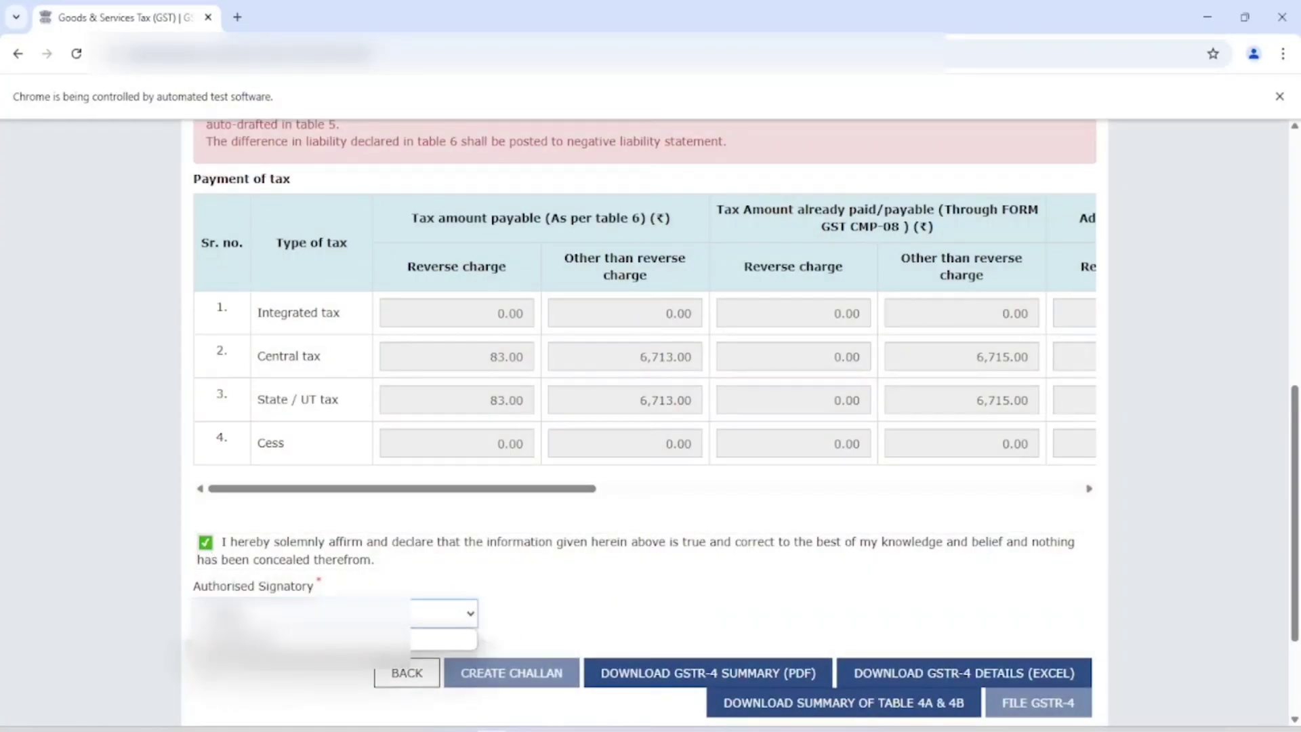
click(231, 643)
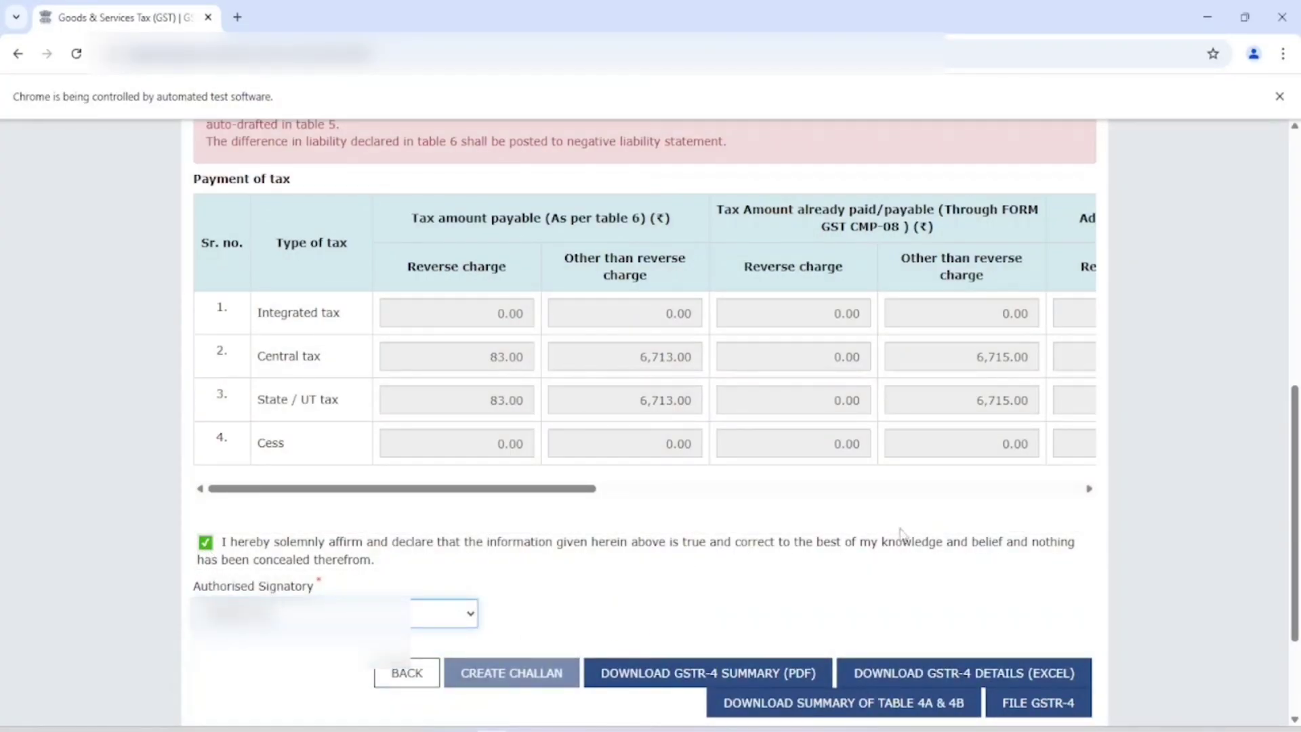
scroll(924, 566, down, 1)
click(1027, 620)
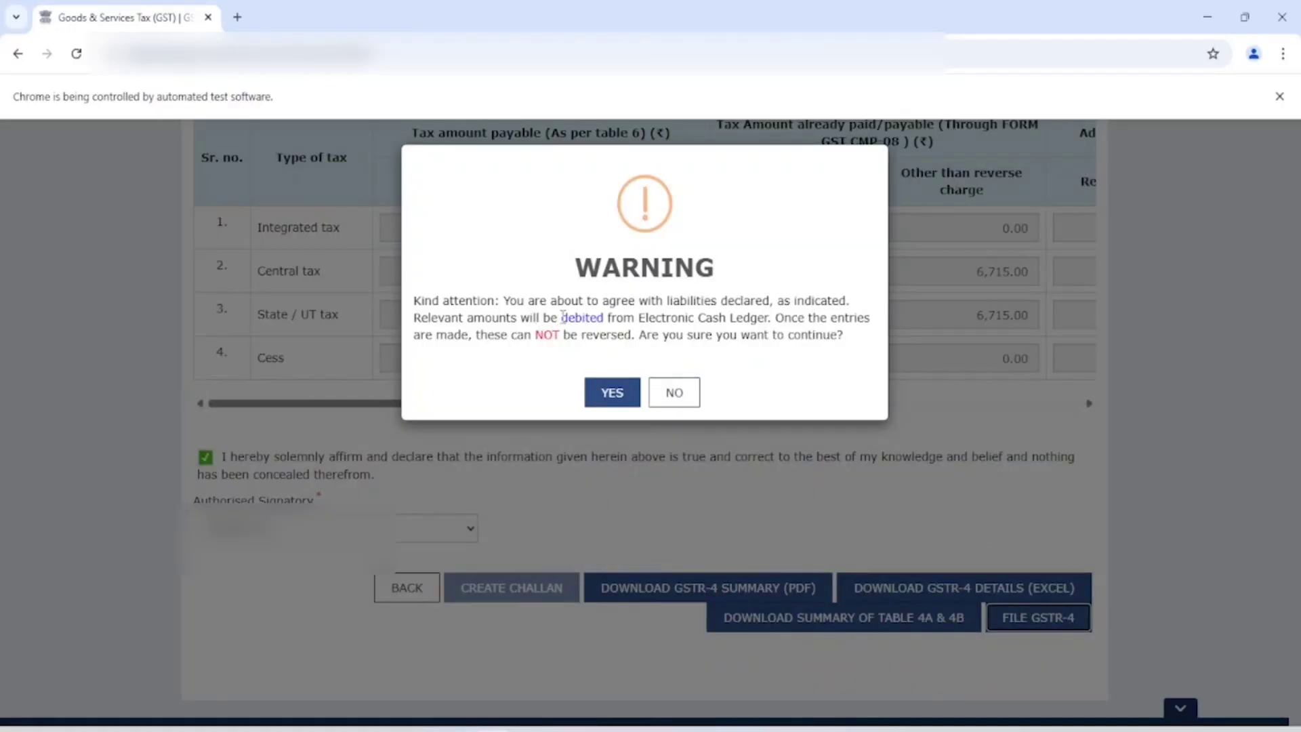
Step: Agree to the cash-ledger debit and file GSTR-4 with EVC, entering and verifying the one-time password
click(613, 392)
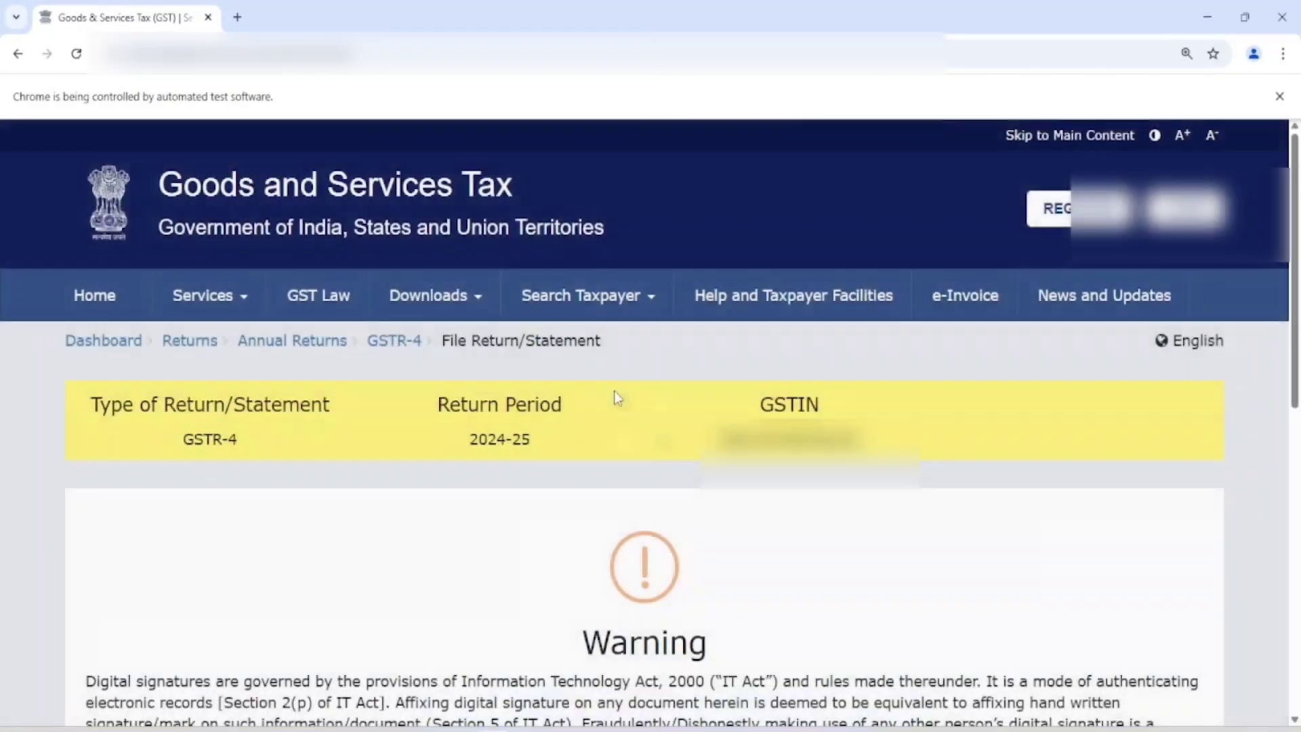
scroll(629, 418, down, 4)
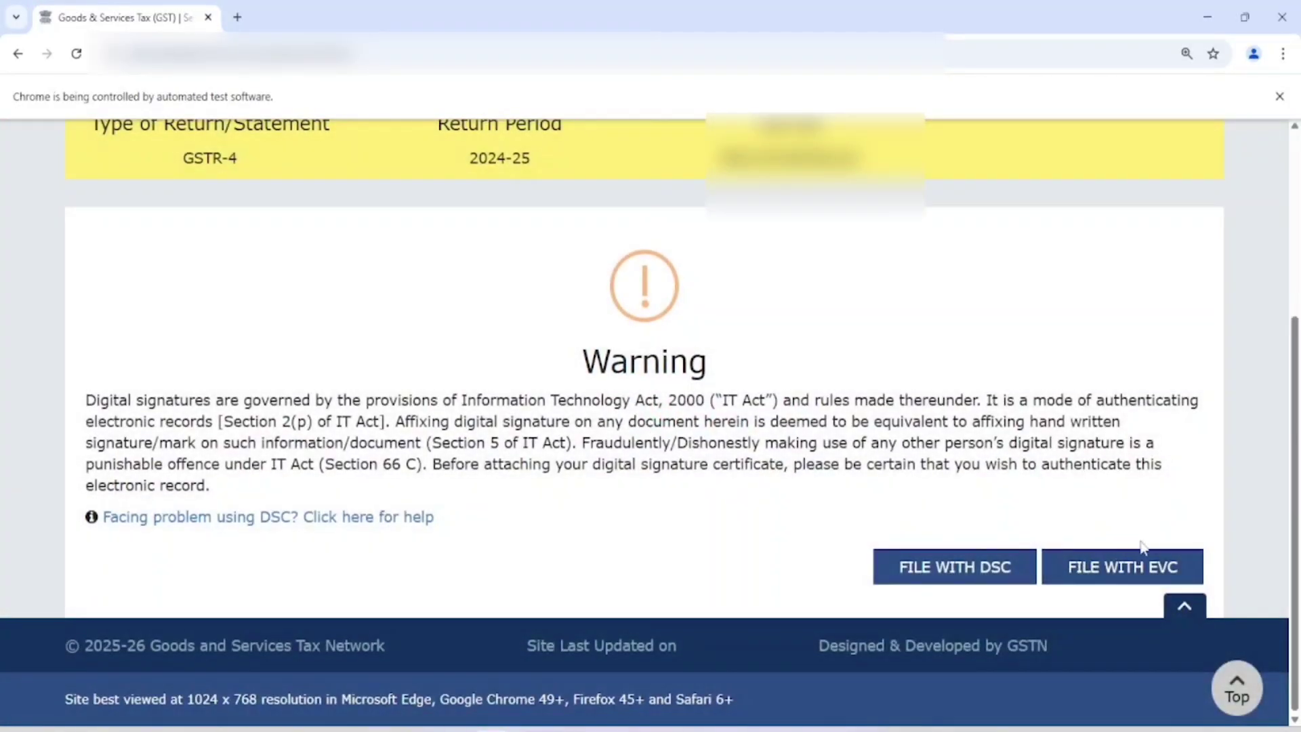
click(1120, 572)
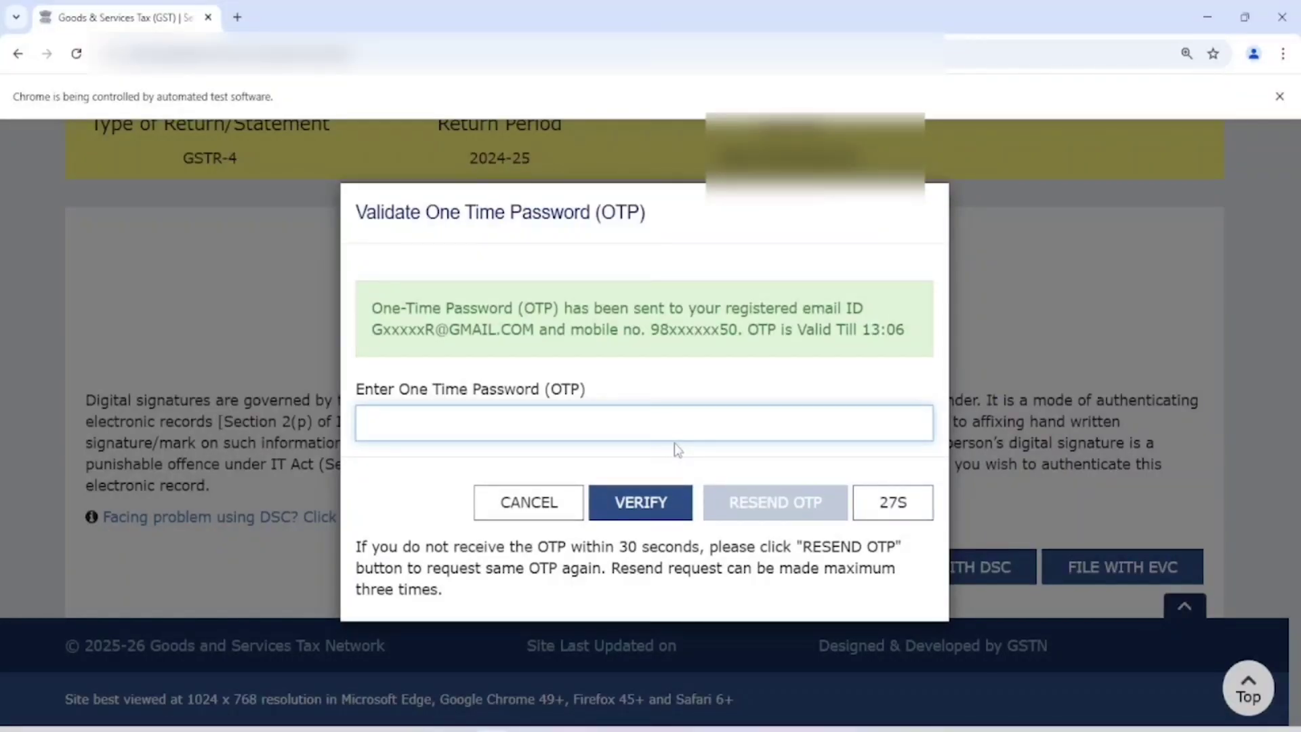
text(••••••)
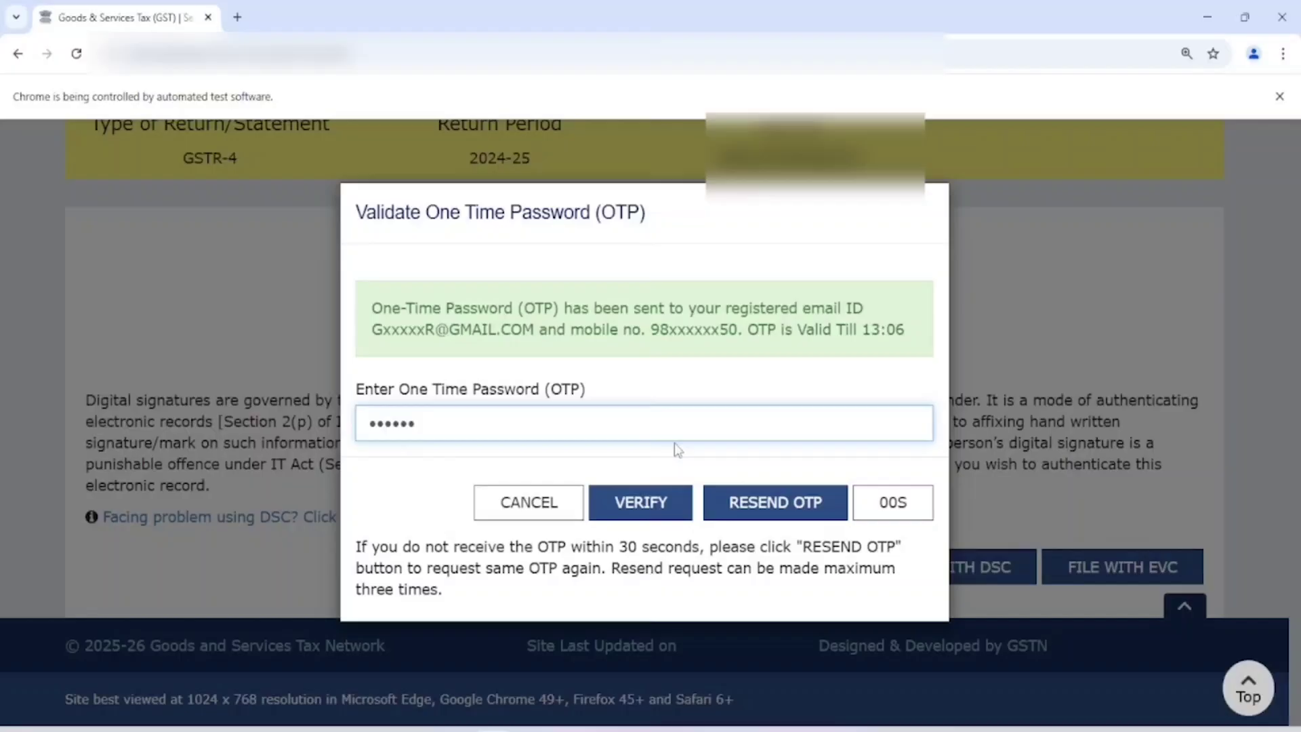
click(645, 501)
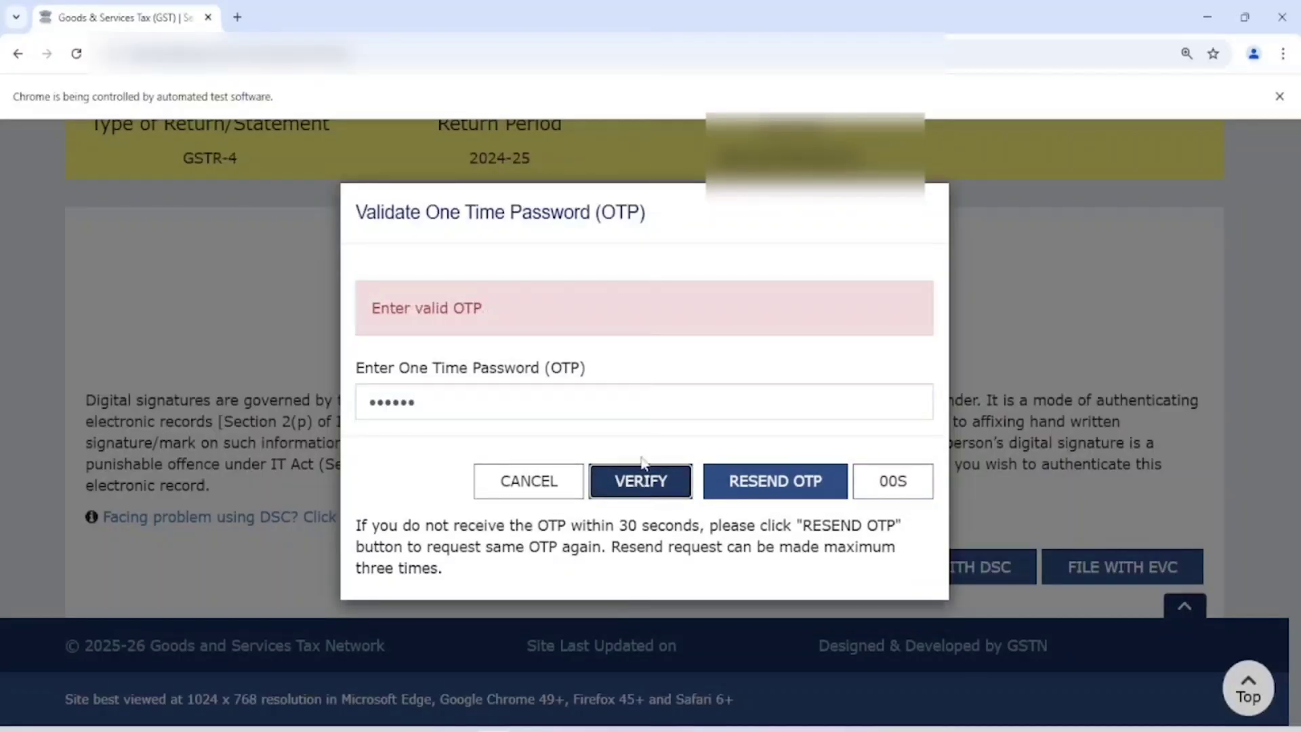
click(661, 481)
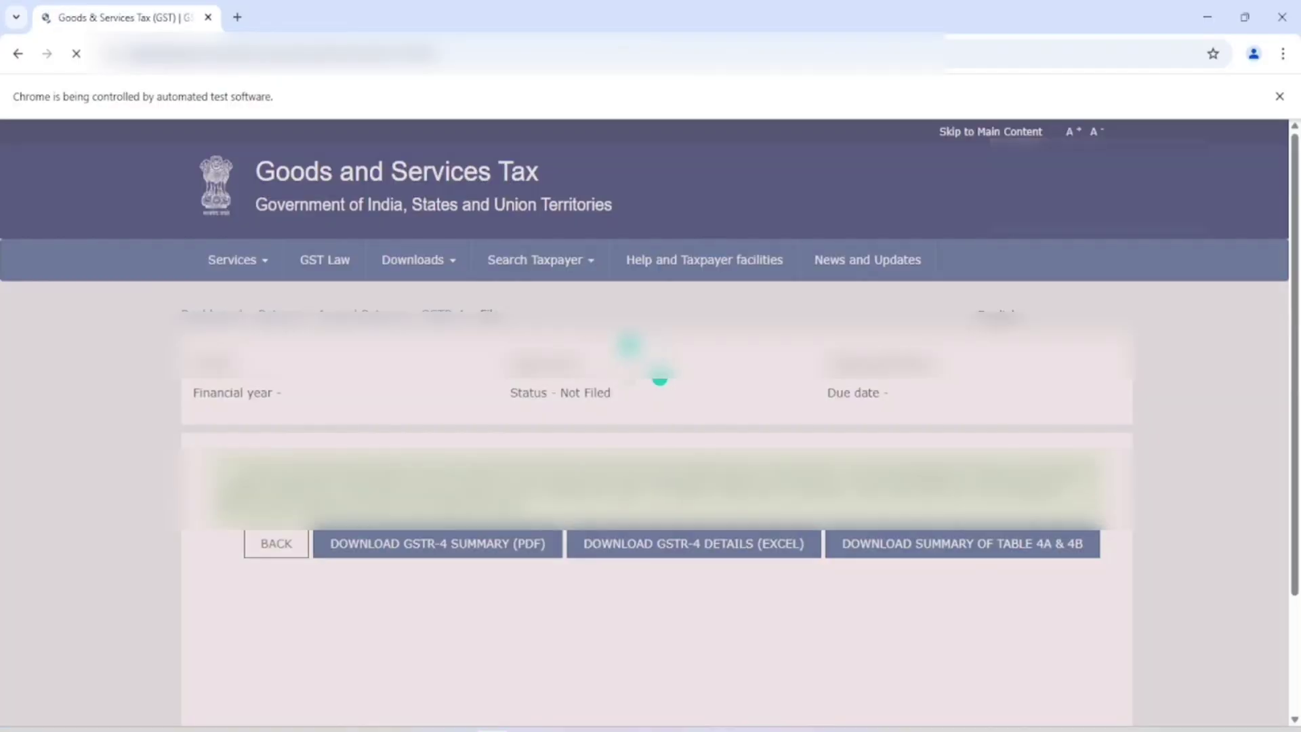
Step: Zoom in and read the 18/04/2025 filing date and acknowledgment number in the success message
key(ctrl+plus)
key(ctrl+plus)
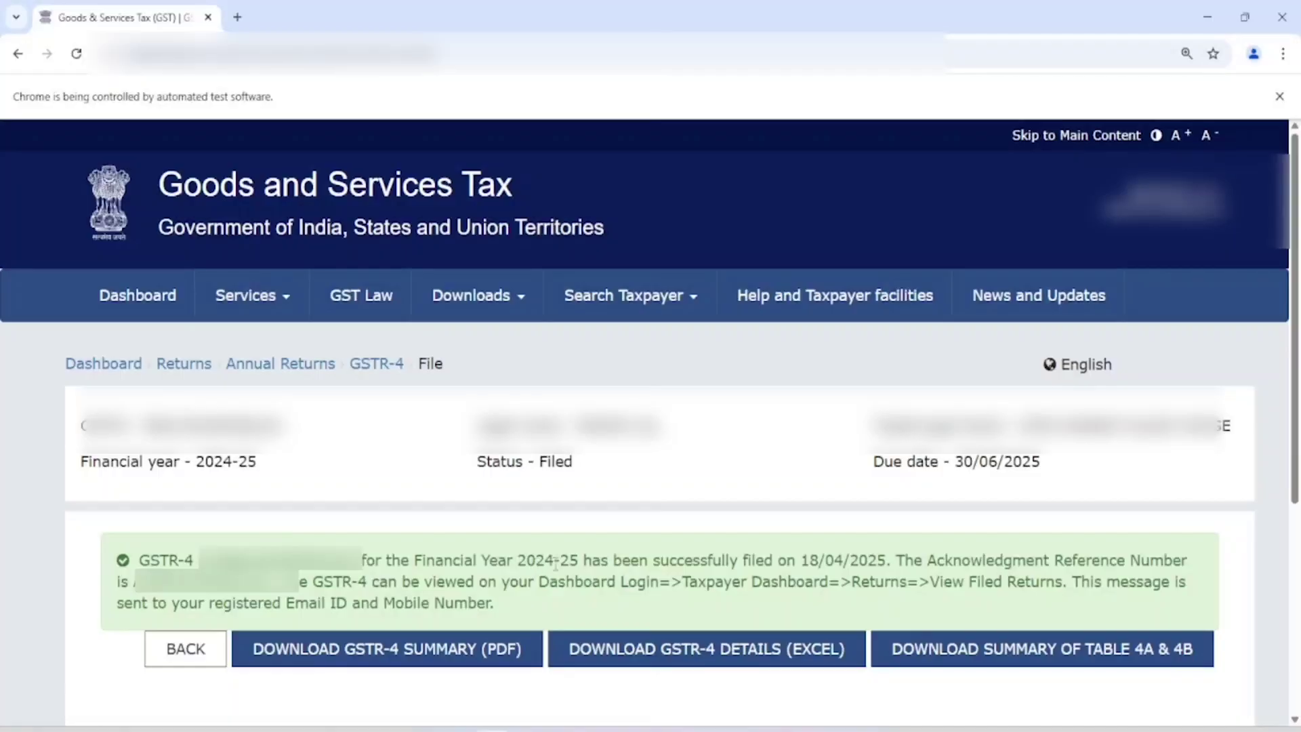
drag(685, 561, 877, 561)
click(982, 559)
double_click(203, 581)
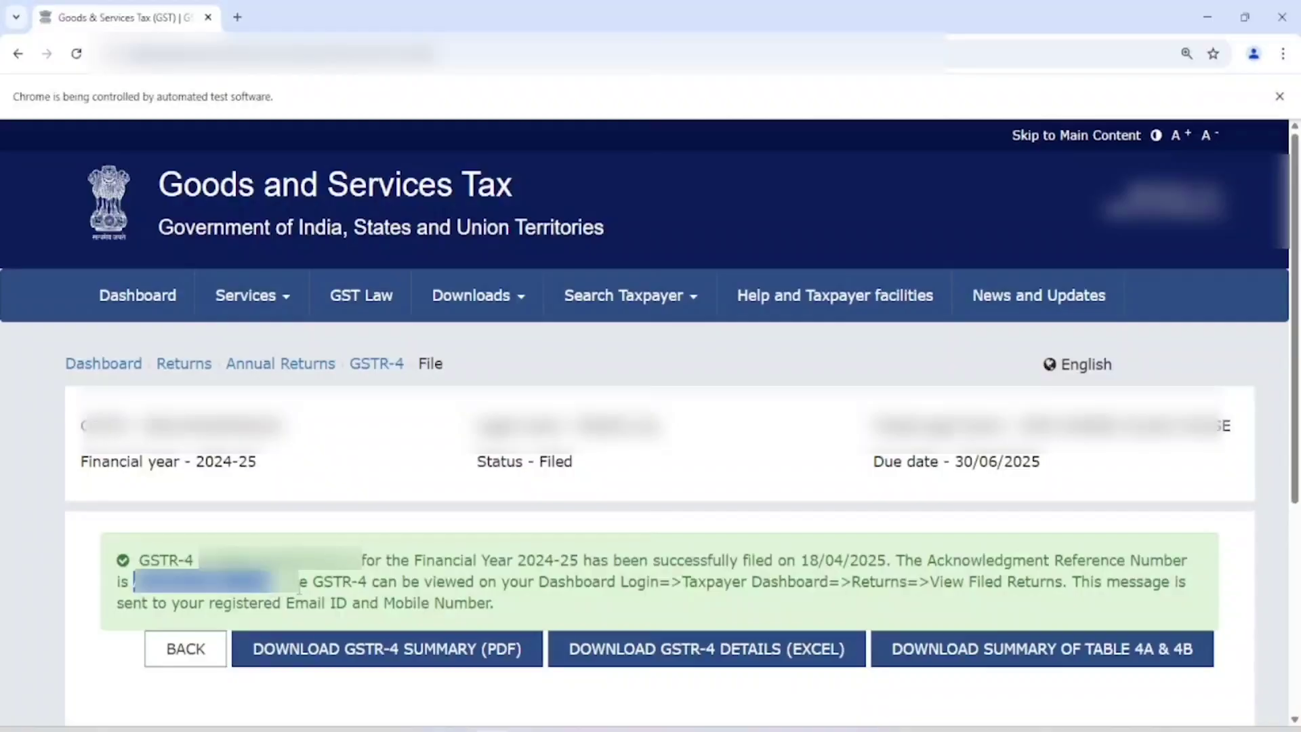
drag(291, 581, 989, 565)
click(481, 599)
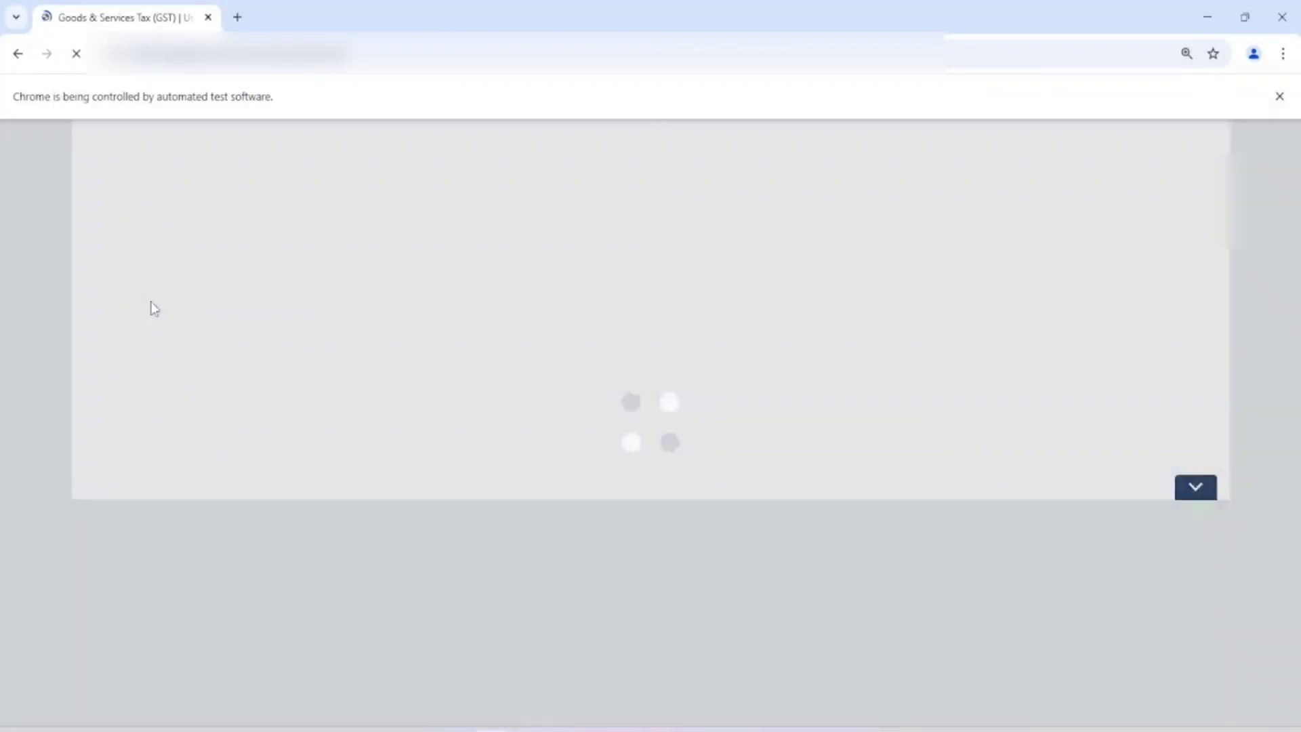
Step: Go to Services > Returns > Annual Return and search financial year 2024-25
scroll(681, 477, down, 4)
scroll(676, 498, down, 4)
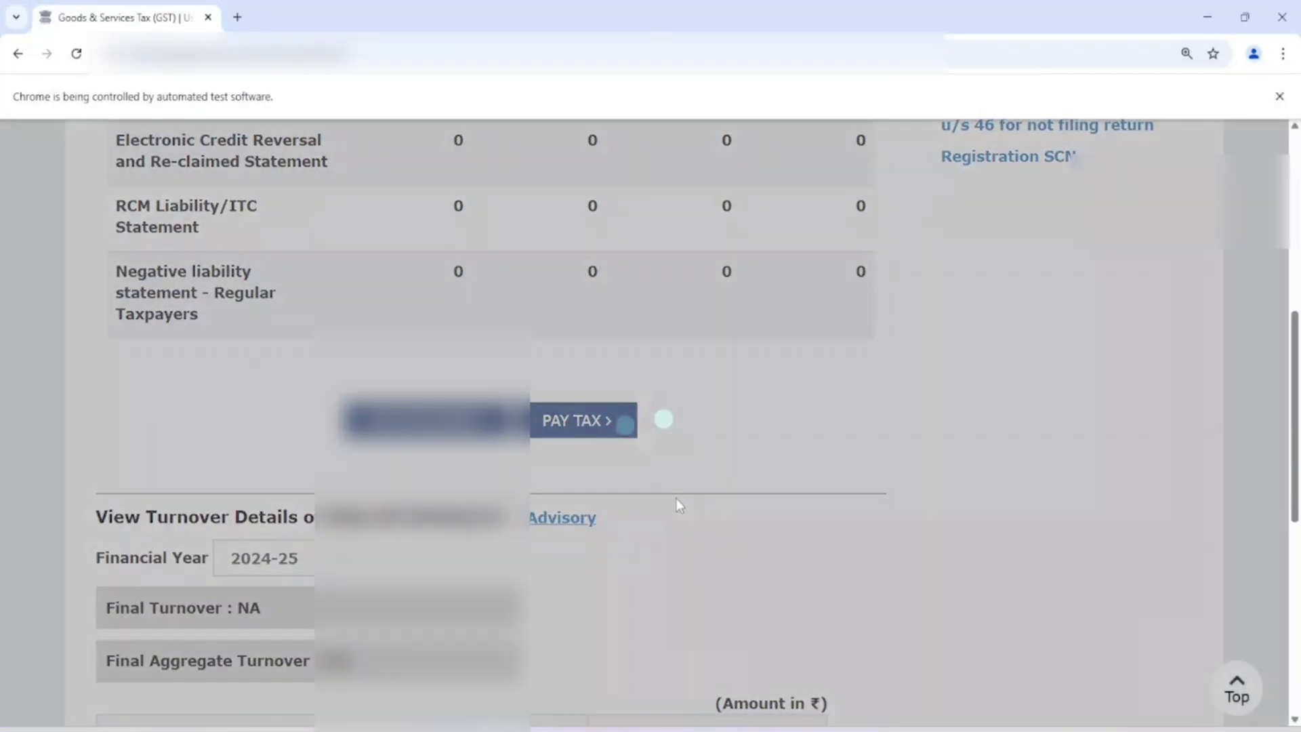
scroll(677, 499, up, 1)
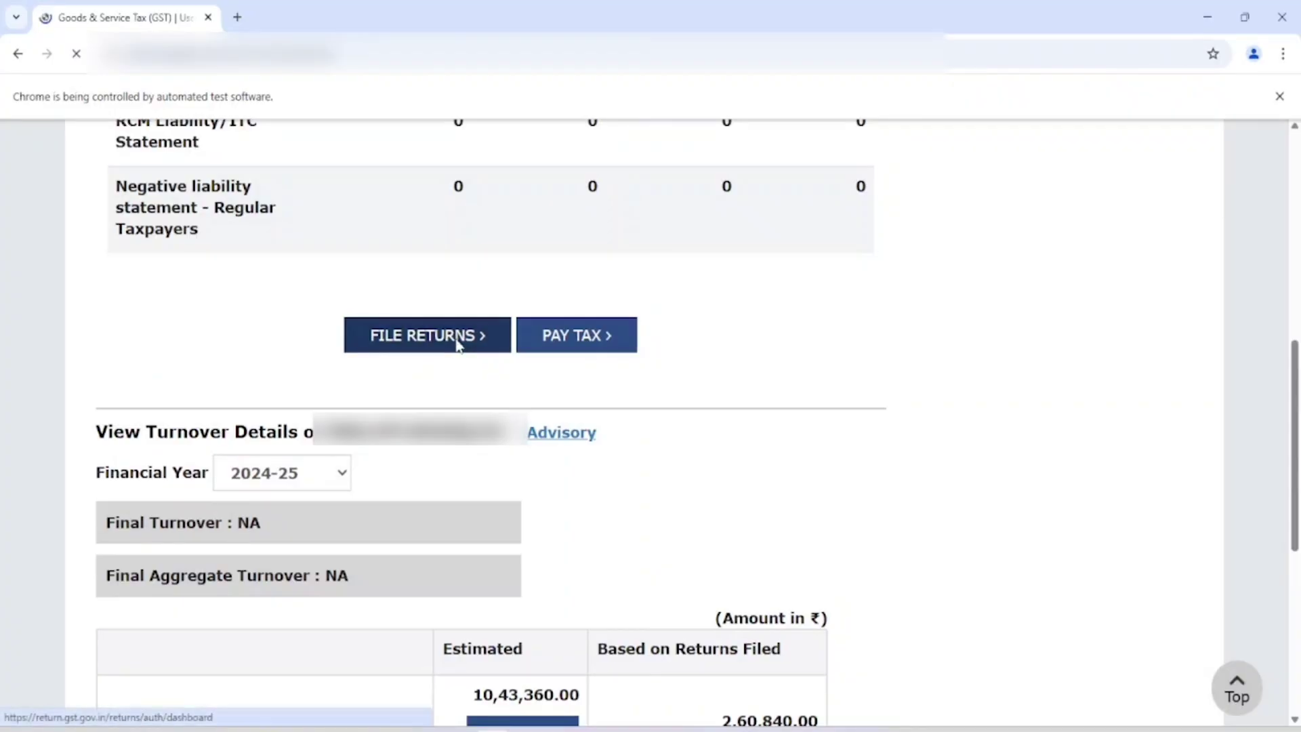
click(458, 339)
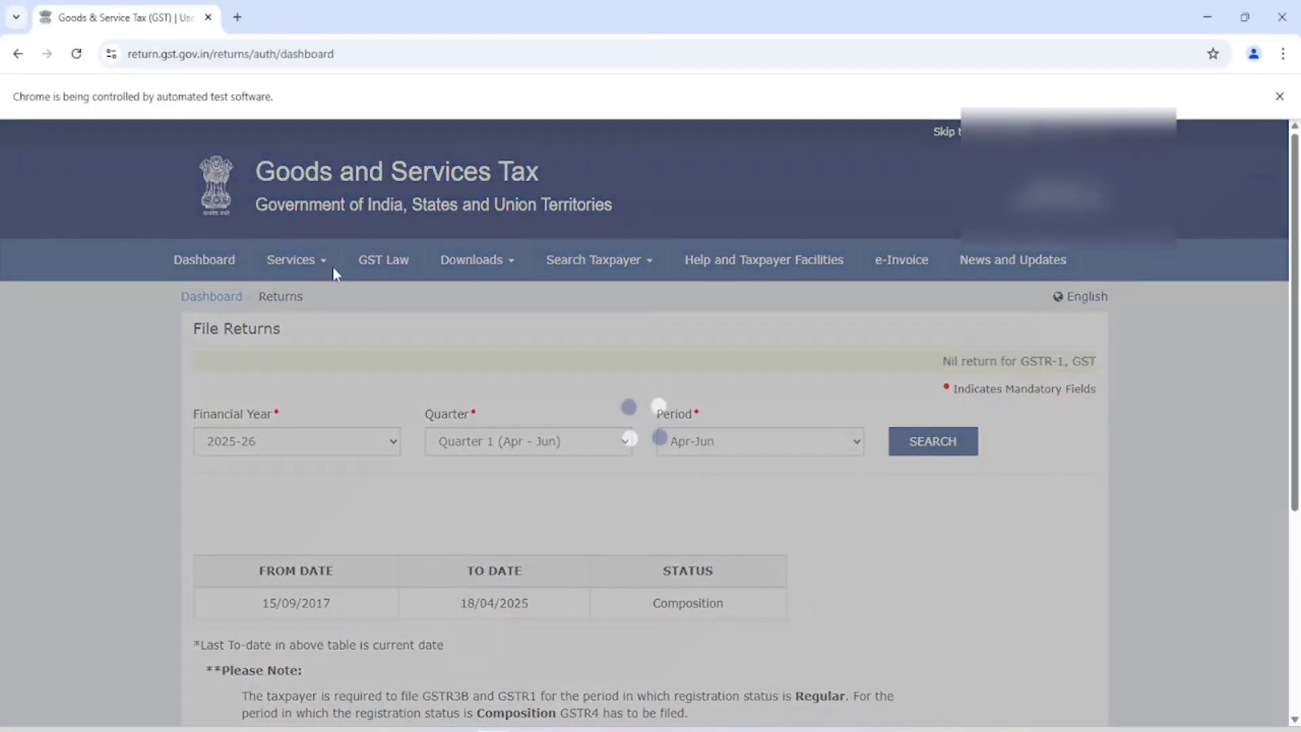
click(298, 261)
mouse_move(283, 300)
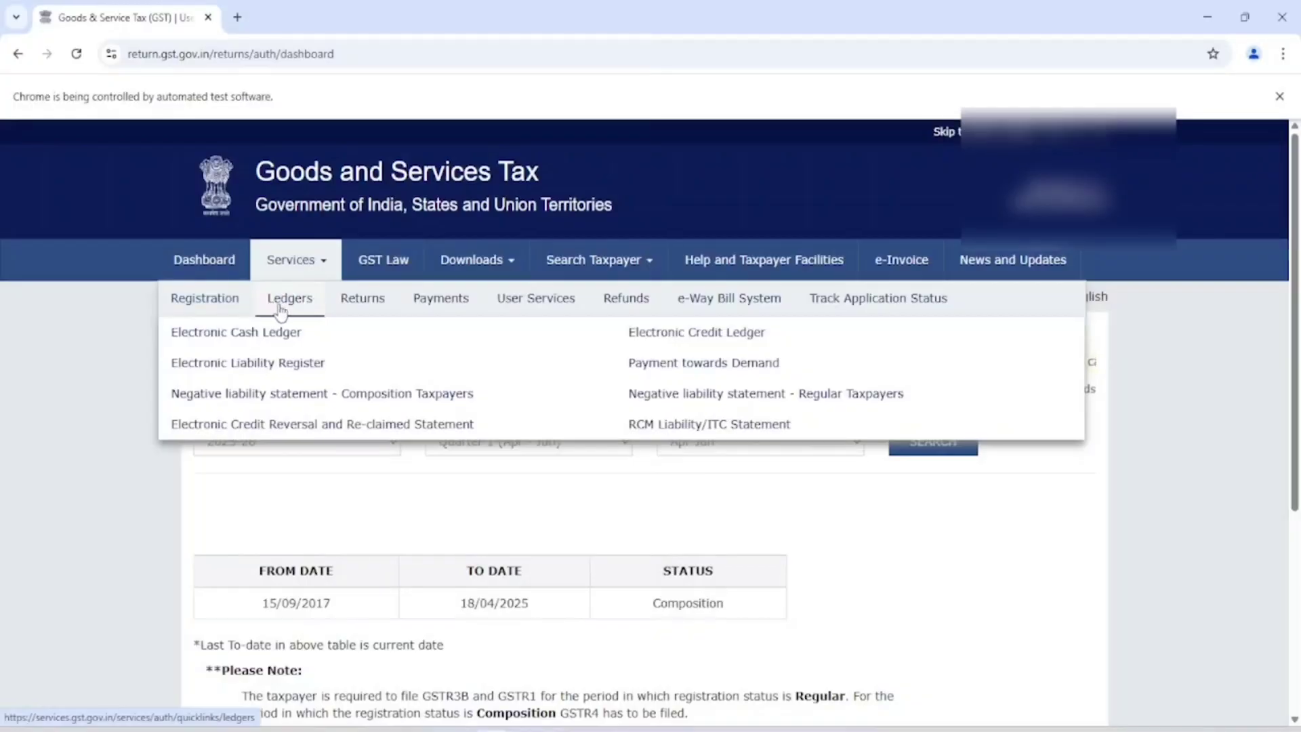
mouse_move(359, 299)
click(670, 400)
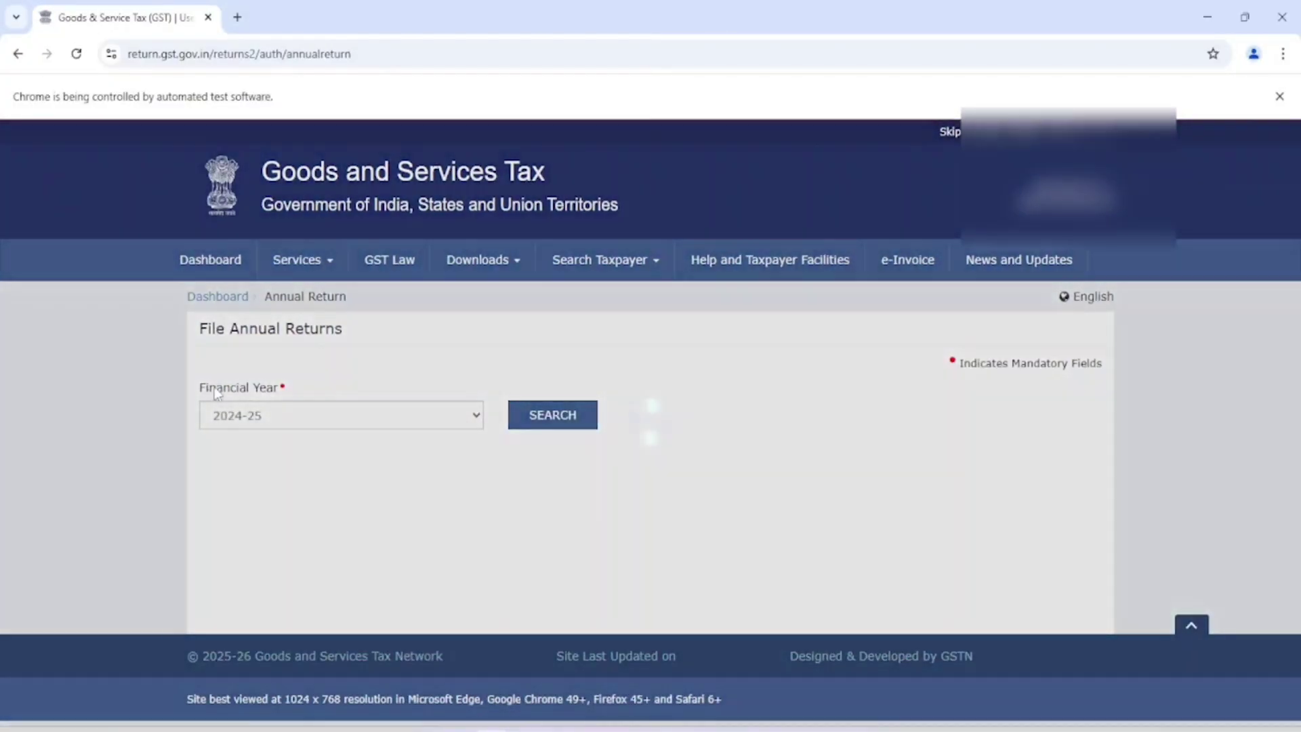
click(544, 421)
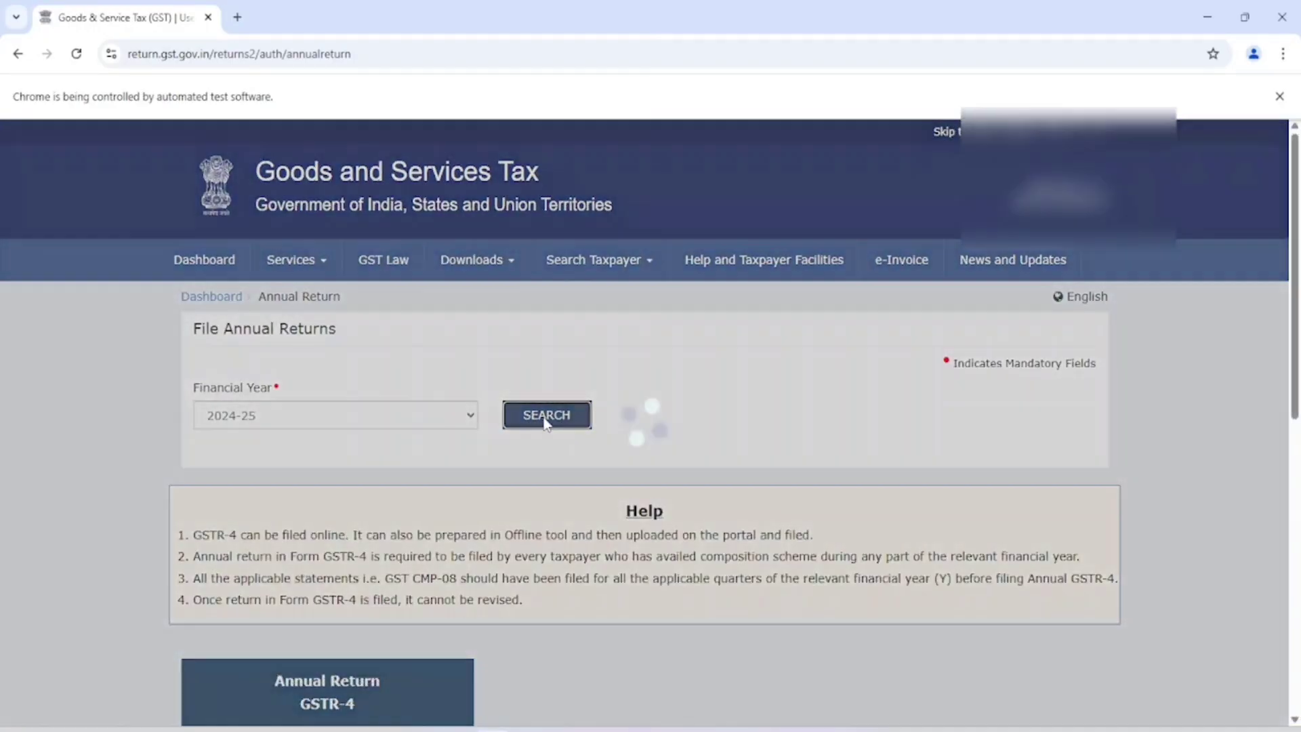